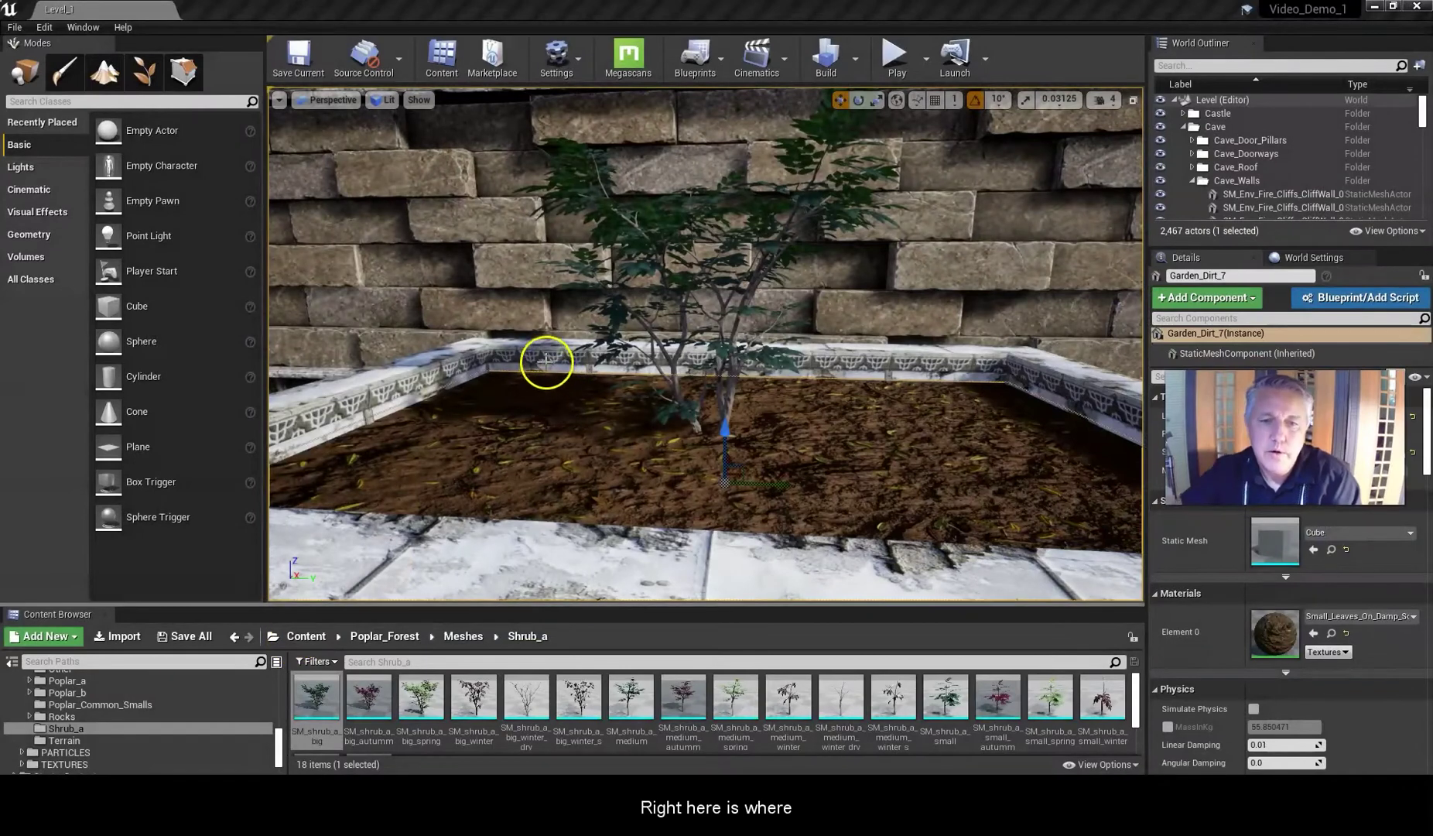
- Duplicate a long-side wall piece of the rectangular planter and pull the copy out onto the floor
left_click_drag(547, 363, 496, 376)
scroll(646, 390, "up", 5)
left_click_drag(649, 393, 684, 370, "alt")
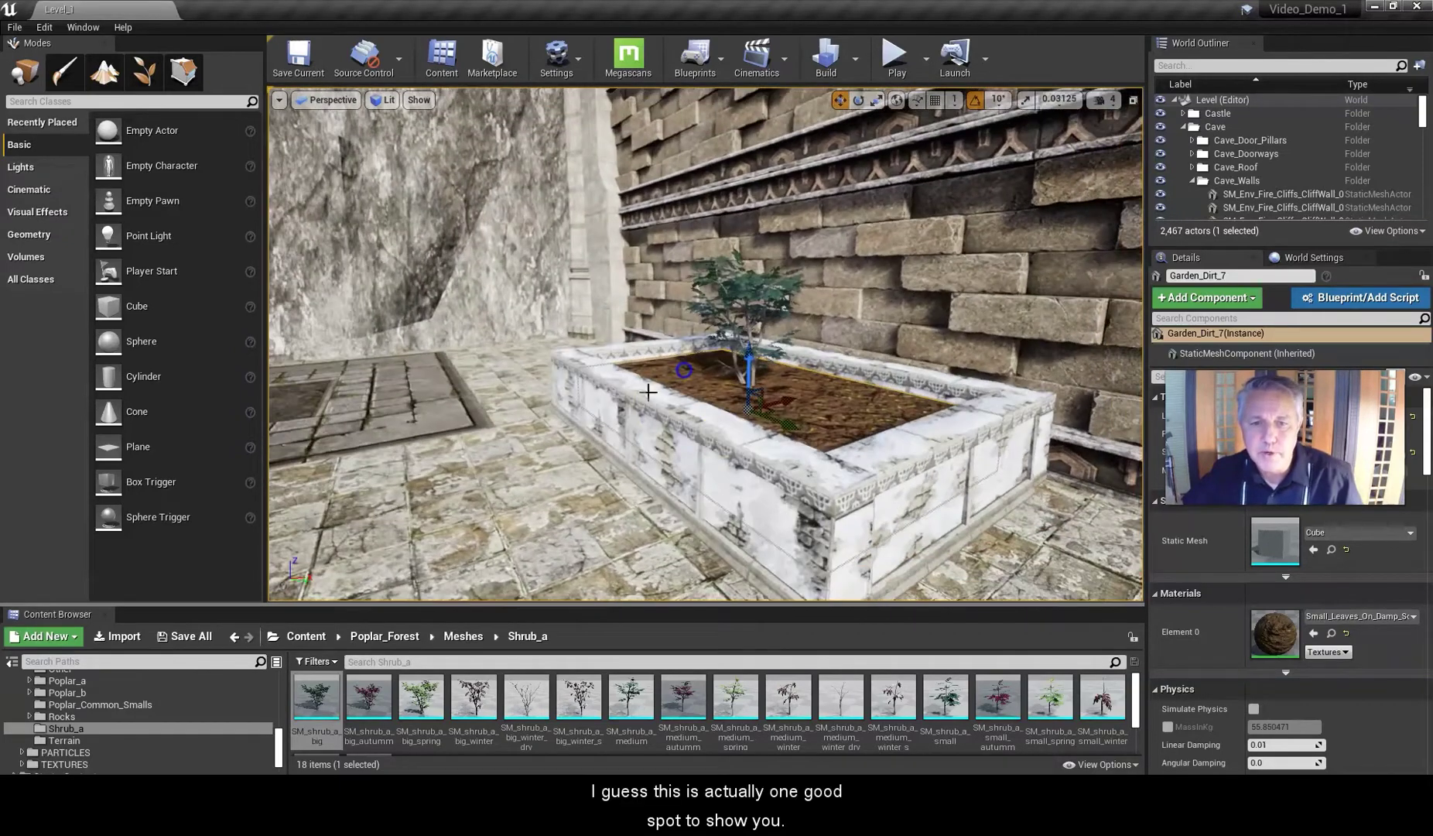
left_click(710, 436)
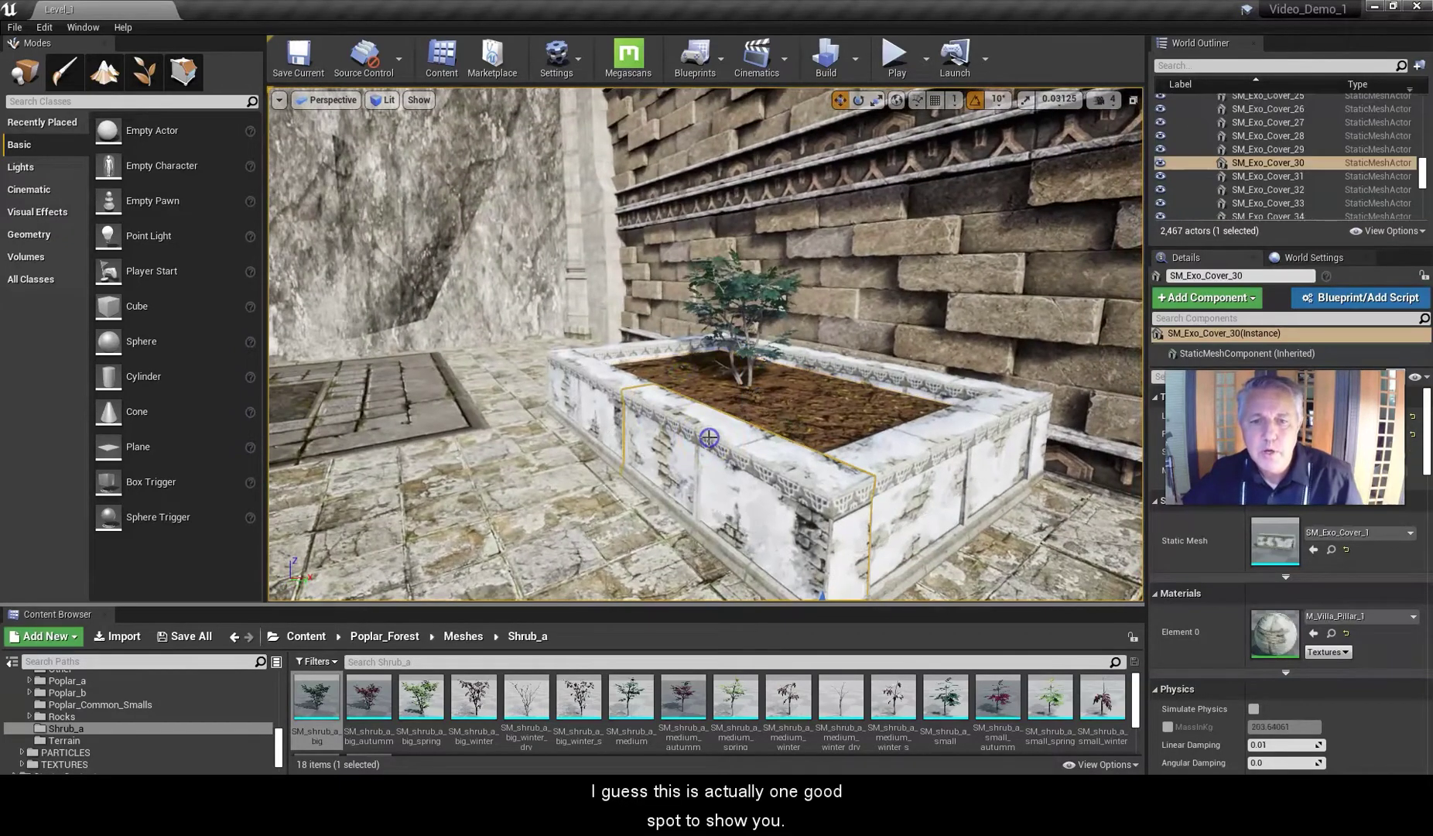
scroll(639, 472, "down", 5)
left_click_drag(633, 473, 562, 477, "alt")
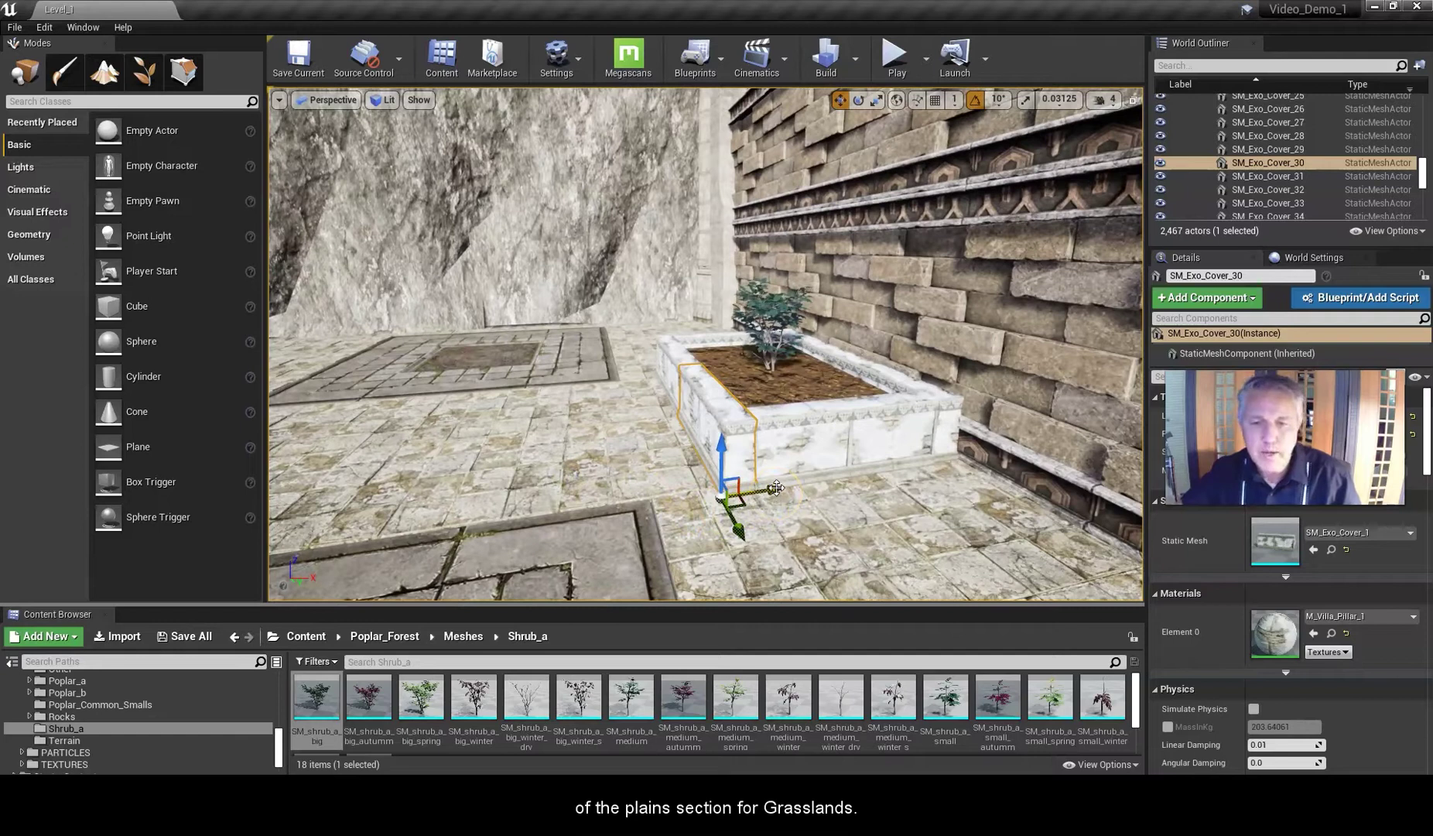
left_click_drag(777, 488, 623, 485, "alt")
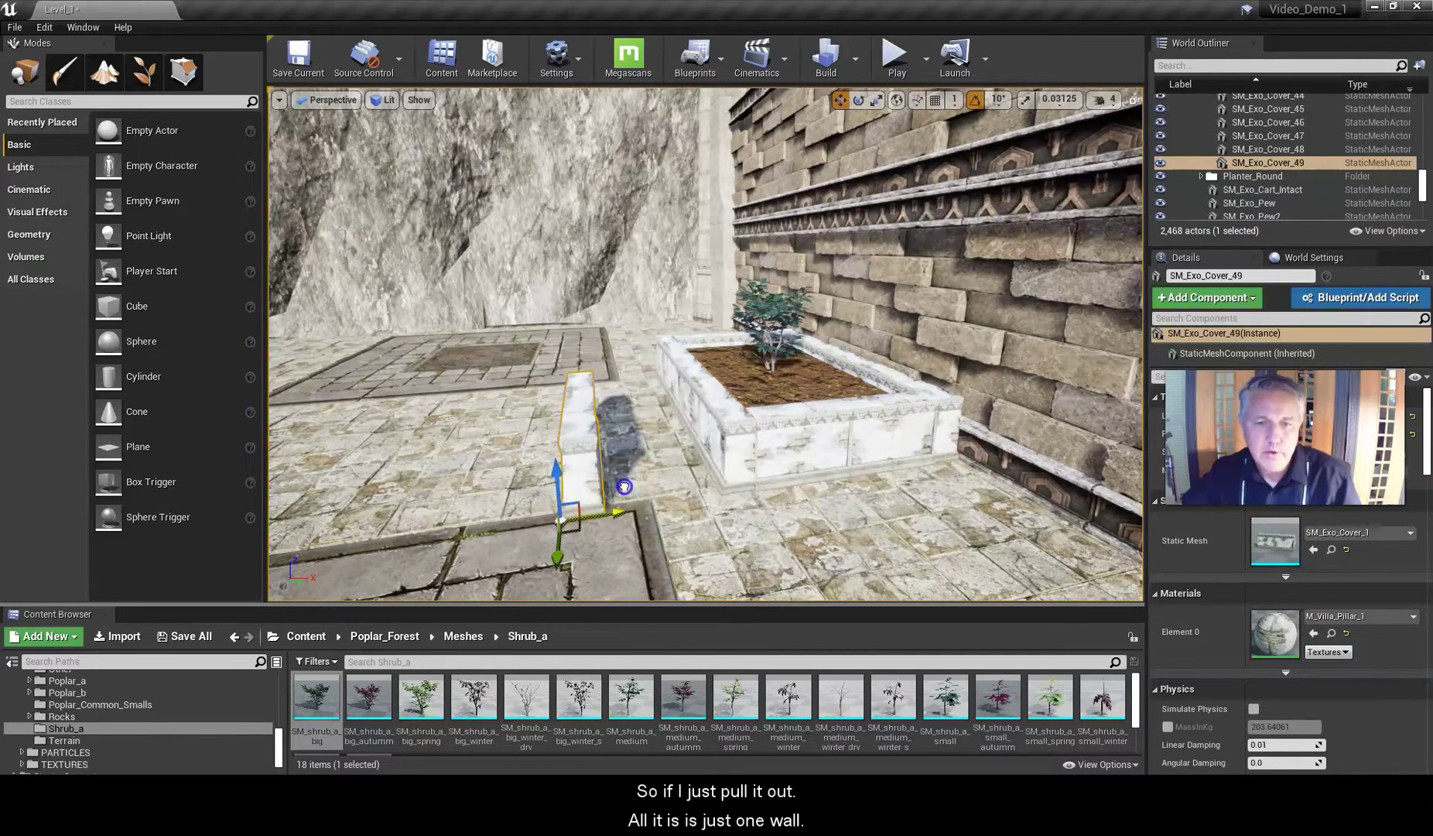
- Compare the pulled-out wall copy with the rectangular planter's sides, and delete the copy
left_click_drag(410, 433, 534, 452, "alt")
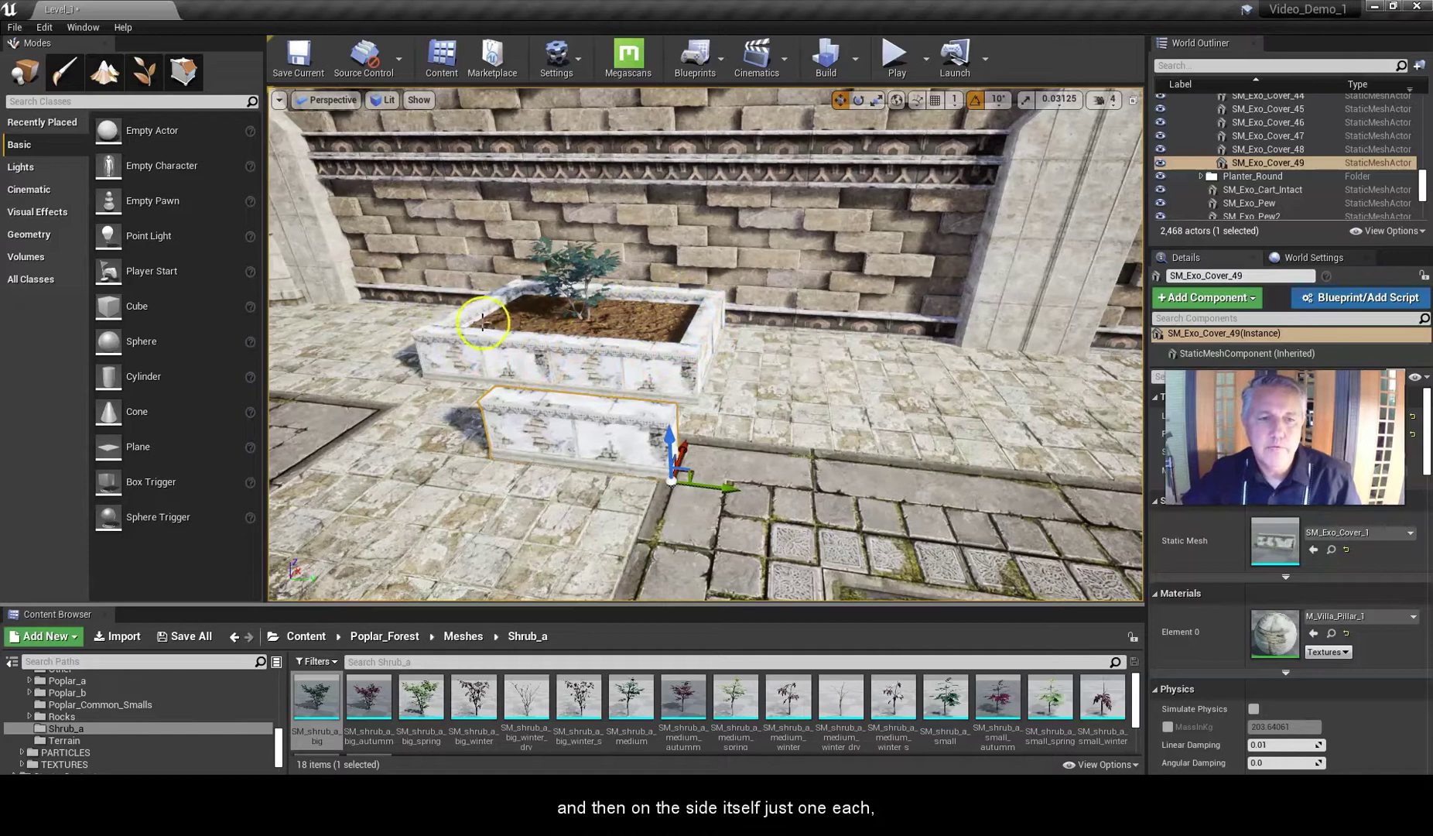
right_click_drag(586, 442, 432, 424)
scroll(712, 476, "up", 3)
left_click_drag(723, 473, 720, 433)
mouse_move(721, 474)
right_mouse_down()
mouse_move(688, 461)
mouse_move(718, 464)
right_mouse_up()
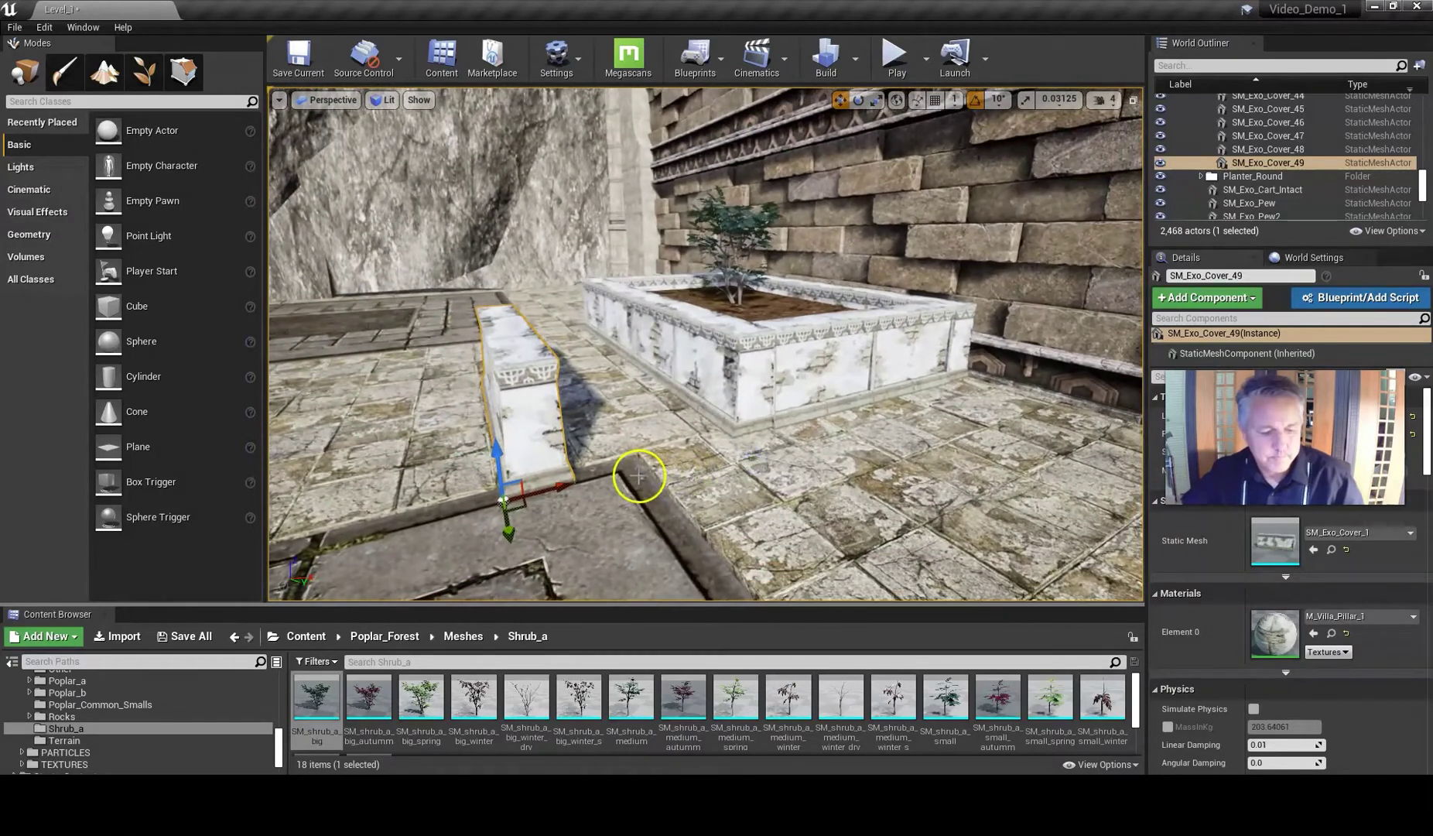
key("Delete")
scroll(542, 435, "down", 2)
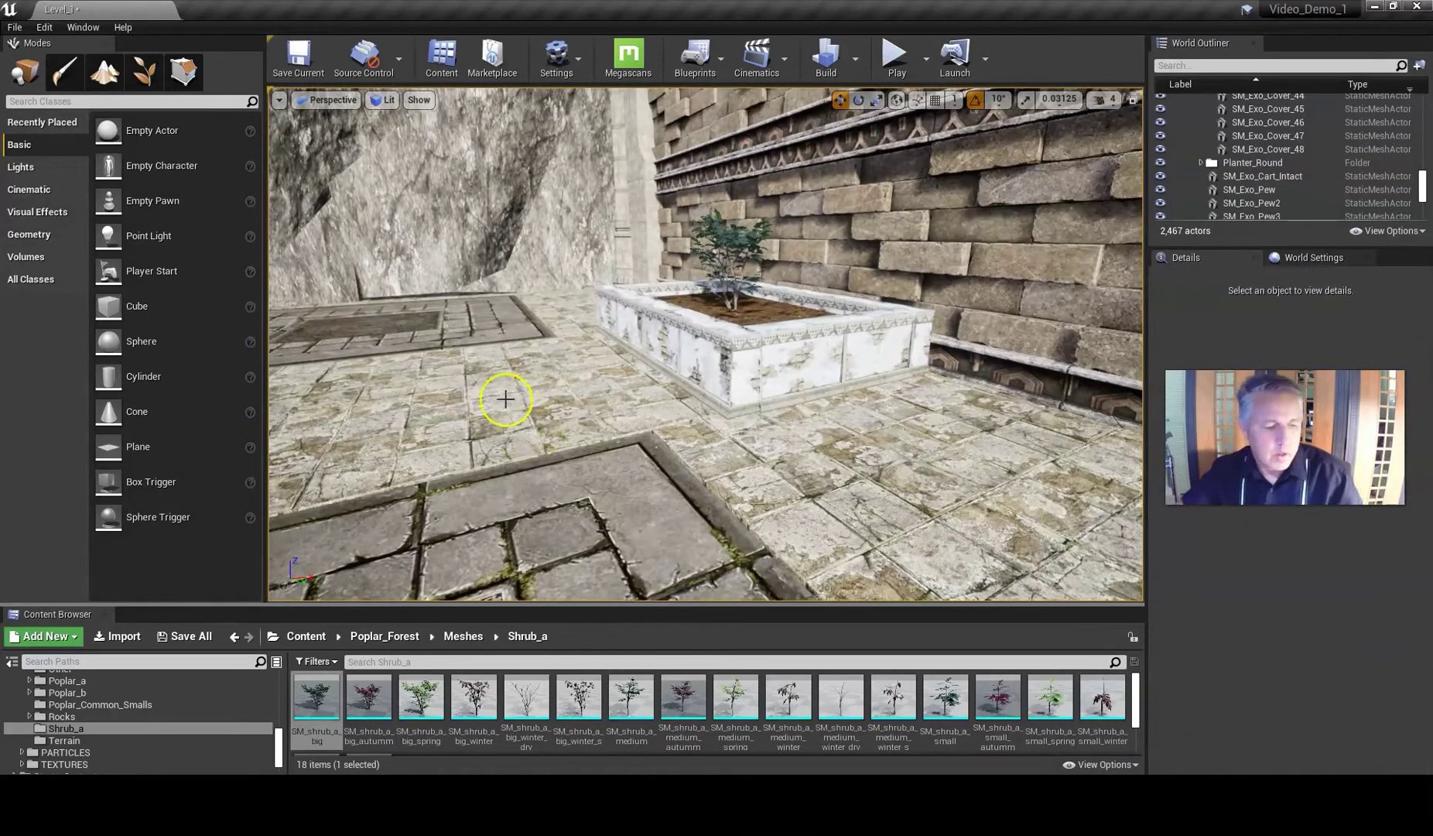
- Pull a copy of a quarter-circle wall segment out of the round planter and delete that copy
left_click_drag(656, 384, 608, 401)
scroll(465, 392, "down", 2)
mouse_move(451, 393)
right_mouse_down()
mouse_move(490, 392)
mouse_move(476, 393)
right_mouse_up()
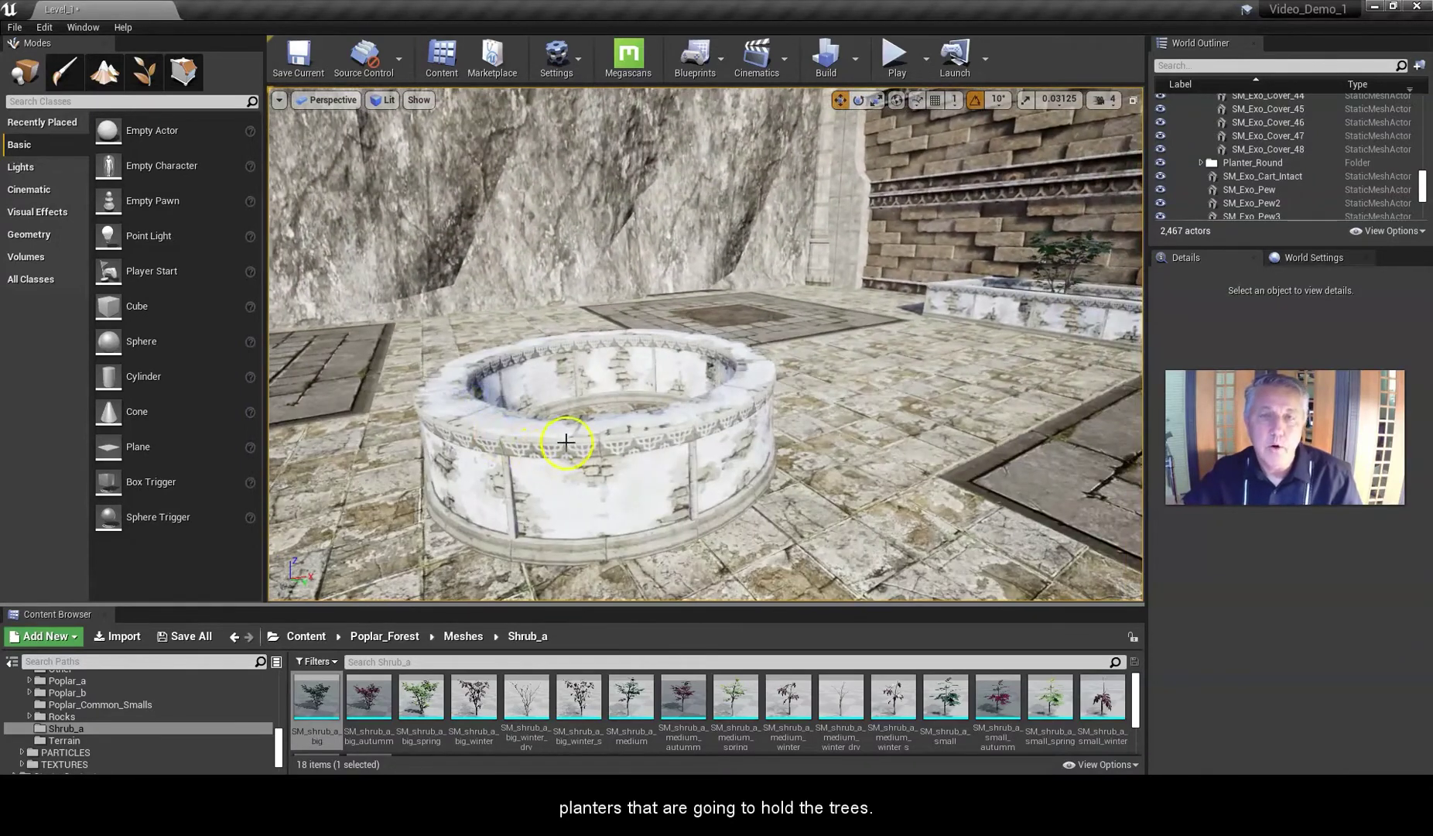
left_click(547, 489)
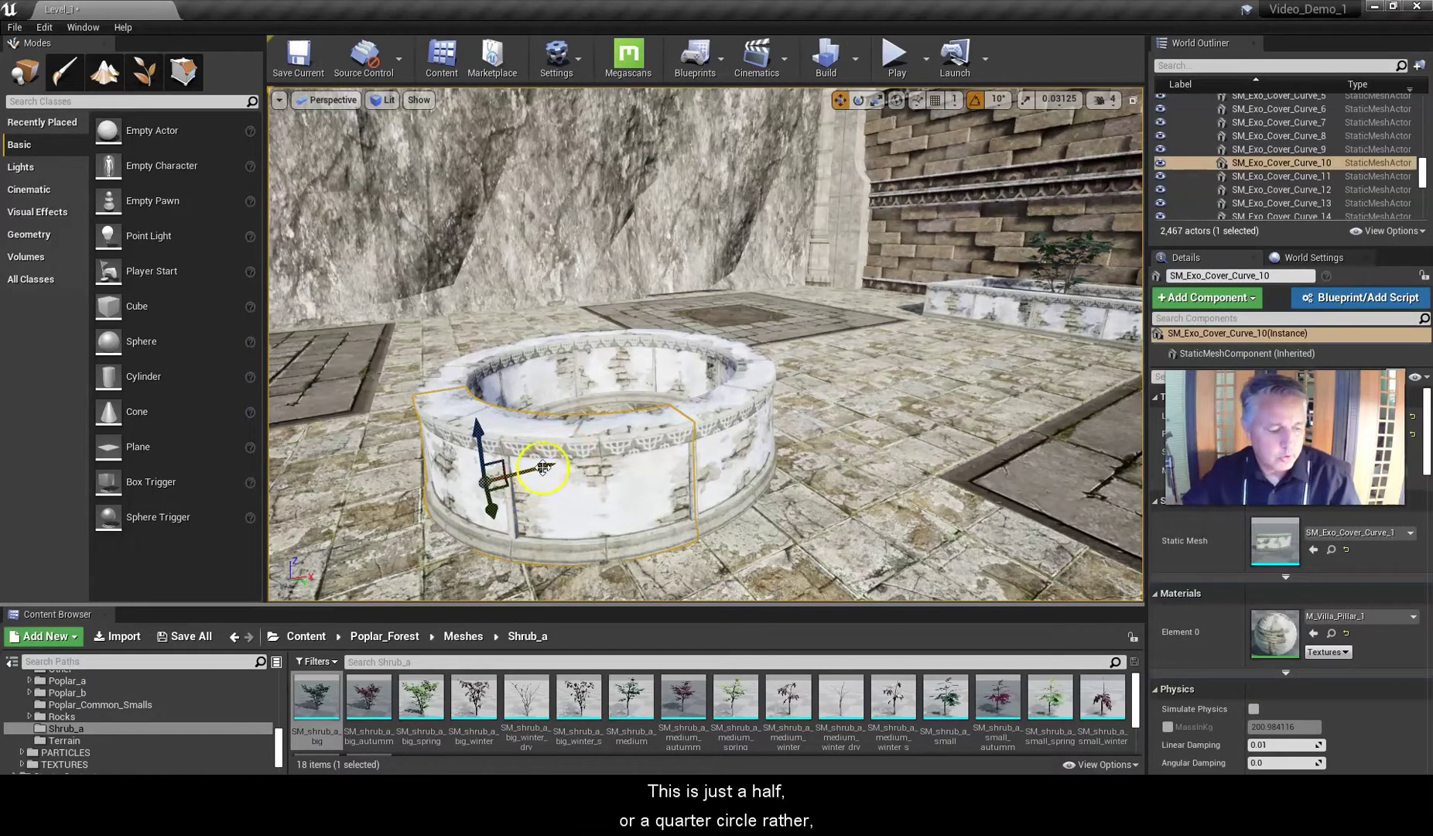
left_click_drag(543, 467, 397, 513, "alt")
scroll(544, 439, "down", 5)
left_click_drag(547, 410, 691, 426, "alt")
left_click(517, 439)
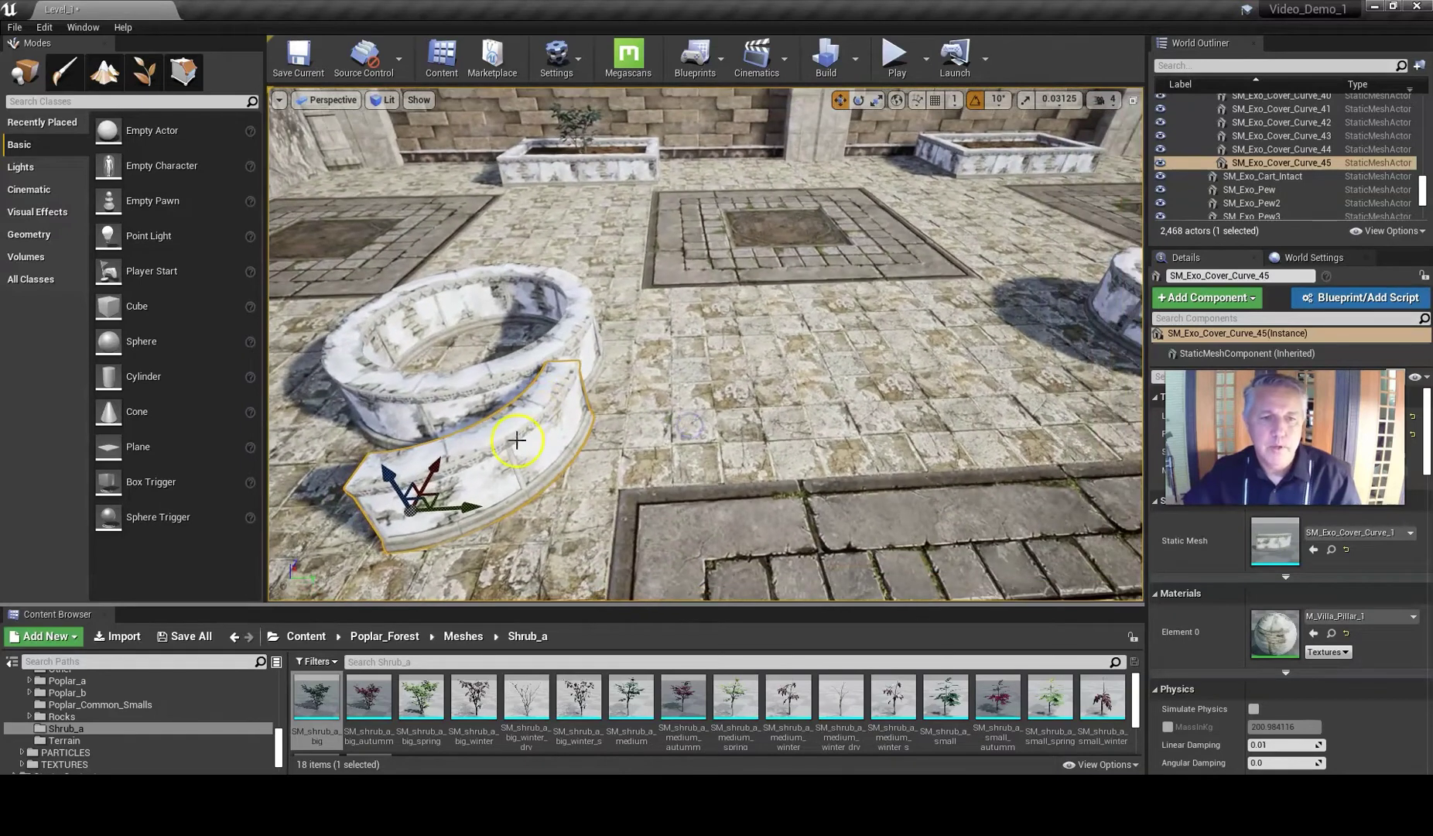
key("Delete")
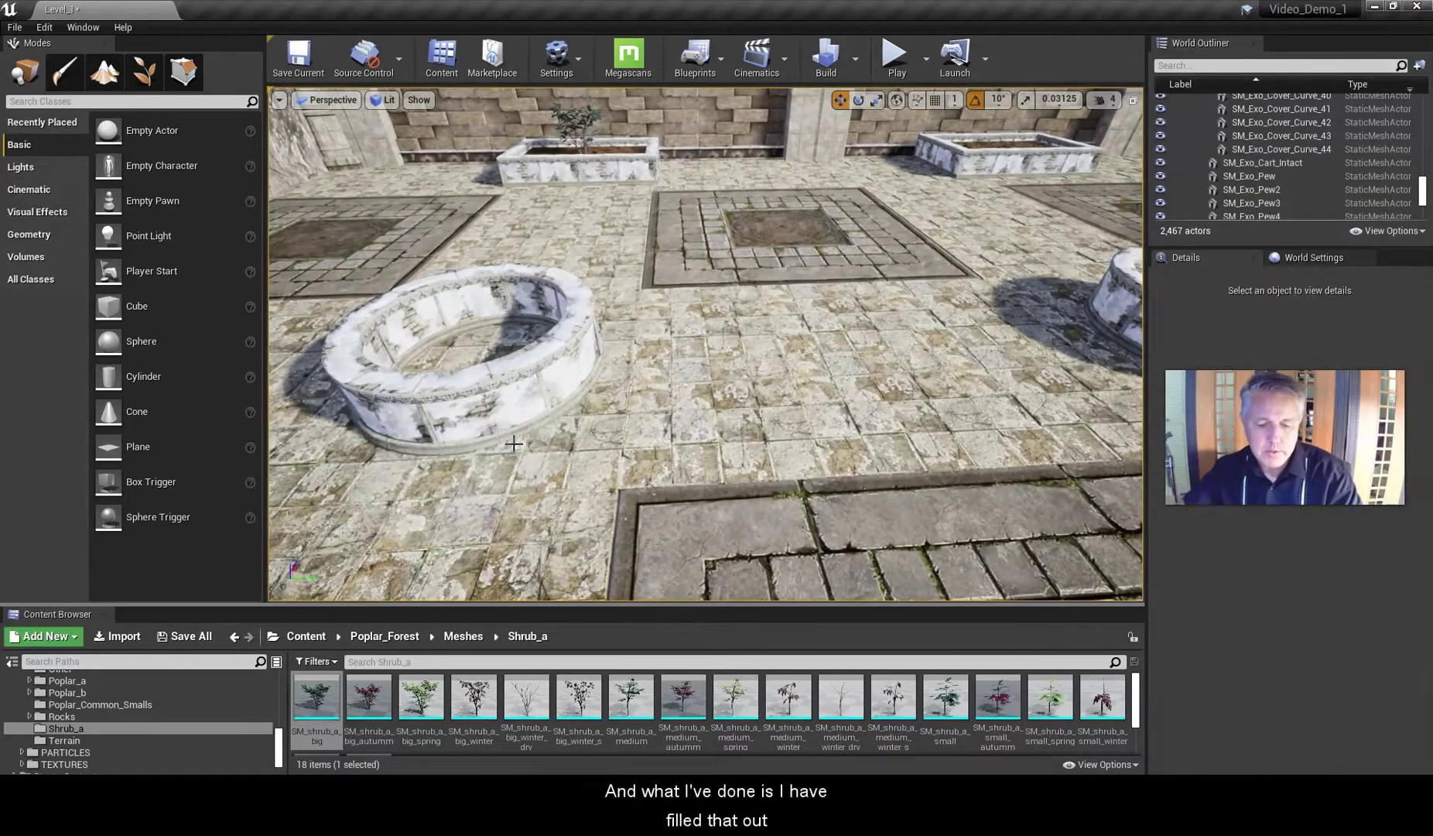
- Examine the castle facade from the courtyard, checking its straight wall, wall support and tower building pieces
mouse_move(544, 398)
right_mouse_down()
mouse_move(563, 400)
mouse_move(550, 398)
right_mouse_up()
left_click_drag(627, 352, 651, 326, "alt")
right_click_drag(651, 325, 798, 281)
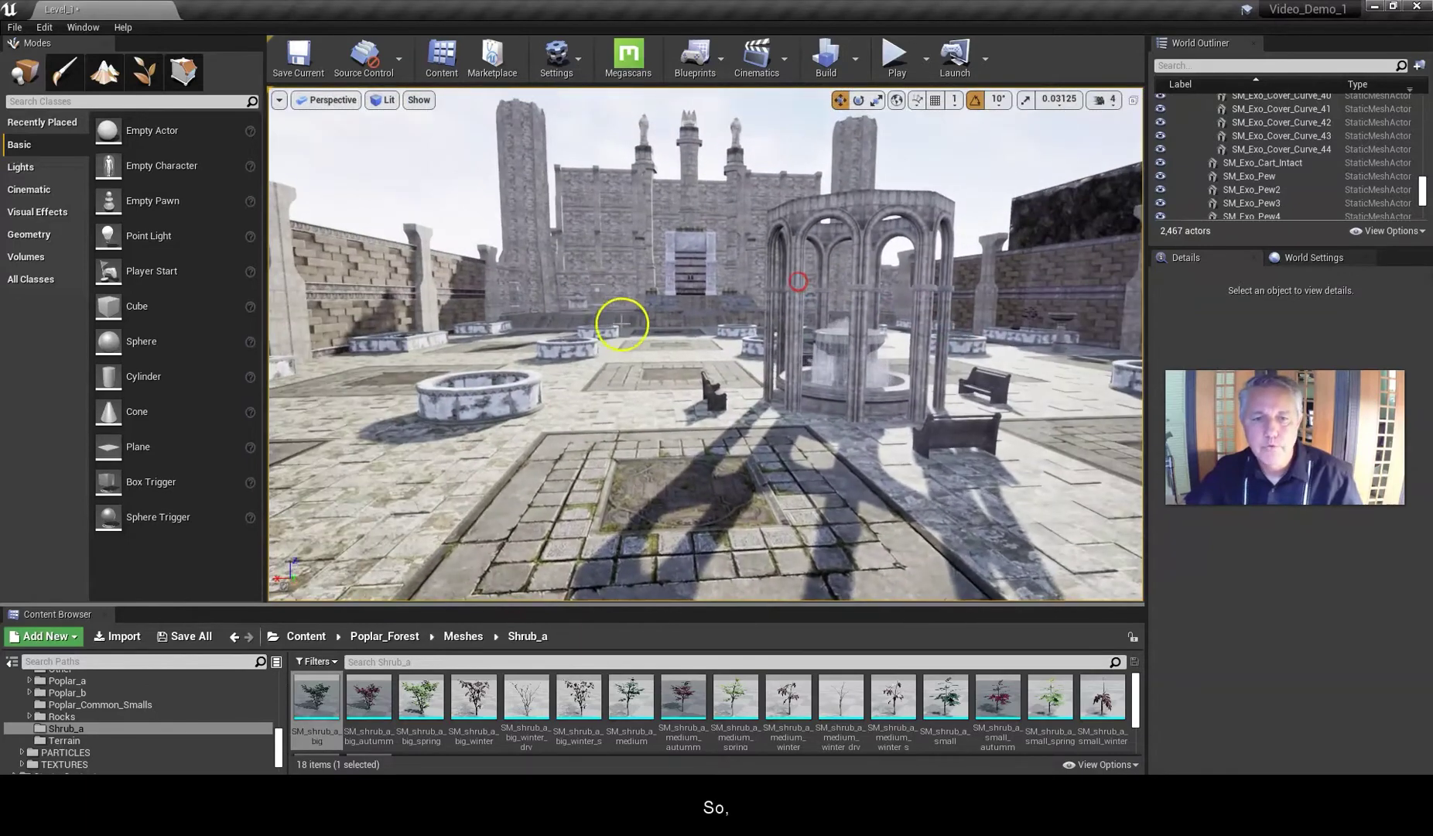
right_click_drag(596, 340, 580, 228)
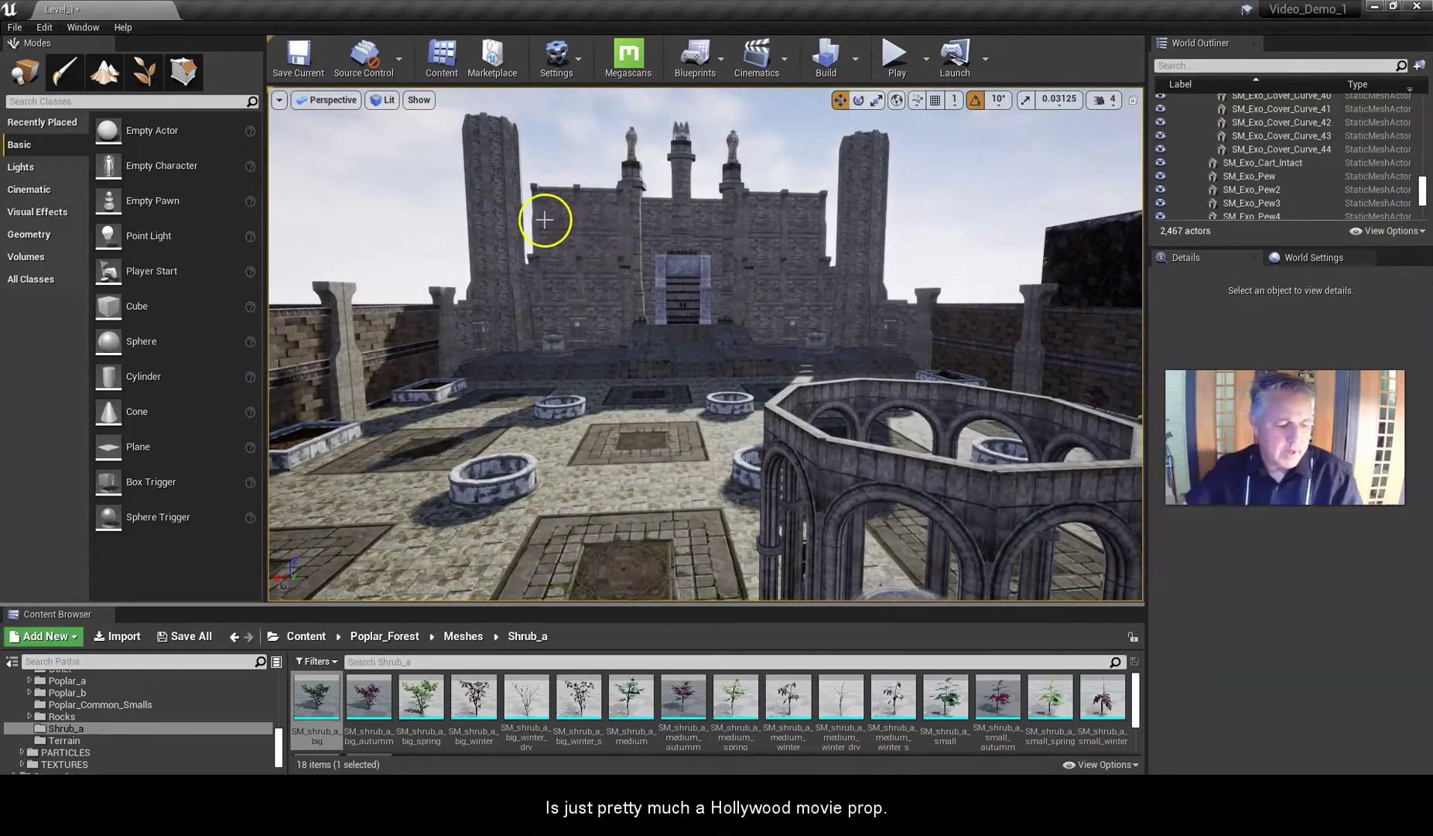
key("w")
right_click_drag(638, 199, 602, 188)
left_click_drag(602, 187, 662, 412)
left_click(663, 413)
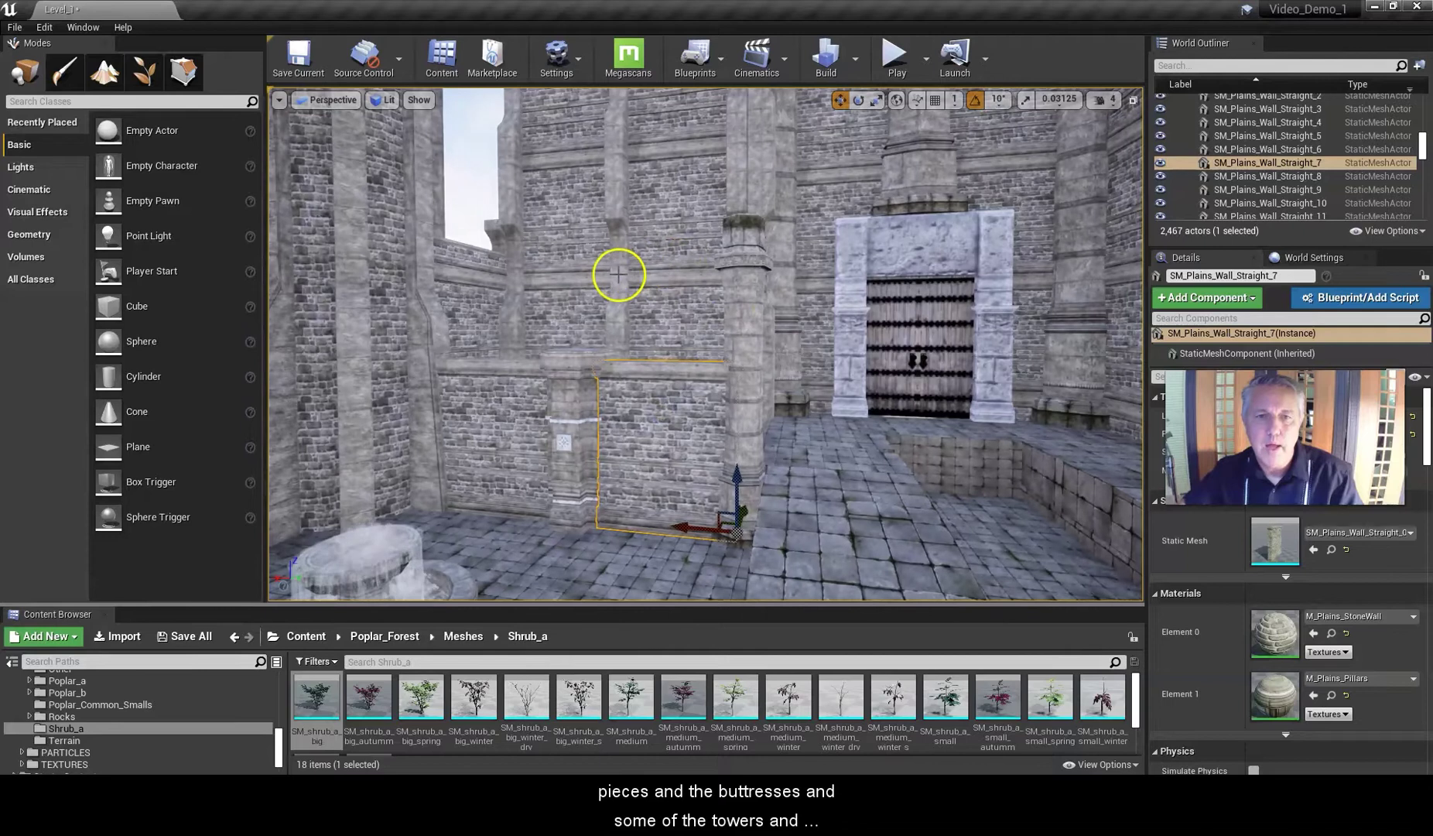
left_click(620, 275)
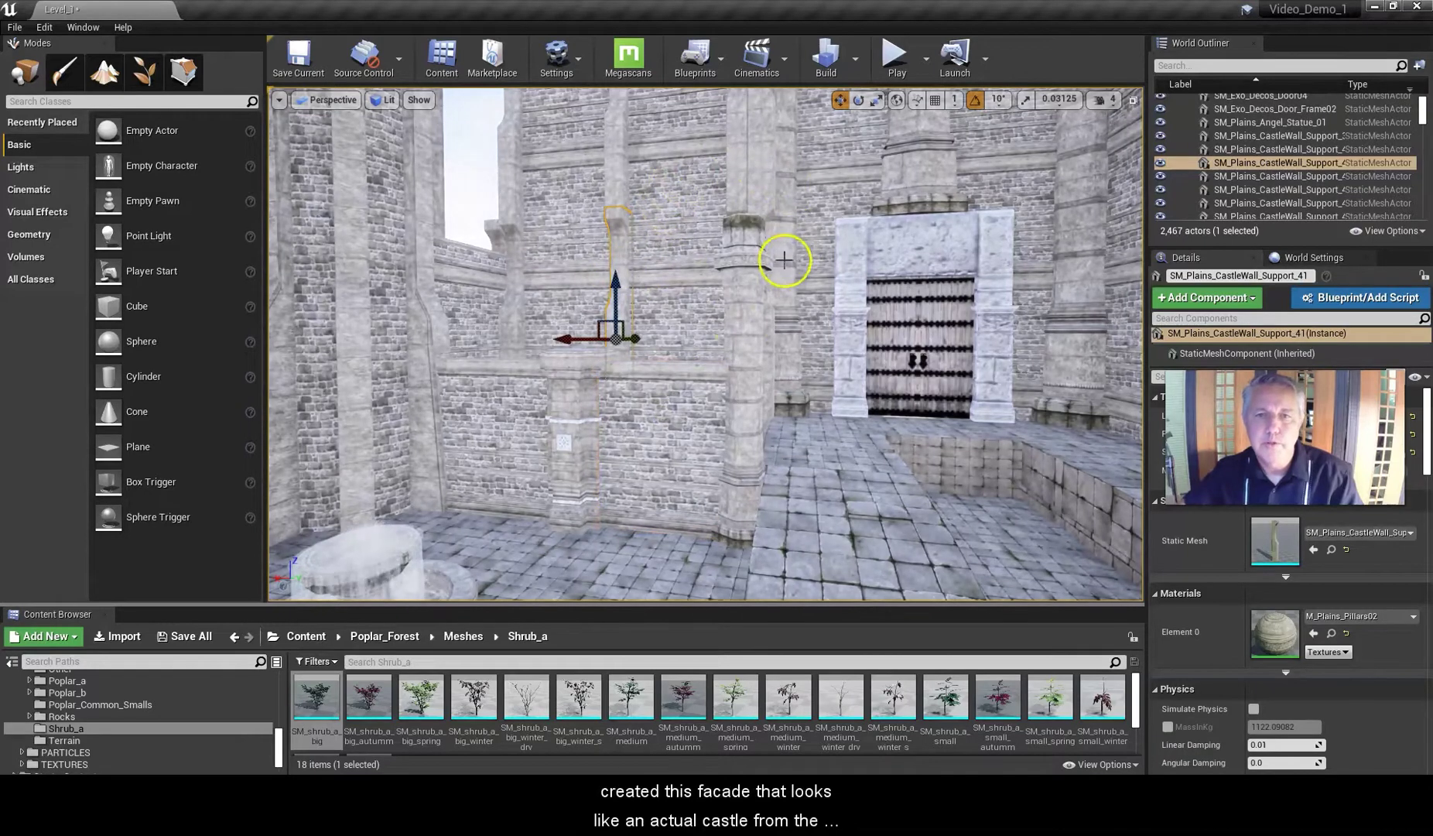
left_click(739, 329)
scroll(441, 253, "down", 2)
left_click(437, 248)
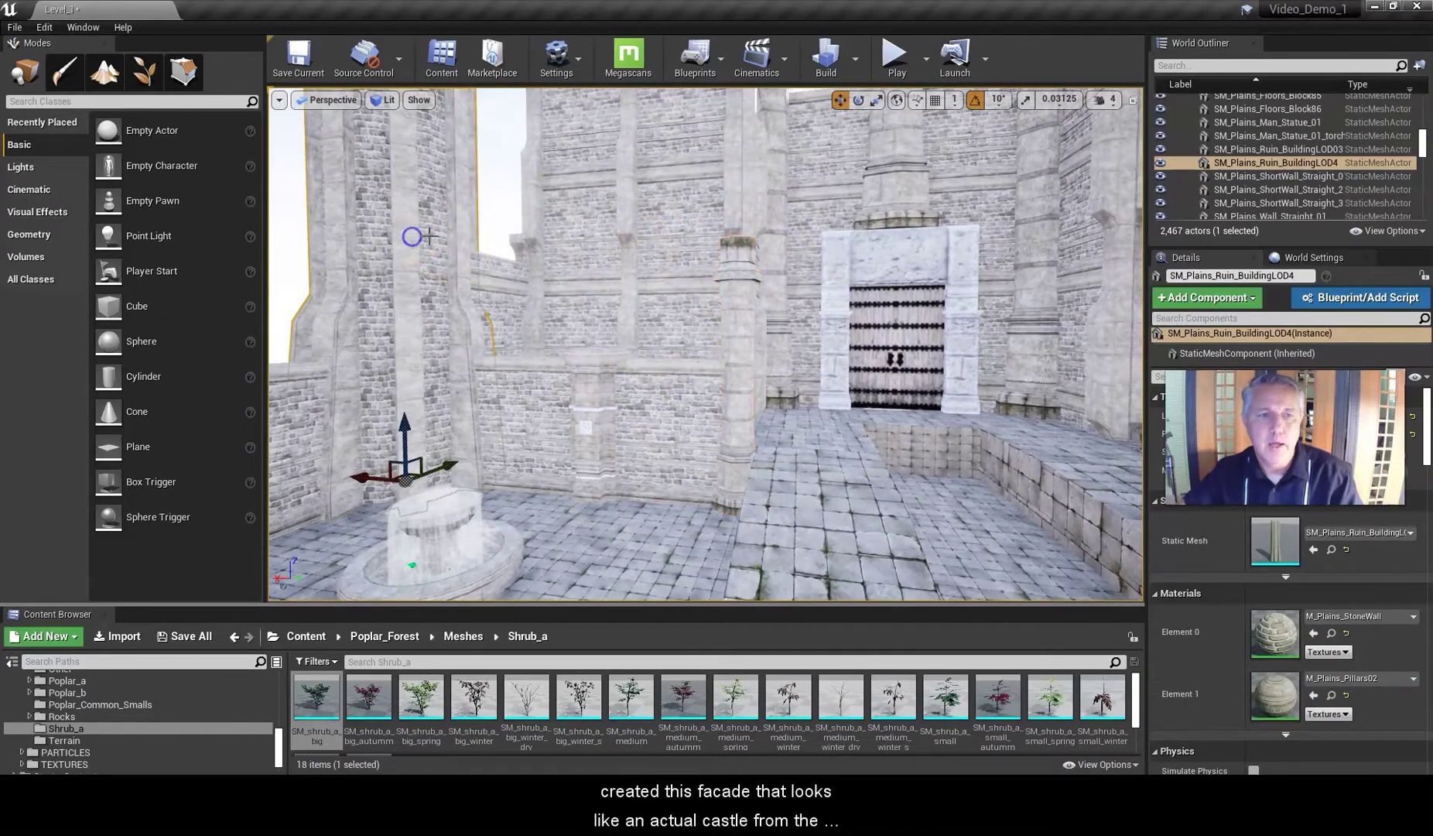
- Inspect the pieces around the castle entrance, including the small columns, straight walls and a large column
left_click_drag(803, 230, 831, 213)
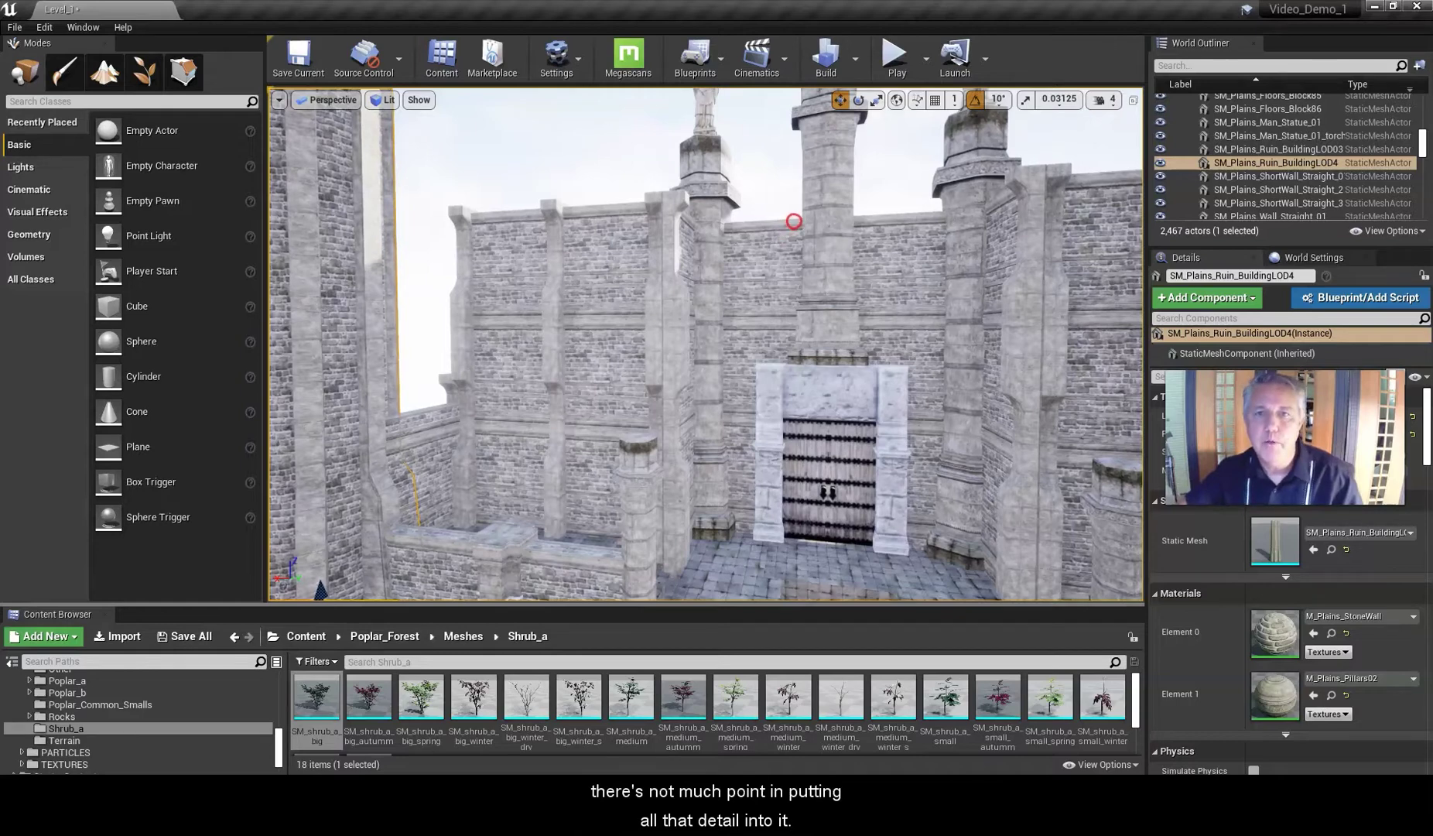
right_click_drag(794, 222, 1072, 380)
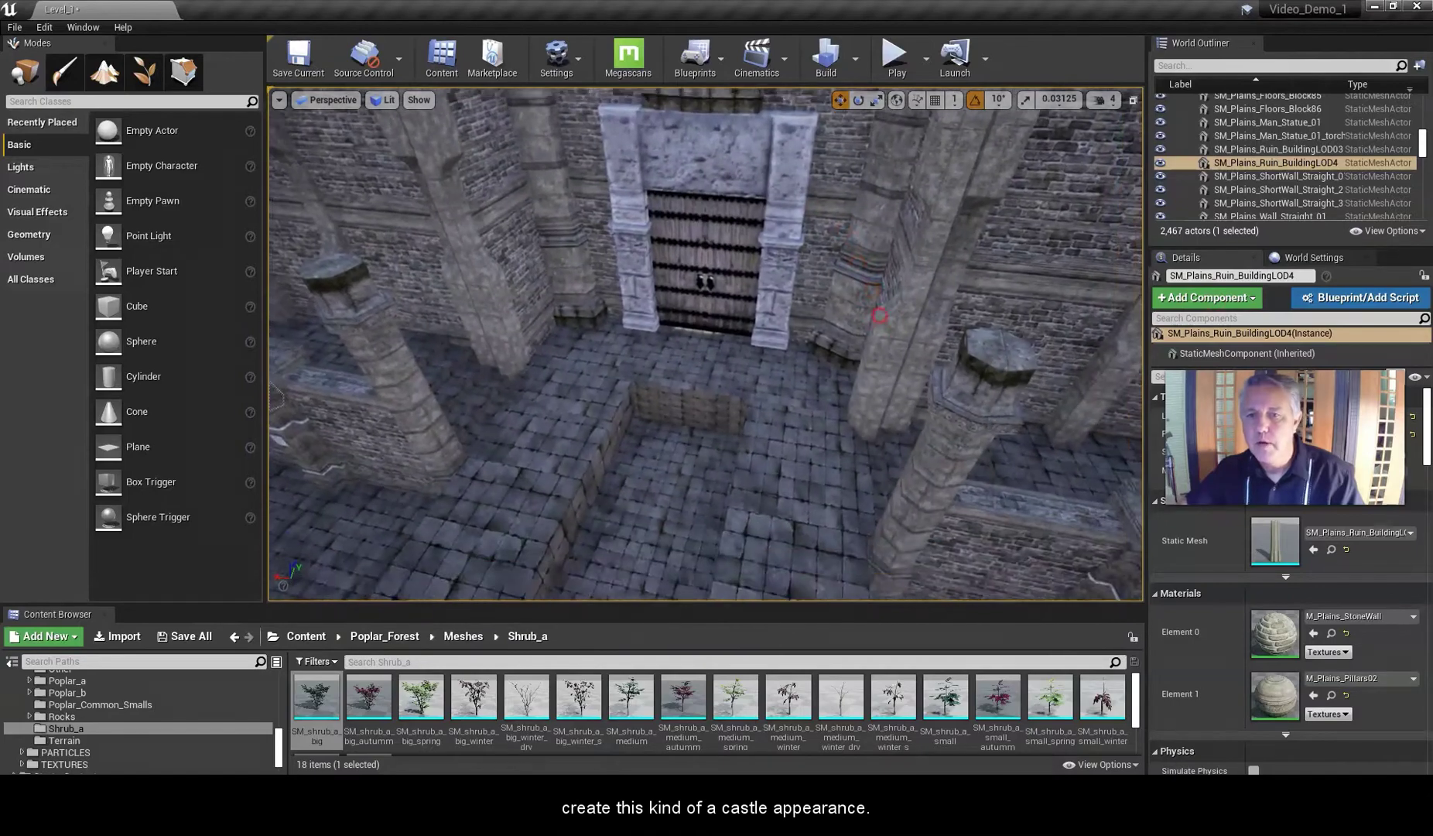
right_click_drag(929, 294, 948, 271)
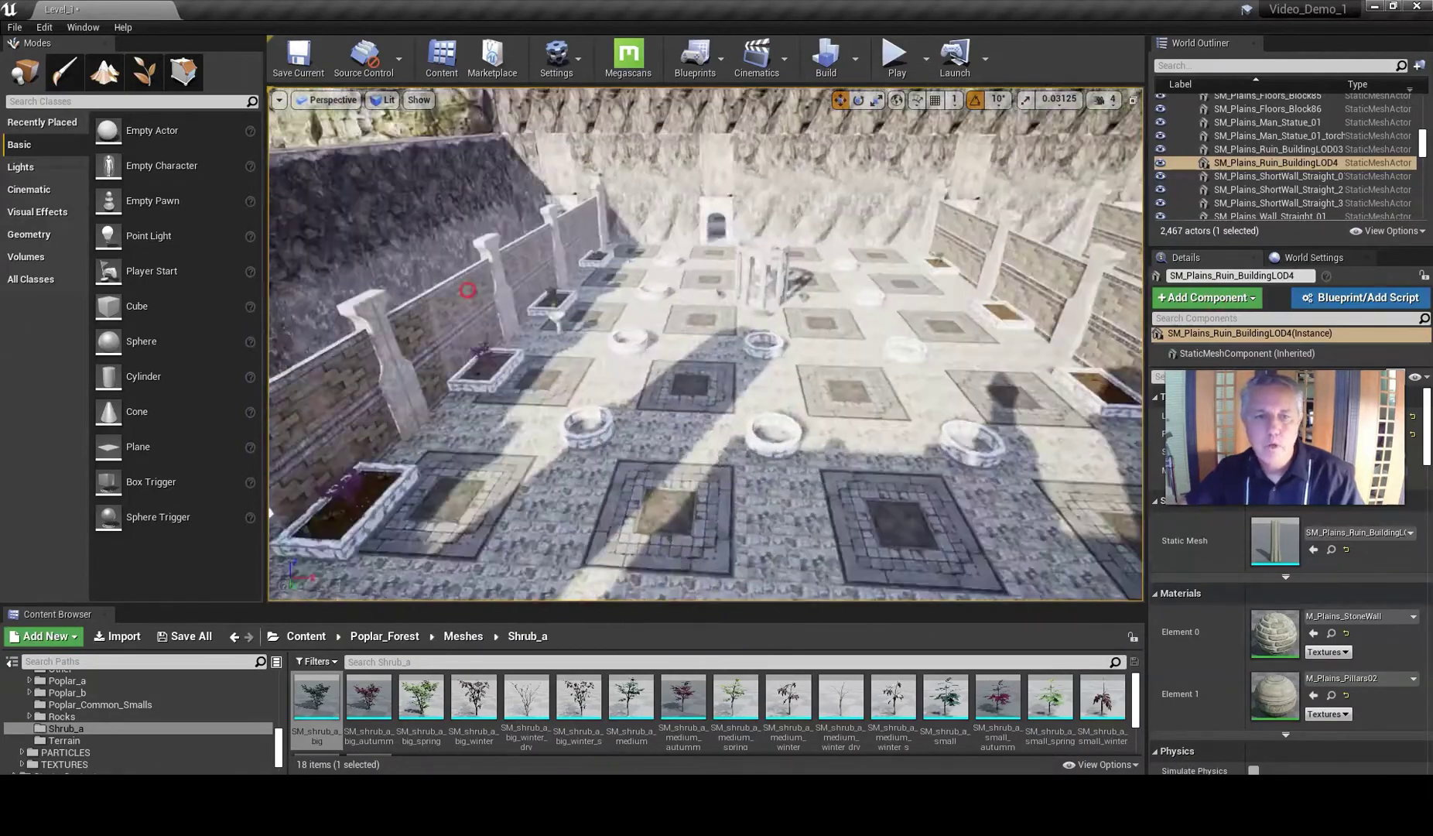
right_click_drag(813, 263, 741, 262)
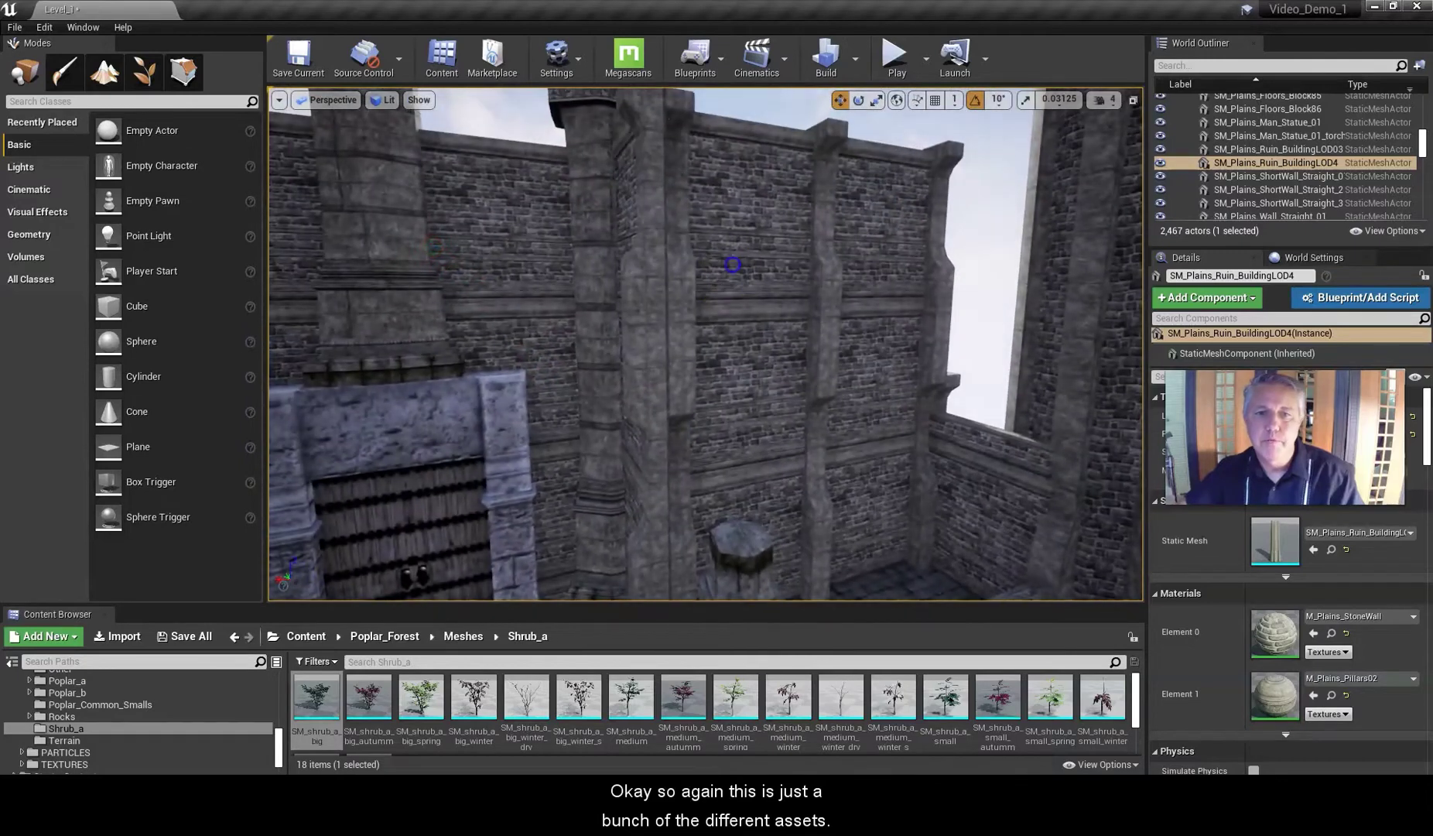
left_click(733, 264)
left_click(589, 263)
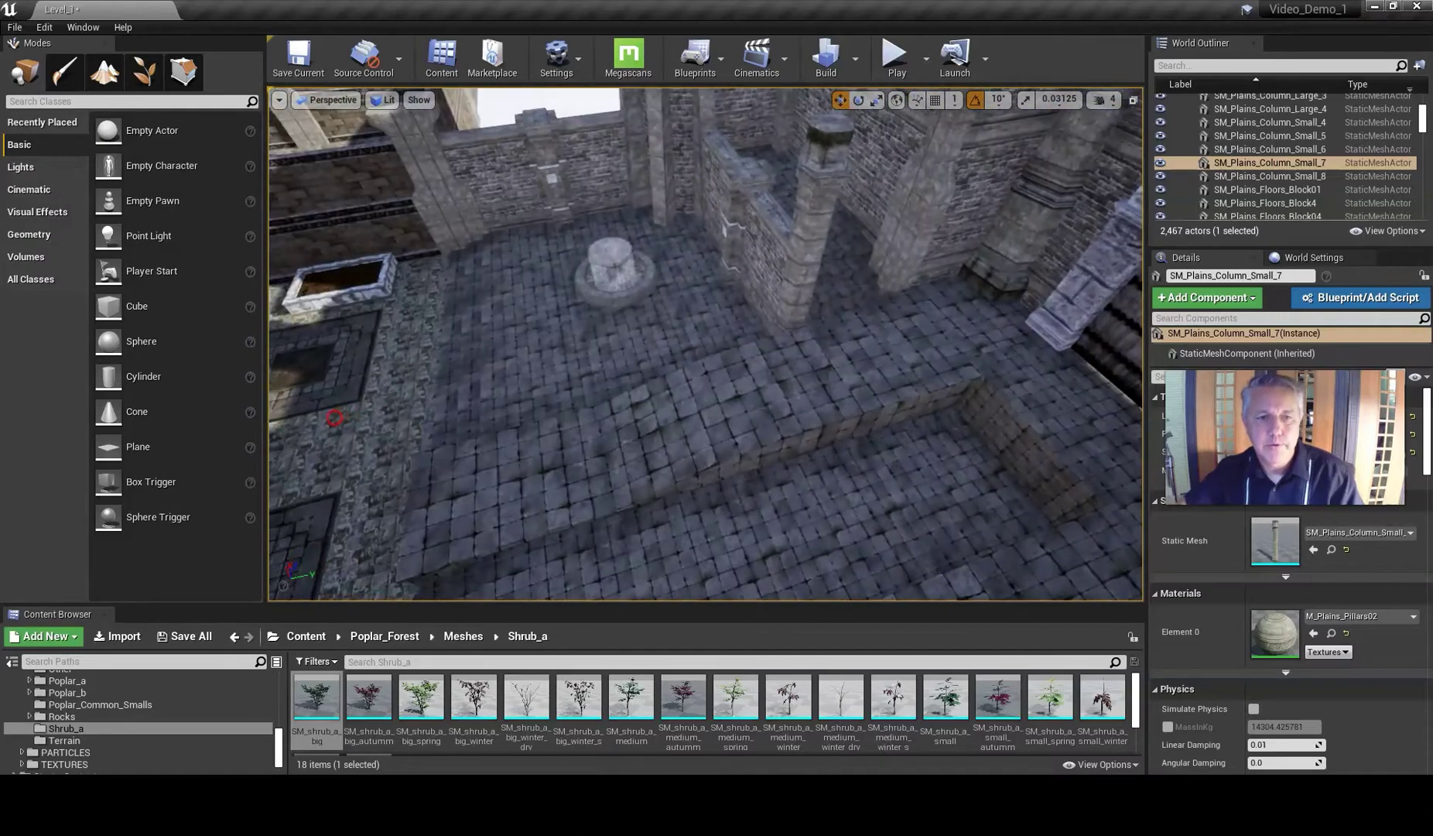
right_click_drag(696, 316, 820, 284)
left_click(746, 291)
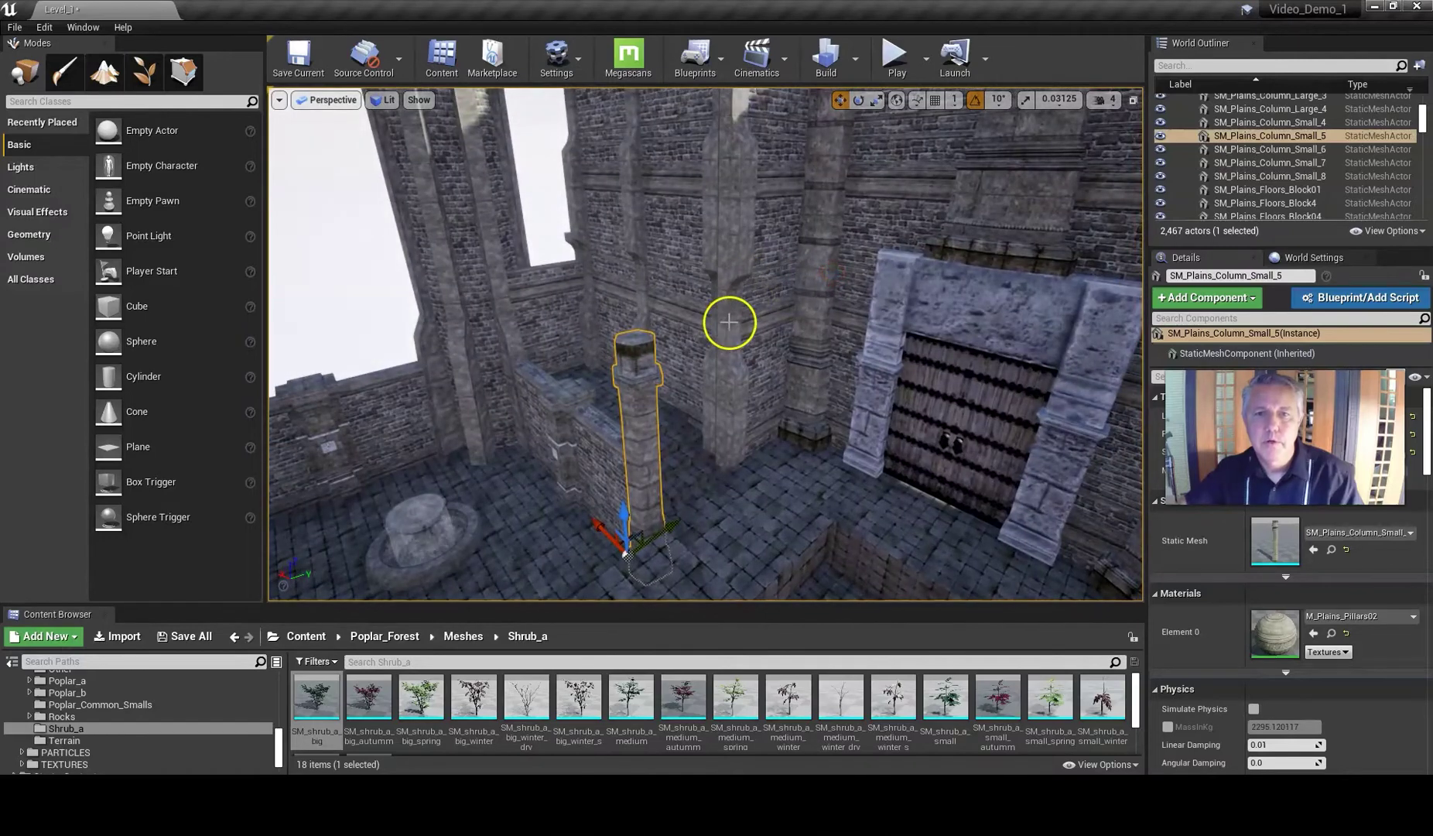
left_click(730, 324)
left_click(532, 313)
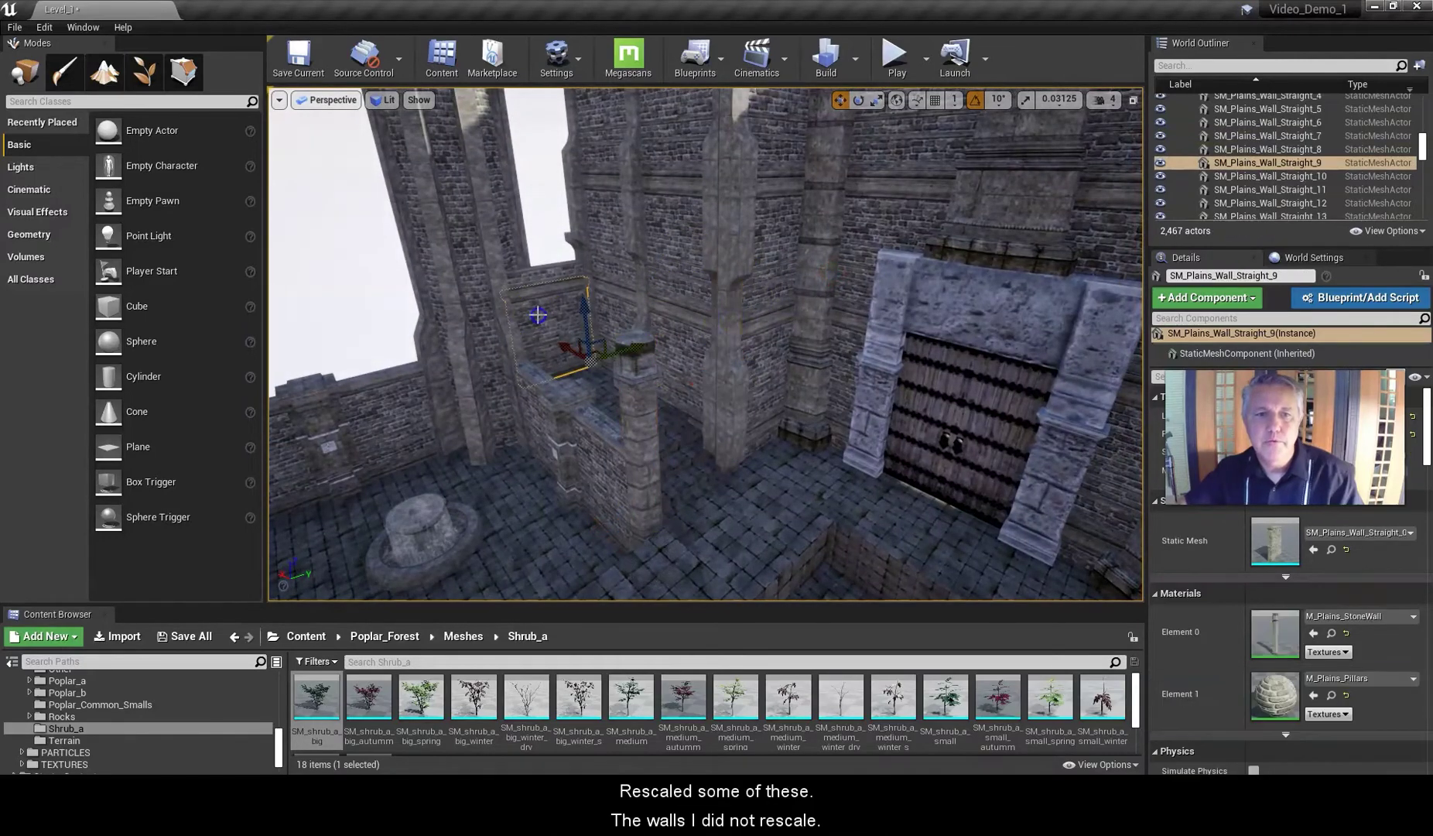
right_click_drag(778, 270, 781, 314)
left_click(774, 370)
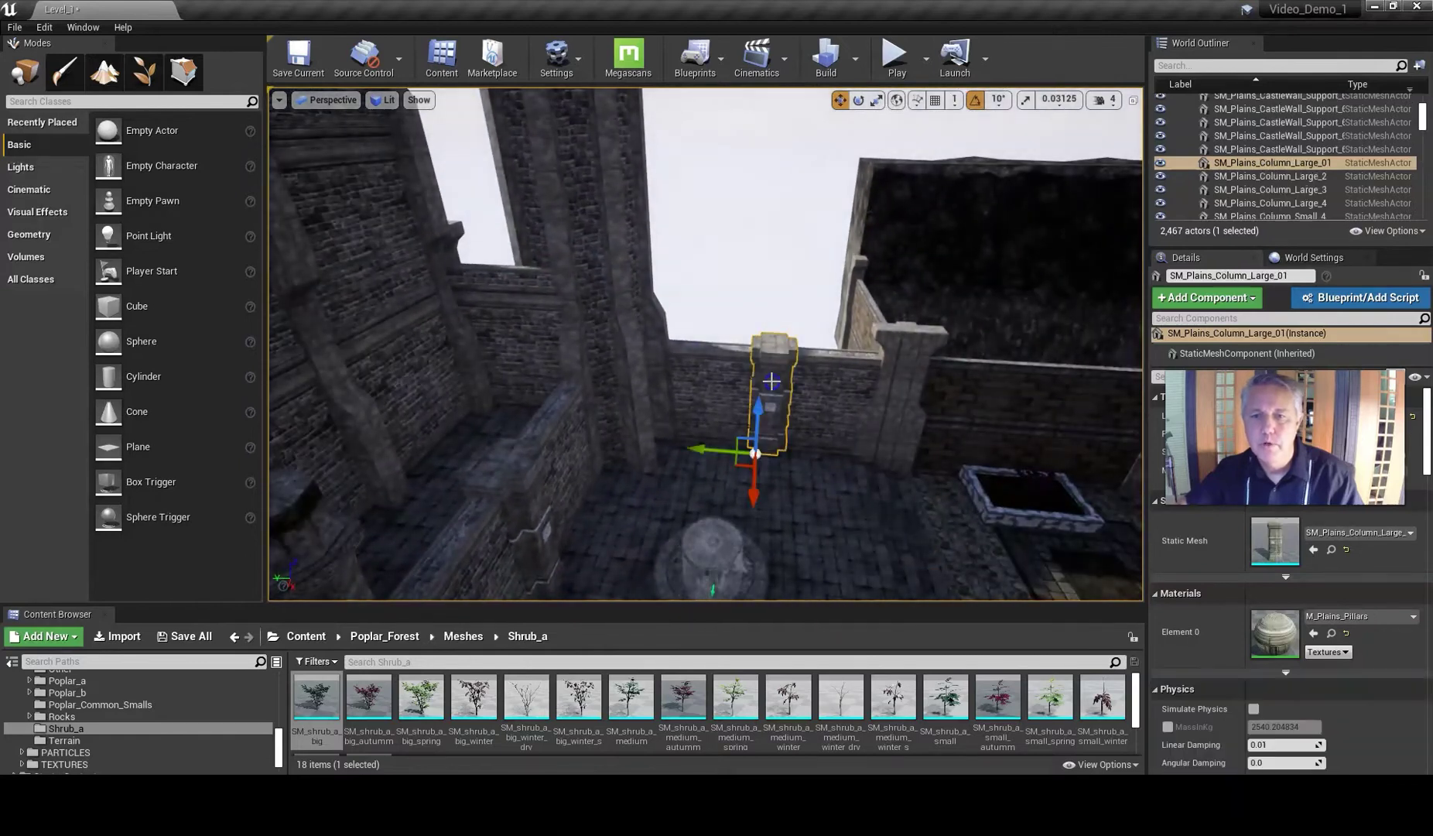
- Inspect the courtyard floor tiles and a decorative square trim block in front of the castle
right_click_drag(841, 370, 925, 286)
mouse_move(715, 355)
right_mouse_down()
mouse_move(618, 393)
mouse_move(726, 362)
mouse_move(714, 361)
right_mouse_up()
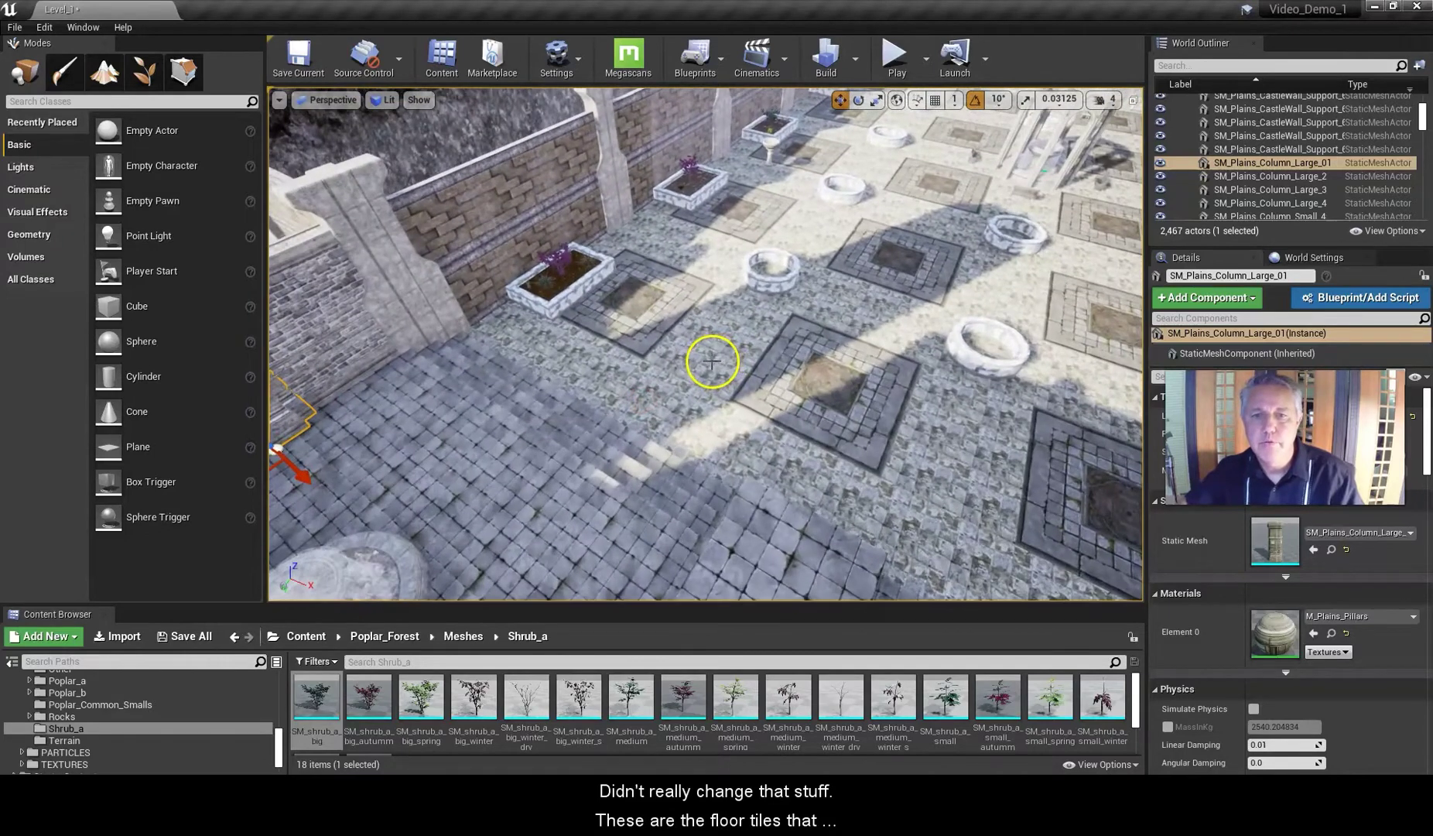
left_click(712, 361)
left_click_drag(793, 397, 823, 395)
left_click(916, 405)
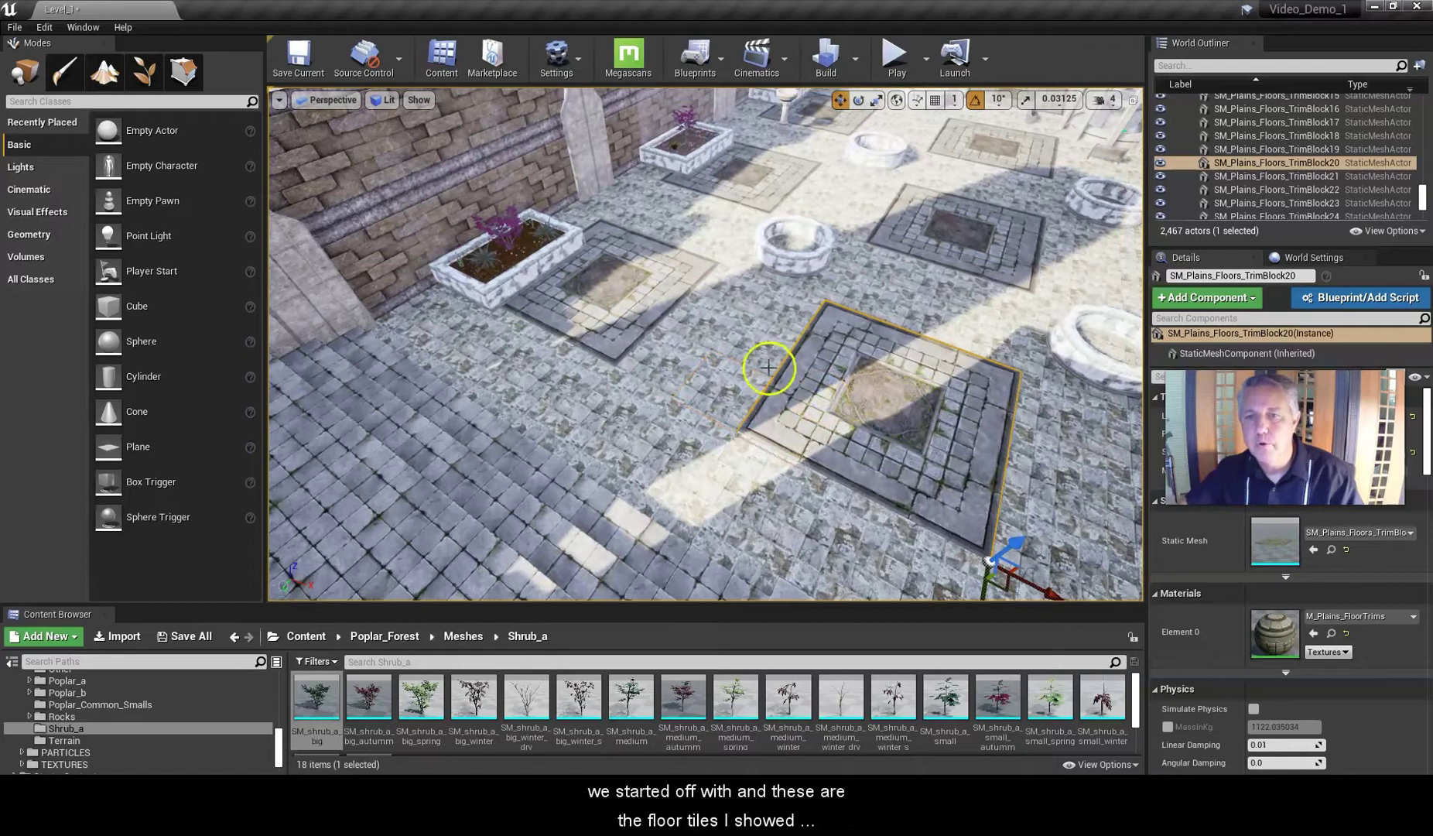
- Select an upper section of the brick fort wall behind the planters and examine its seams up close
right_click_drag(641, 308, 636, 247)
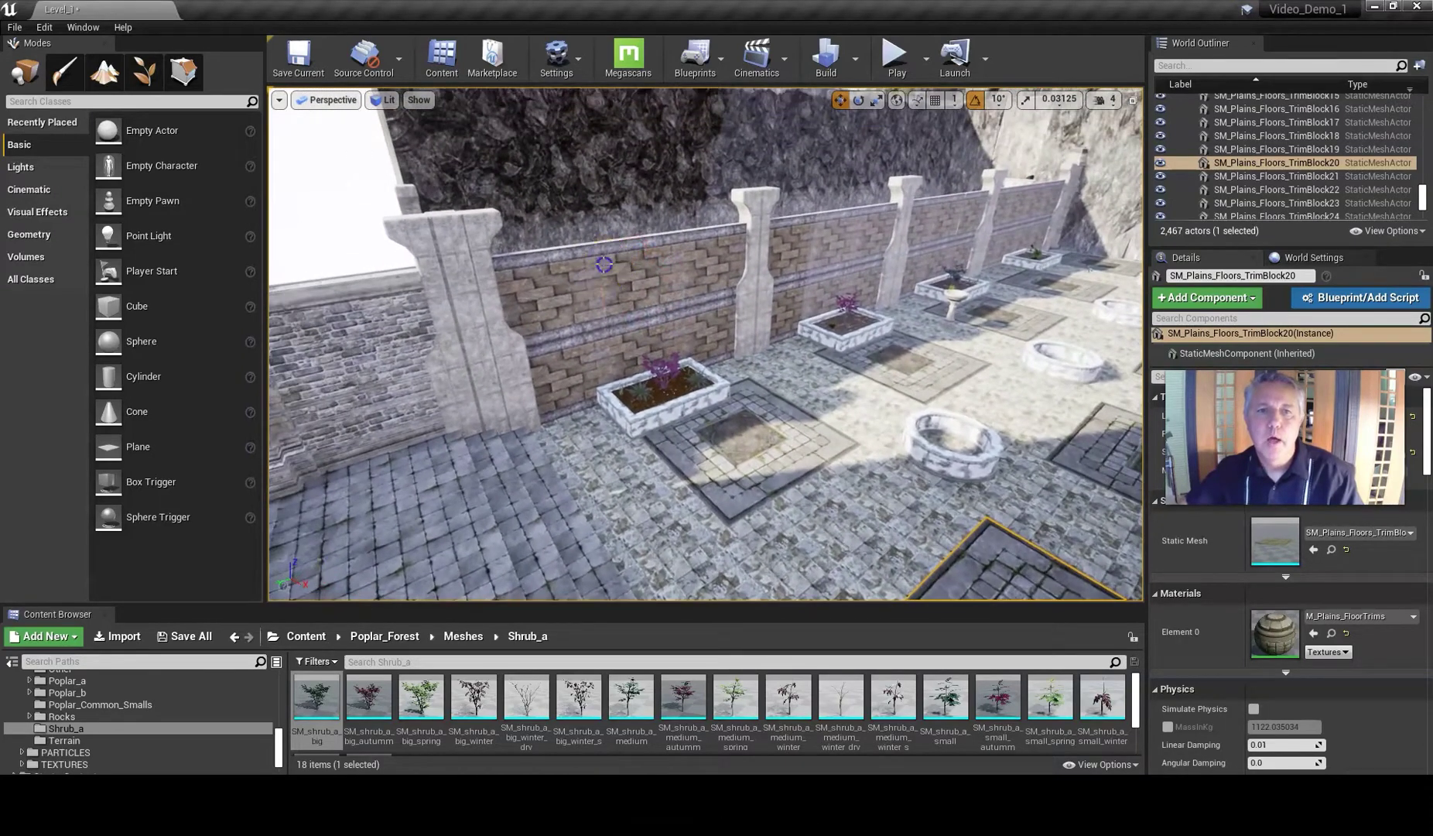
left_click(604, 264)
scroll(595, 285, "up", 3)
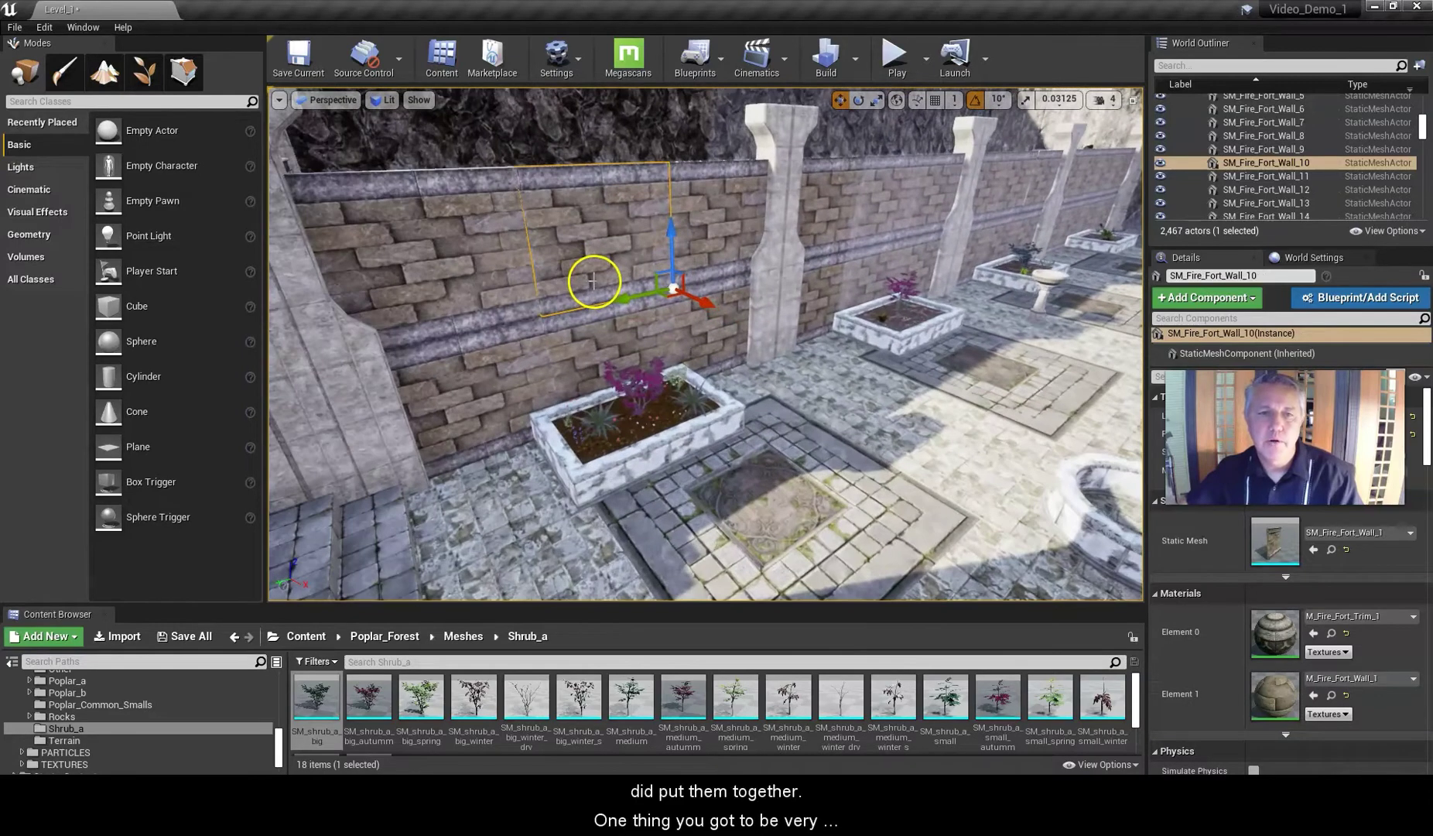
left_click_drag(592, 260, 445, 257, "alt")
right_click_drag(622, 259, 588, 247)
scroll(622, 259, "up", 6)
right_click_drag(681, 218, 717, 198)
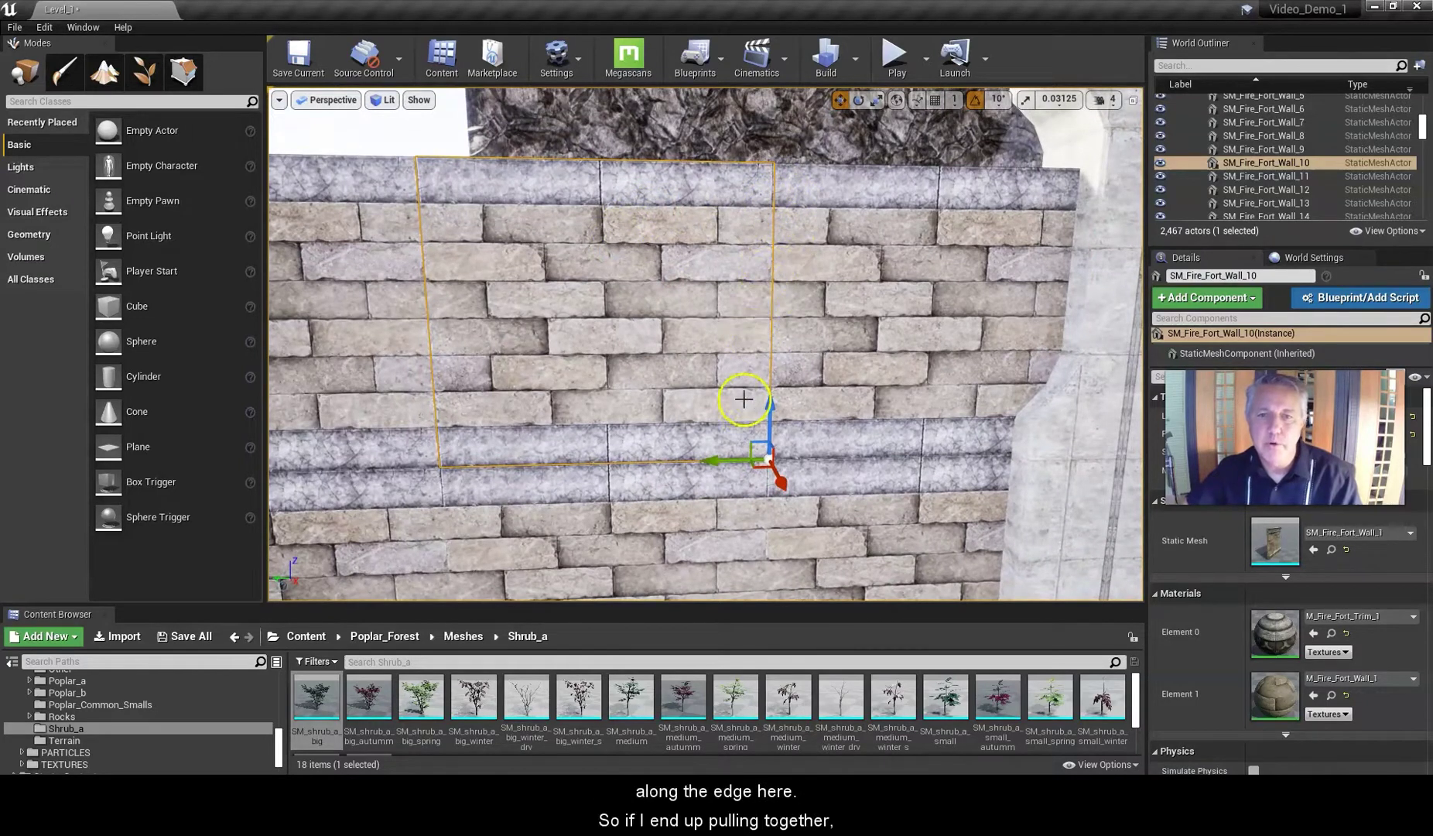
- Try shifting the selected fort wall section against its neighbour, inspect the overlap, and undo the move
left_click_drag(716, 461, 751, 377)
scroll(756, 396, "up", 3)
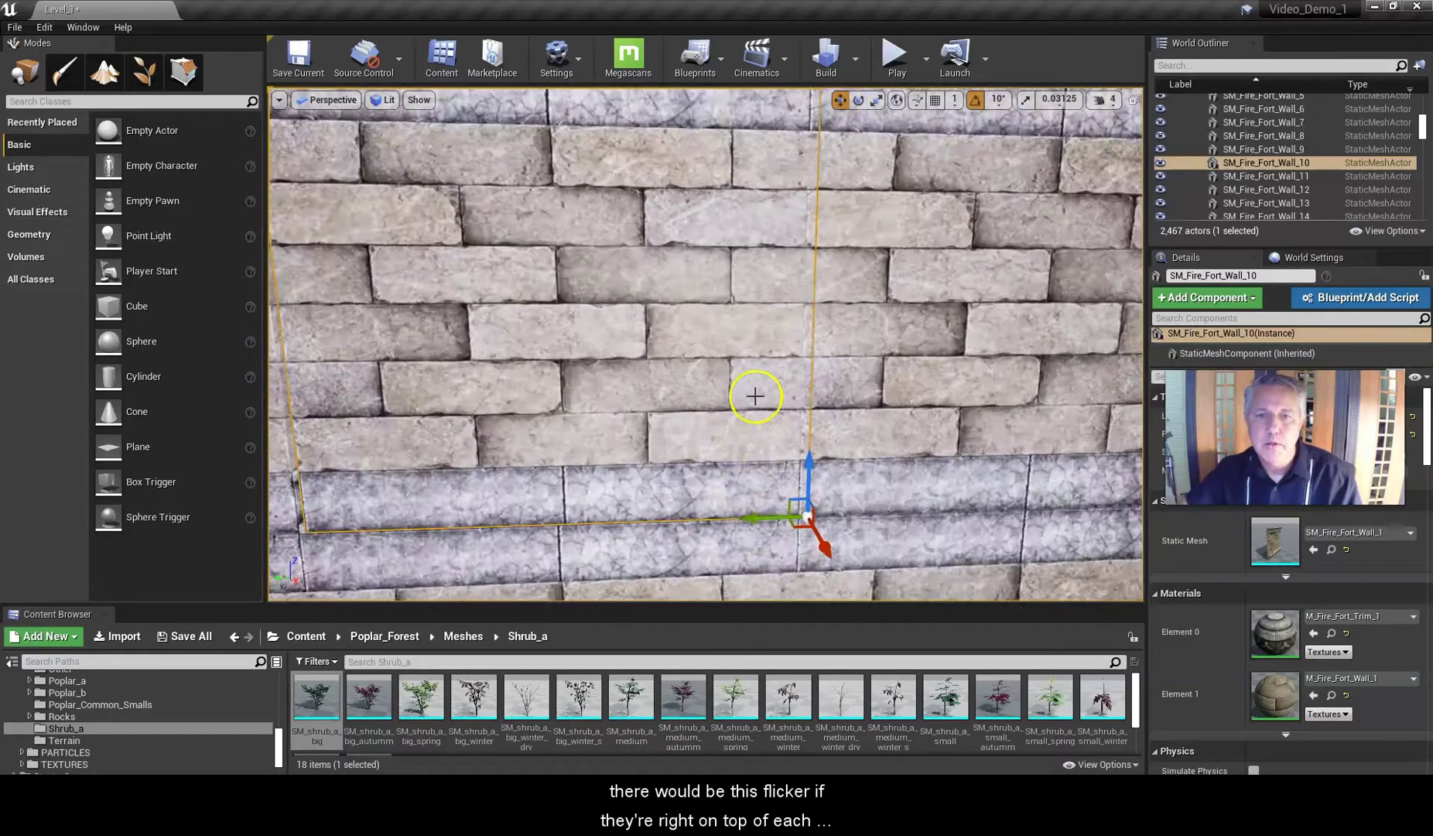
scroll(754, 399, "down", 2)
right_click_drag(728, 420, 776, 429)
left_click_drag(754, 351, 760, 341)
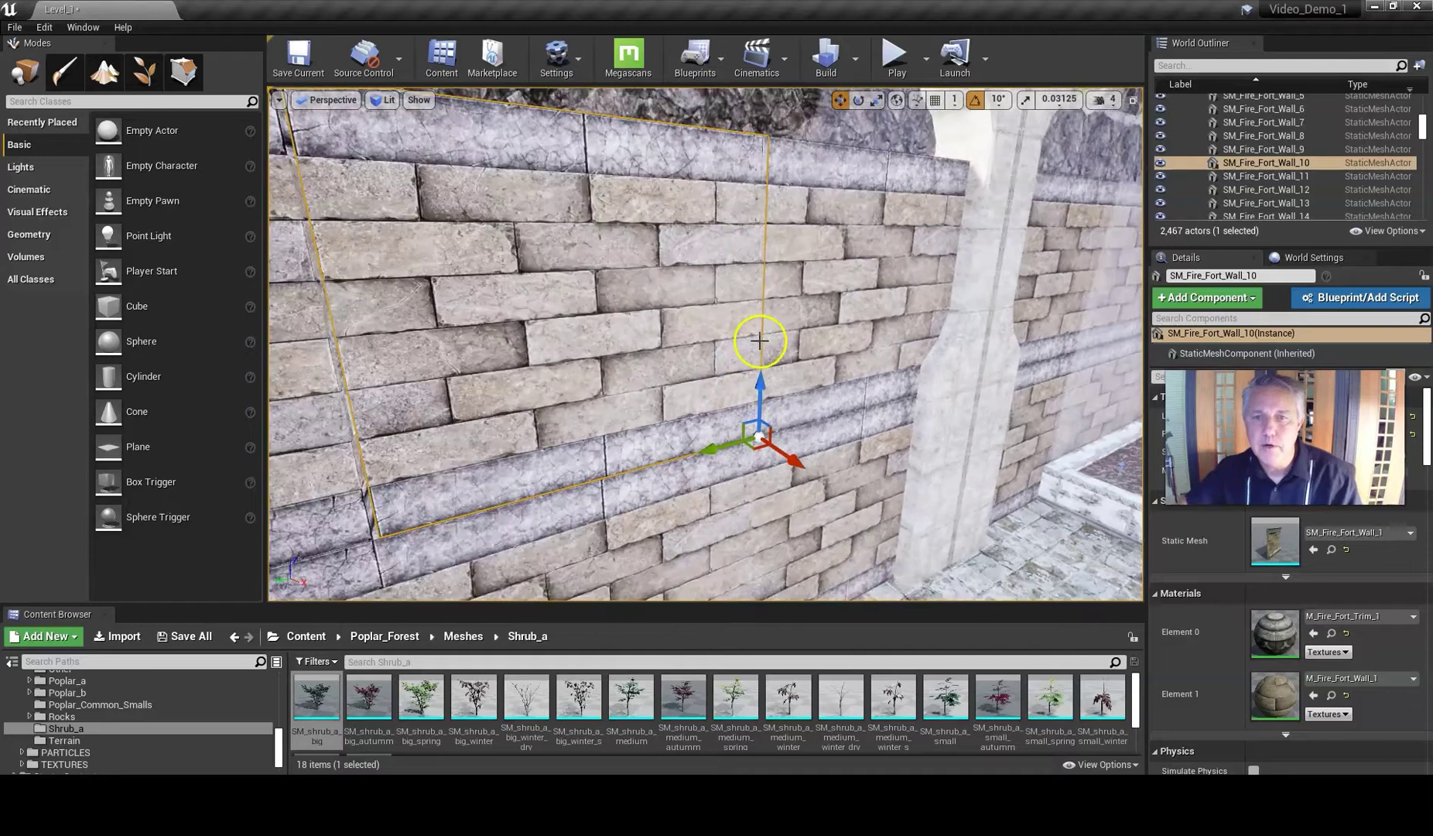
left_click_drag(755, 287, 660, 358)
key("ctrl+z")
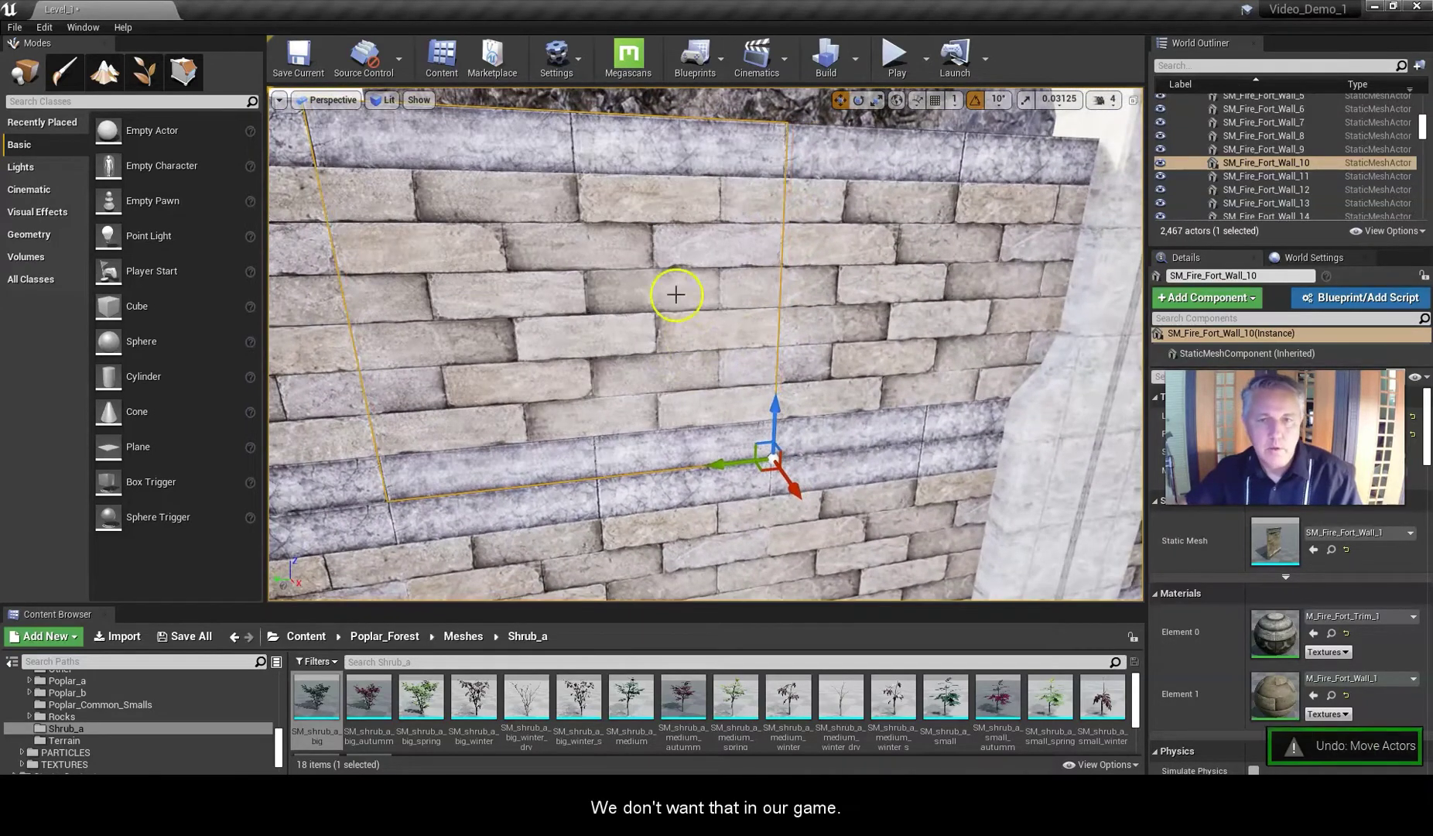
- Look over the whole walled courtyard and locate the Maze_Wall folder in the World Outliner
left_click_drag(649, 230, 849, 205)
right_click_drag(849, 204, 1014, 190)
left_click_drag(1014, 189, 954, 151)
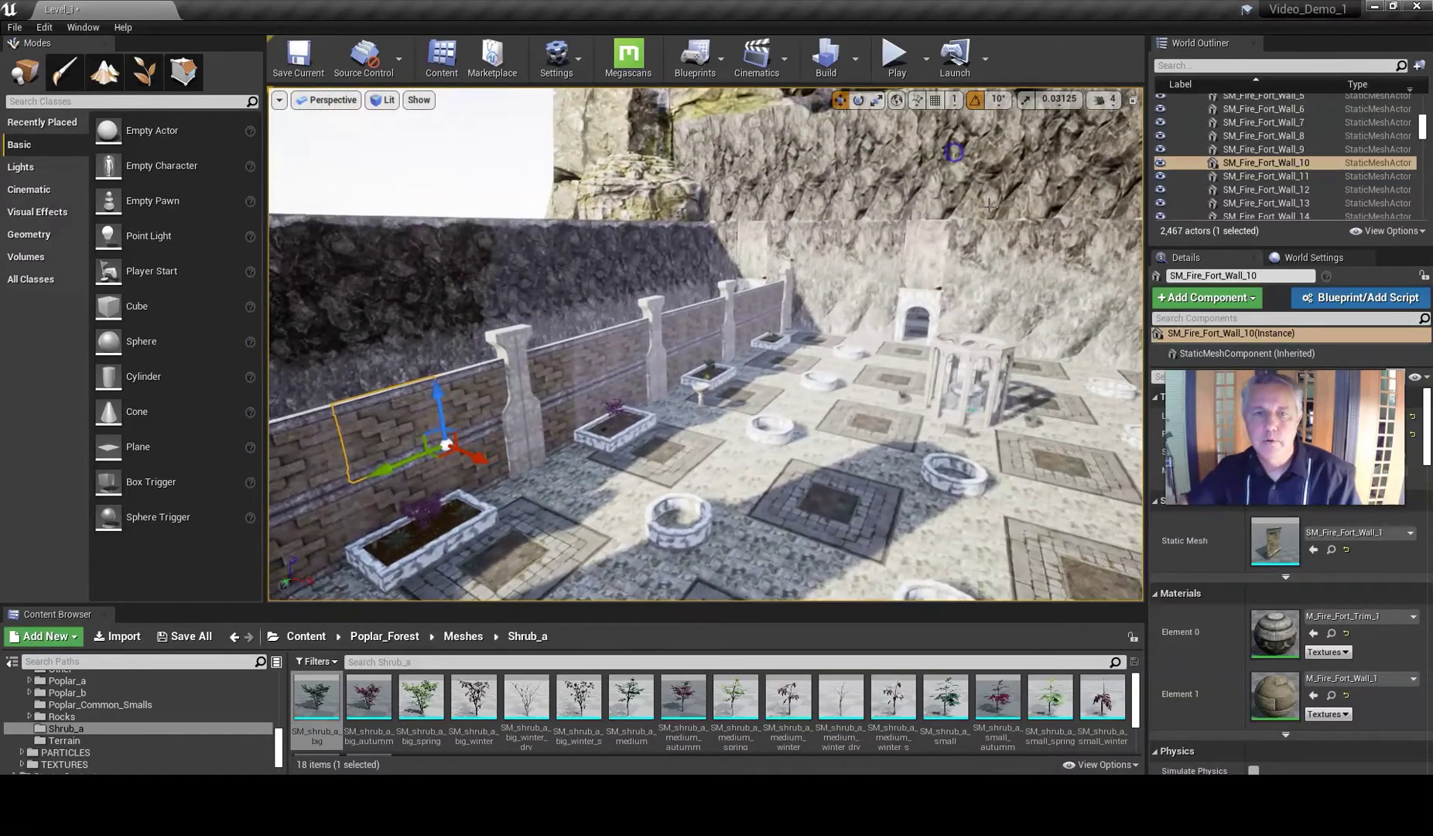
left_click_drag(924, 231, 1000, 286)
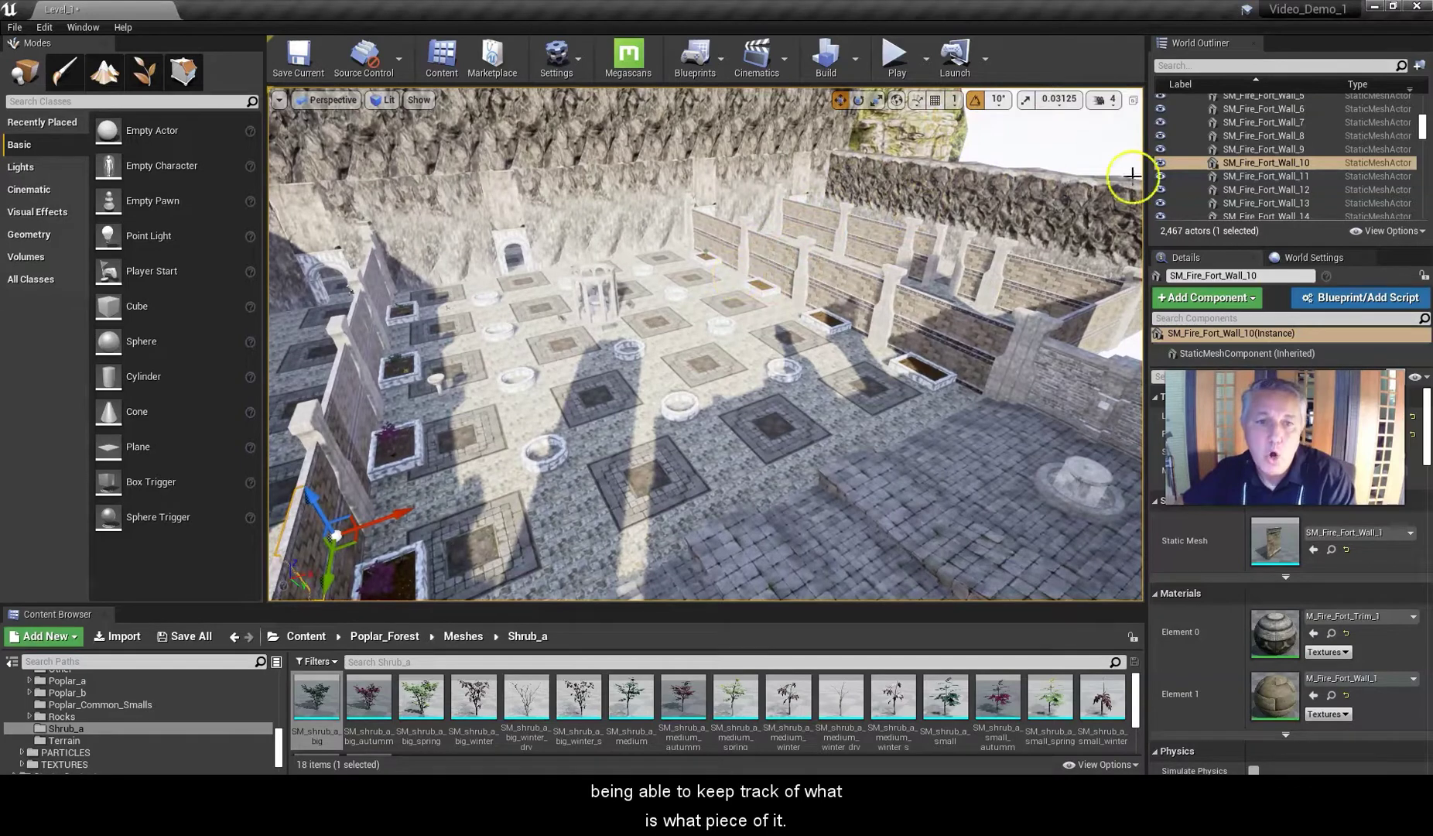
scroll(1242, 177, "up", 5)
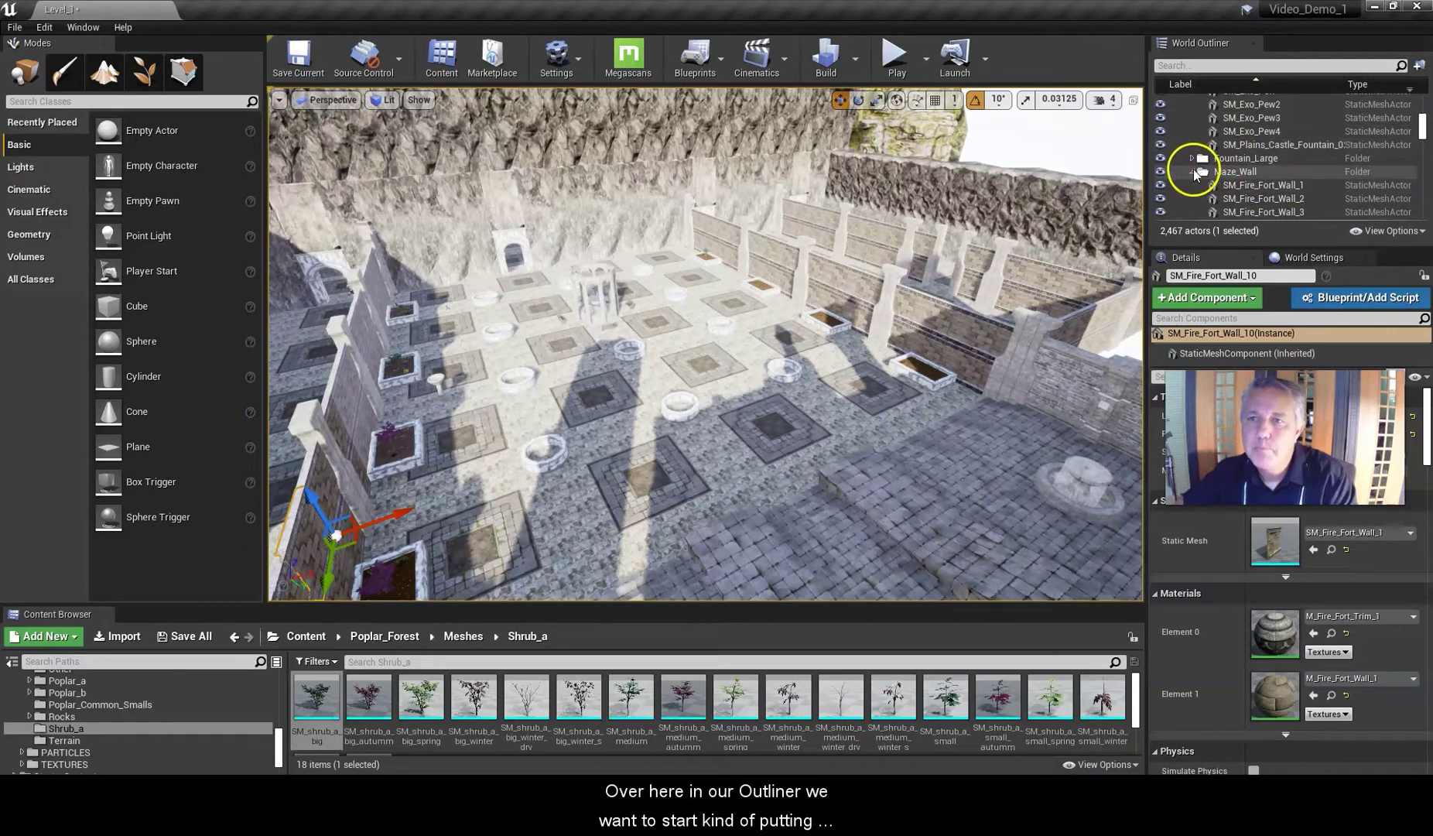
- Collapse the Maze_Wall folder and go back to the start of the World Outliner list
left_click(1194, 172)
scroll(1236, 167, "up", 2)
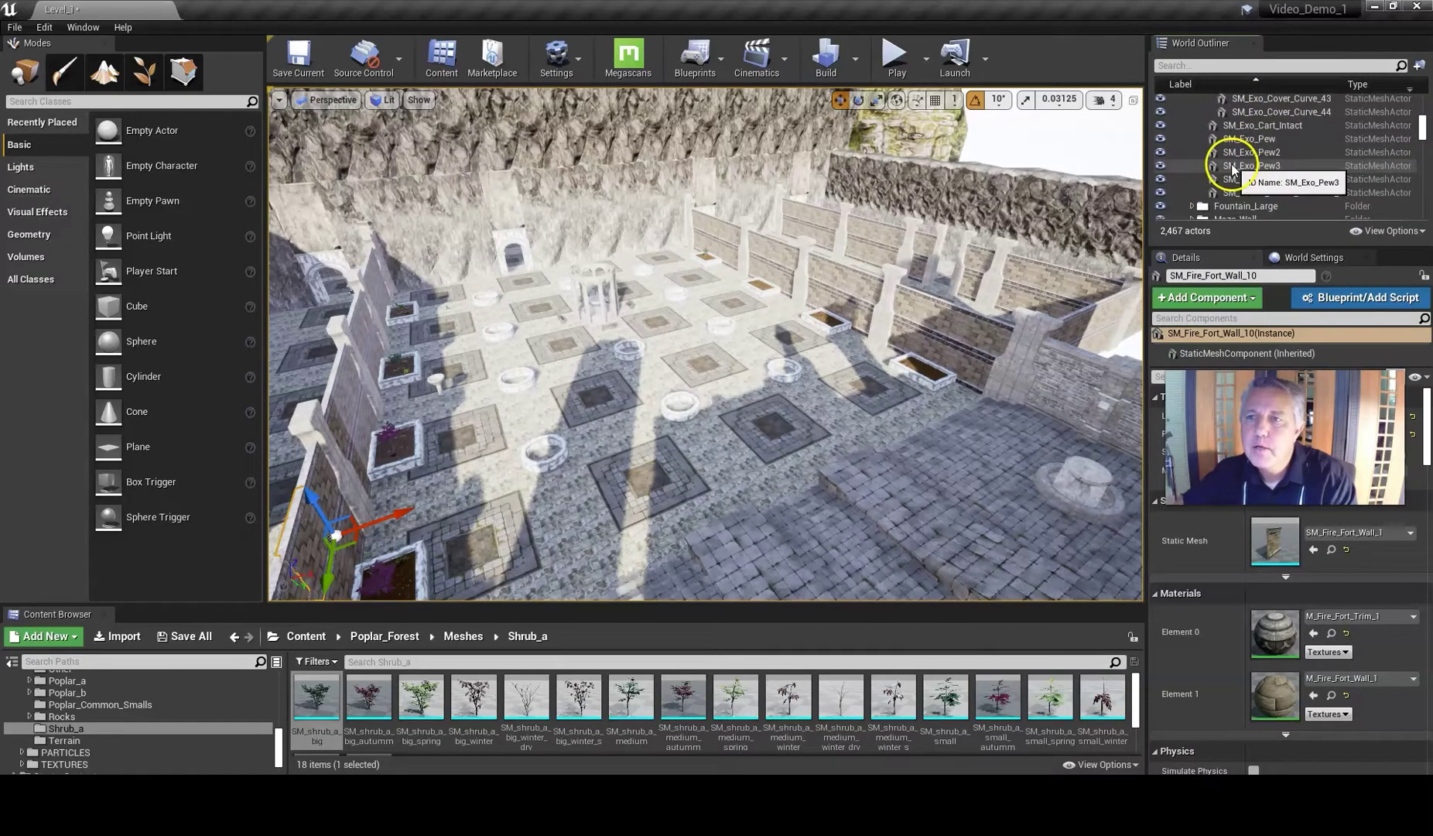
scroll(1262, 163, "down", 2)
scroll(1259, 160, "up", 5)
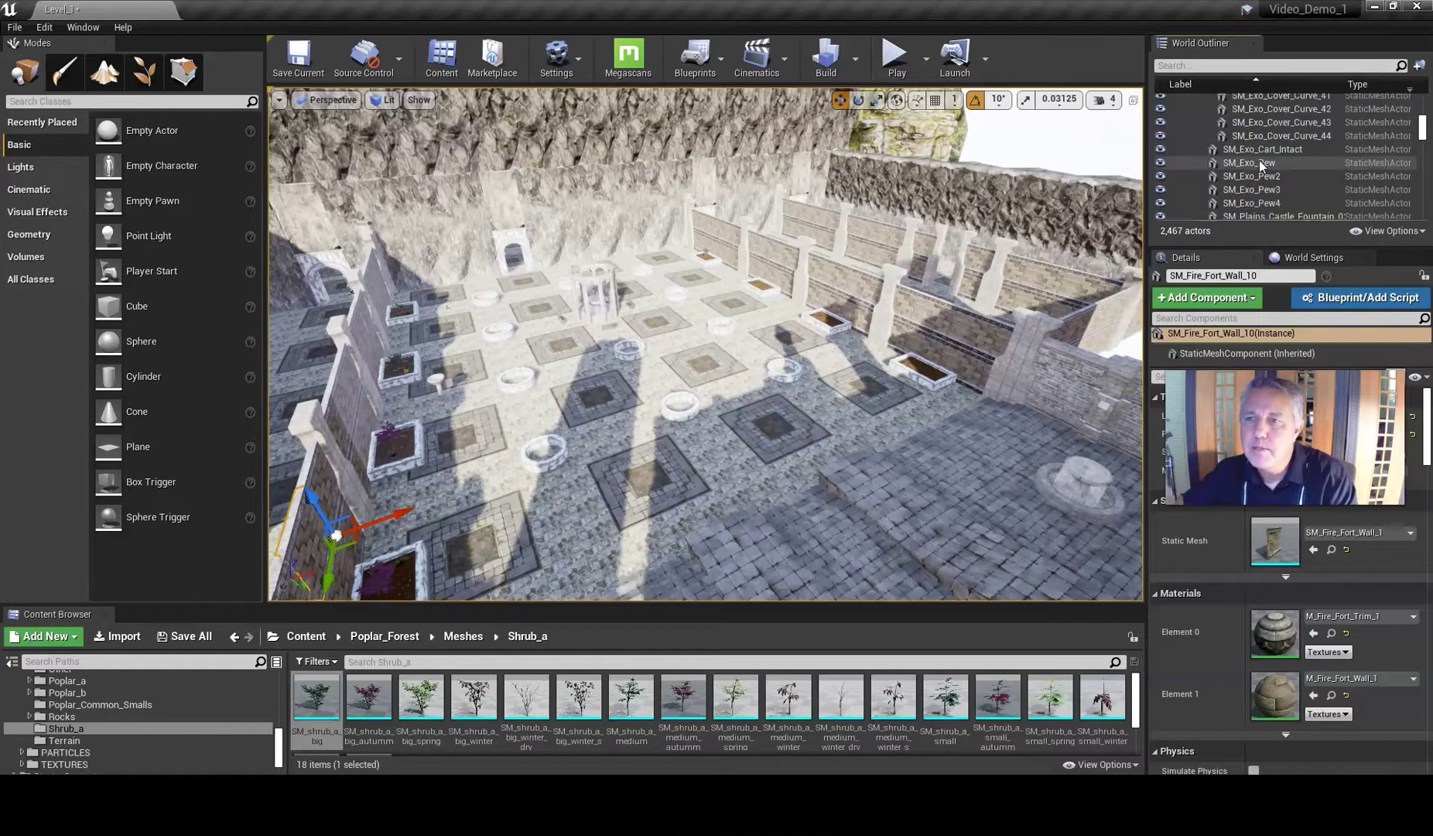
scroll(1261, 153, "up", 5)
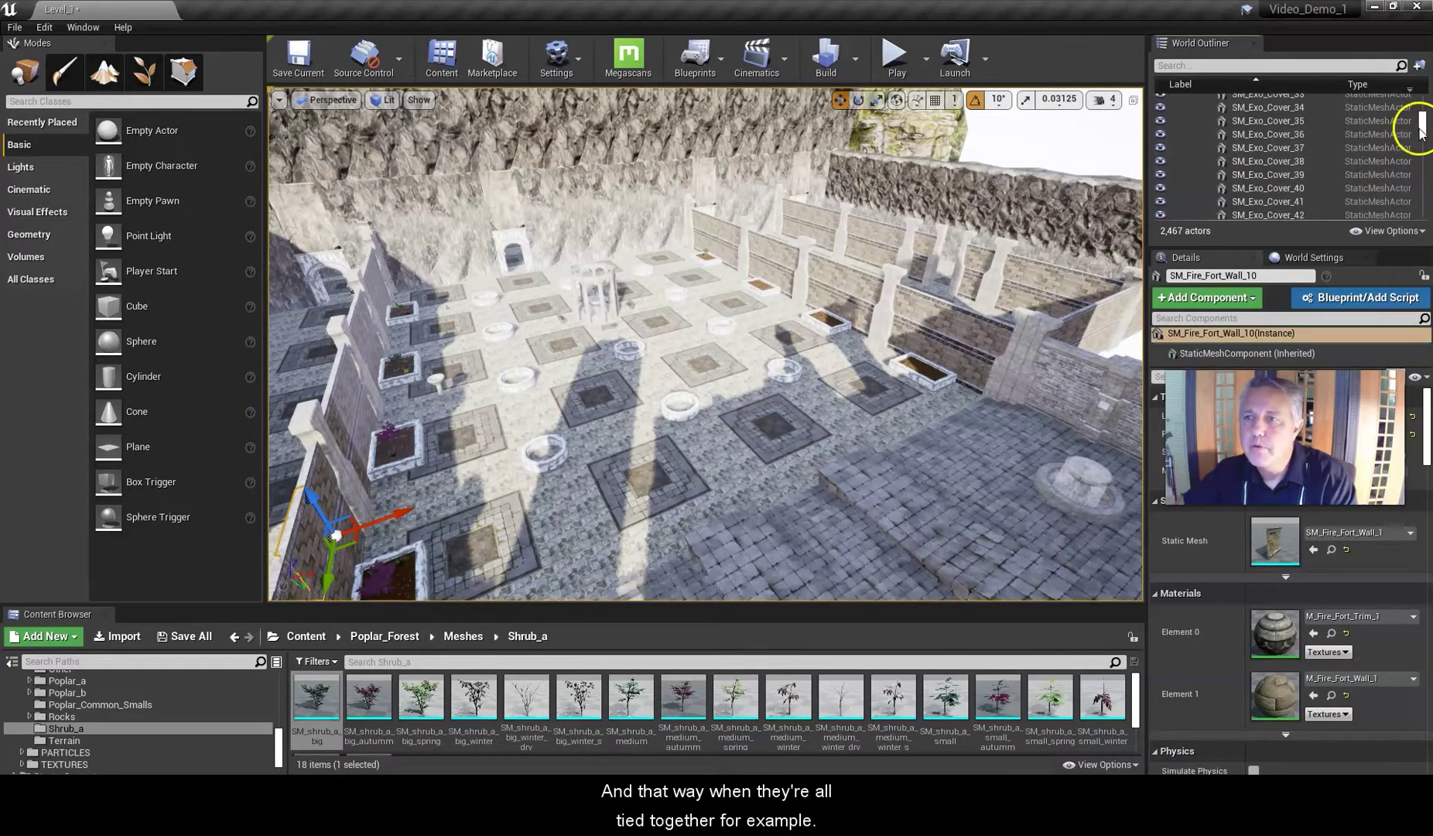
left_click_drag(1422, 122, 1421, 99)
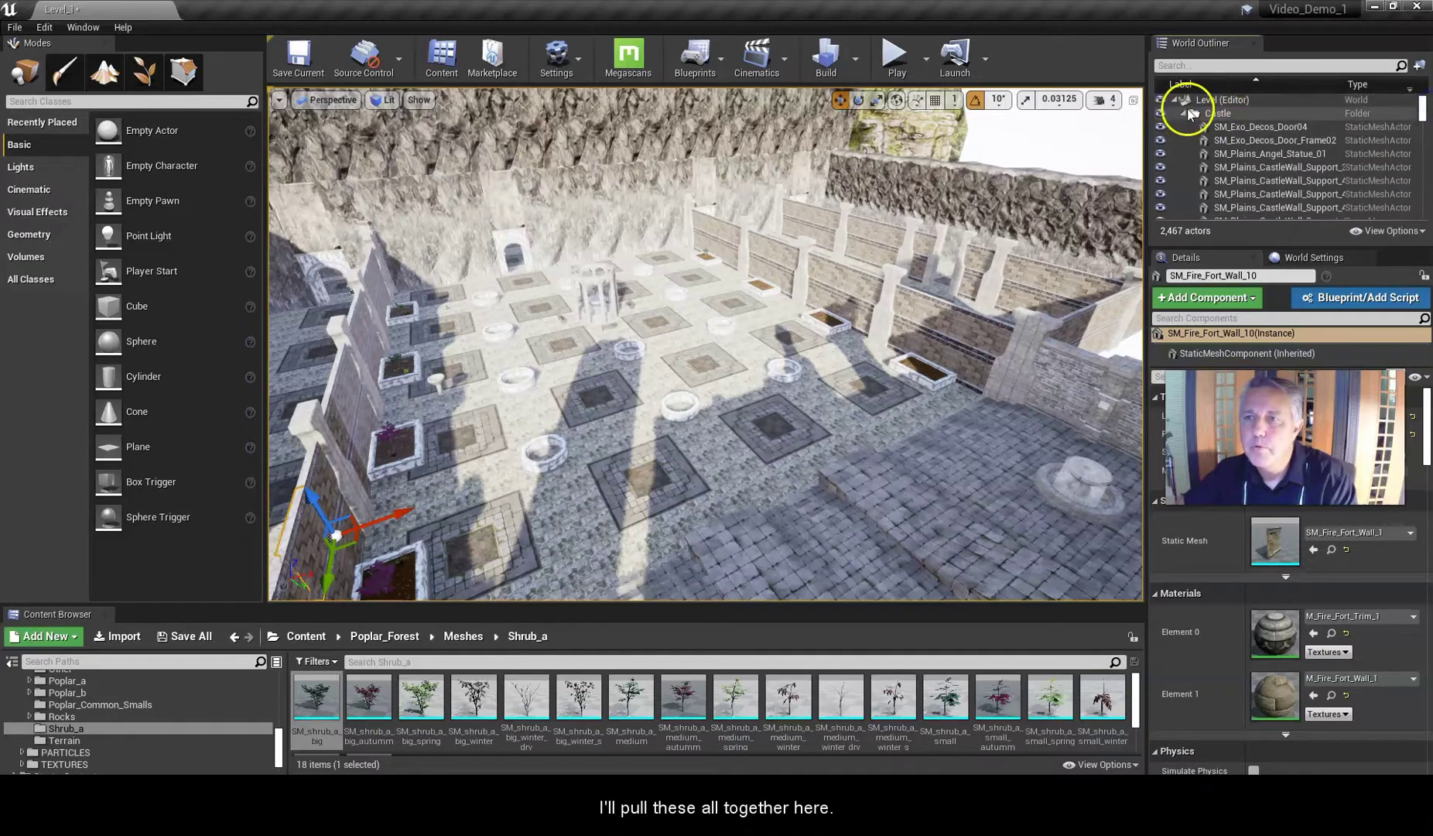
- Collapse the Castle, Cave, Courtyard and Floor folders in the World Outliner, briefly checking the Castle folder's contents
left_click(1184, 114)
left_click(1185, 141)
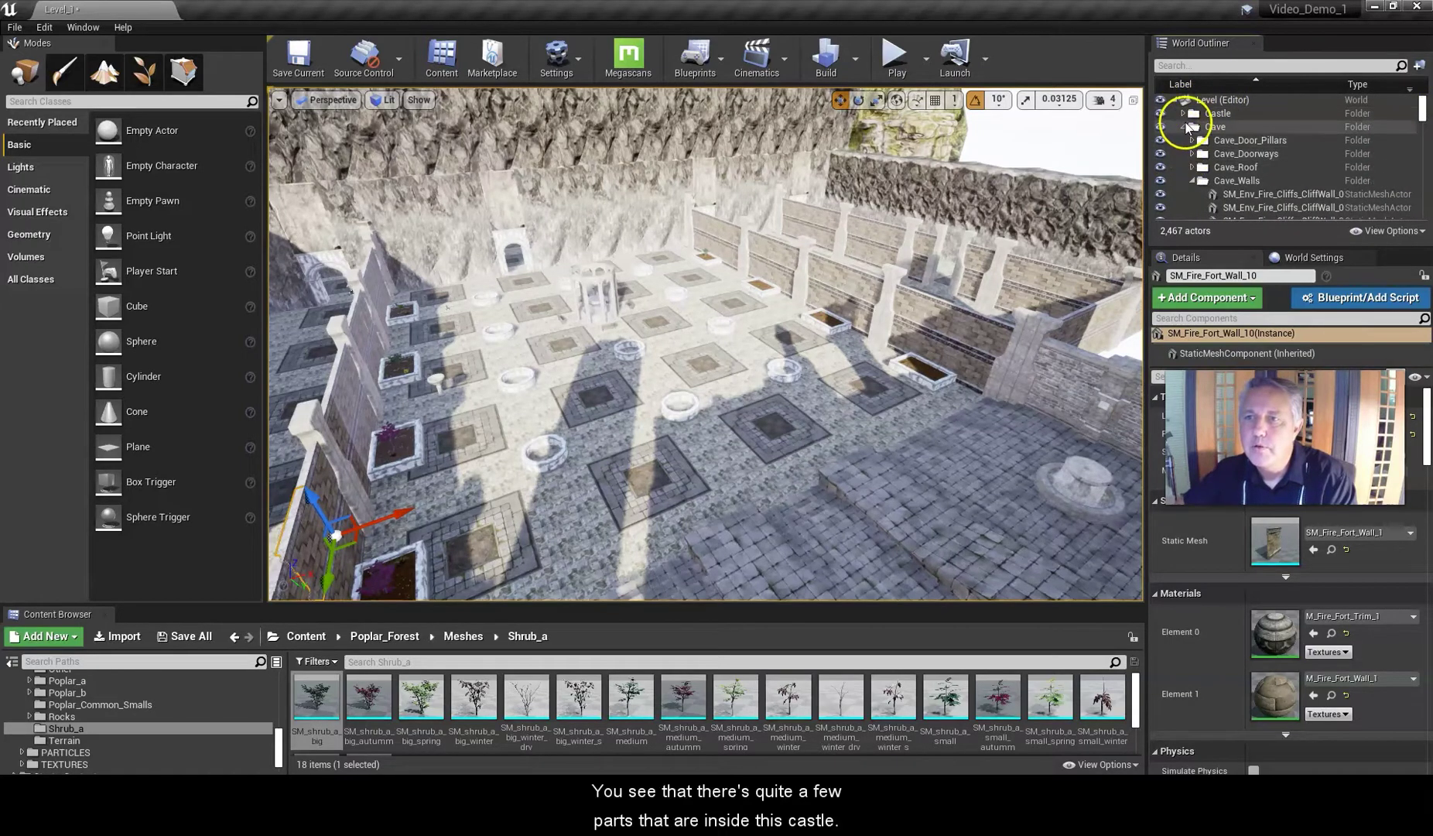
left_click(1184, 113)
scroll(1225, 147, "down", 5)
scroll(1226, 149, "up", 3)
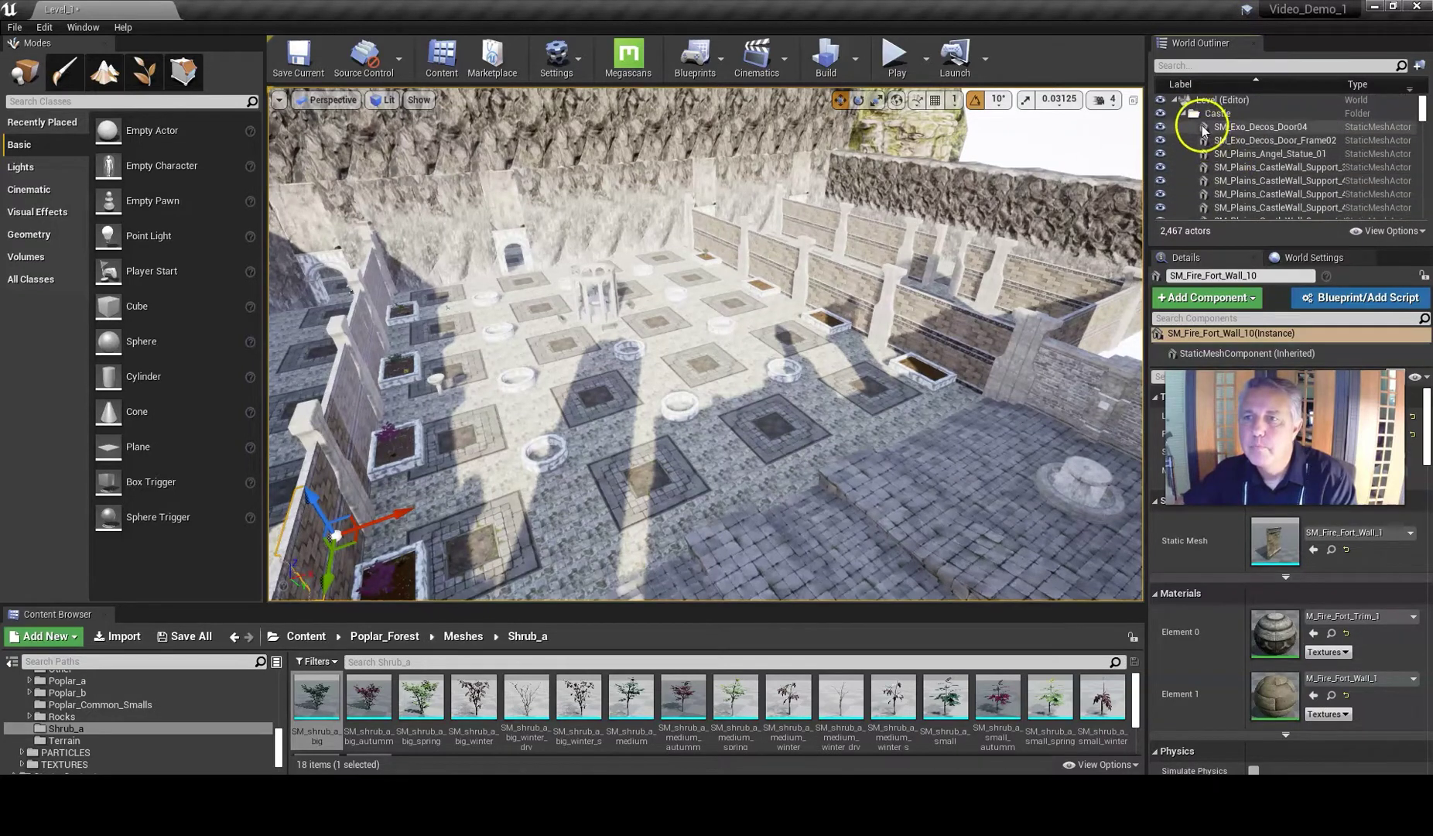
left_click(1183, 114)
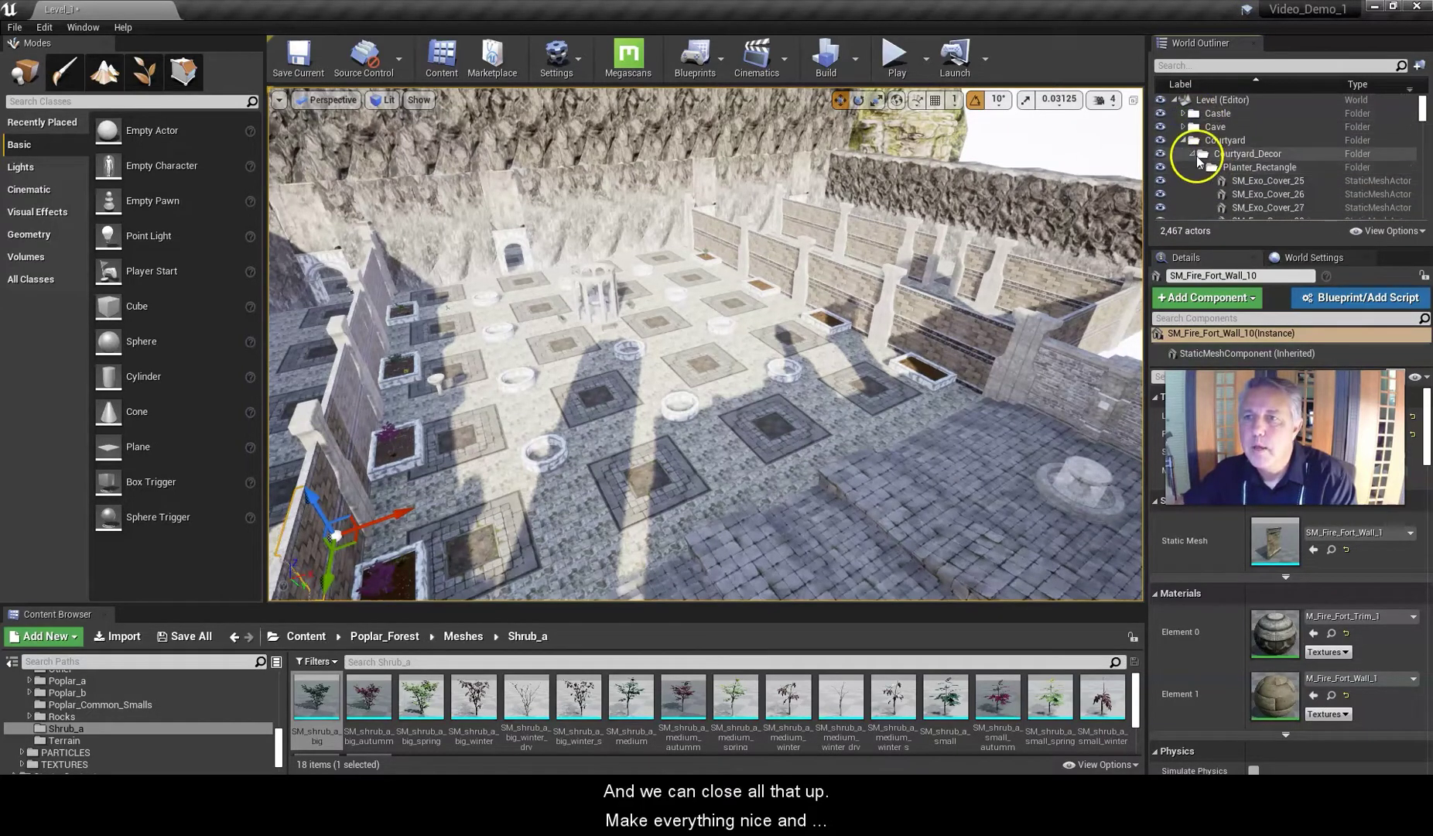
left_click(1184, 140)
left_click(1185, 154)
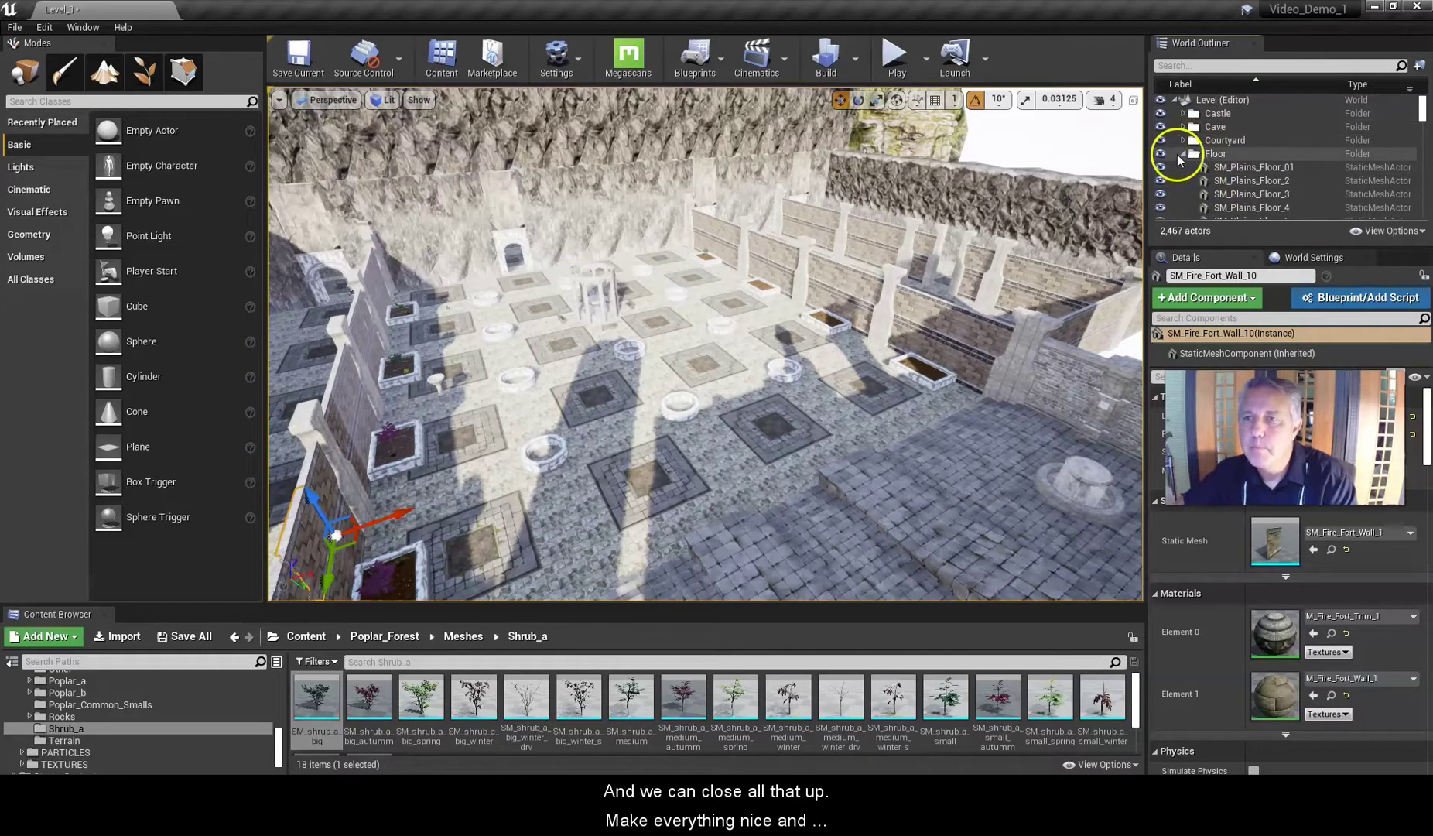
left_click(1184, 154)
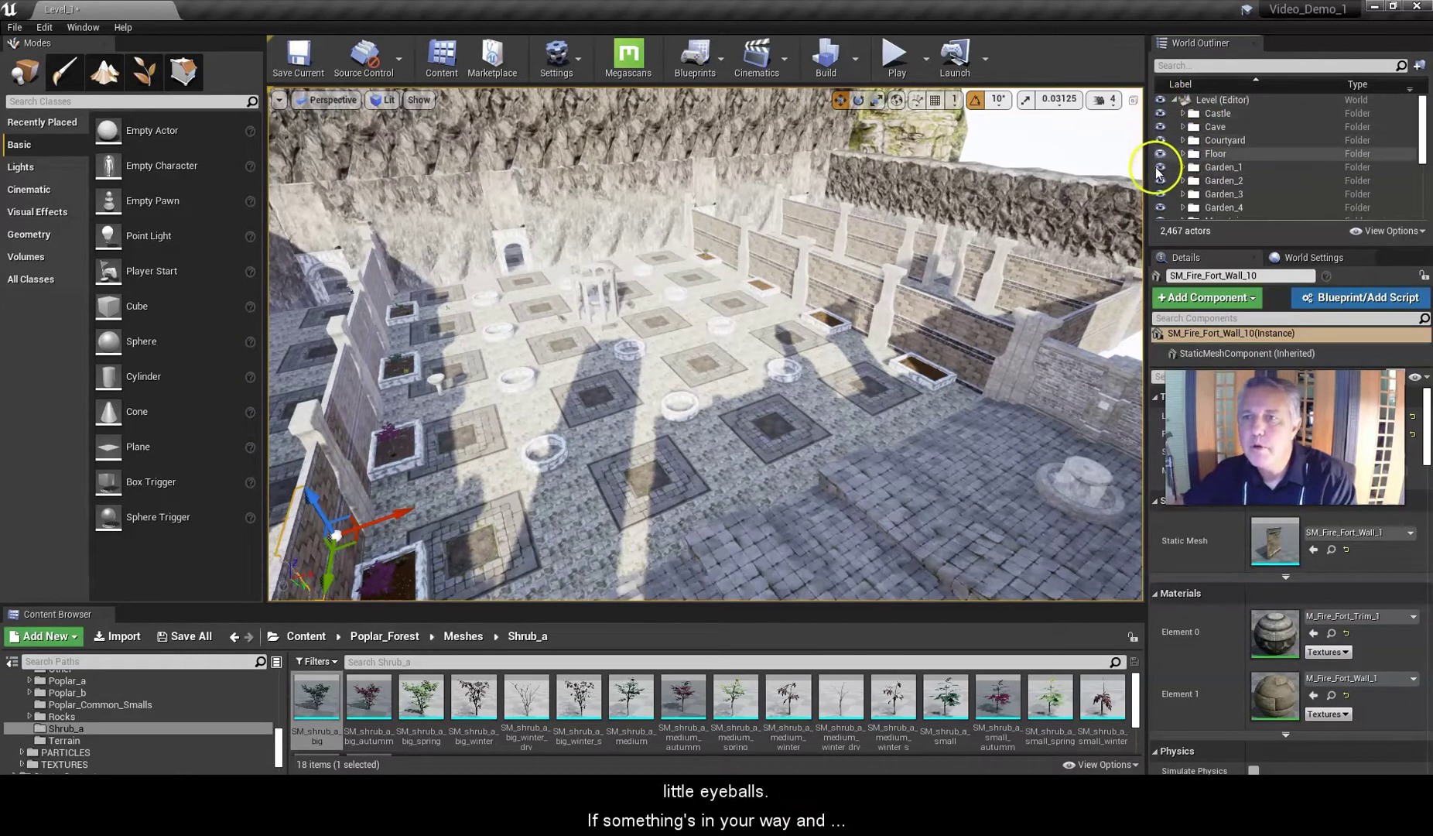
- Bring the castle into view, hide the whole Castle folder and show it again
right_click_drag(953, 274, 1046, 435)
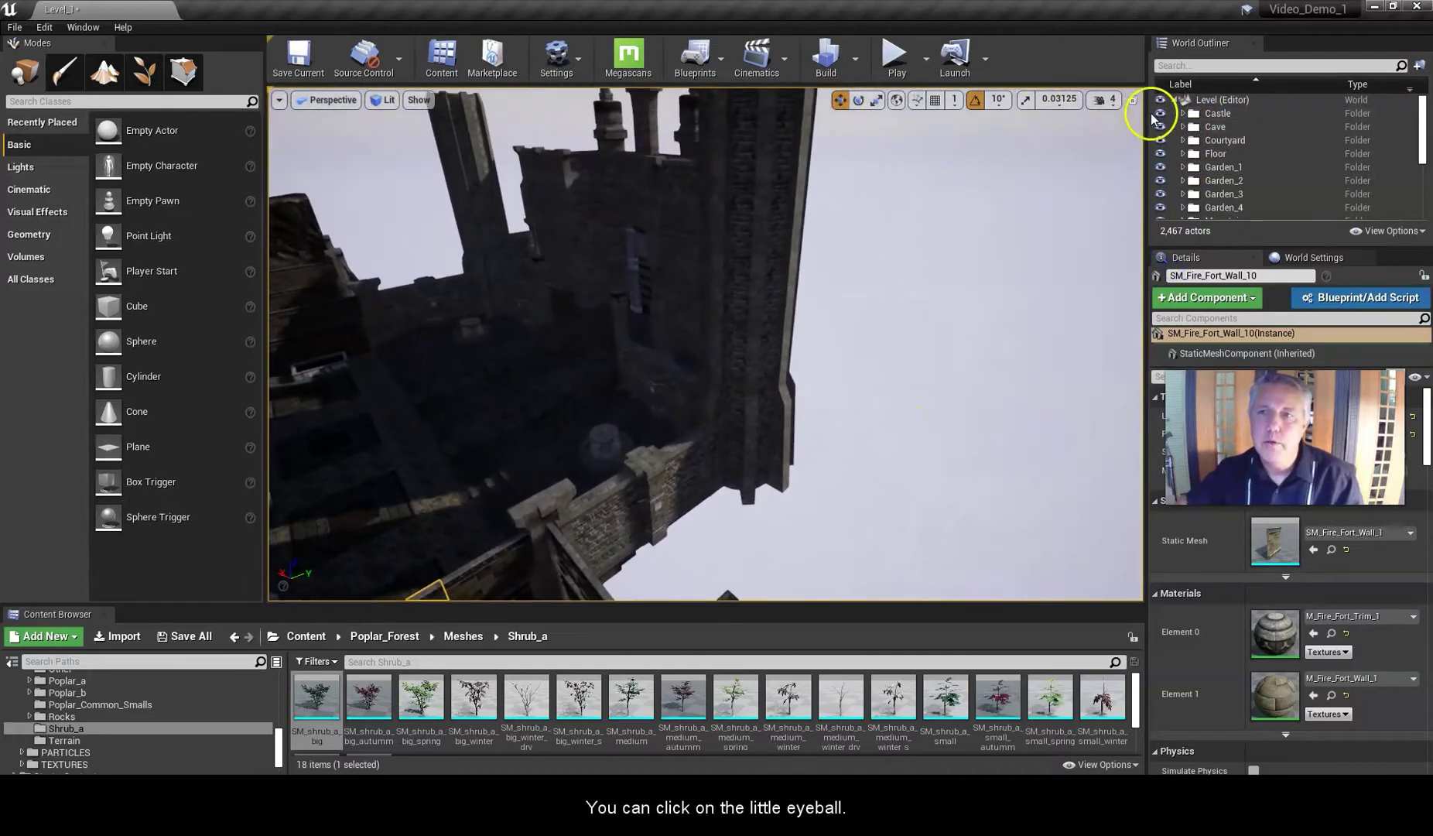
left_click(1160, 115)
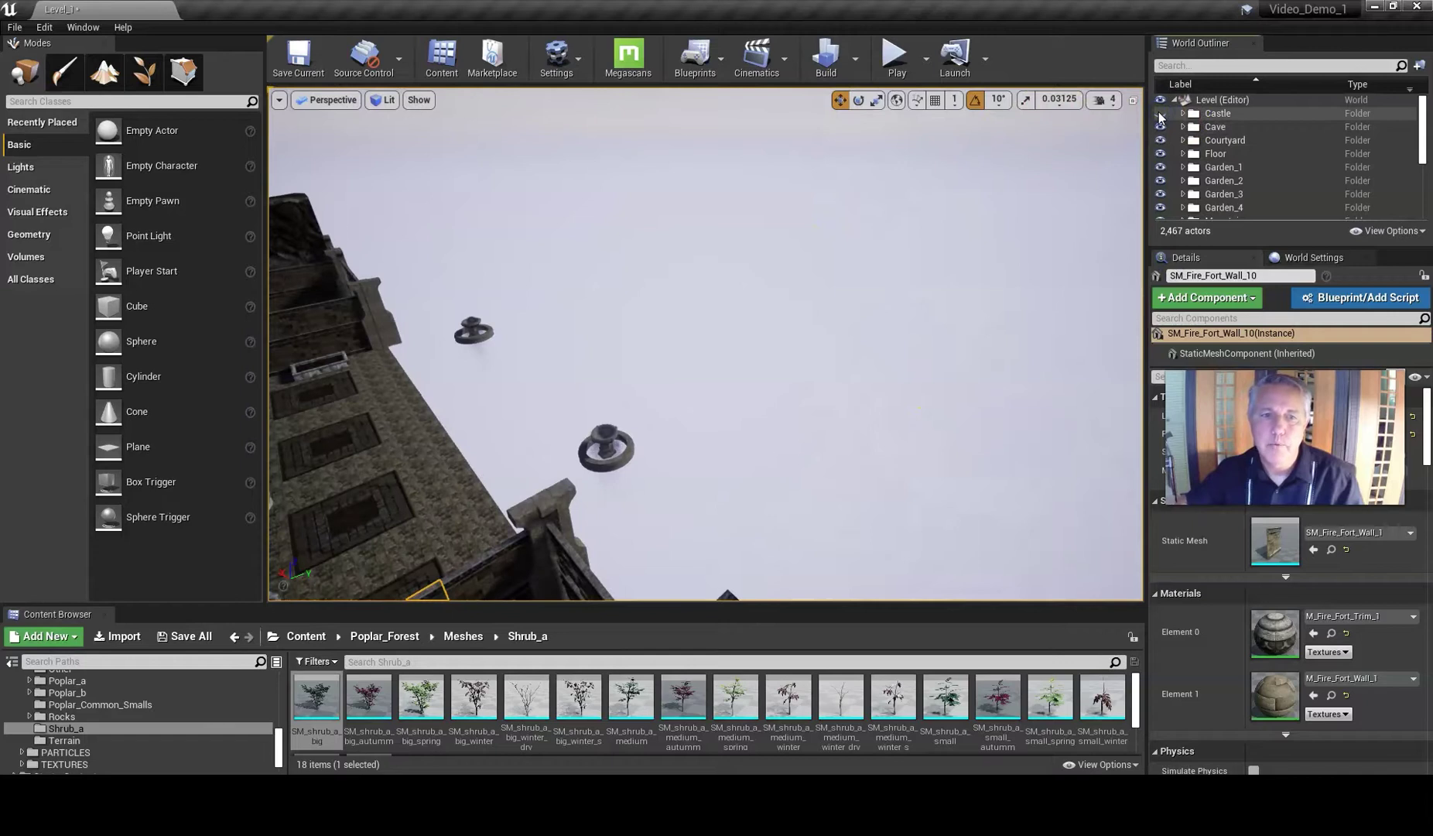
left_click(1160, 115)
left_click(1160, 115)
left_click(1160, 114)
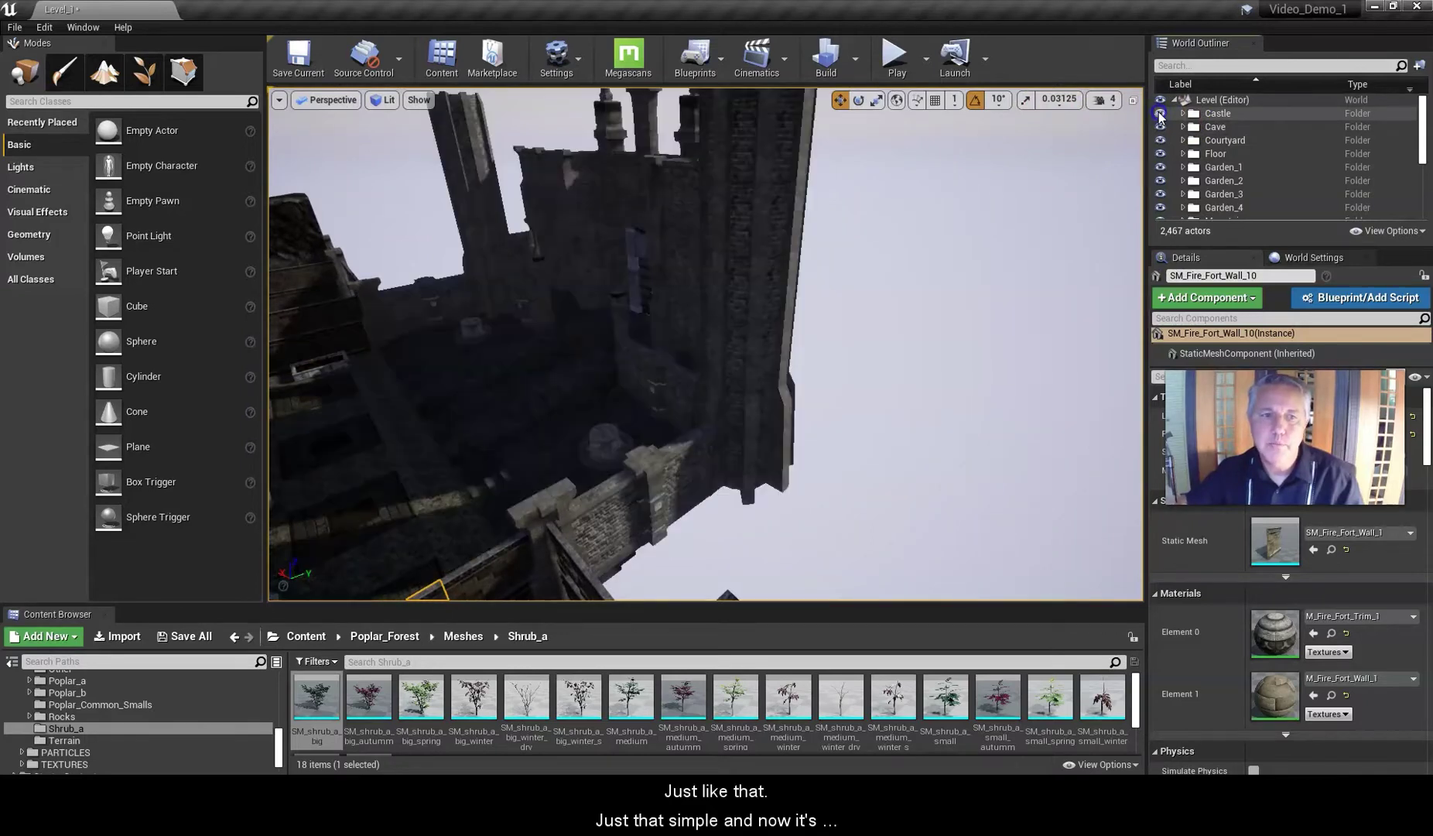
- Select the six border pieces of the rectangular courtyard planter together with its dirt and shrub
right_click_drag(601, 228, 313, 211)
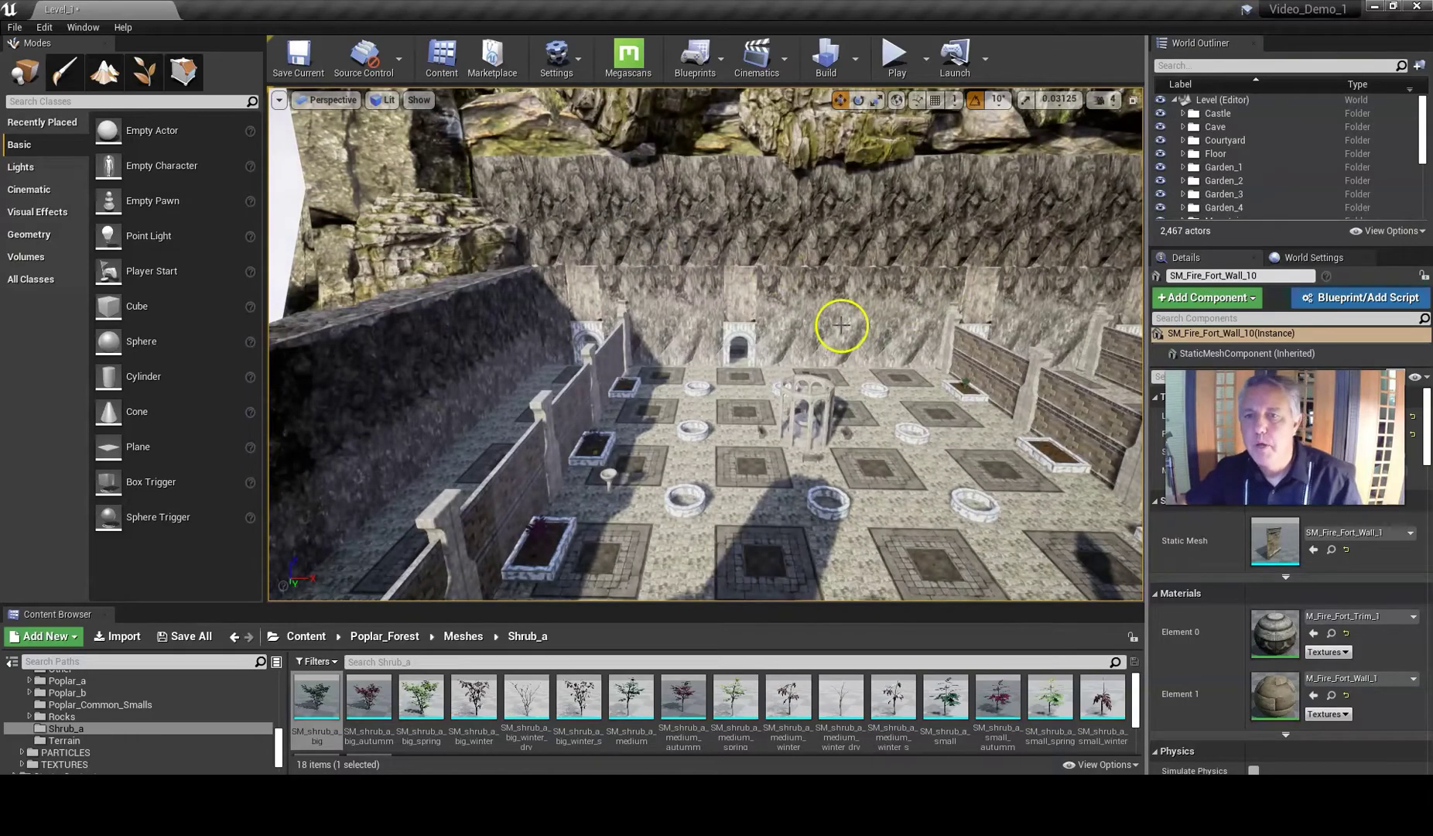
right_click_drag(838, 323, 887, 357)
left_click_drag(840, 320, 802, 345)
right_click_drag(801, 345, 807, 311)
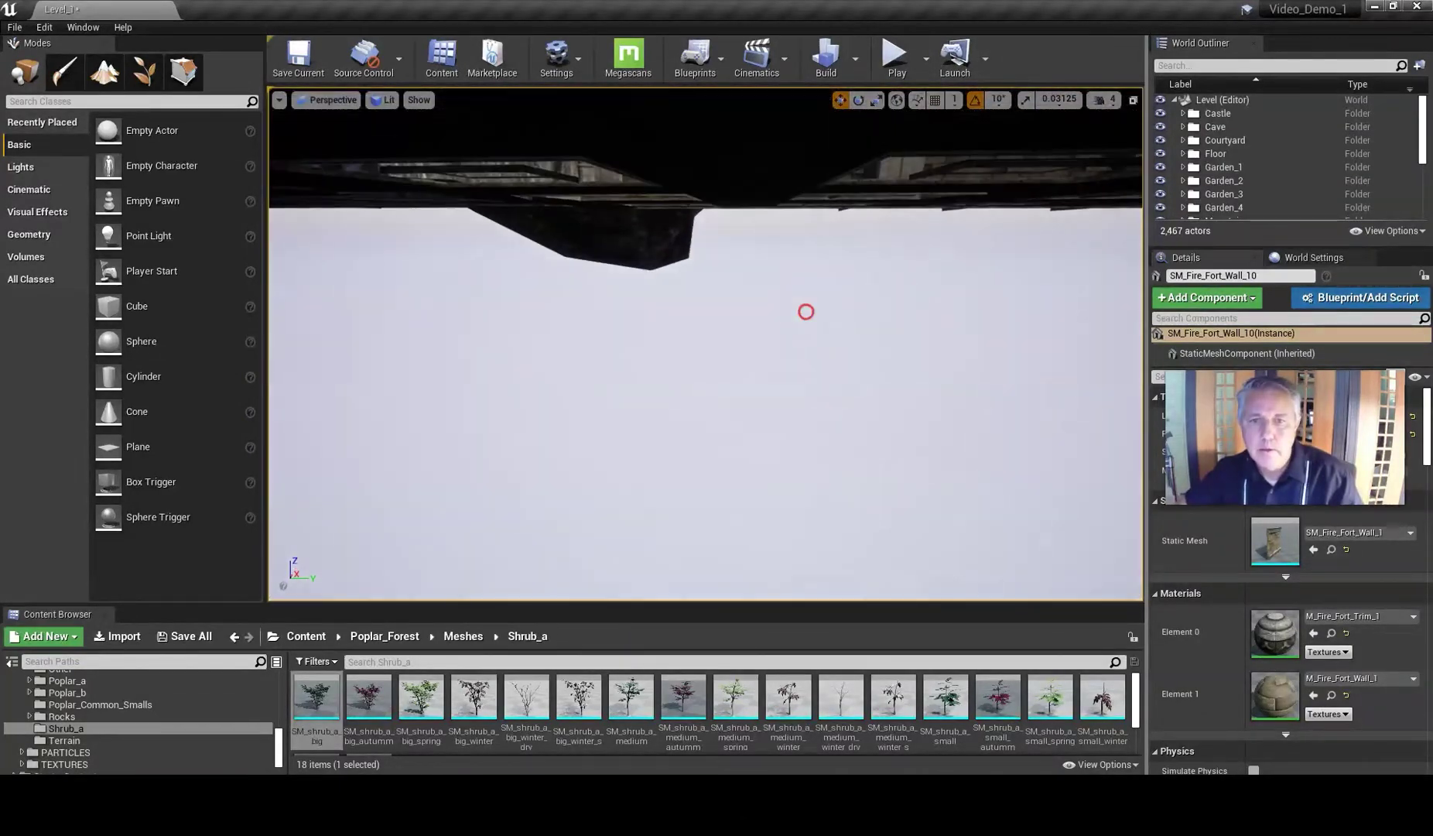
left_click_drag(807, 310, 806, 483)
right_click_drag(808, 299, 666, 300)
left_click(761, 319)
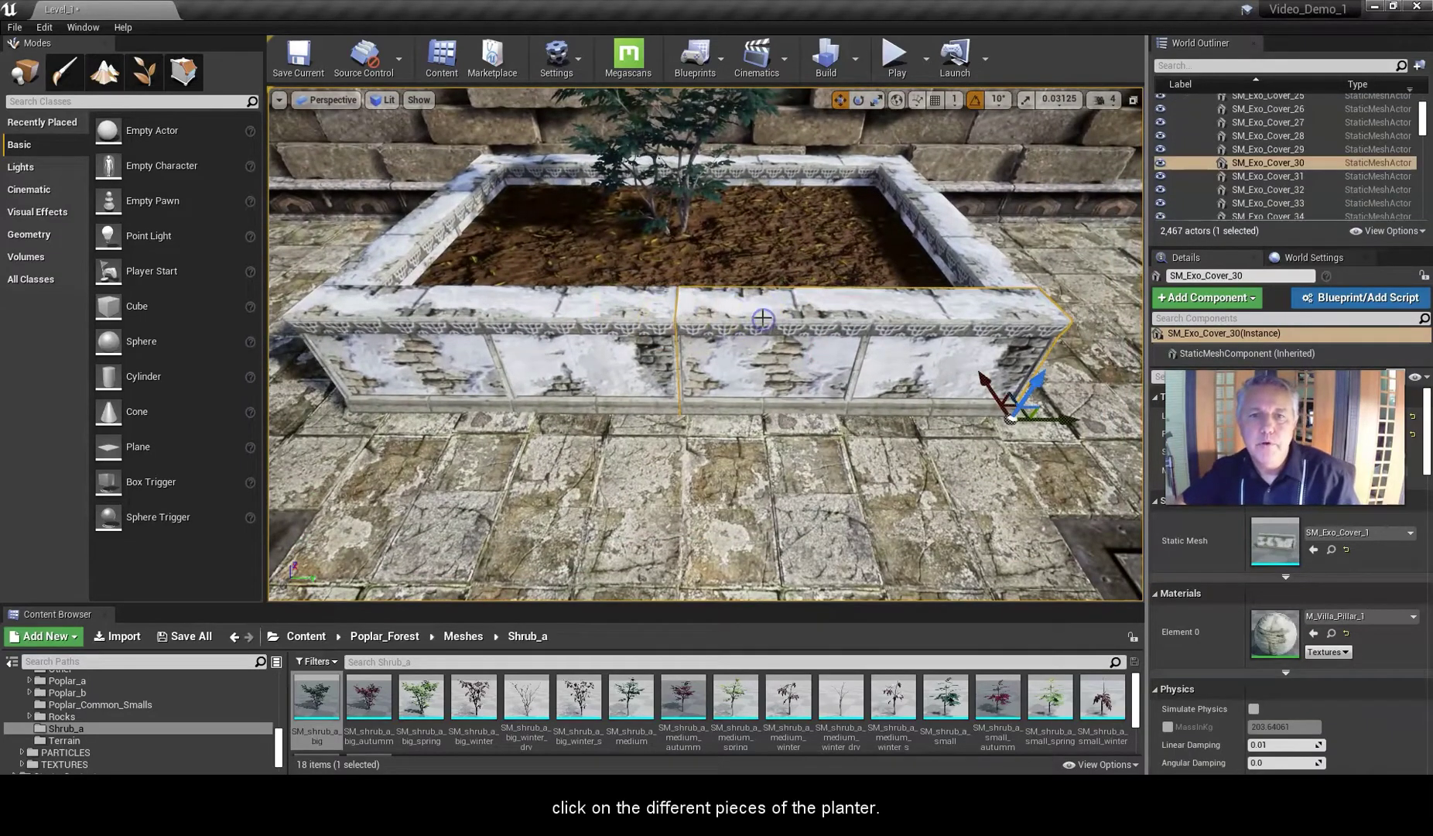
left_click(613, 311, "ctrl")
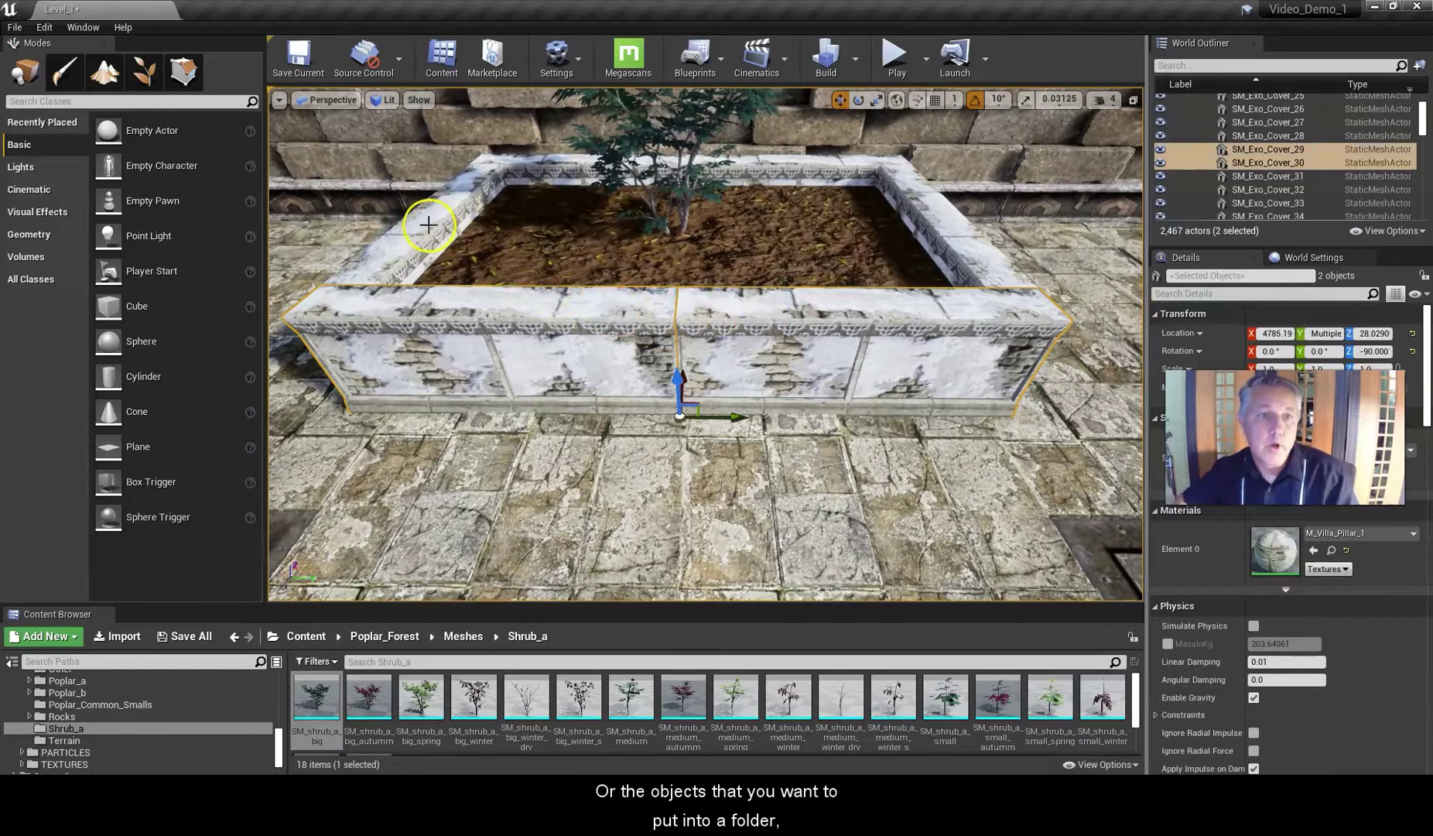
left_click(472, 200, "ctrl")
left_click(555, 165, "ctrl")
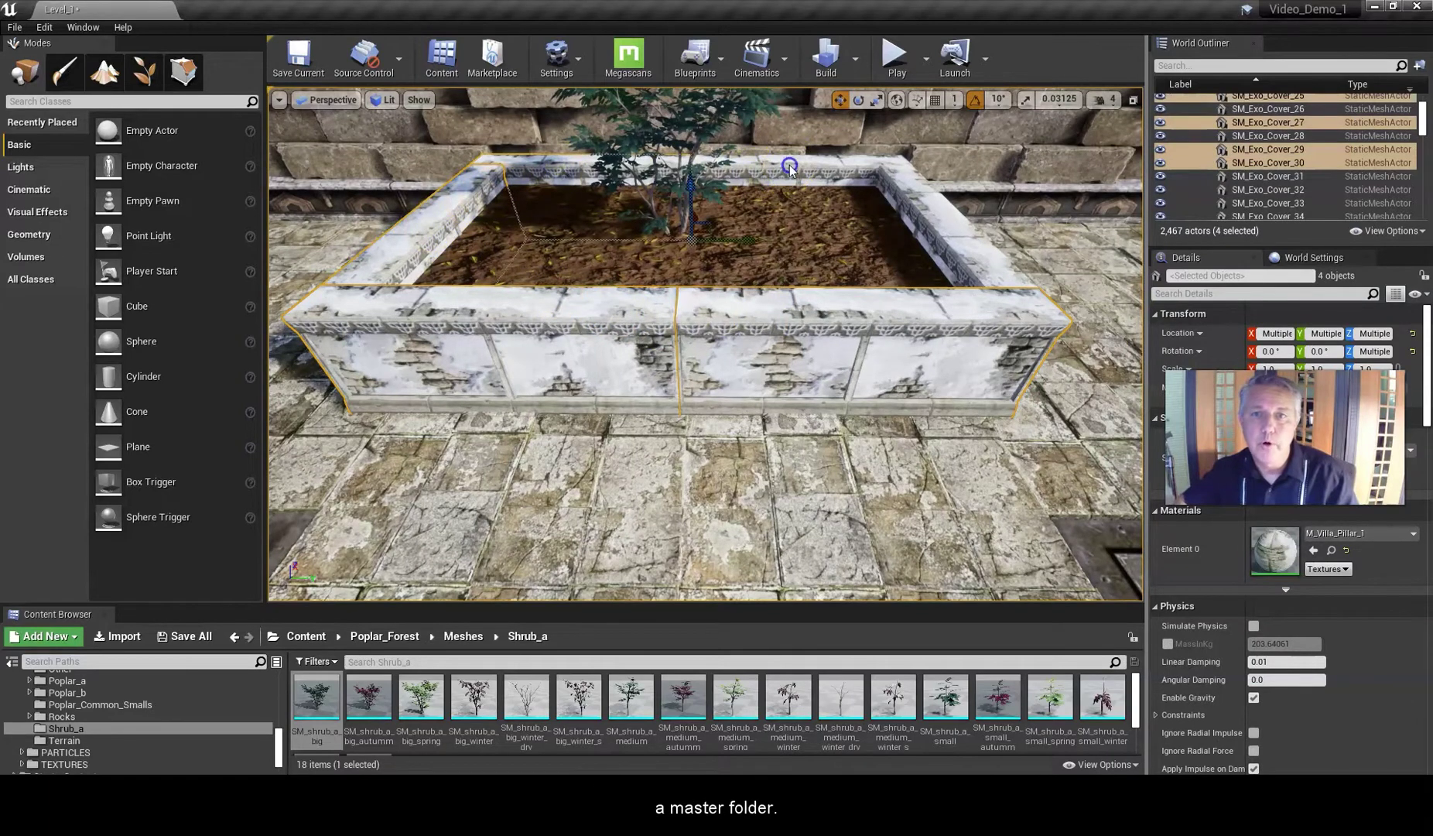
left_click(958, 245, "ctrl")
left_click(778, 244, "ctrl")
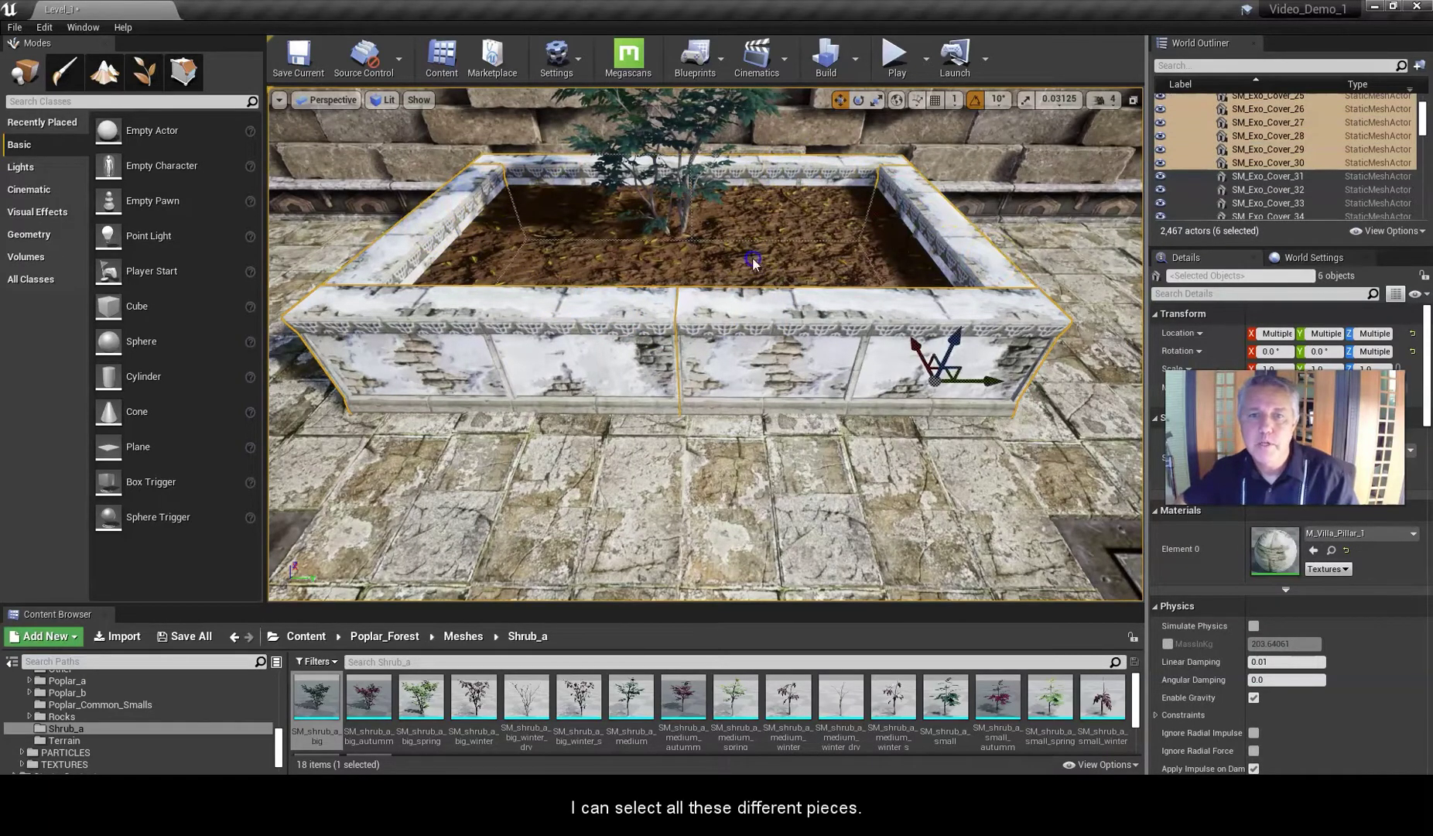
left_click(754, 263, "ctrl")
left_click(698, 134, "ctrl")
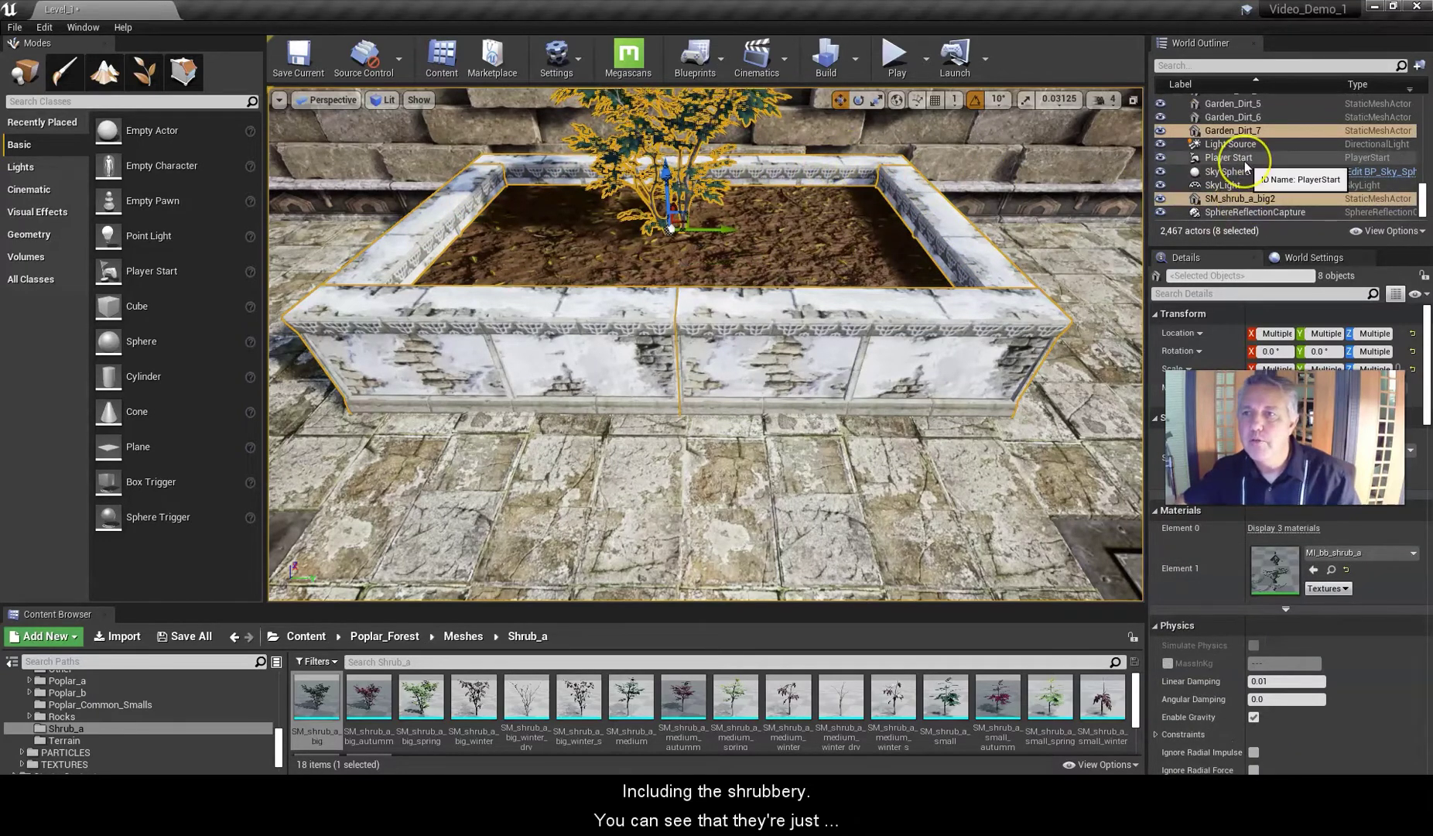
- Create a new World Outliner folder containing the selected planter actors and name it Garden_5
scroll(1247, 165, "up", 15)
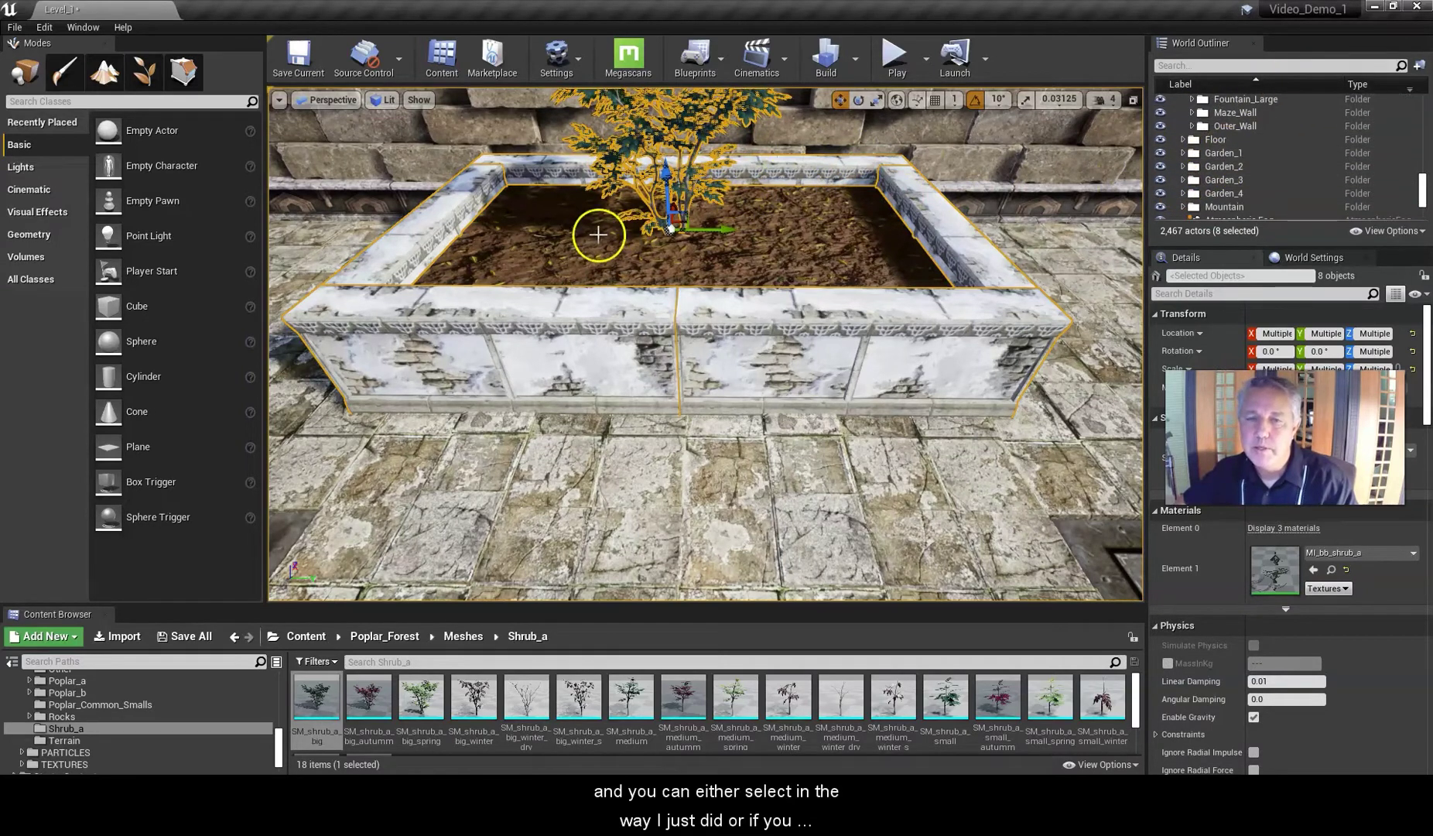
left_click(1418, 71)
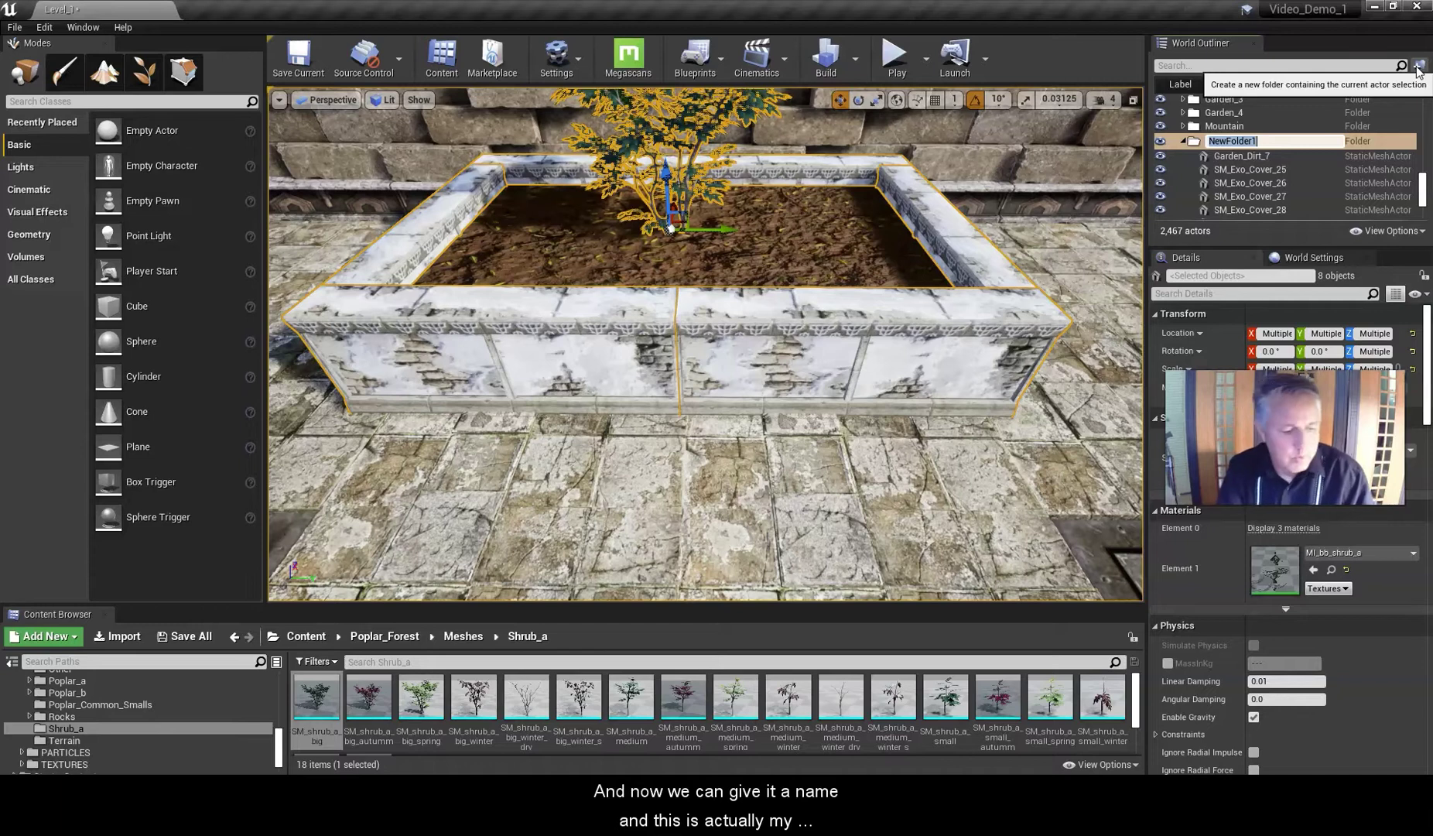
type("Gard")
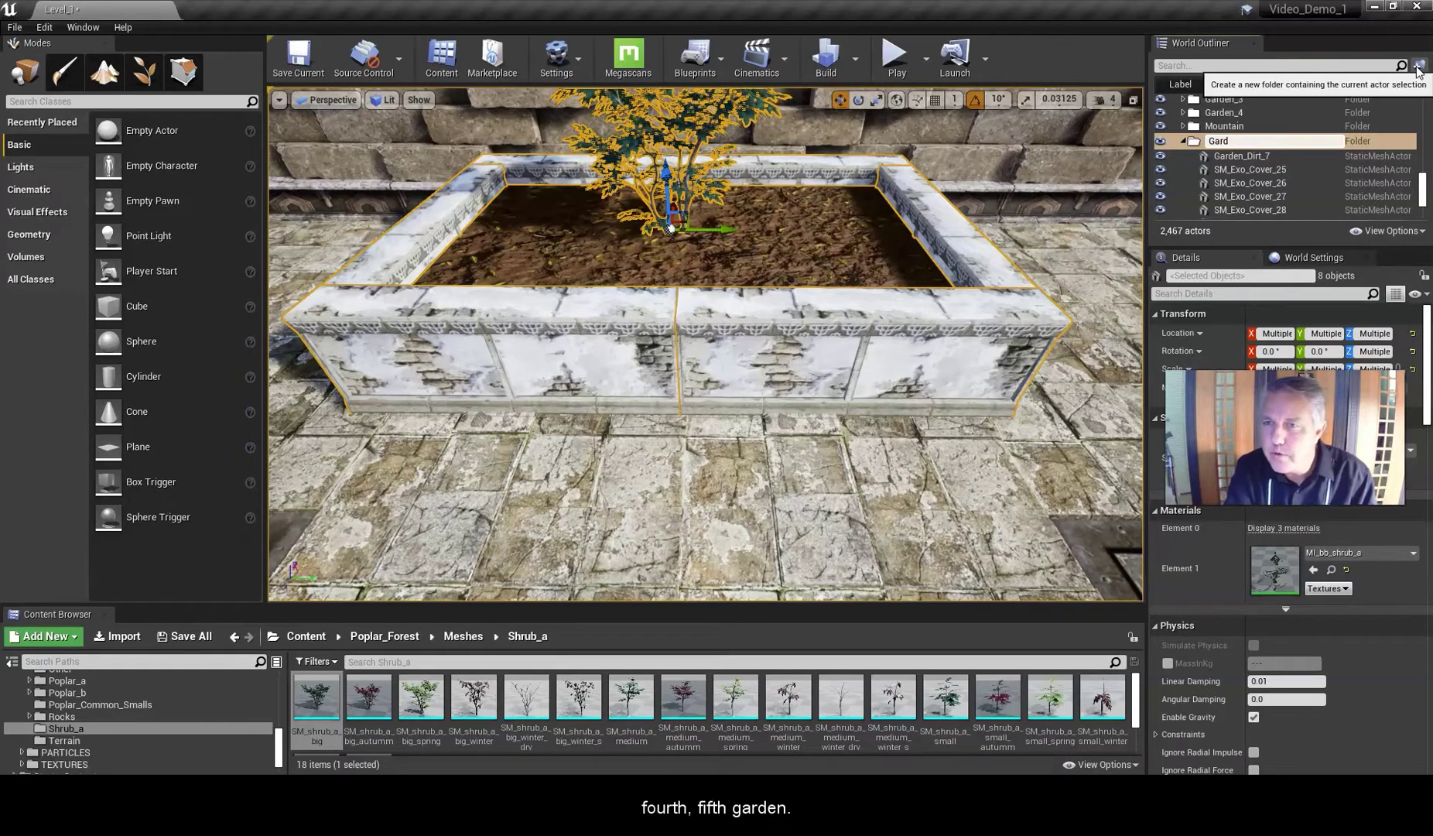
type("en_5")
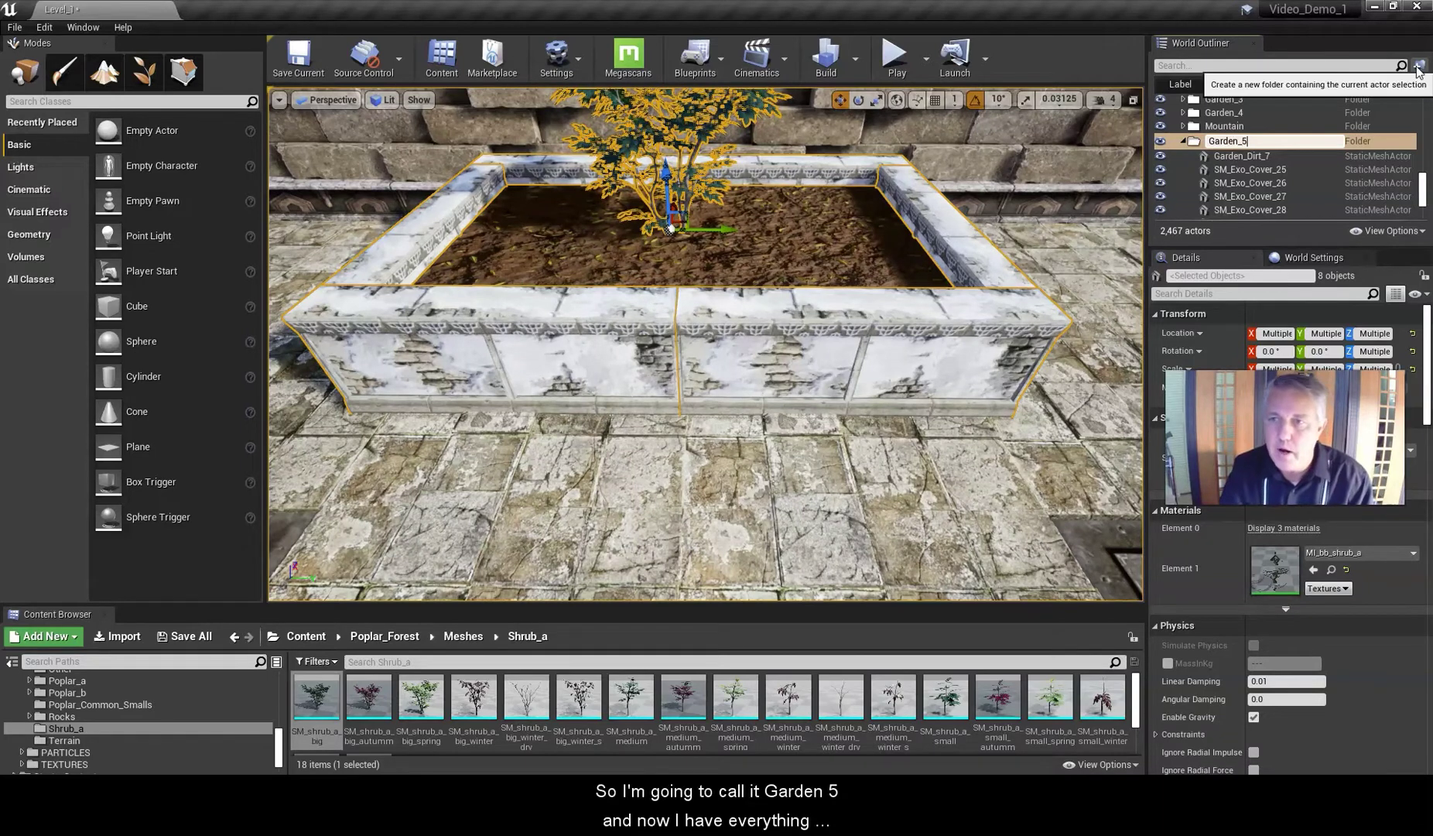
key("Return")
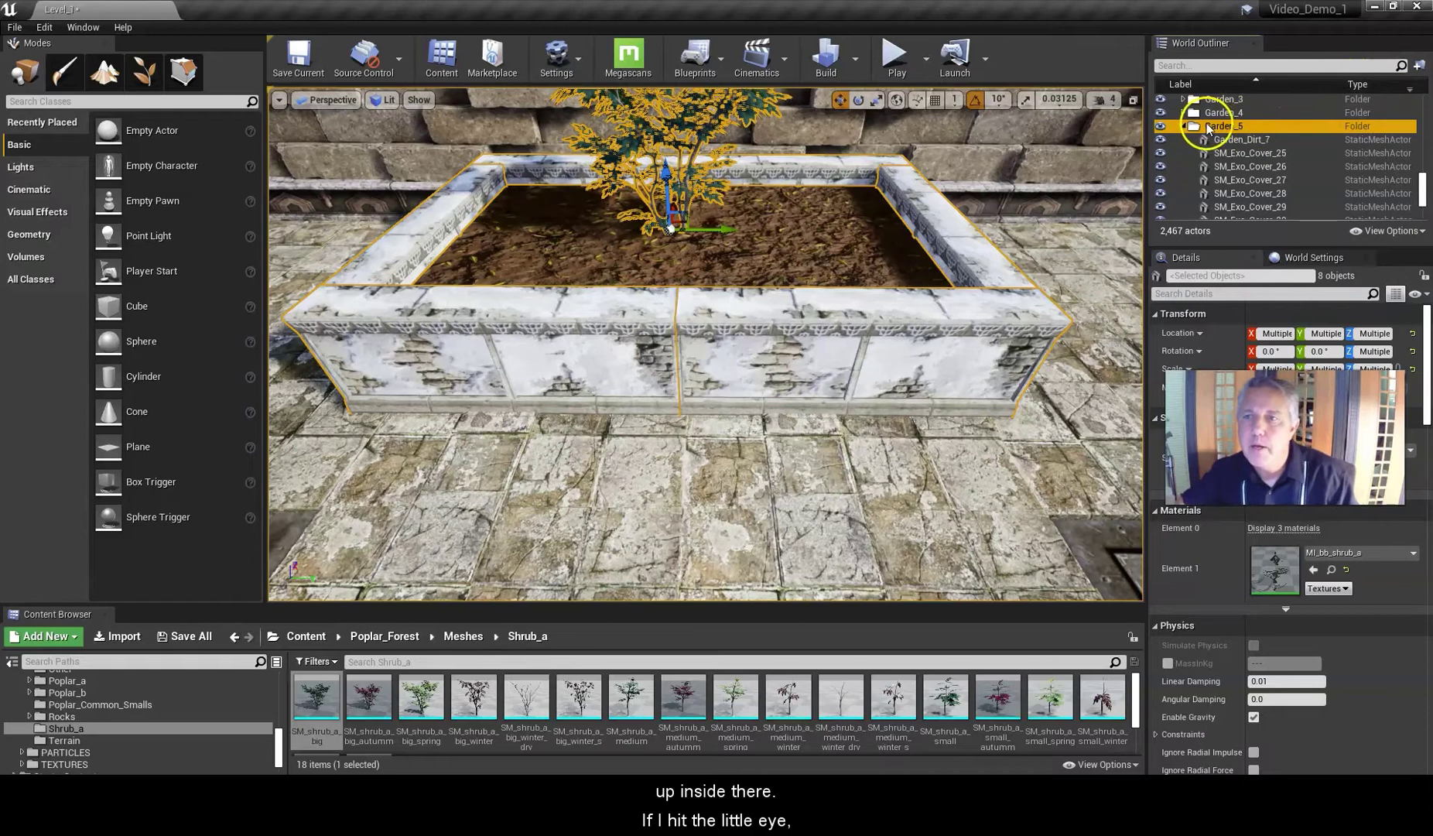
- Hide all contents of the Garden_5 folder and show them again
left_click(1161, 126)
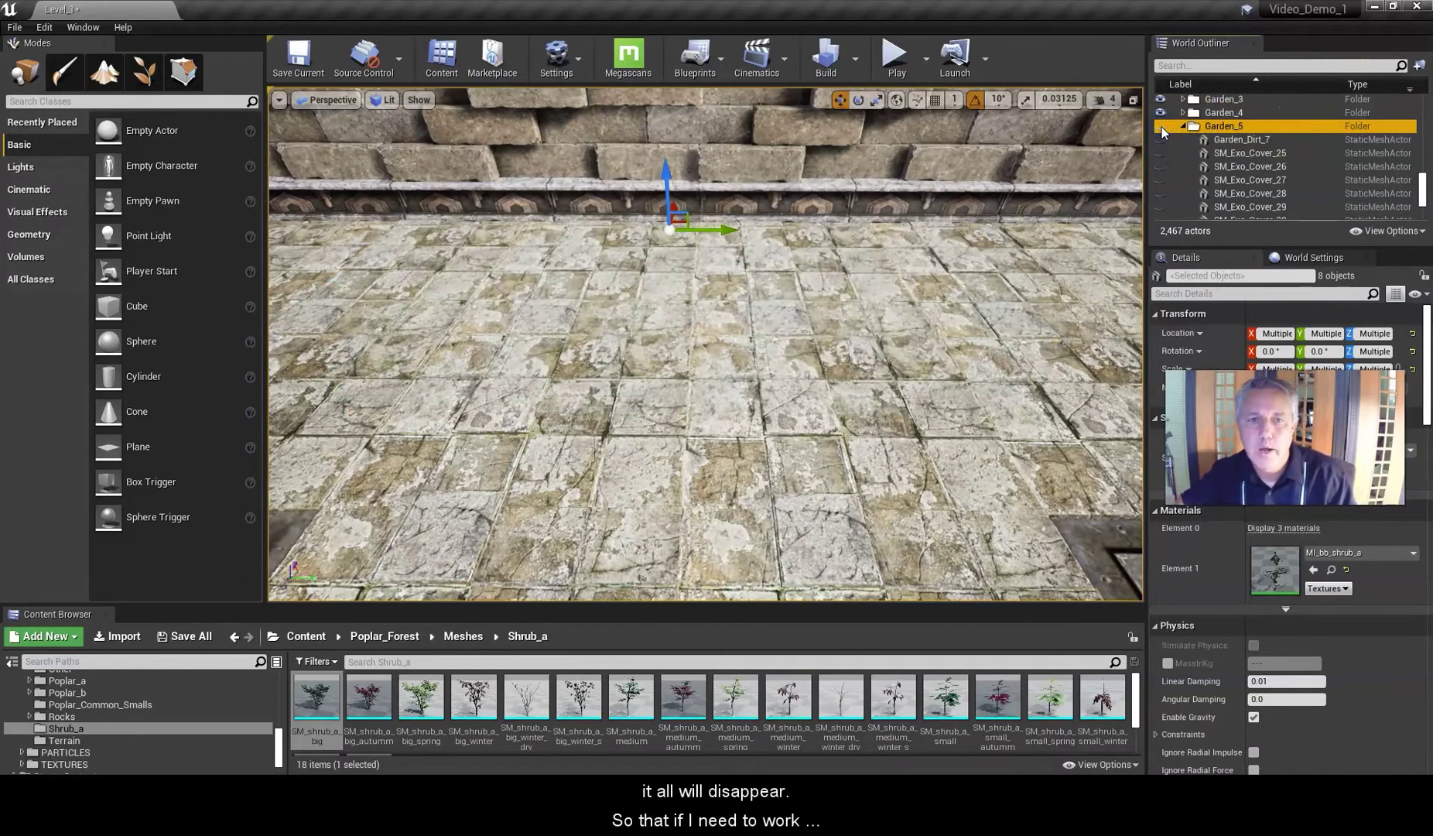
left_click(1161, 126)
left_click(1161, 126)
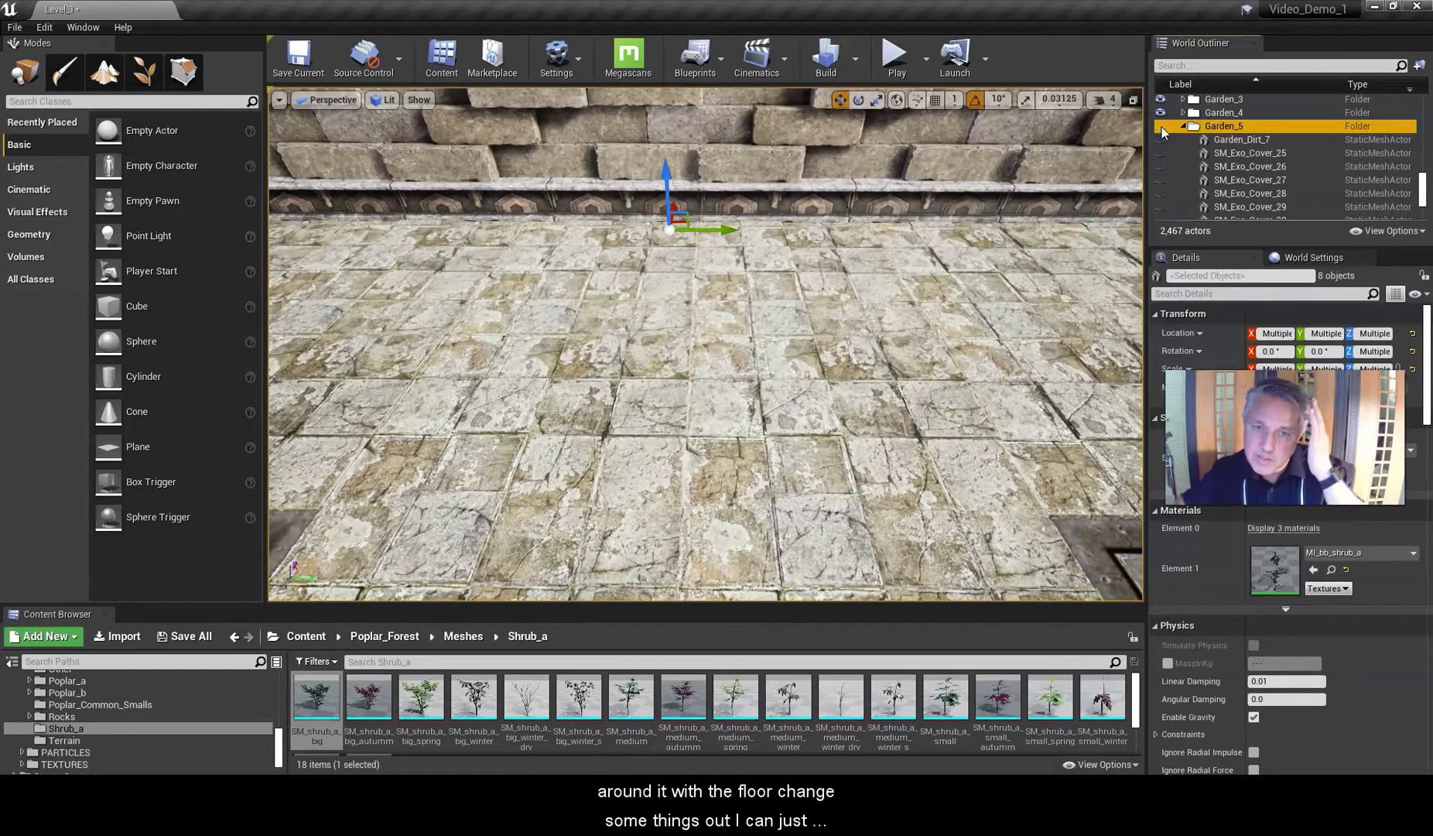
left_click(1161, 126)
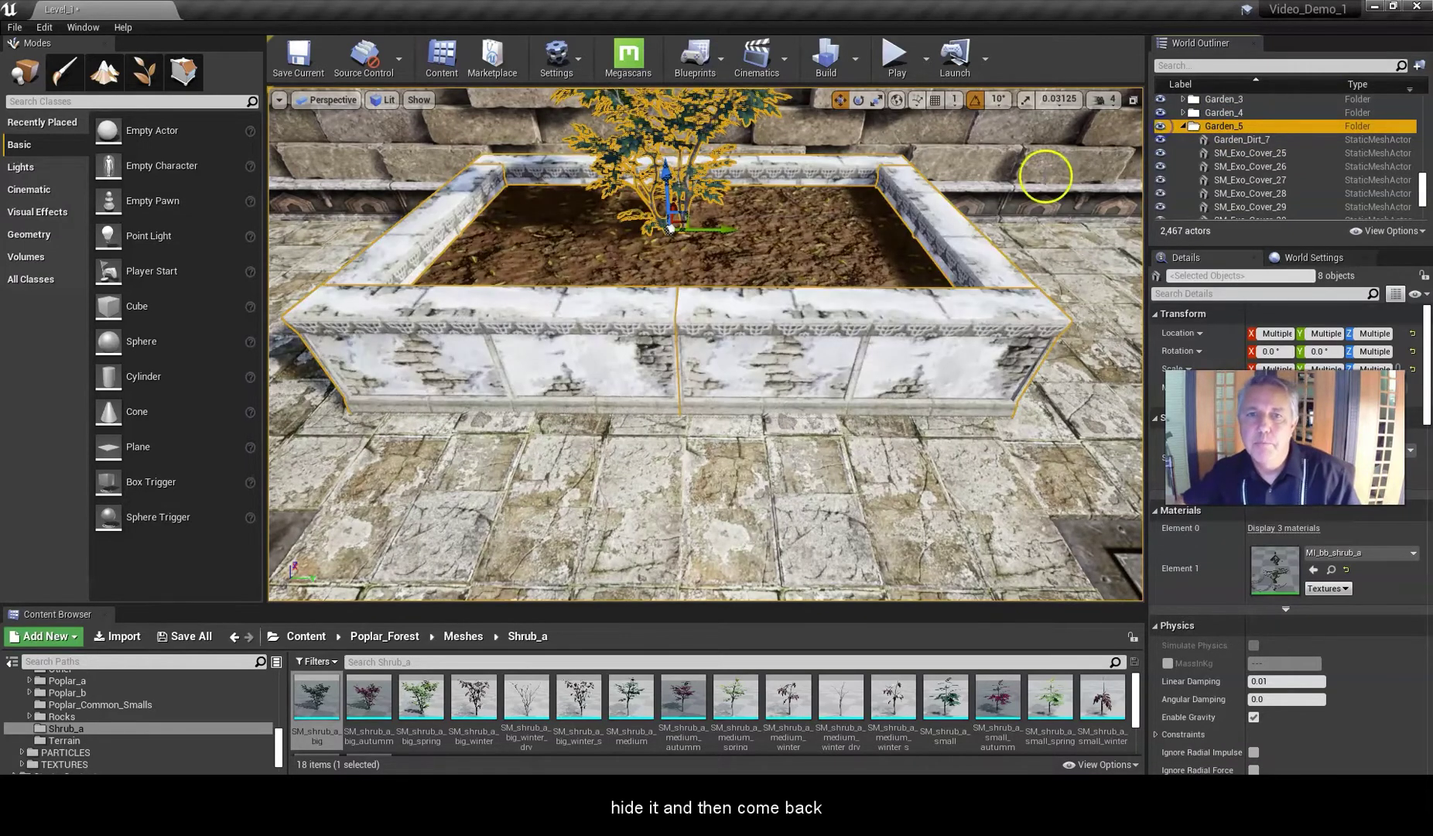
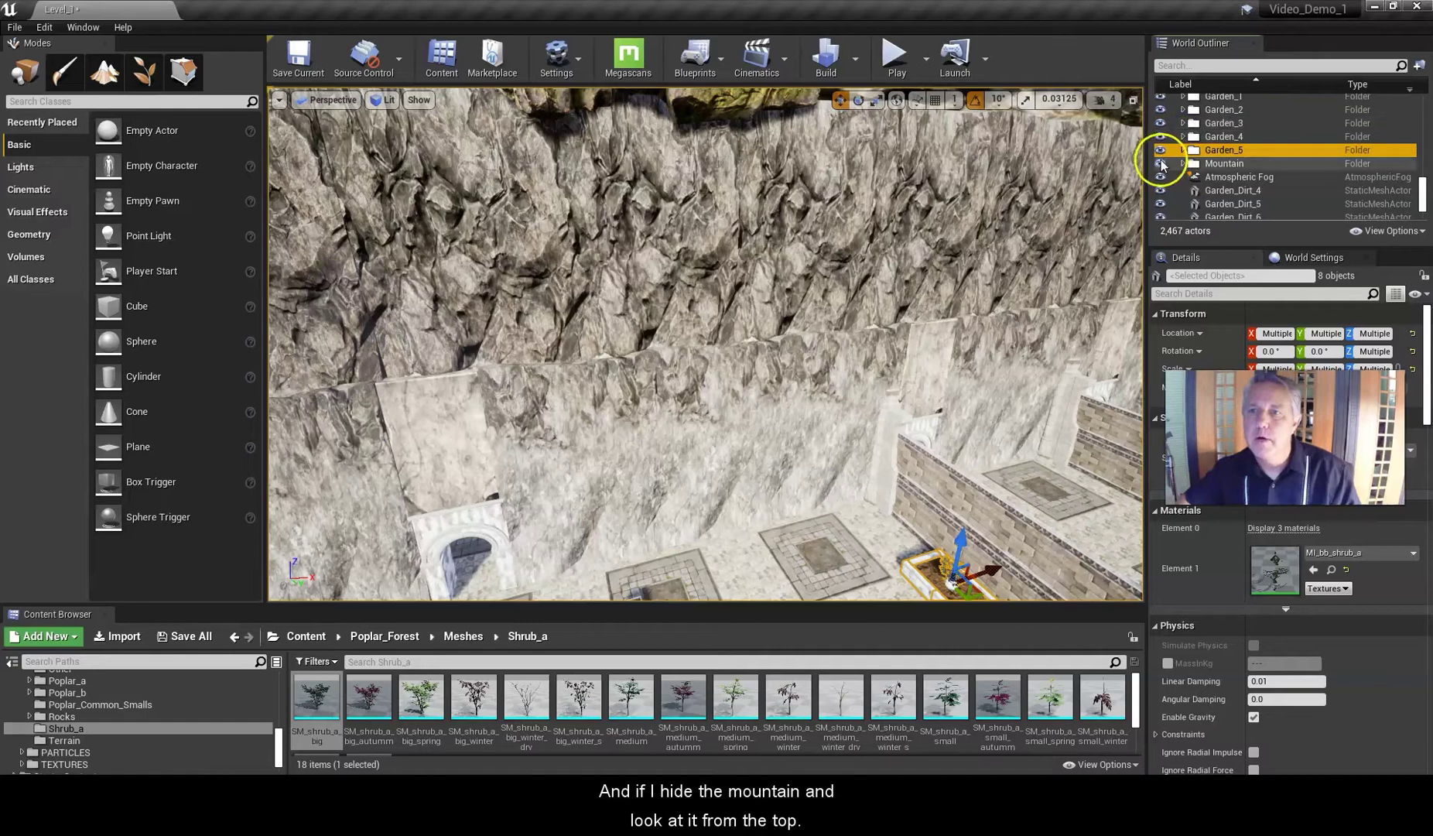
- Hide the Mountain folder and examine the roofing area beside the courtyard from above
right_click_drag(801, 178, 698, 514)
mouse_move(444, 188)
right_mouse_down()
mouse_move(484, 277)
mouse_move(443, 180)
right_mouse_up()
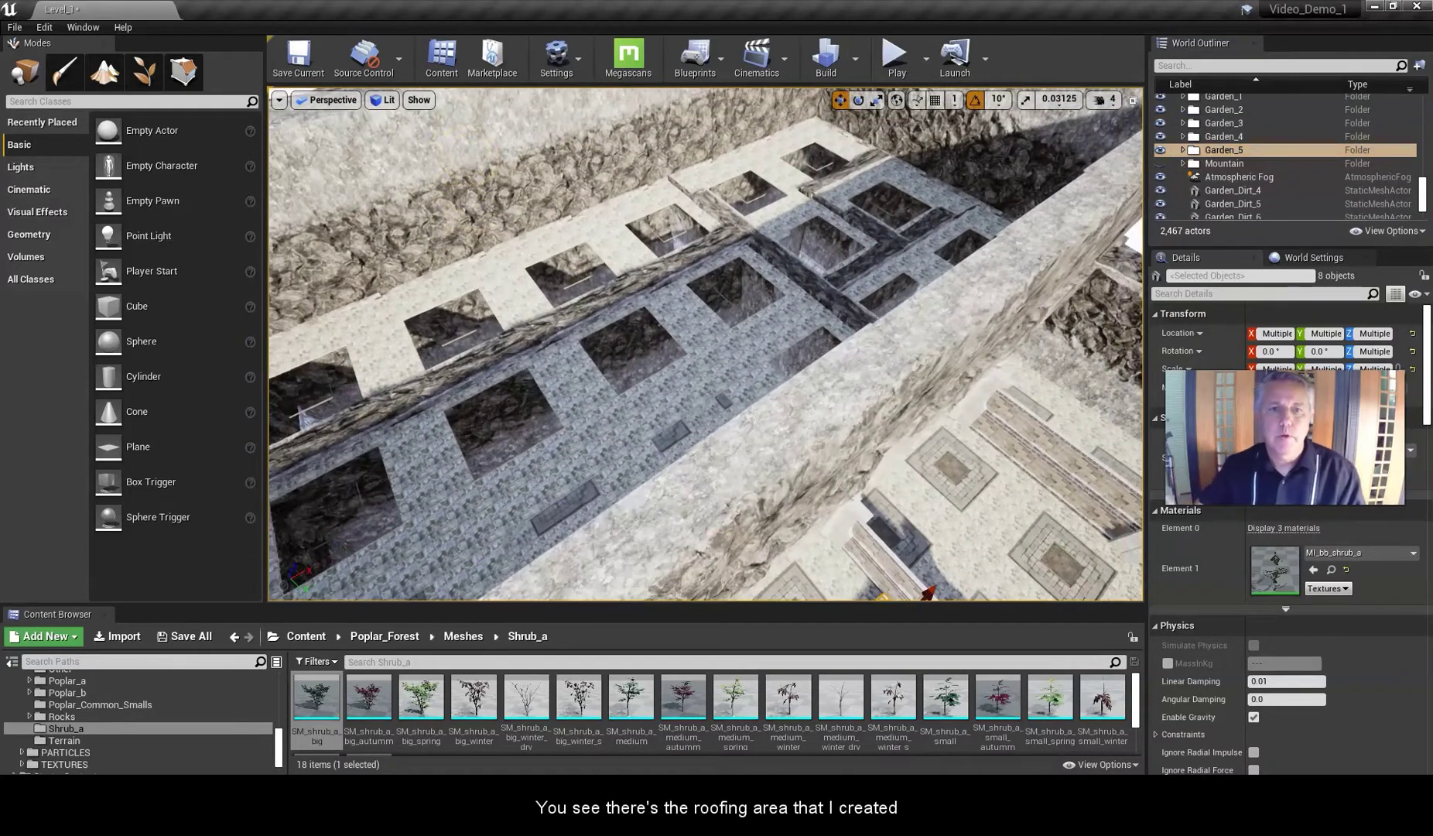
right_click_drag(537, 264, 538, 419)
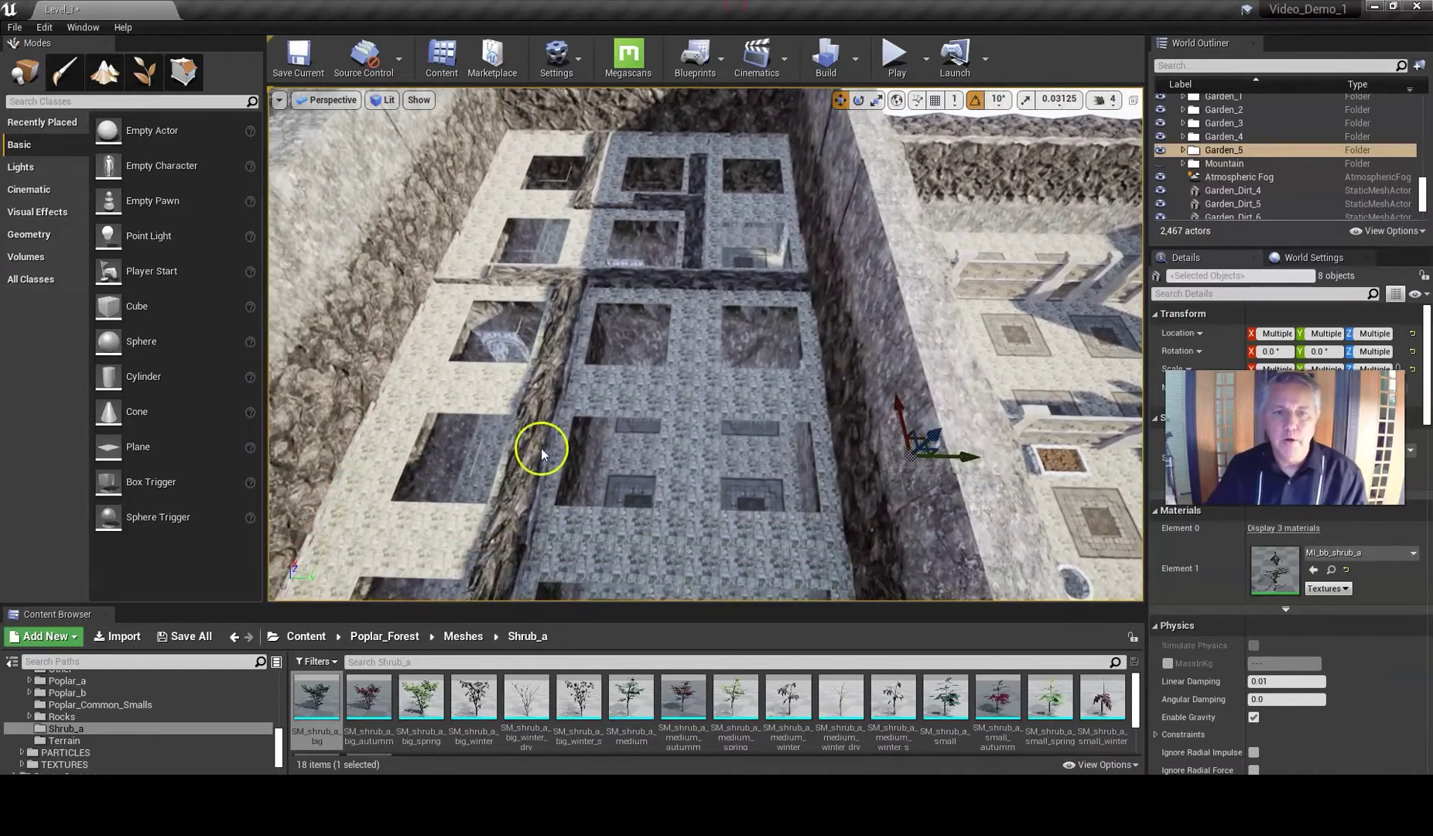
right_click_drag(691, 355, 660, 447)
- Hide the Floor folder in the World Outliner and show it again
left_click(1191, 153)
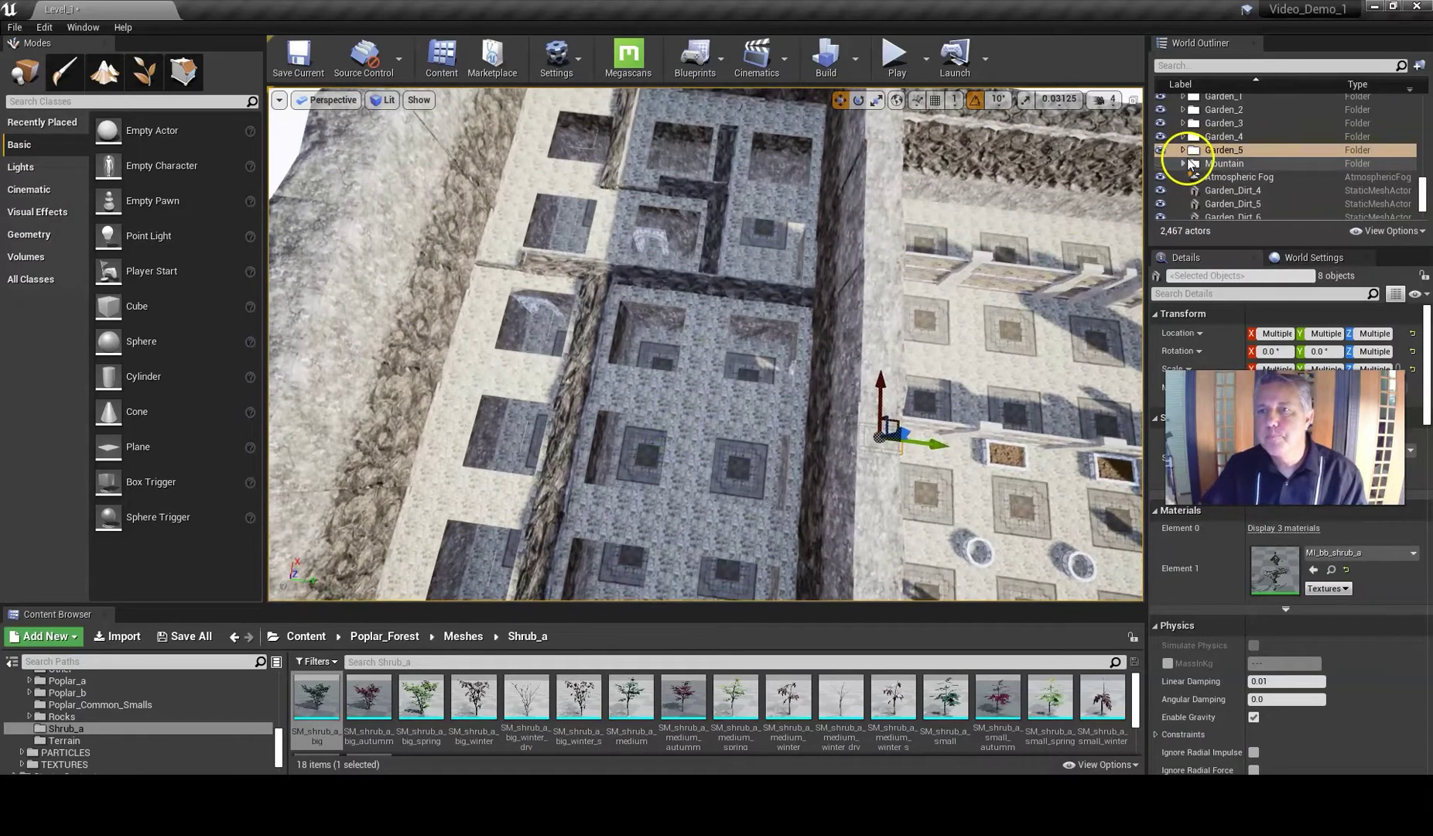
scroll(1192, 175, "up", 3)
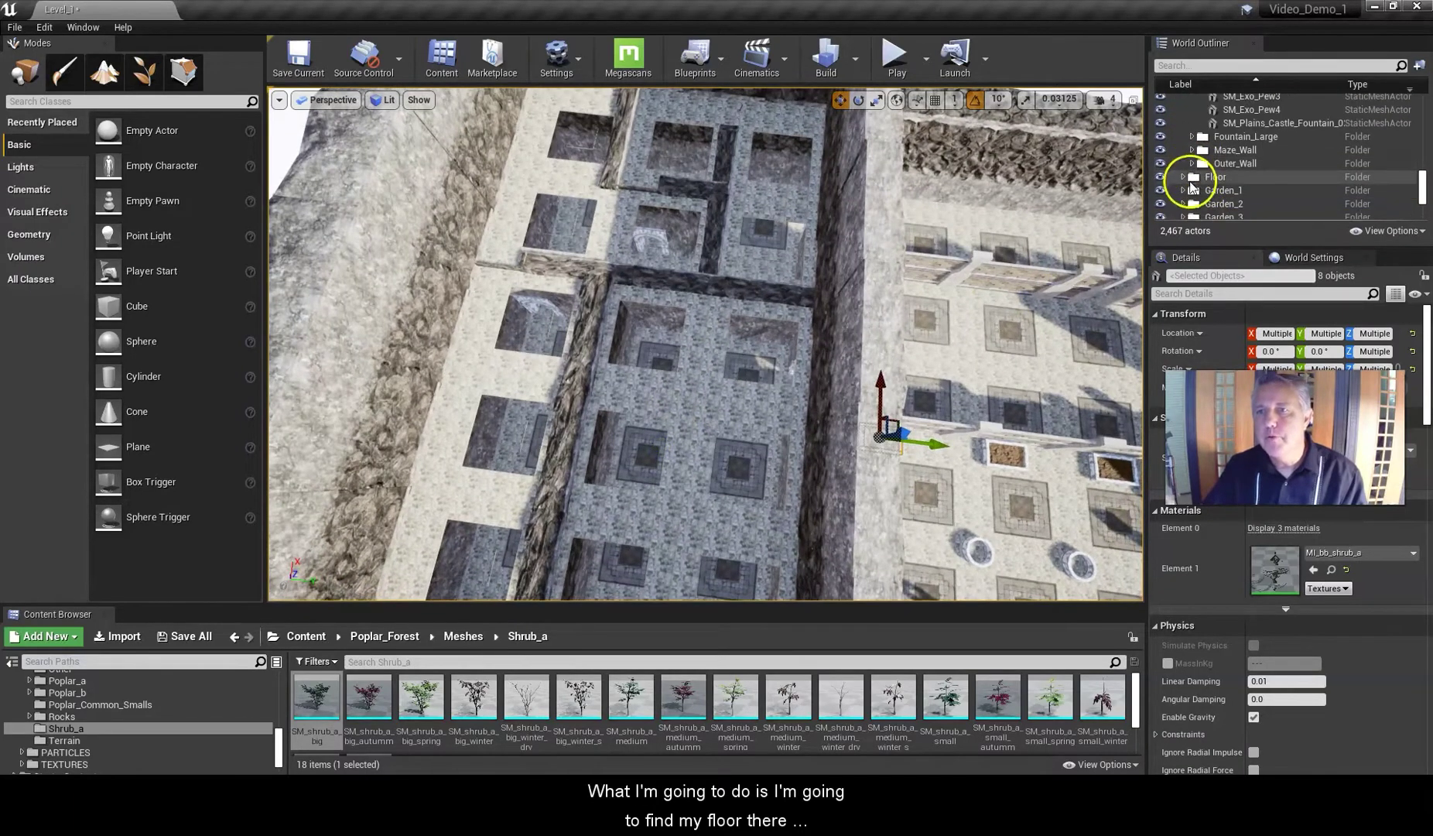
left_click(1161, 177)
left_click(1161, 177)
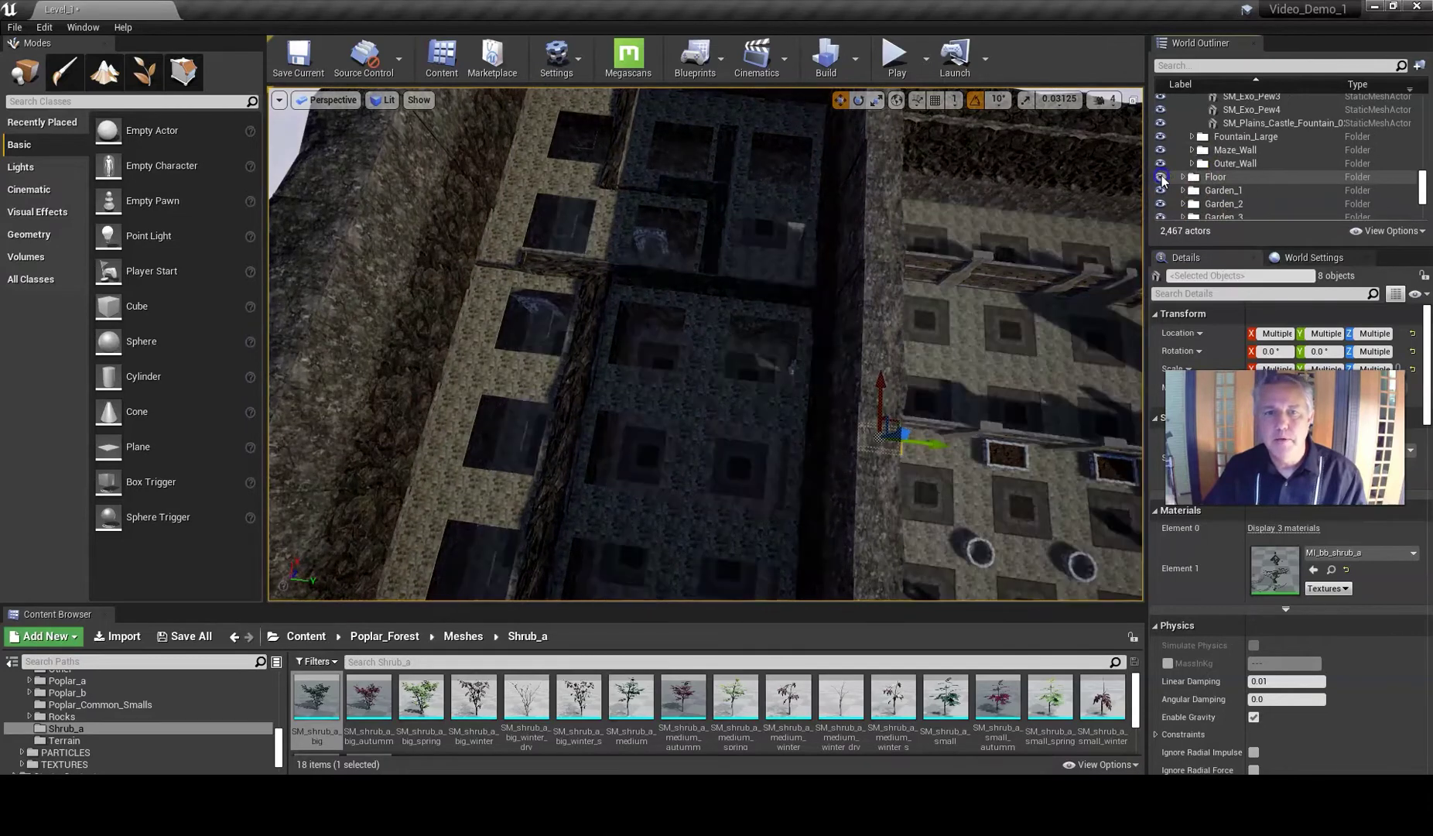
- Expand the Cave folder, toggle the visibility of its Cave_Roof subfolder and view the cave and courtyard from above
scroll(1222, 159, "up", 2)
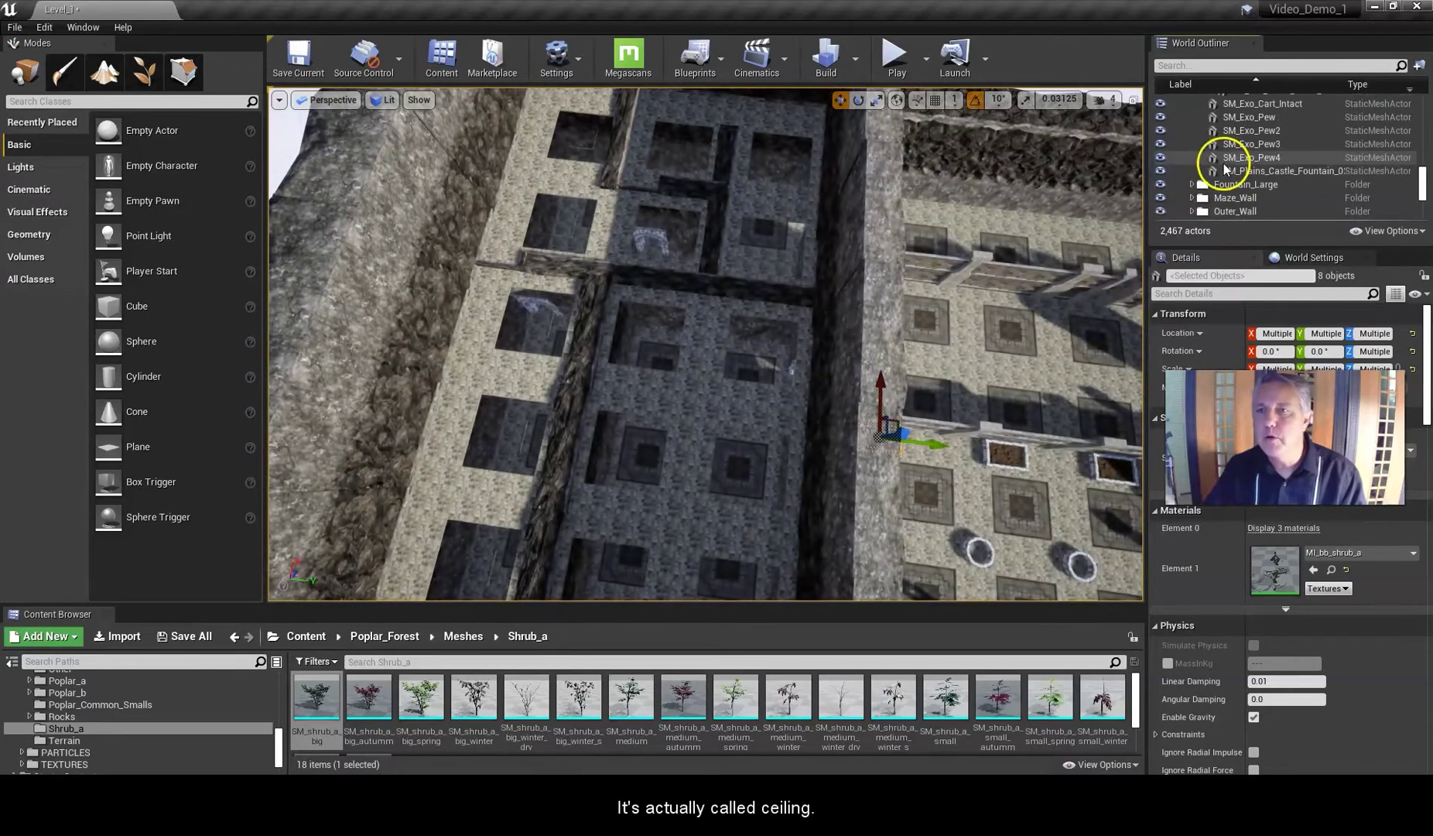
scroll(1191, 182, "up", 2)
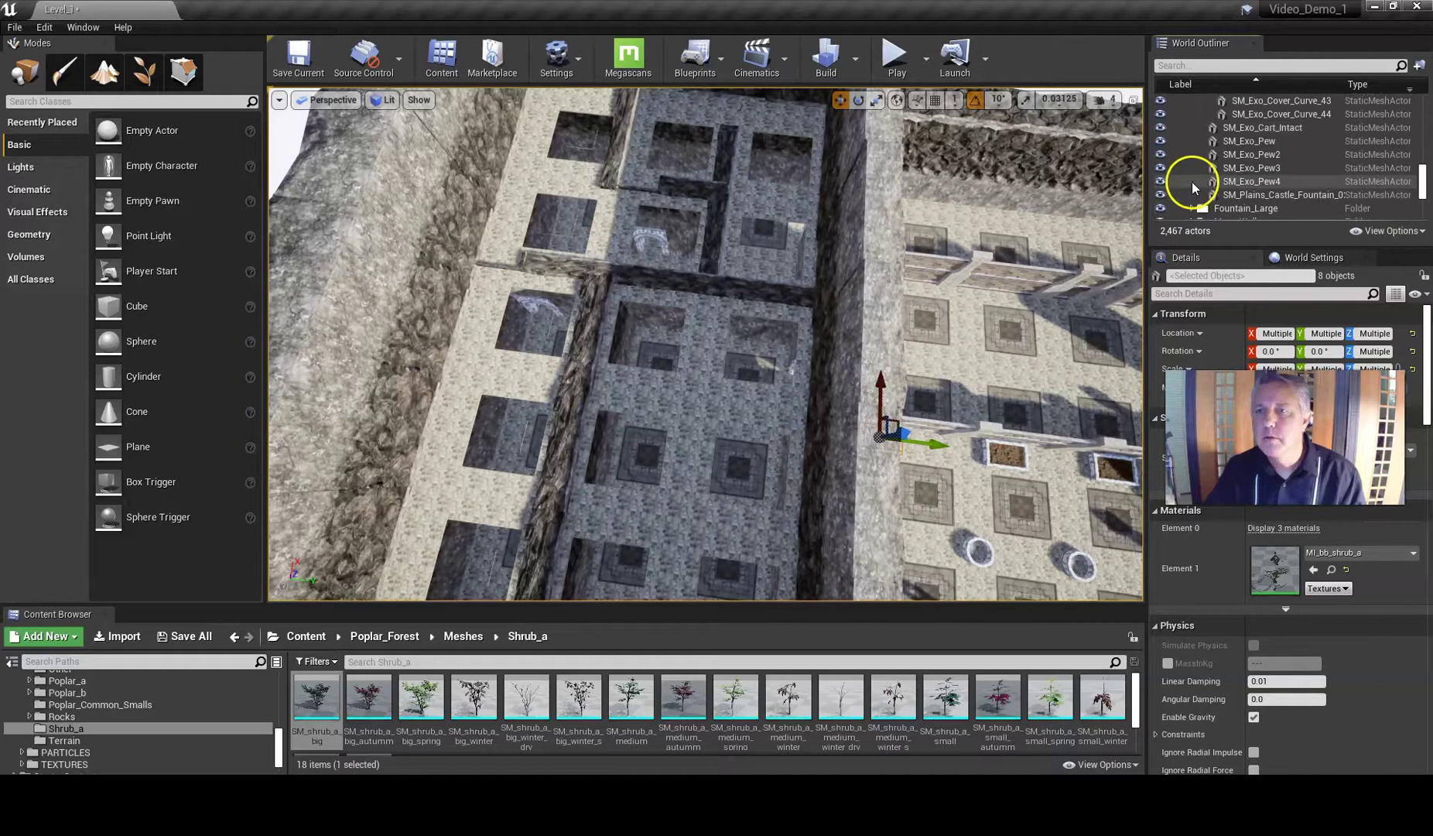
scroll(1192, 181, "up", 15)
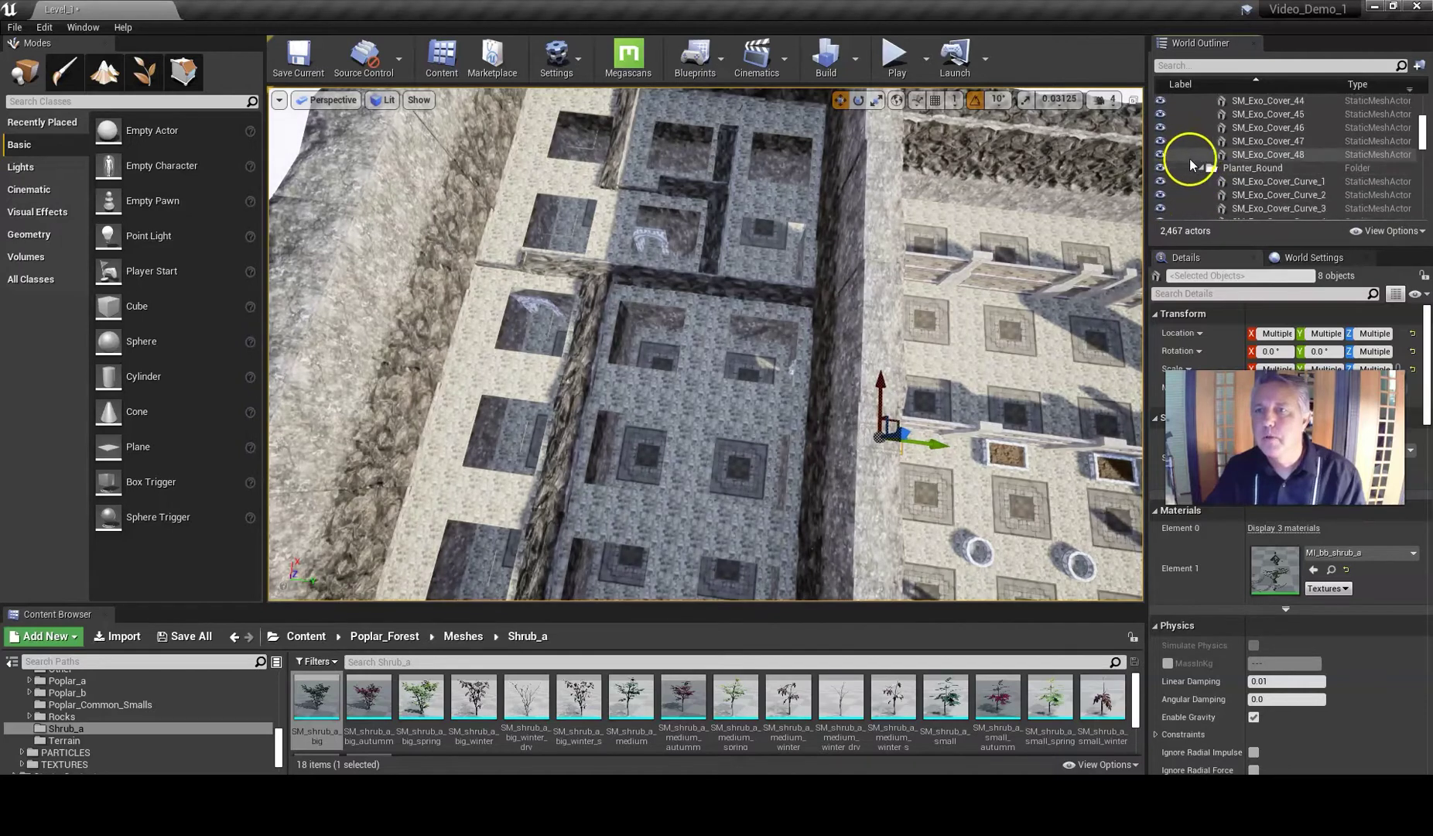
scroll(1223, 157, "up", 5)
scroll(1223, 155, "up", 2)
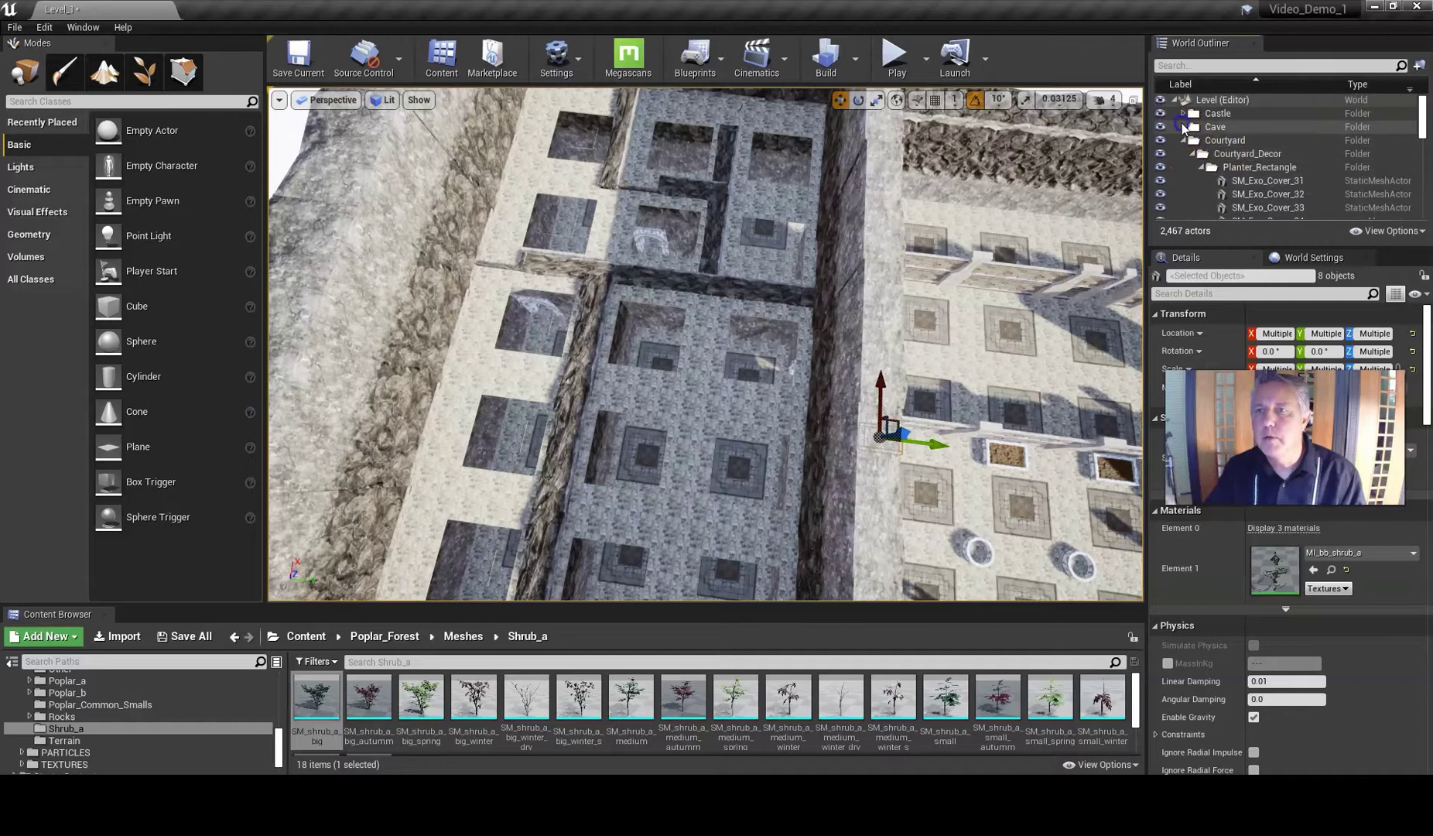
left_click(1184, 127)
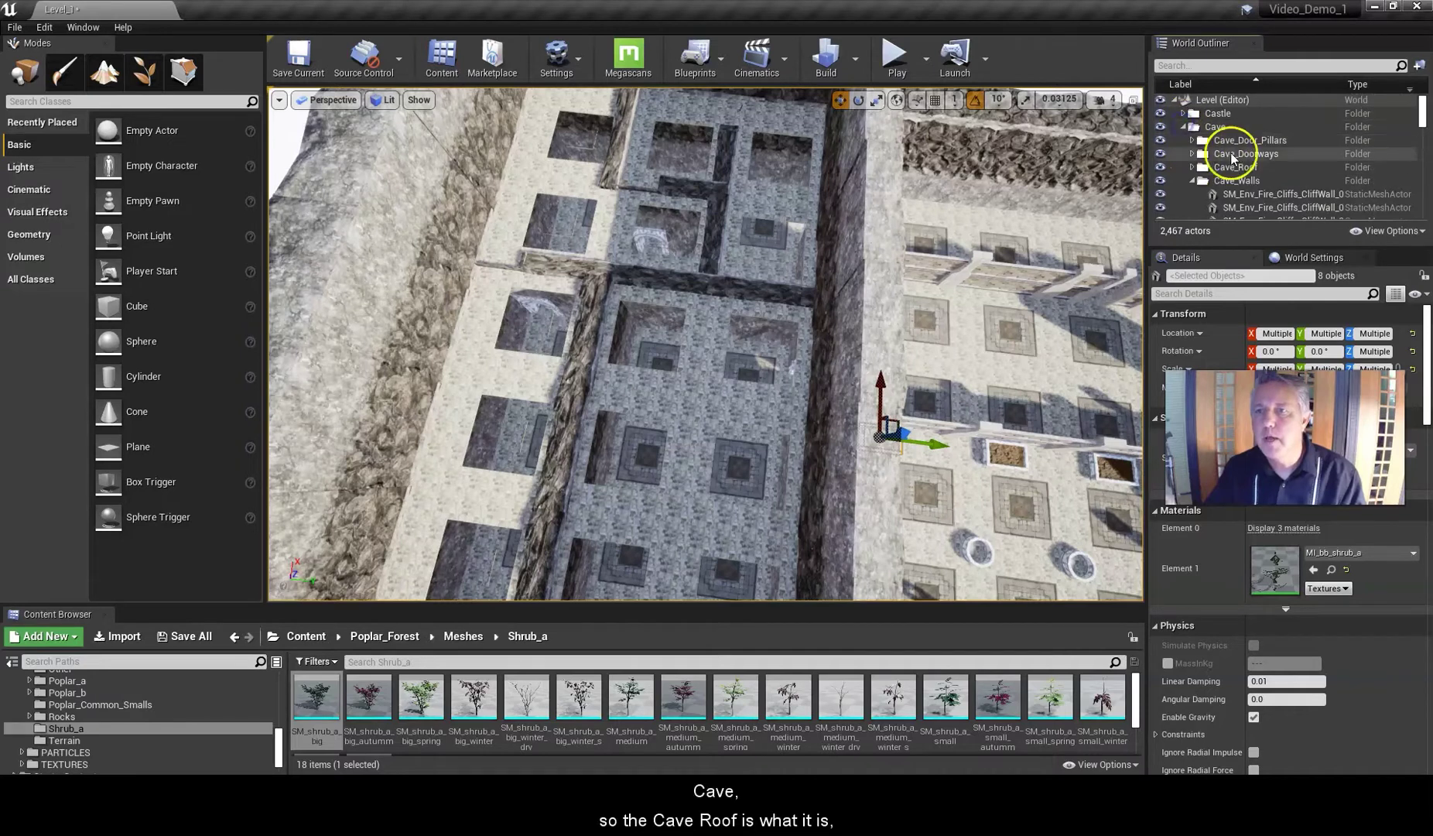
left_click(1161, 167)
scroll(649, 349, "down", 5)
right_click_drag(697, 291, 670, 353)
left_click_drag(642, 419, 747, 440, "alt")
right_click_drag(747, 439, 670, 387)
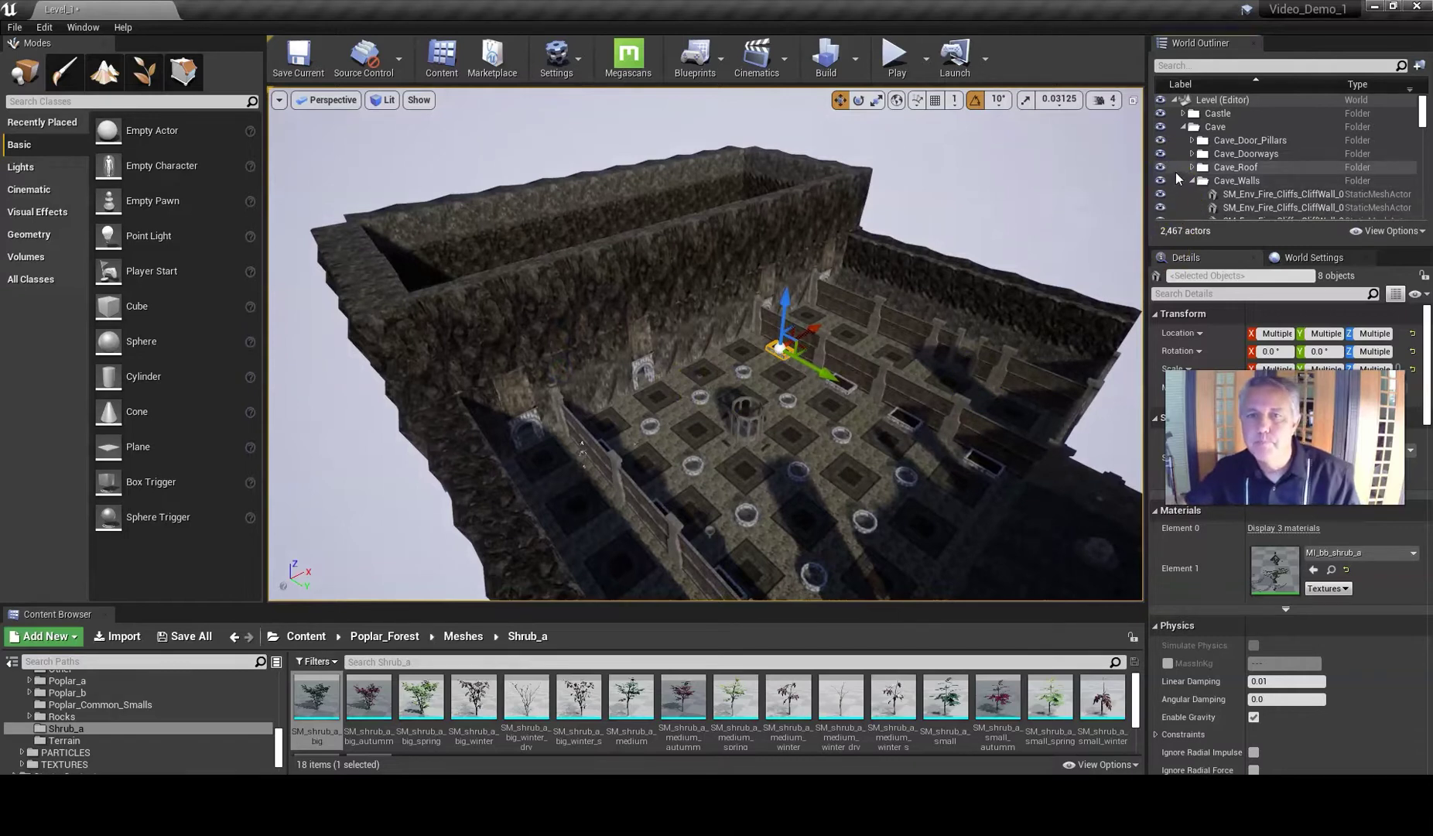
- Collapse the Cave folder in the World Outliner and make the Mountain folder visible again
scroll(1179, 169, "down", 10)
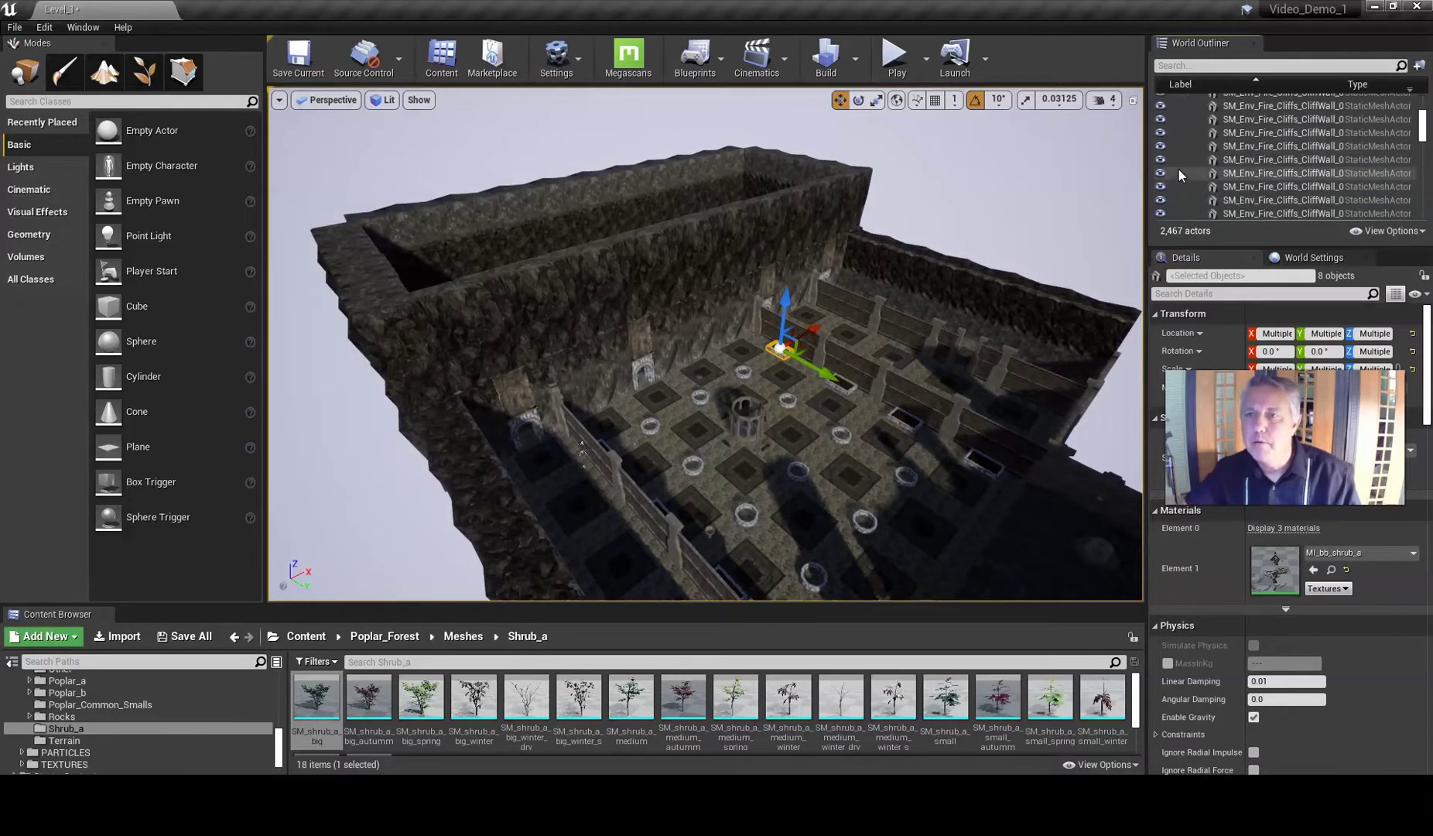
scroll(1181, 166, "up", 10)
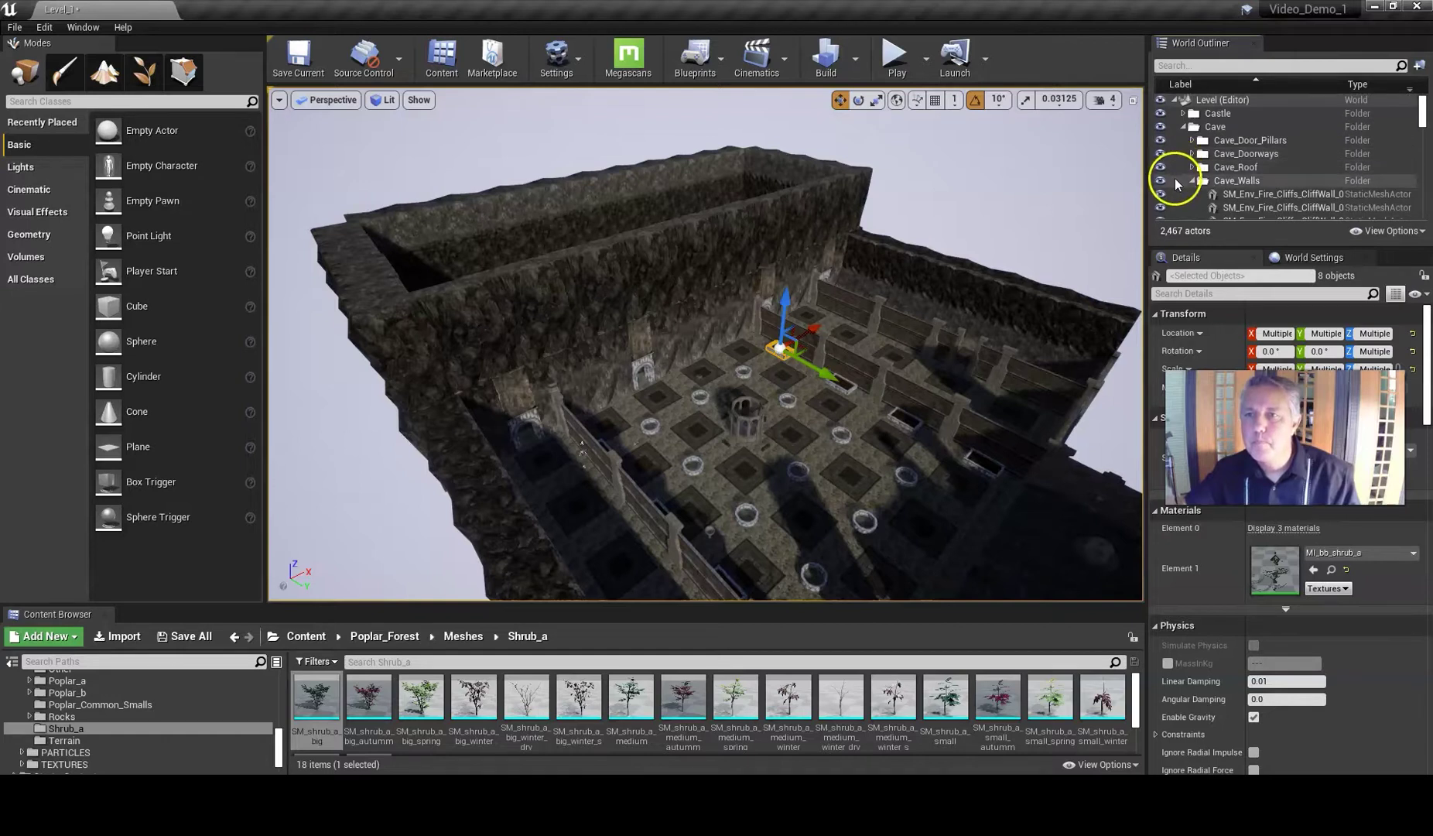
left_click(1186, 127)
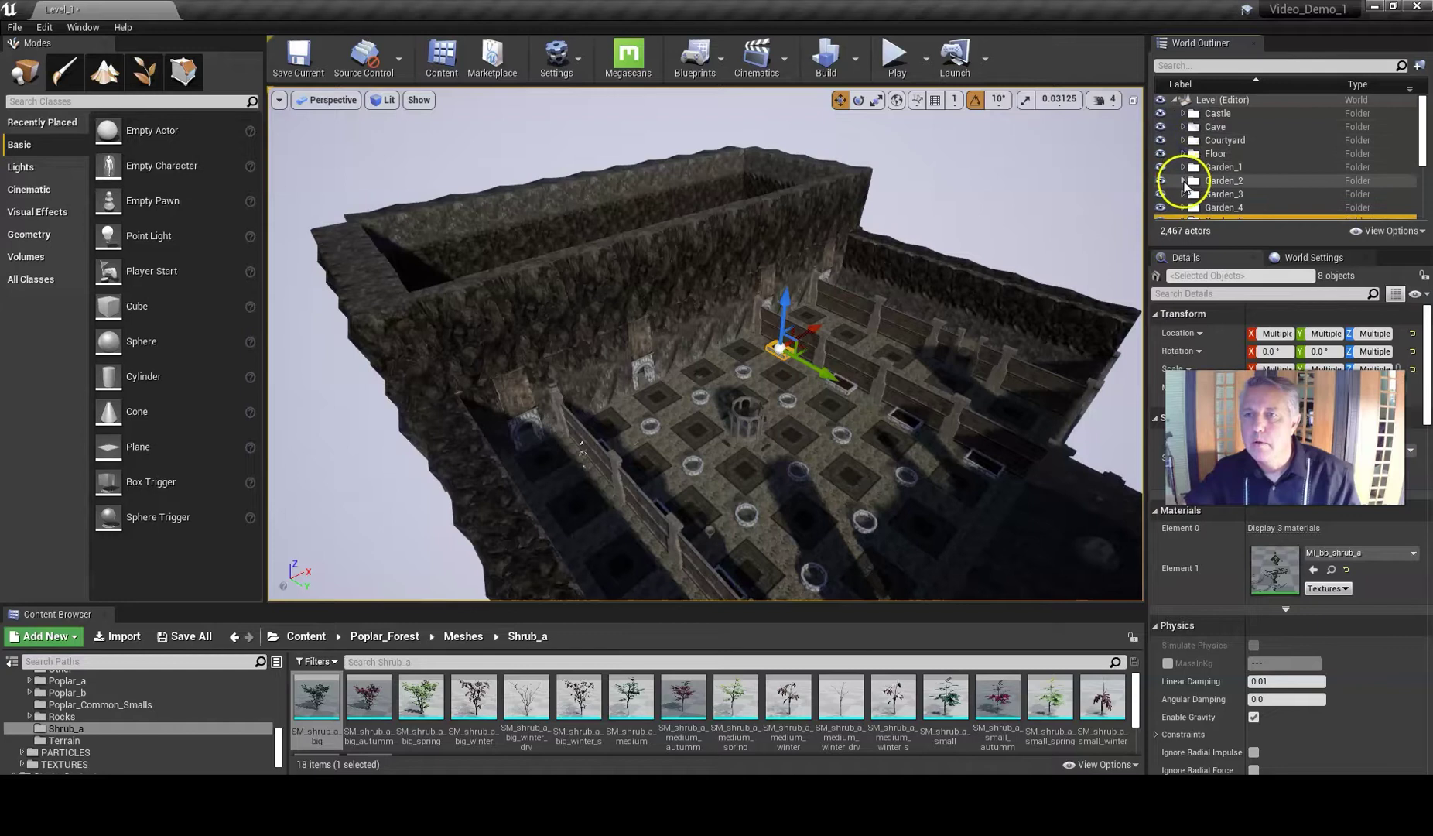
scroll(1185, 180, "down", 2)
left_click(1161, 187)
right_click_drag(889, 246, 778, 208)
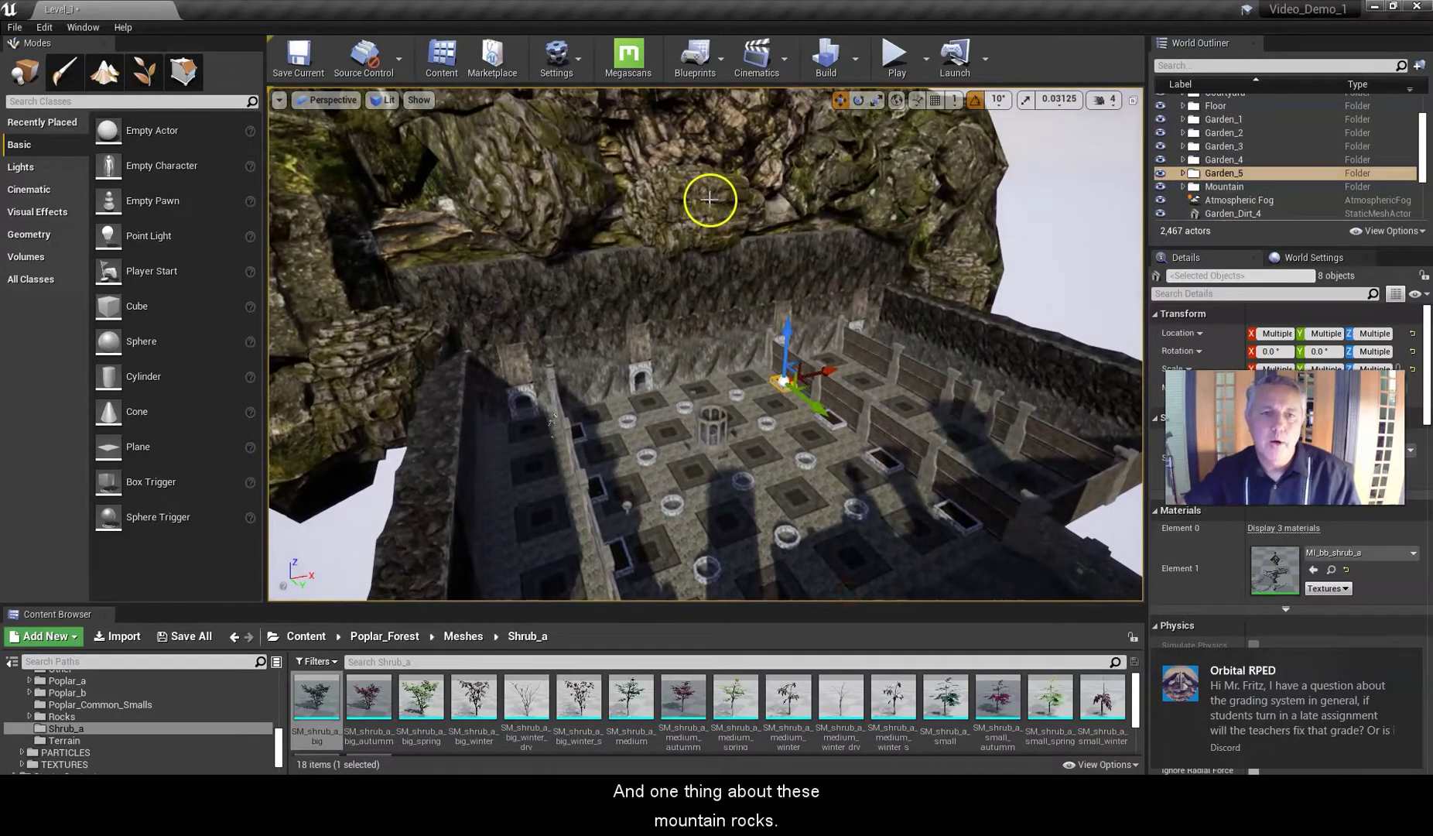
- Examine the mountain rocks behind the courtyard from several angles to check their visible sides
right_click_drag(656, 186, 617, 201)
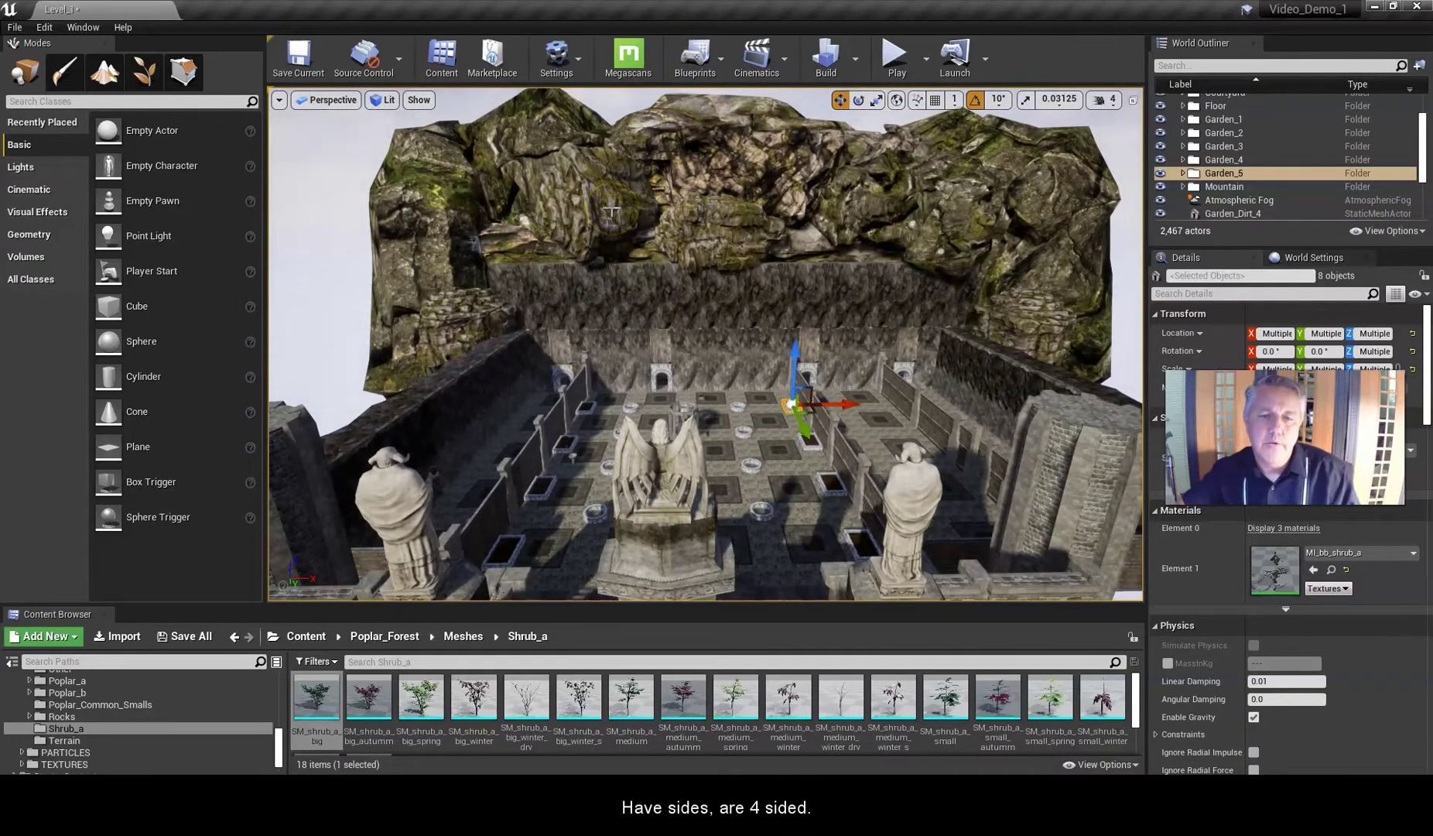
scroll(612, 207, "up", 6)
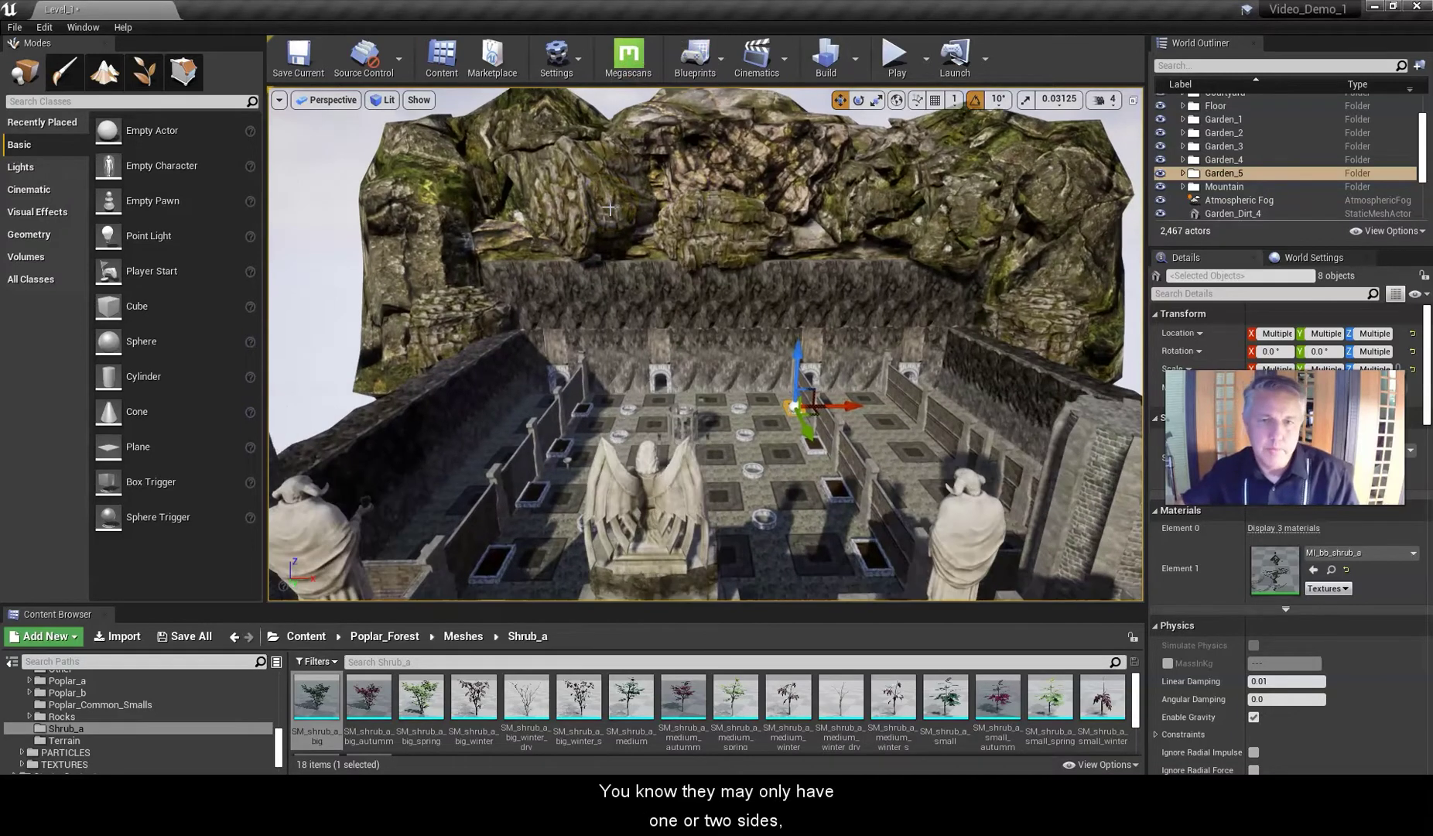
middle_click_drag(612, 203, 600, 559)
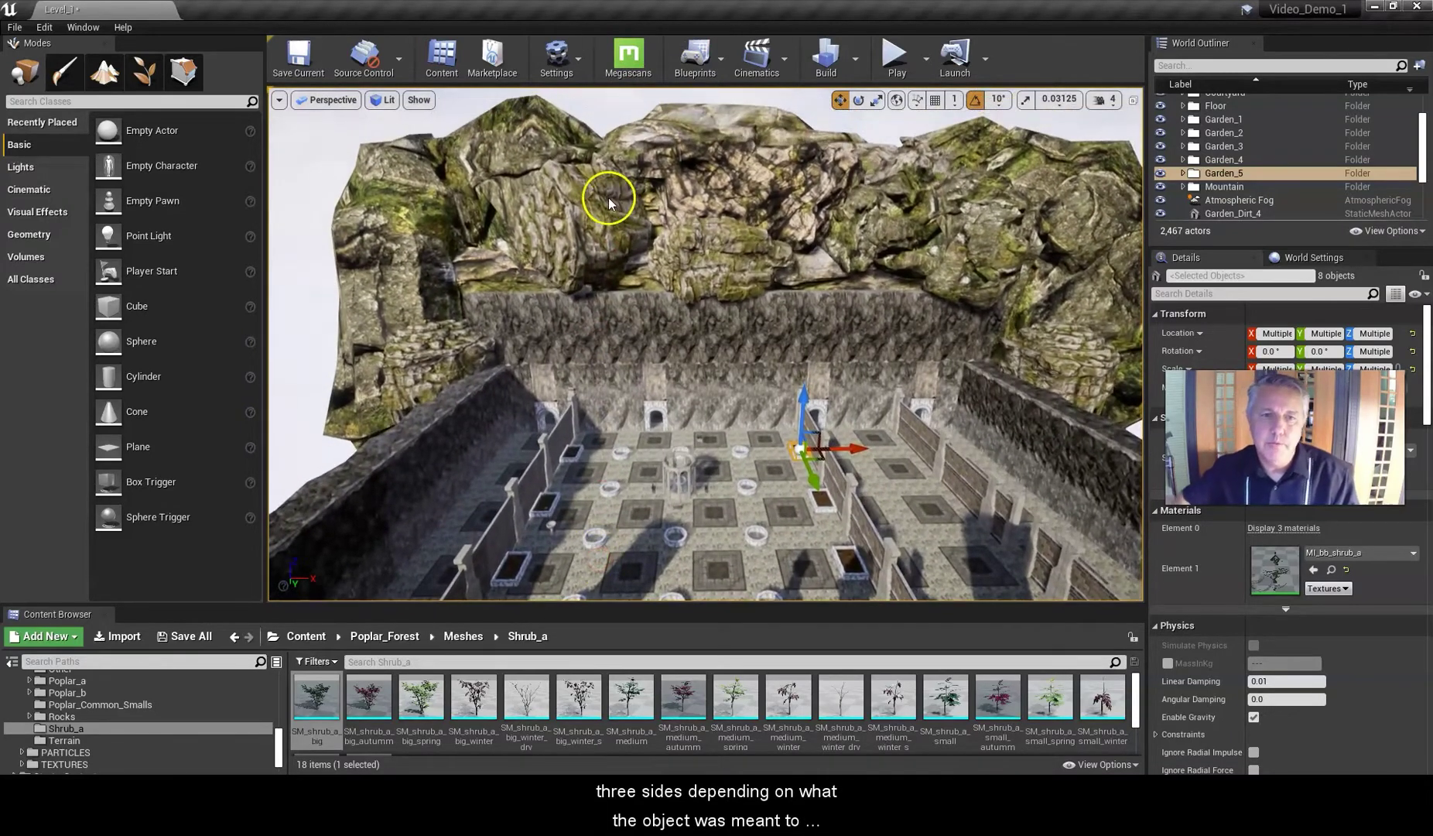
left_click_drag(609, 202, 674, 232, "alt")
right_click_drag(672, 233, 712, 319)
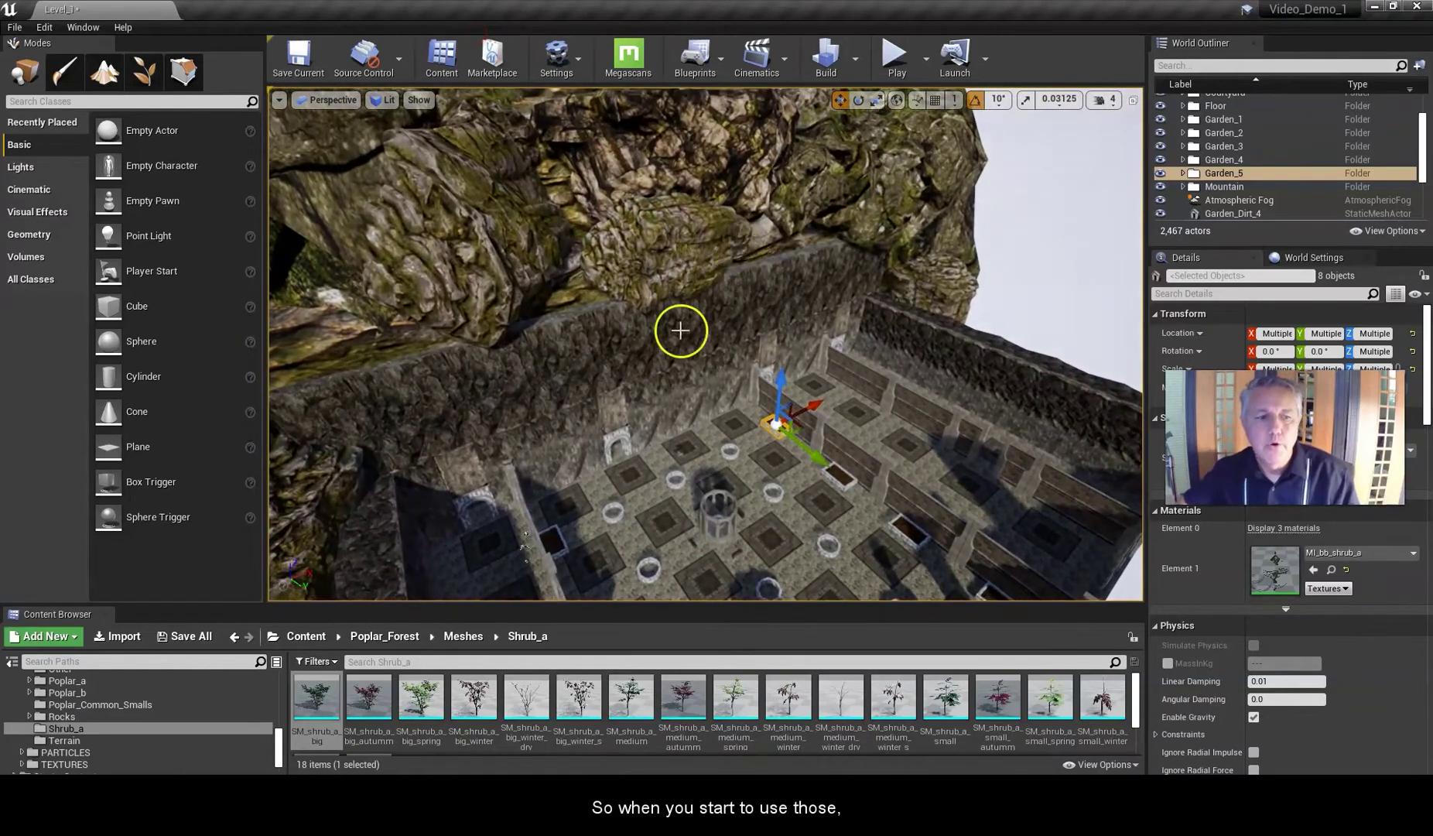
mouse_move(589, 285)
right_mouse_down()
mouse_move(639, 254)
mouse_move(544, 272)
mouse_move(429, 260)
right_mouse_up()
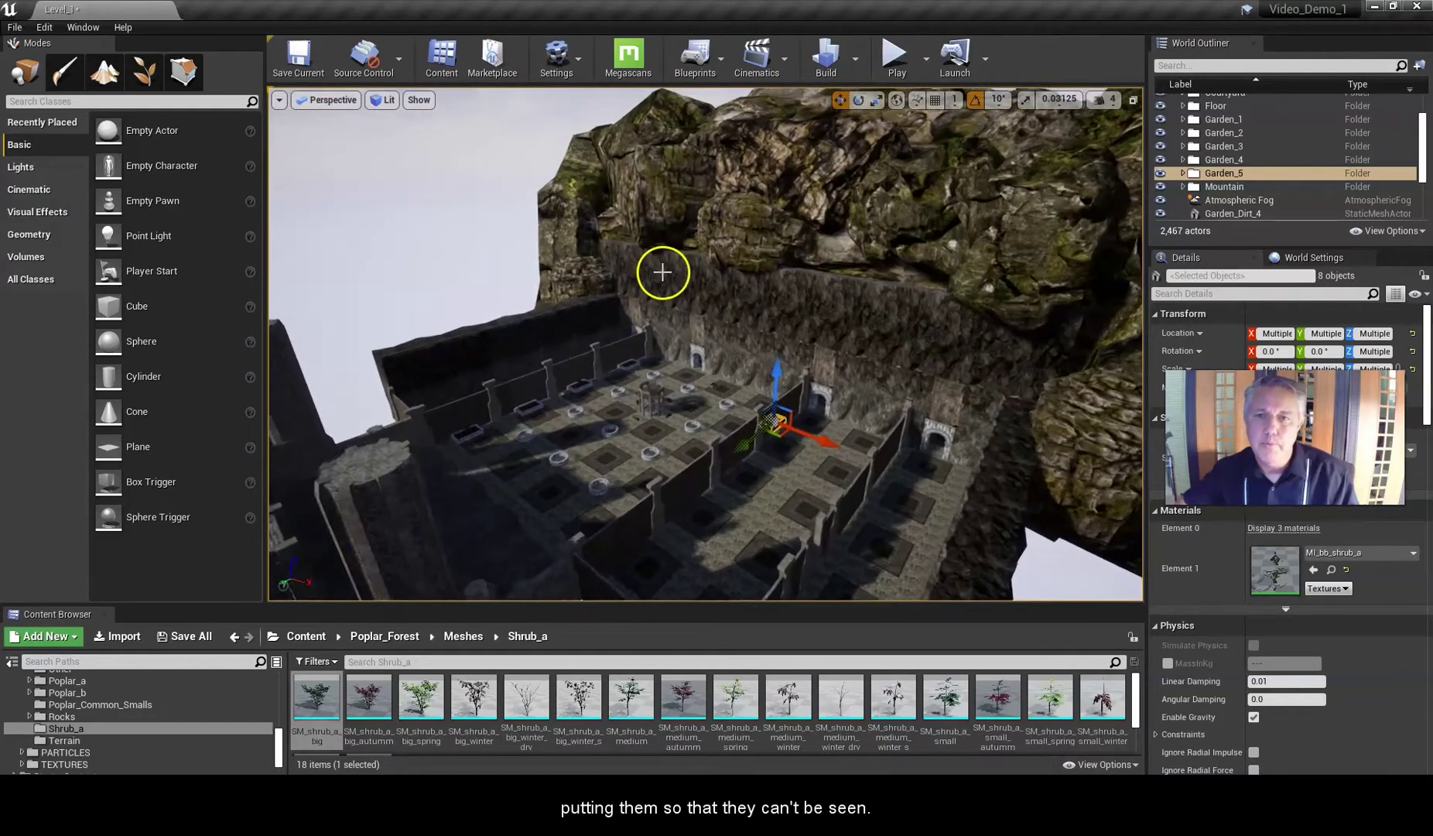
right_click_drag(641, 337, 773, 185)
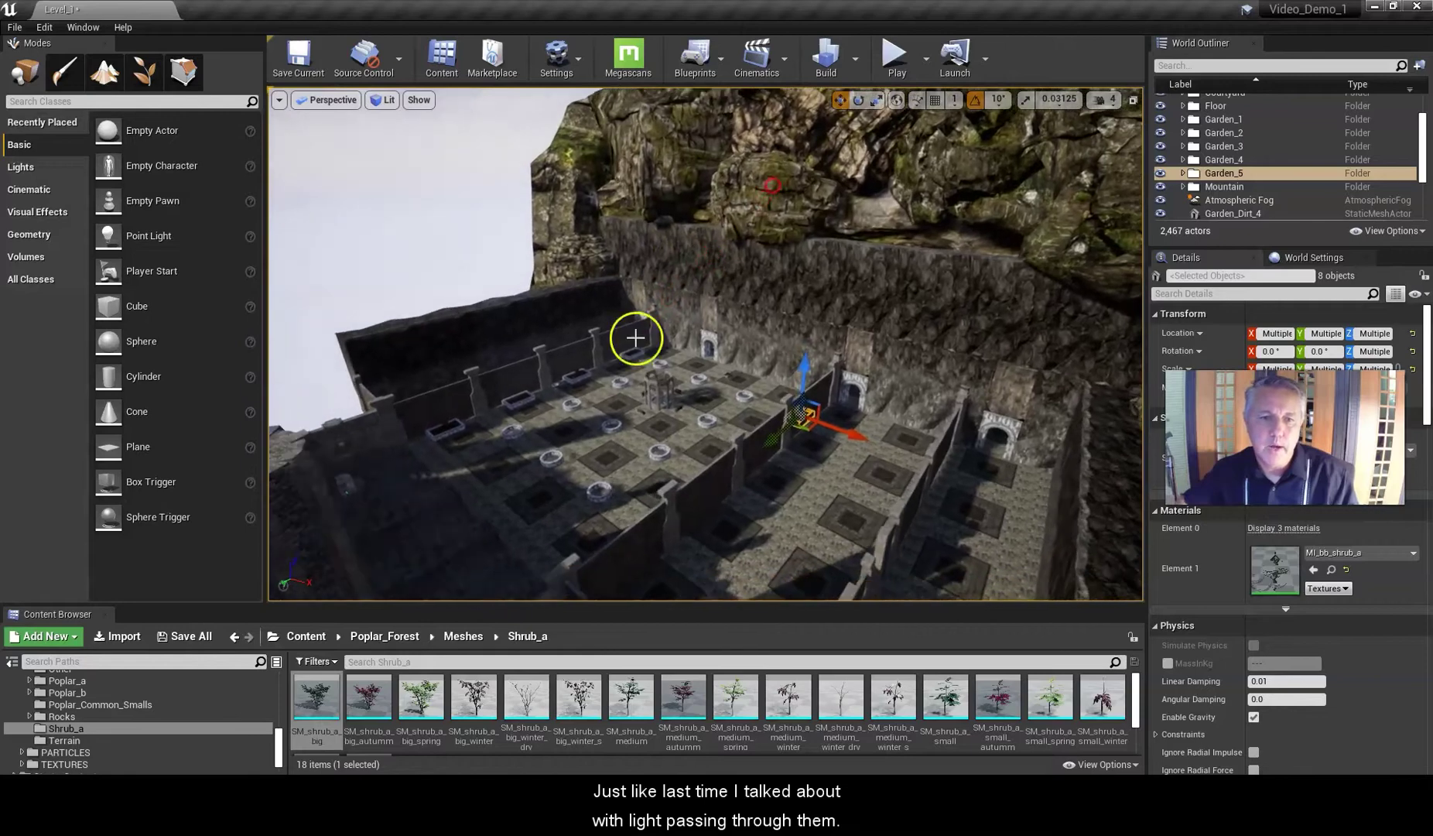
- Place a basic Cylinder shape inside the round stone planter near the courtyard fountain
mouse_move(536, 442)
right_mouse_down()
mouse_move(489, 486)
mouse_move(469, 479)
mouse_move(522, 448)
mouse_move(602, 440)
right_mouse_up()
key("w")
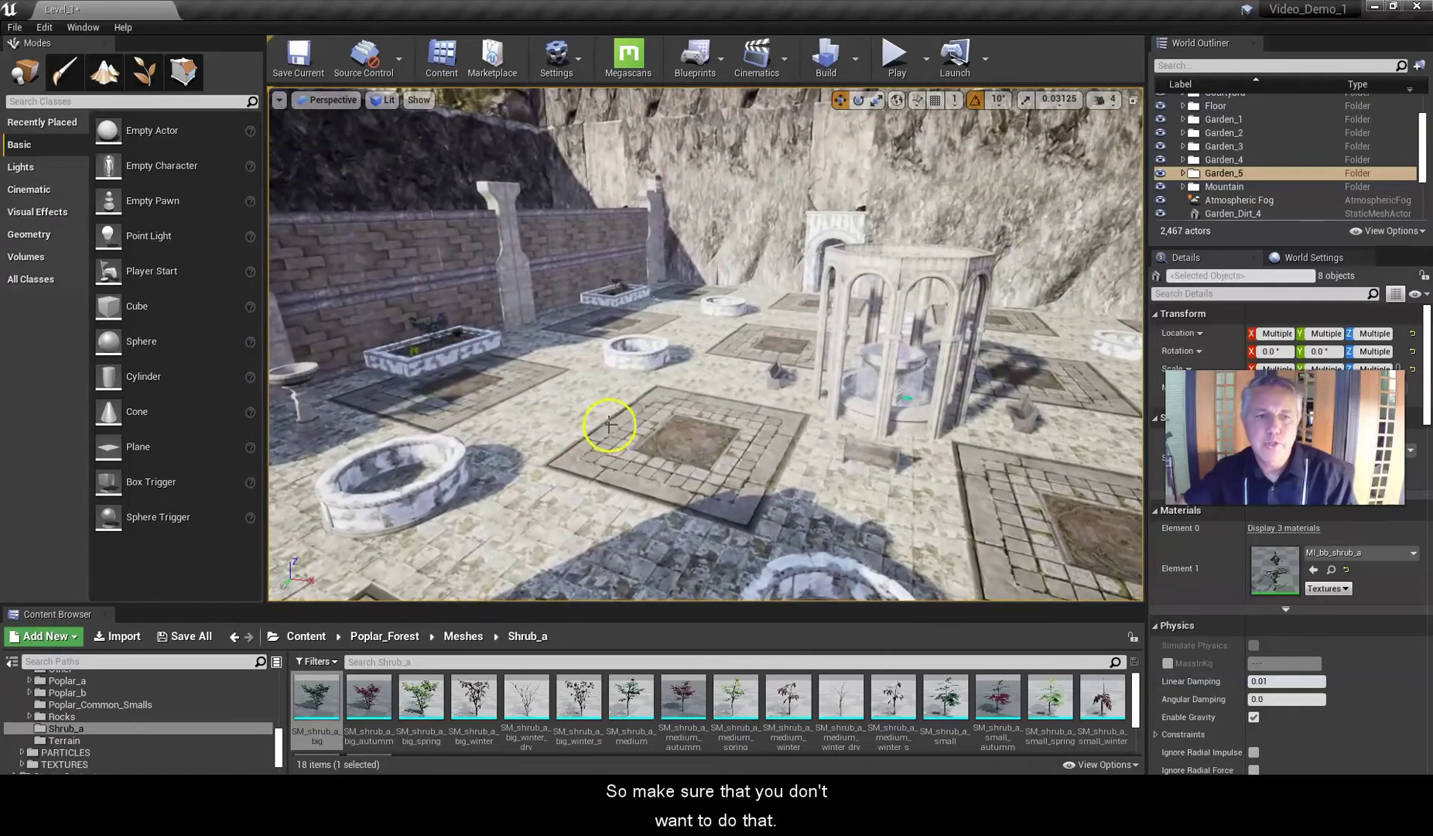
left_click_drag(655, 428, 660, 293)
right_click_drag(654, 441, 665, 449)
mouse_move(691, 435)
middle_mouse_down()
mouse_move(624, 400)
mouse_move(480, 369)
middle_mouse_up()
middle_click_drag(835, 473, 876, 381)
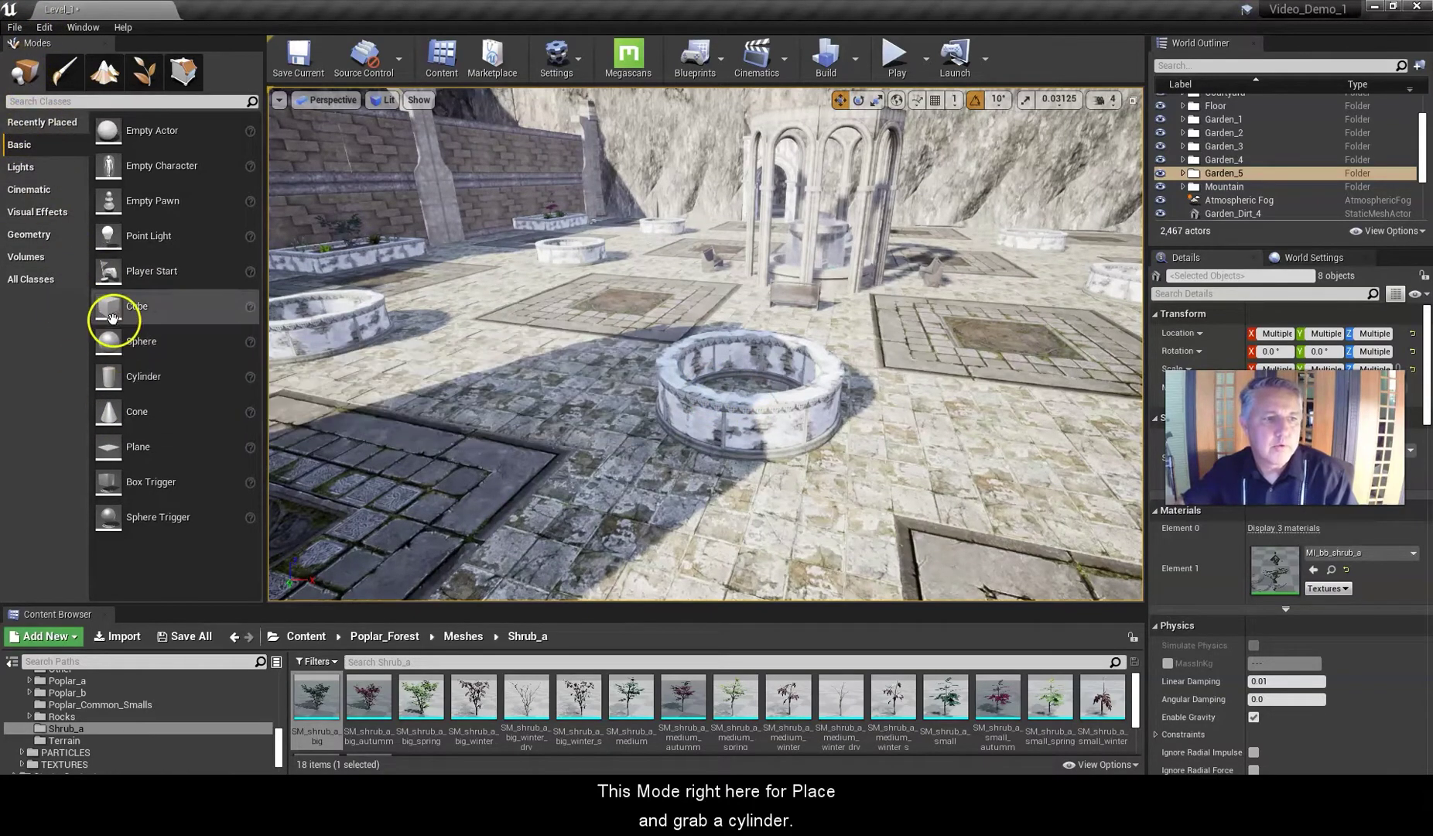
left_click_drag(113, 378, 682, 505)
left_click_drag(732, 424, 739, 408)
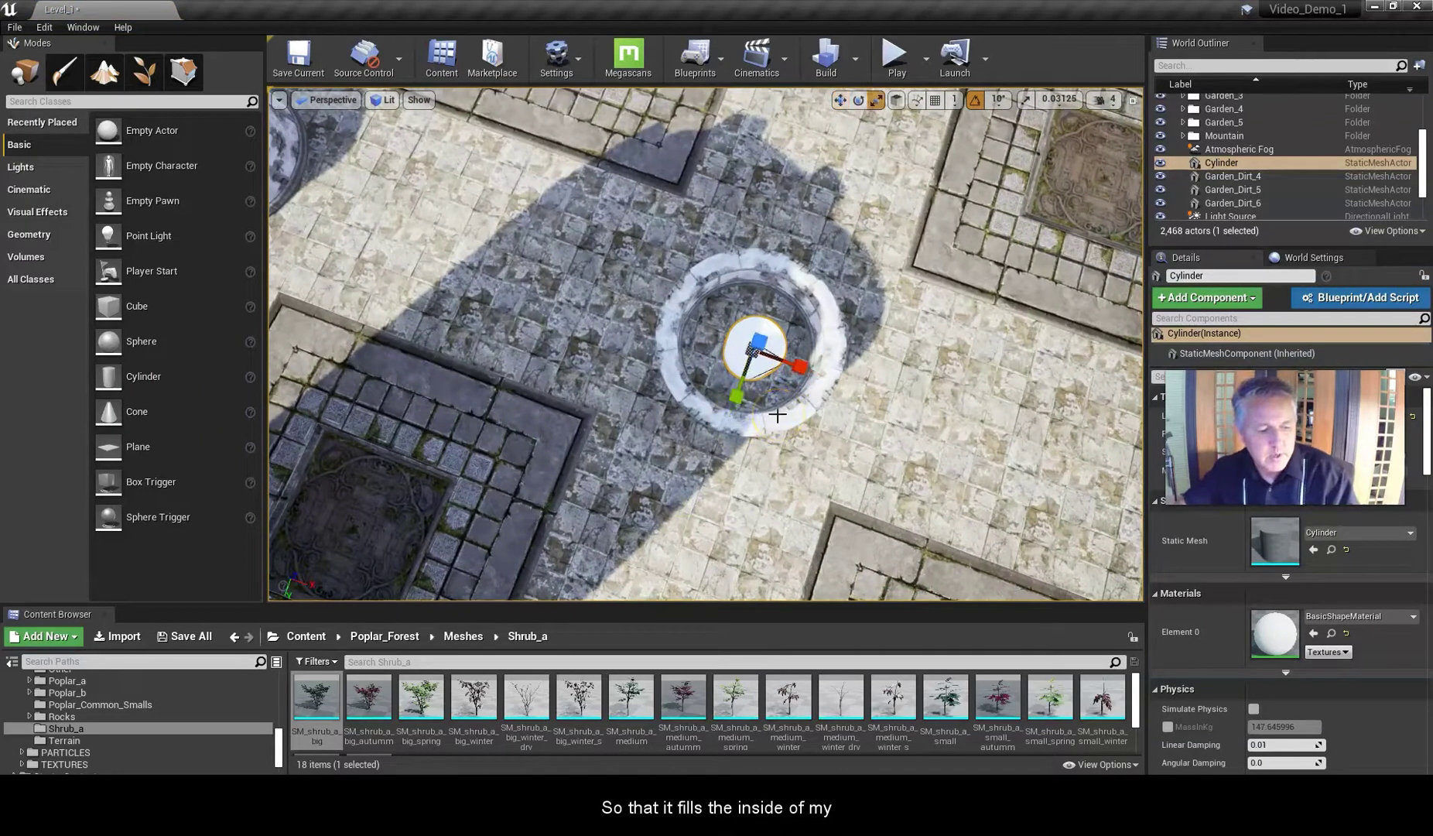
- Scale the cylinder evenly along both horizontal axes to widen it inside the round planter, undoing an unwanted stretch
left_click_drag(772, 438, 751, 315, "alt")
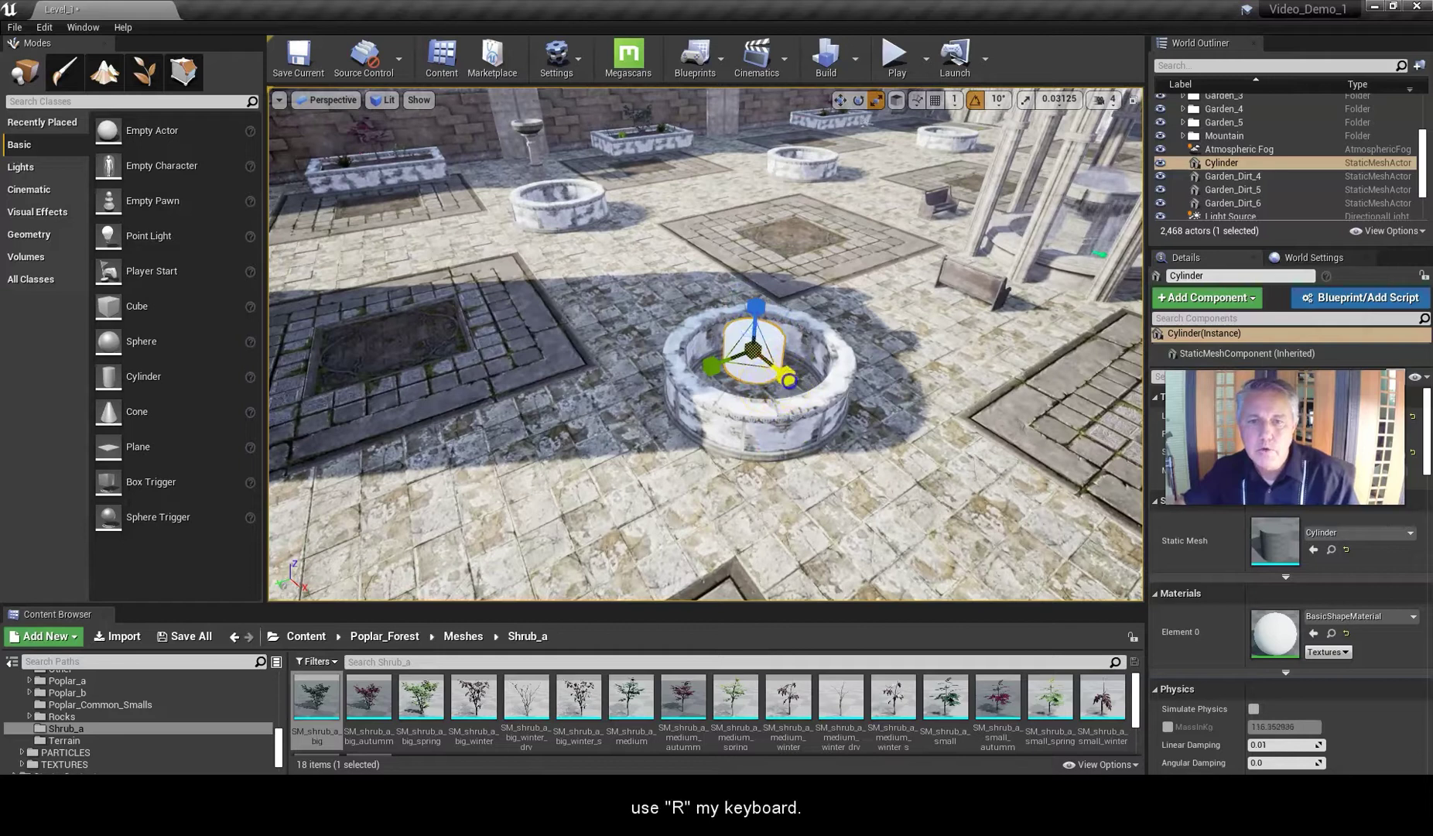
left_click_drag(824, 405, 639, 437)
left_click_drag(679, 345, 669, 426, "alt")
left_click_drag(734, 358, 732, 360)
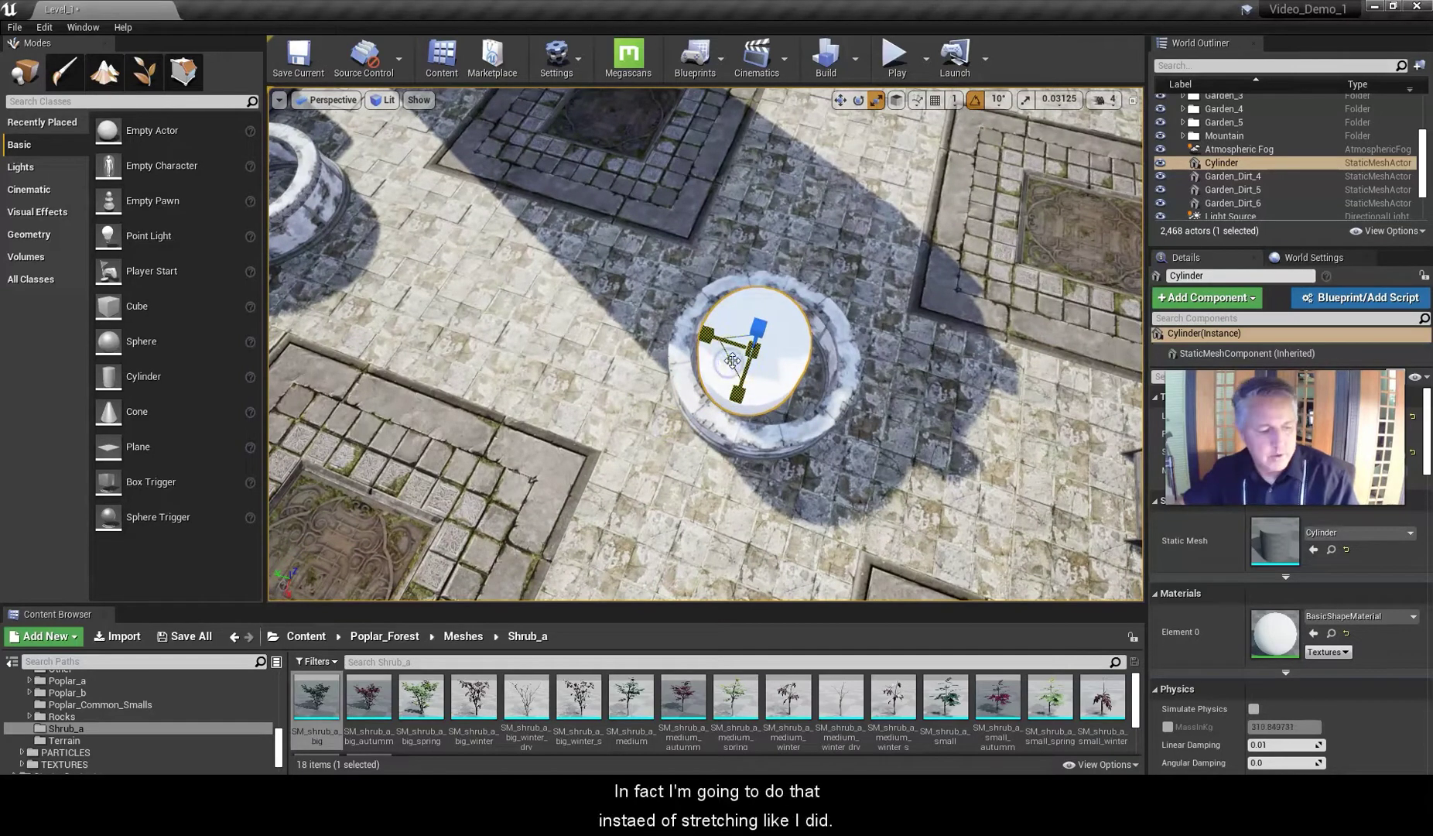
key("ctrl+z")
left_click_drag(737, 359, 704, 369)
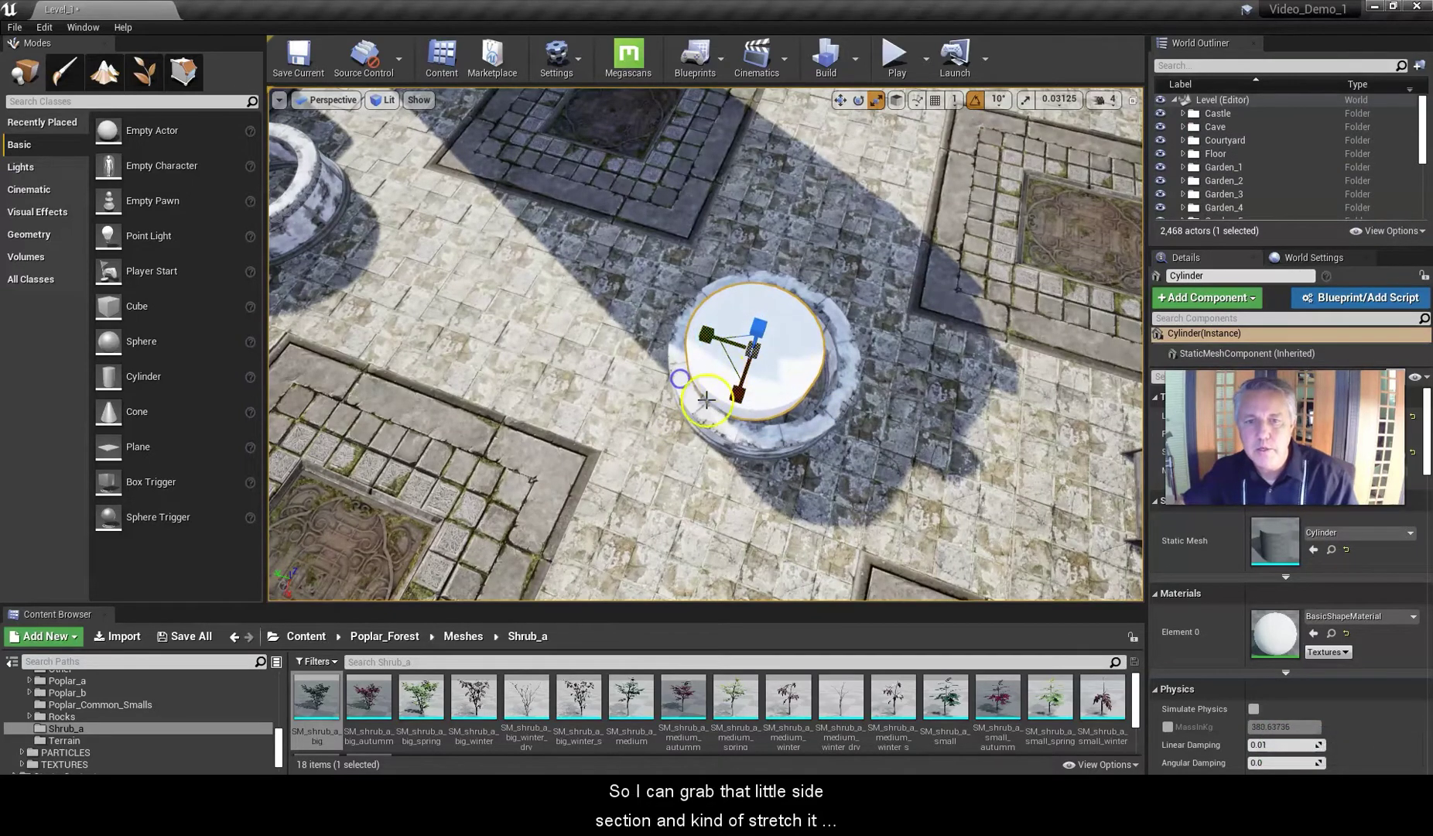
left_click_drag(689, 431, 818, 346, "alt")
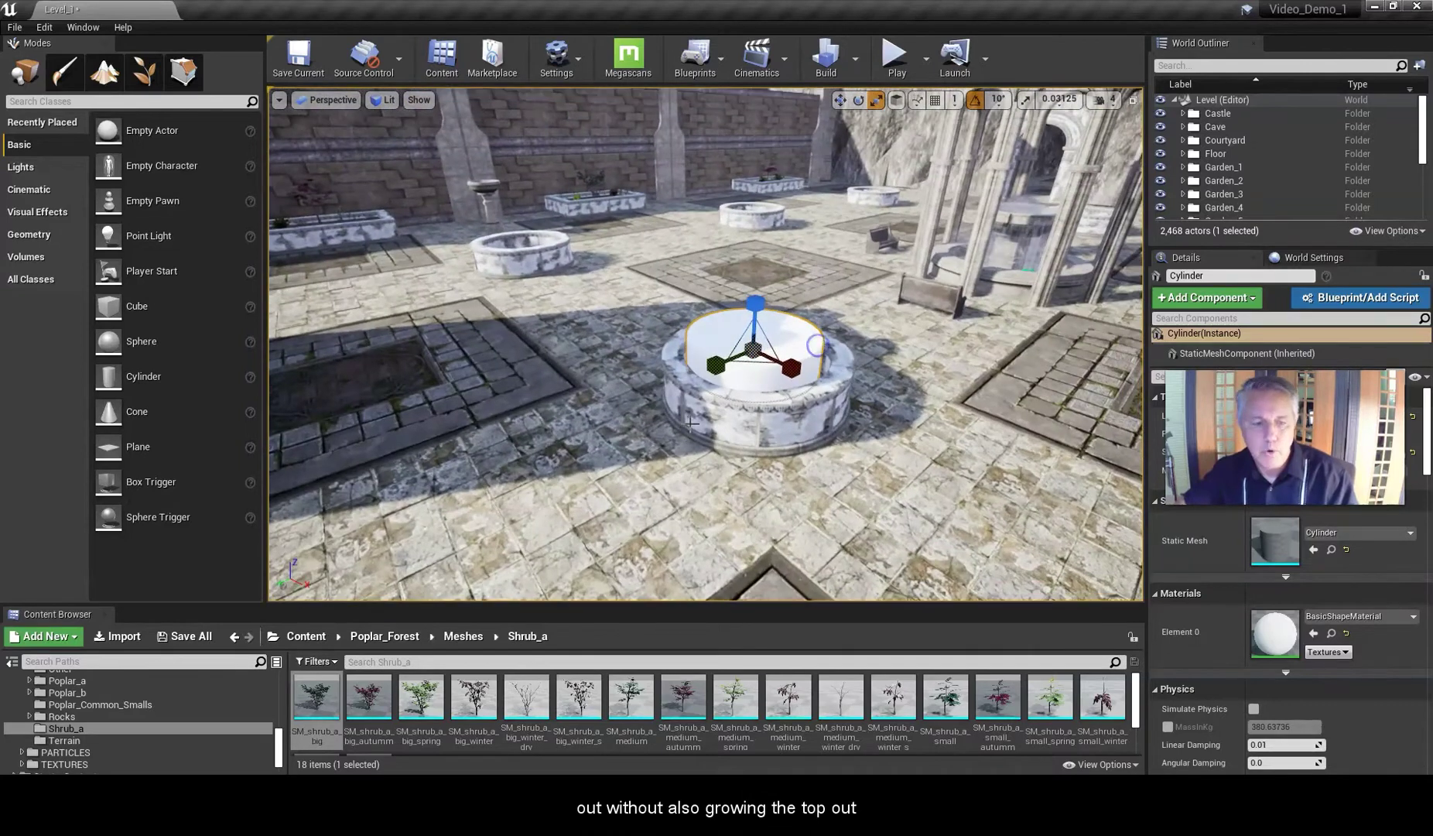
- Lower the cylinder into the round planter and align it with the planter's centre as seen from above
left_click_drag(751, 312, 745, 329)
left_click_drag(678, 388, 542, 432, "alt")
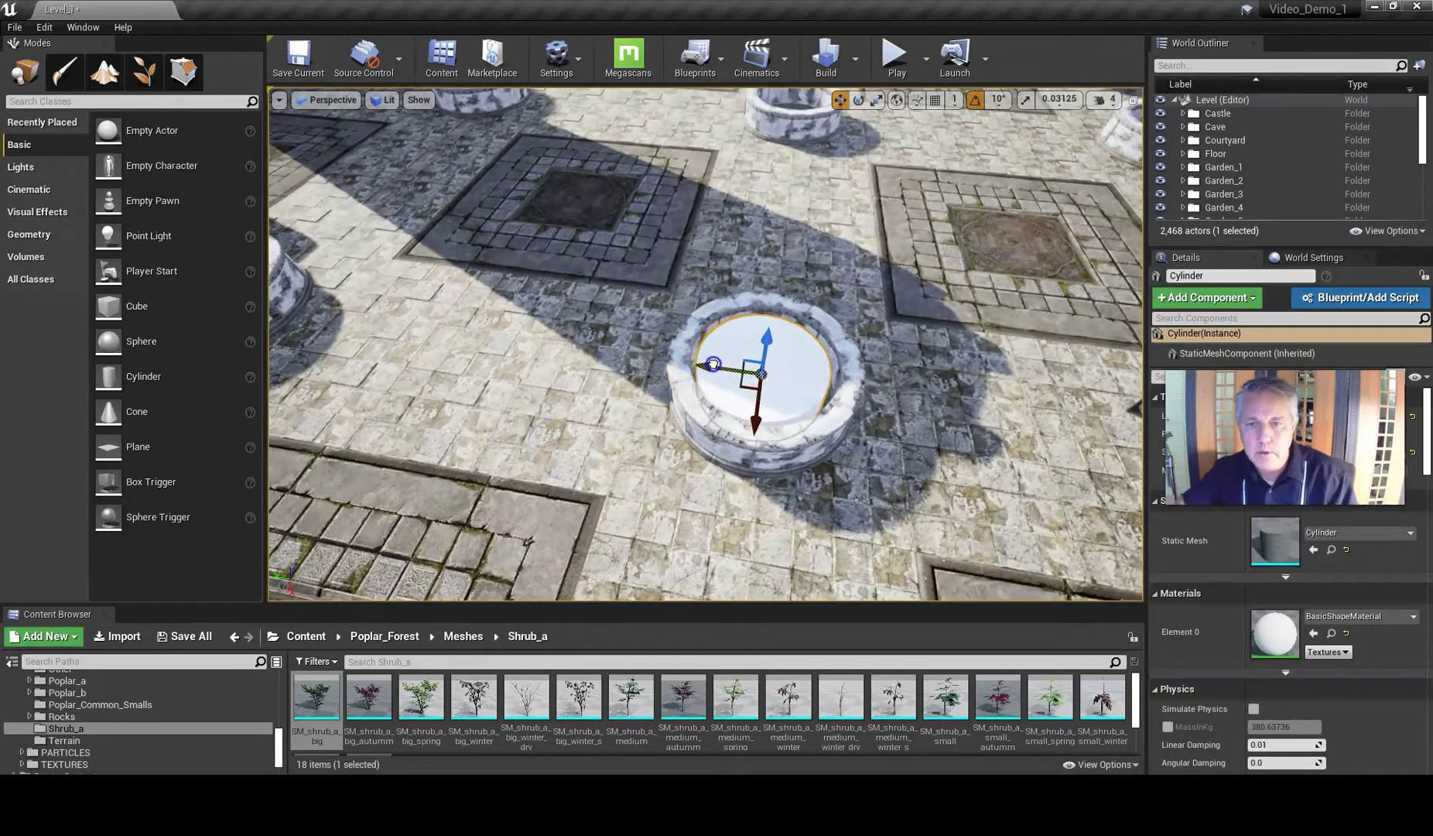
left_click_drag(656, 373, 750, 461, "alt")
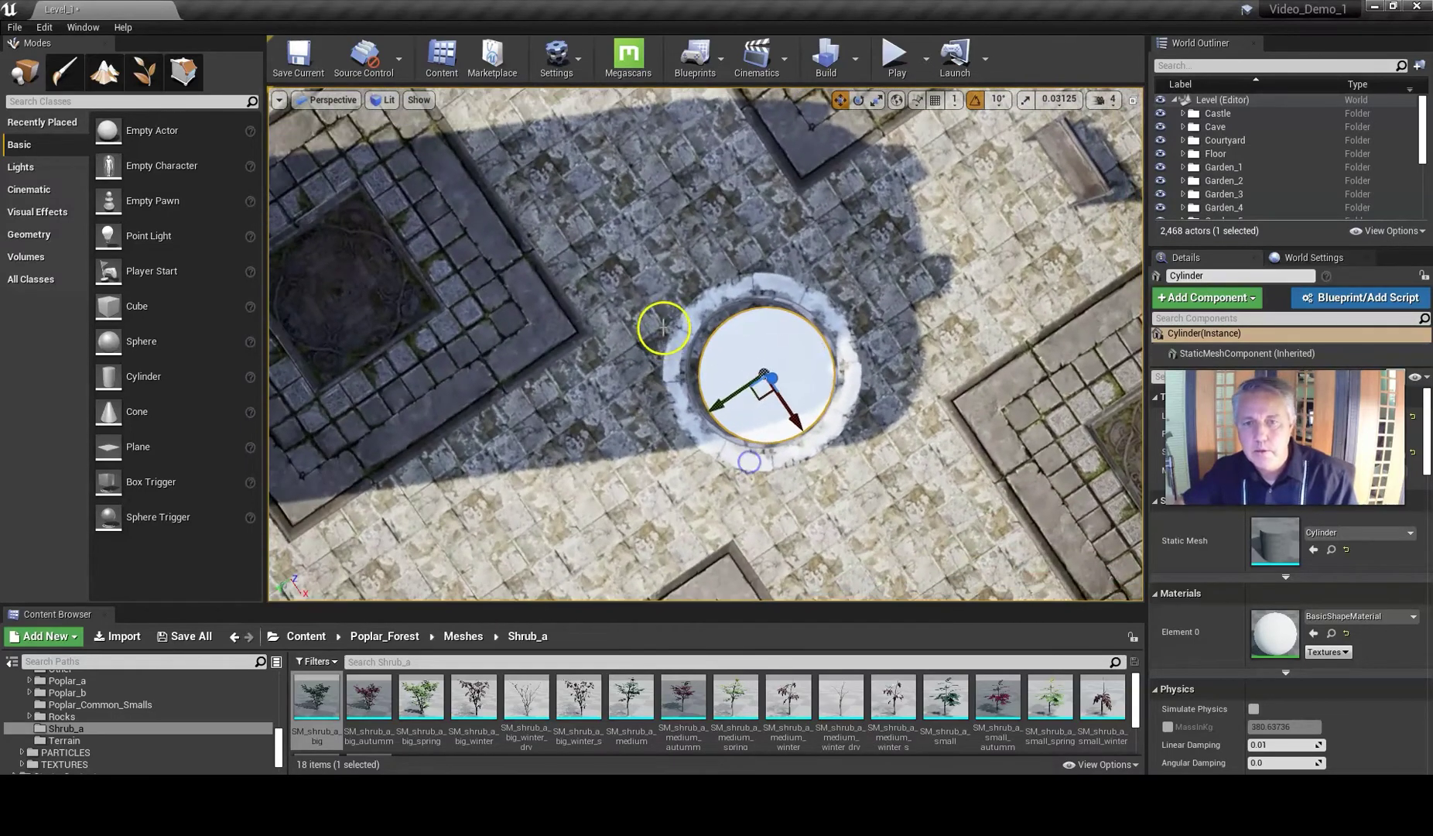
left_click_drag(662, 328, 653, 299, "alt")
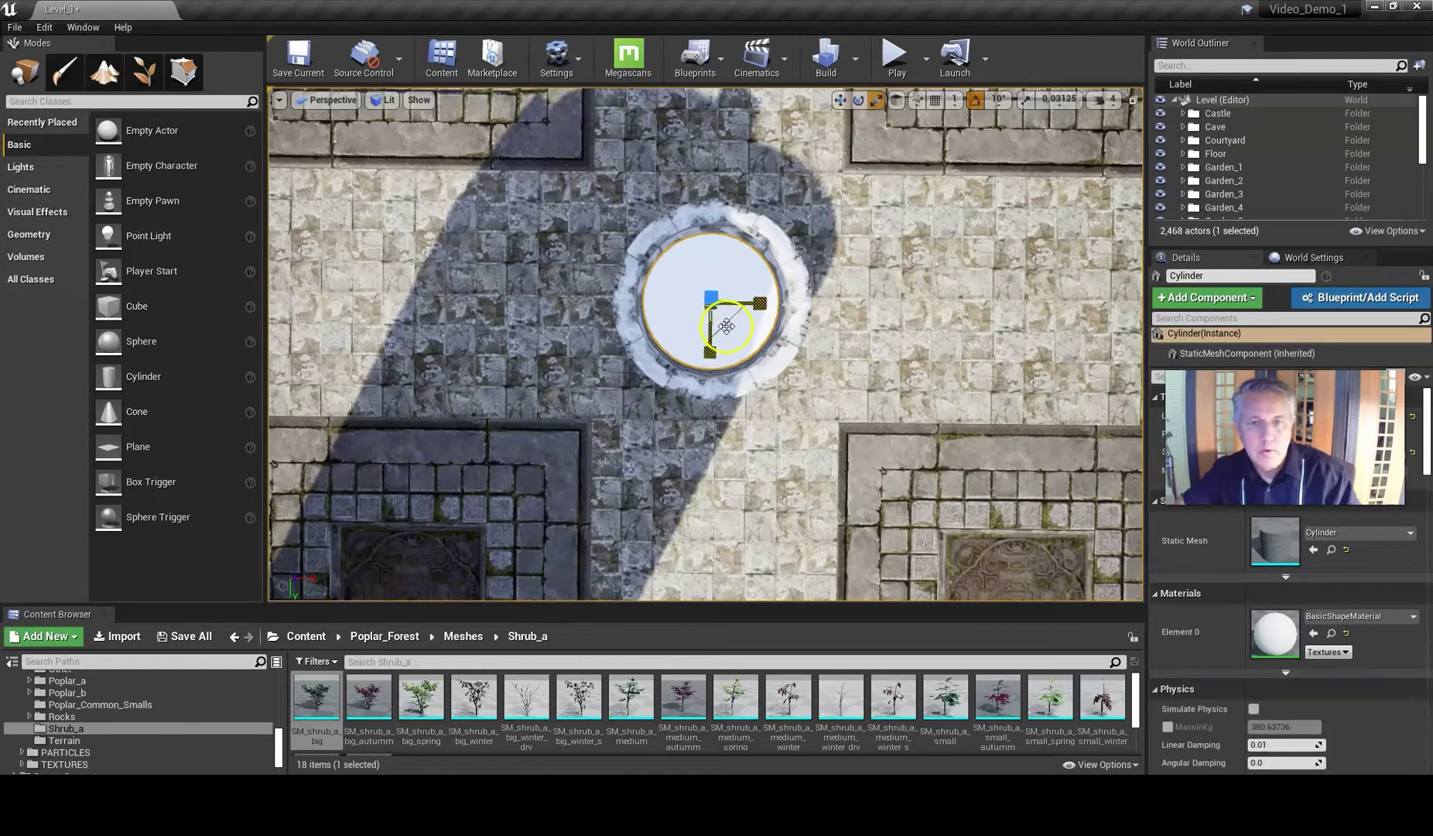
- Enlarge the cylinder to fill the planter's inner ring and lower its top just below the rim
left_click_drag(743, 337, 712, 298)
left_click_drag(649, 378, 578, 257, "alt")
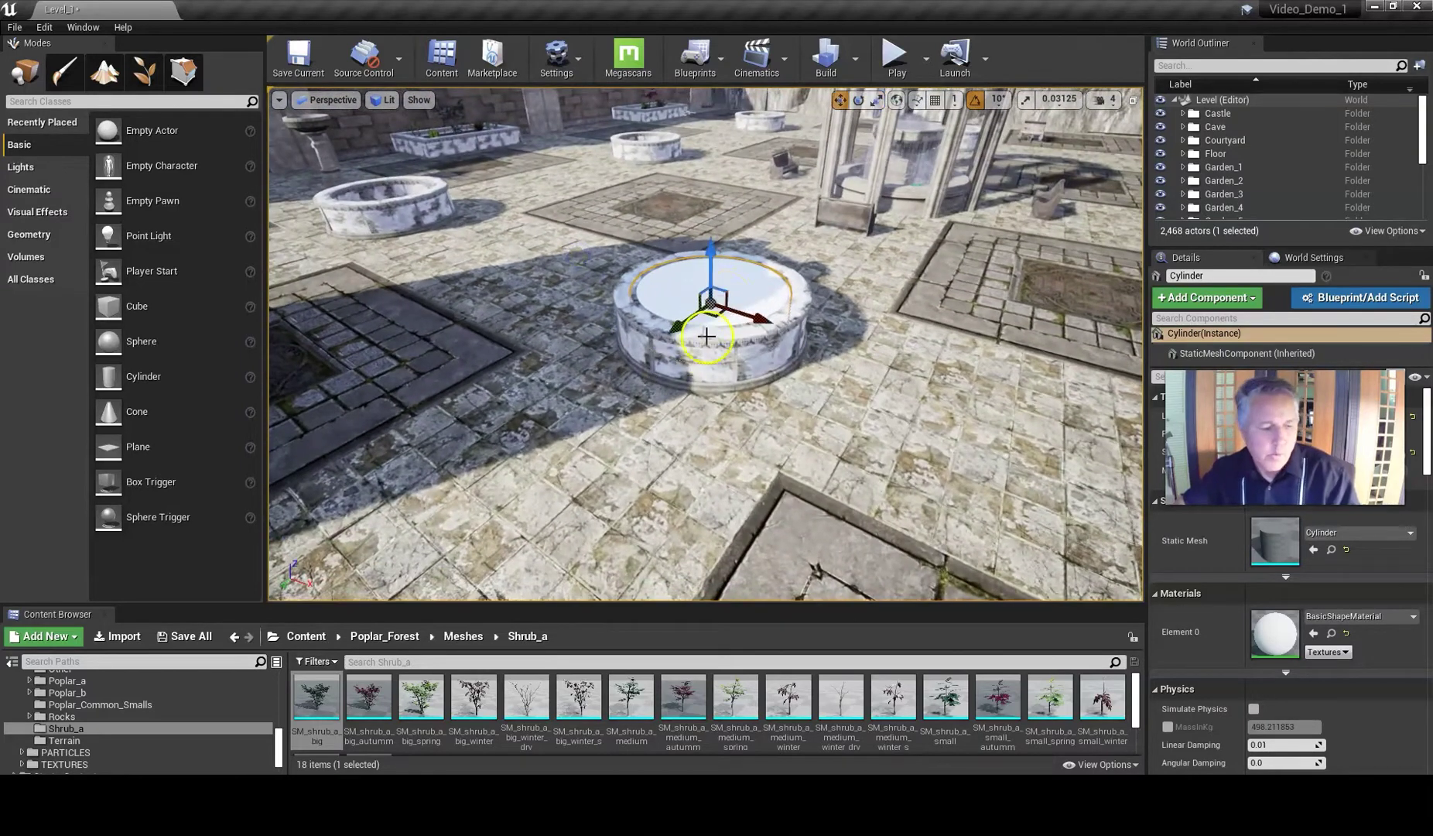
left_click_drag(710, 257, 710, 260)
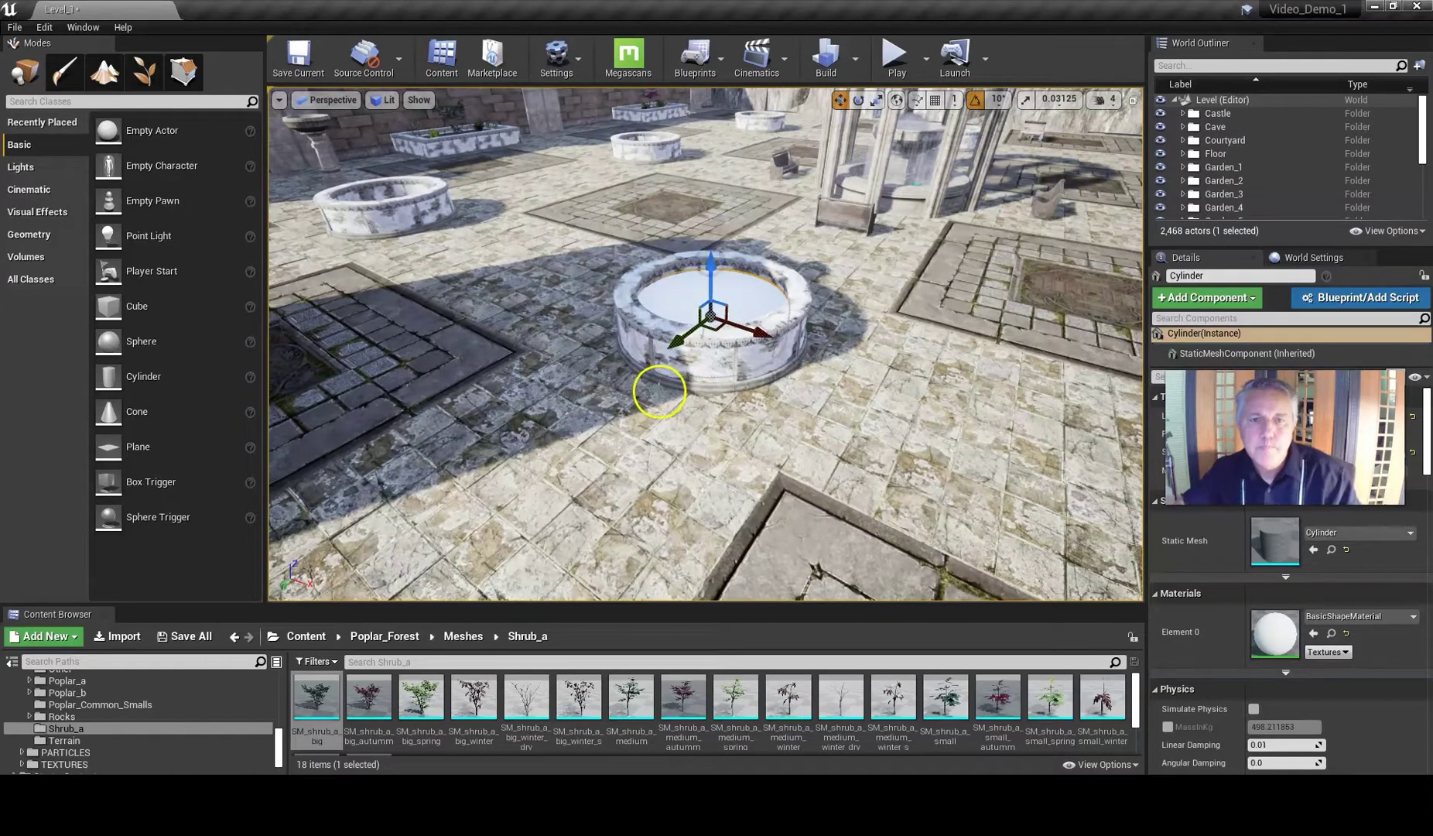
- Inspect the filled planter from several sides and switch to Quixel Bridge's Ground surfaces
scroll(657, 392, "up", 2)
mouse_move(613, 347)
left_mouse_down("alt")
mouse_move(607, 362)
mouse_move(743, 357)
mouse_move(618, 303)
mouse_move(653, 319)
mouse_move(617, 356)
left_mouse_up("alt")
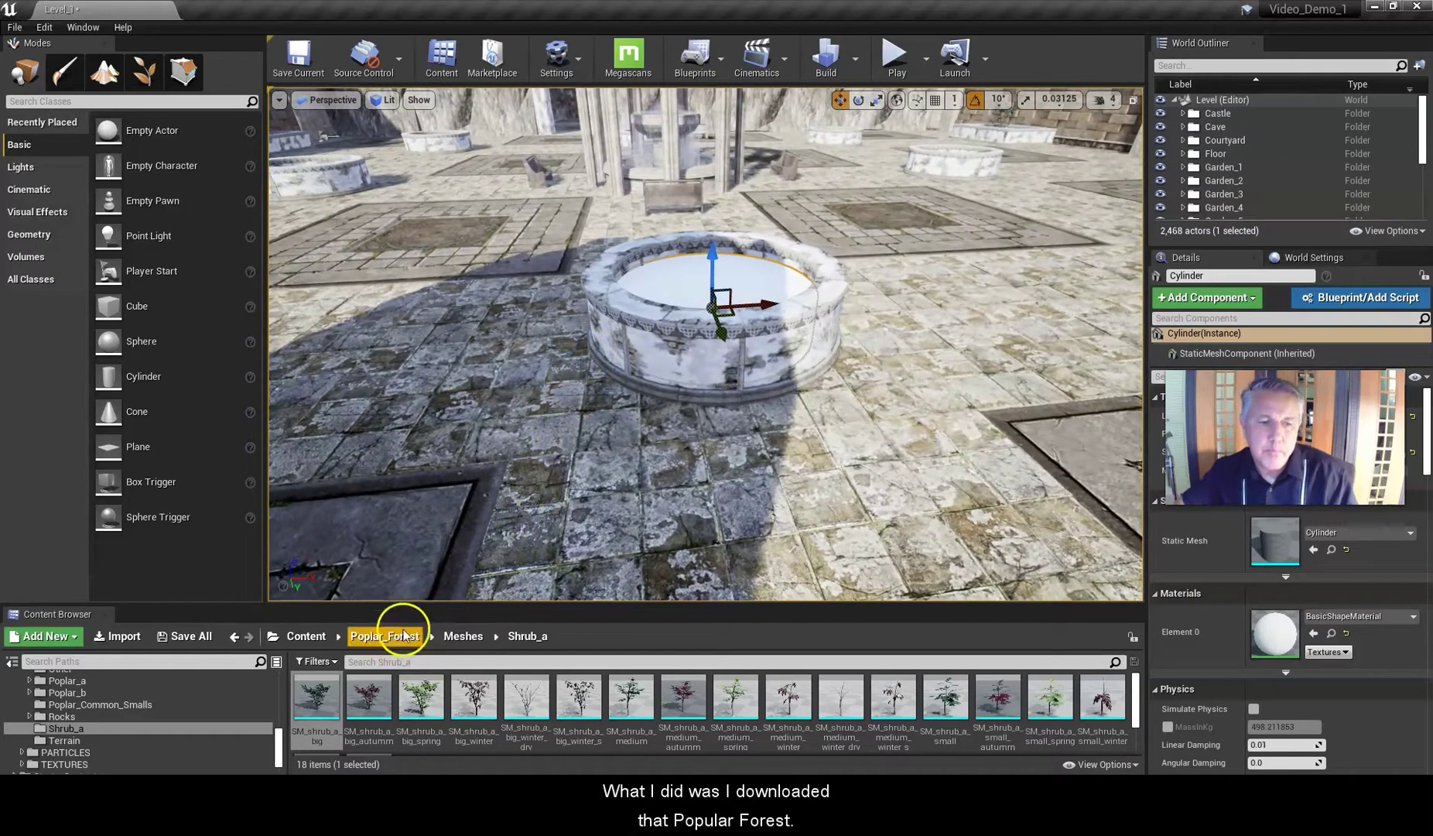
left_click_drag(636, 375, 435, 391, "alt")
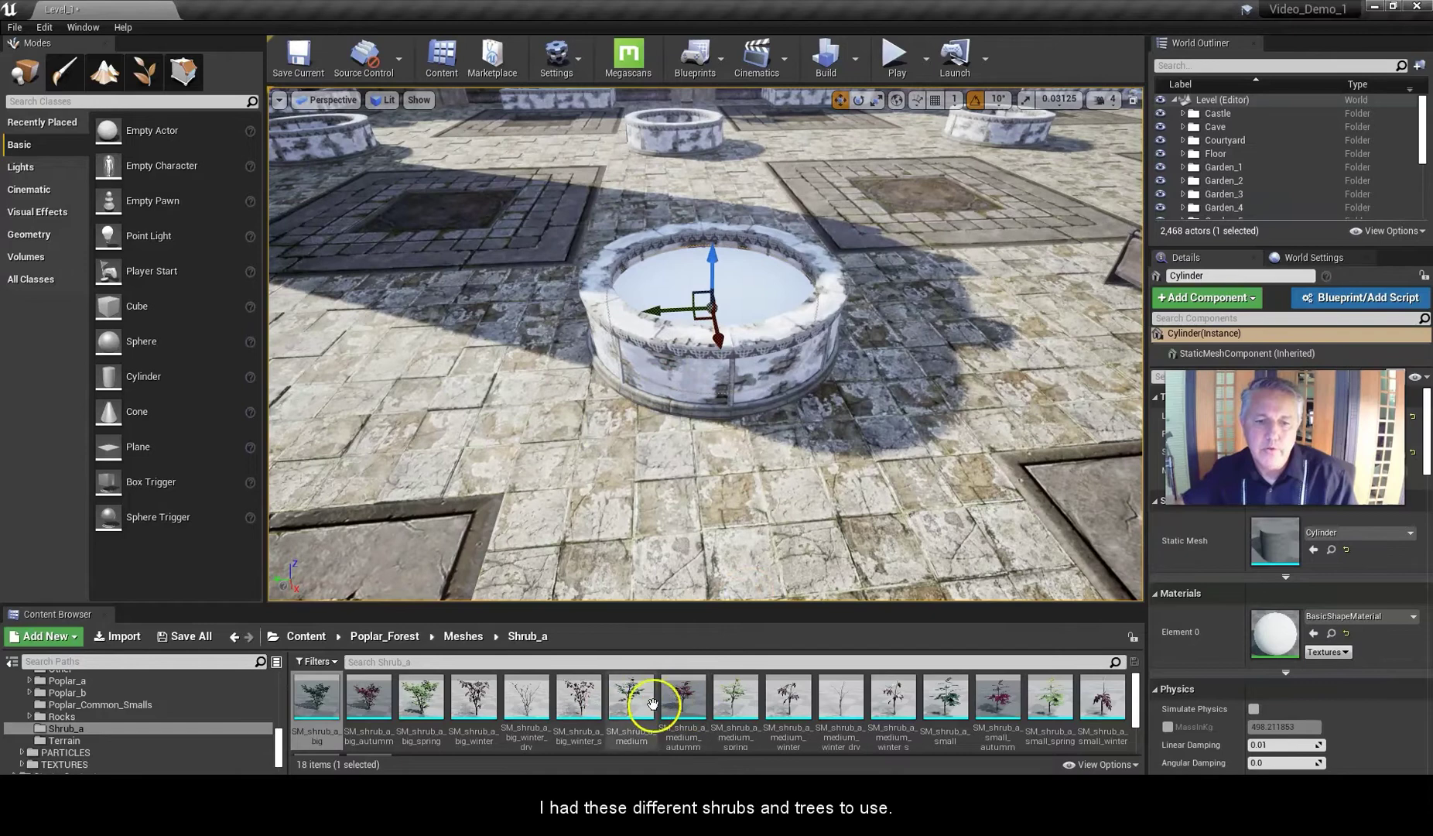
left_click_drag(524, 467, 716, 426, "alt")
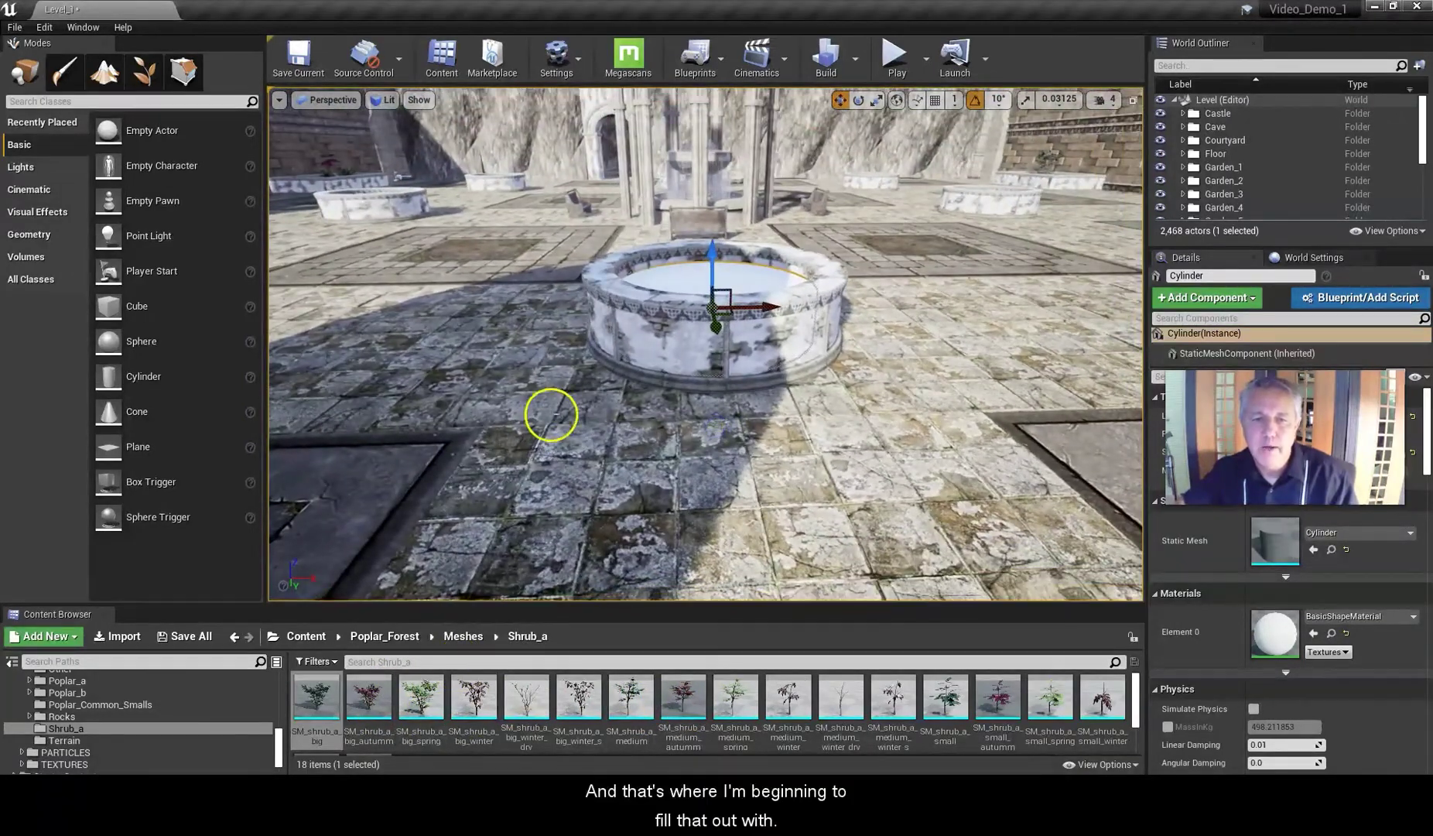
left_click(669, 790)
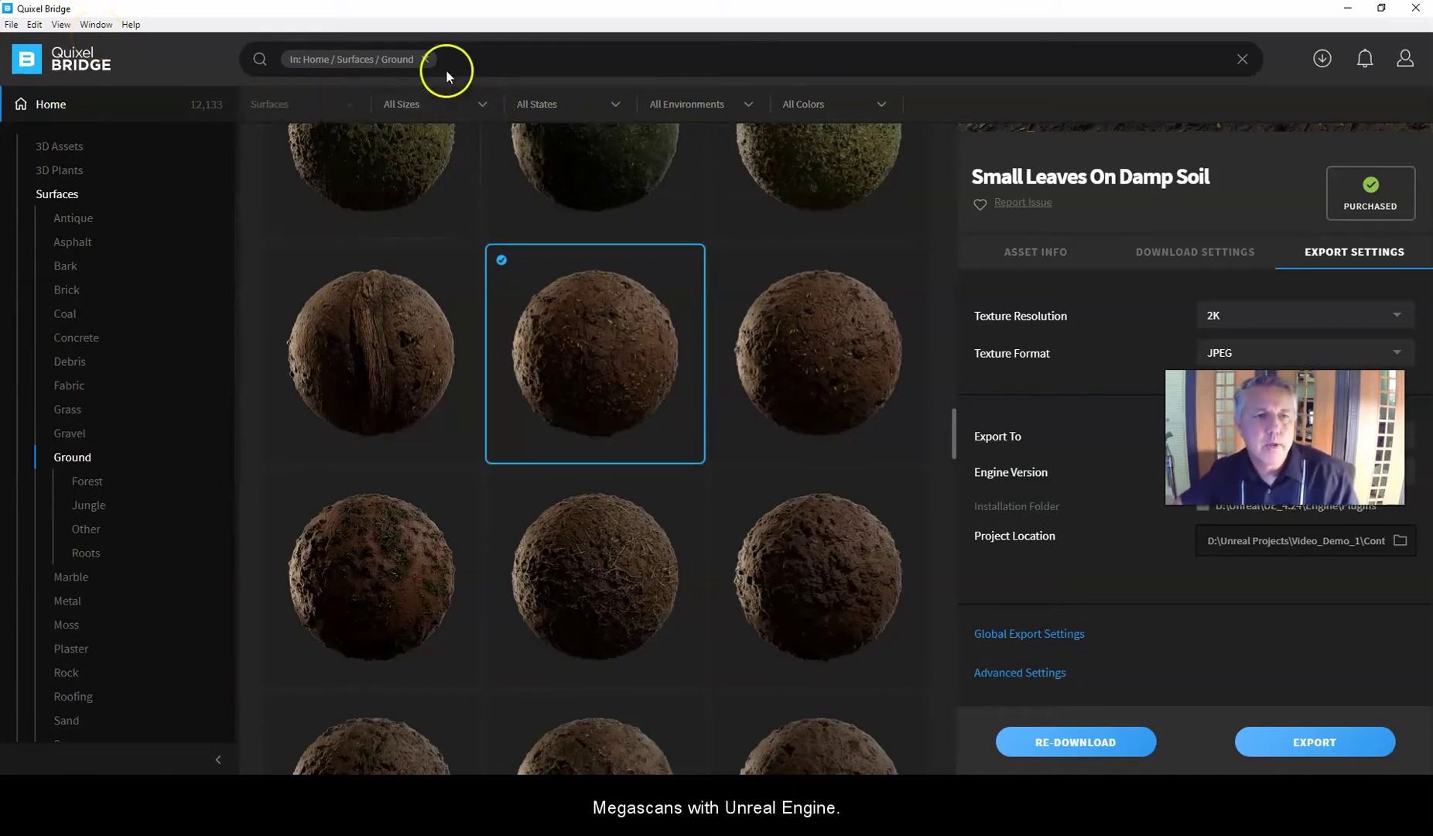
- Browse the Ground surfaces for a garden-like soil and download the Dried Grass On Moss surface
scroll(427, 312, "up", 10)
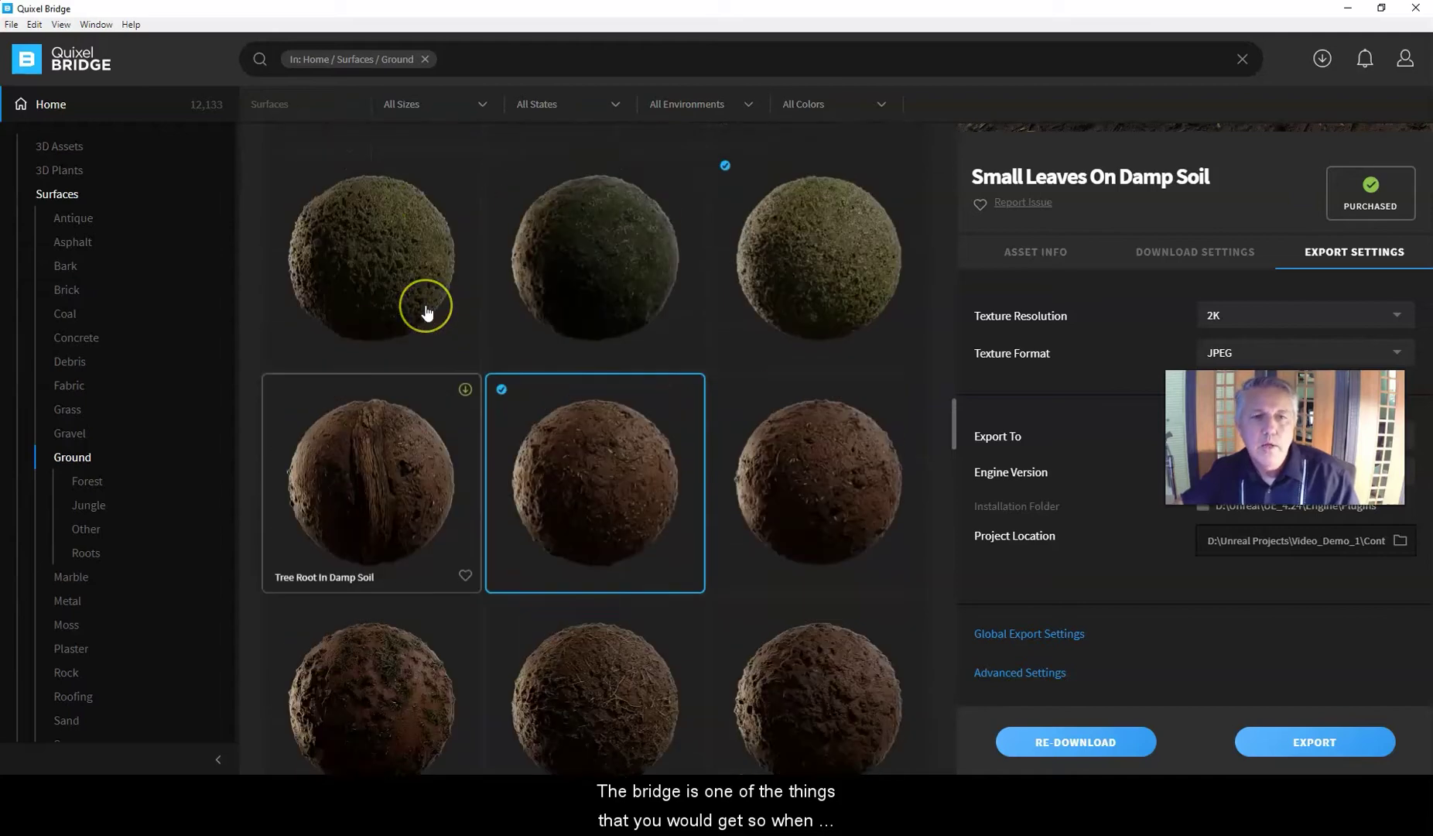
scroll(426, 313, "down", 10)
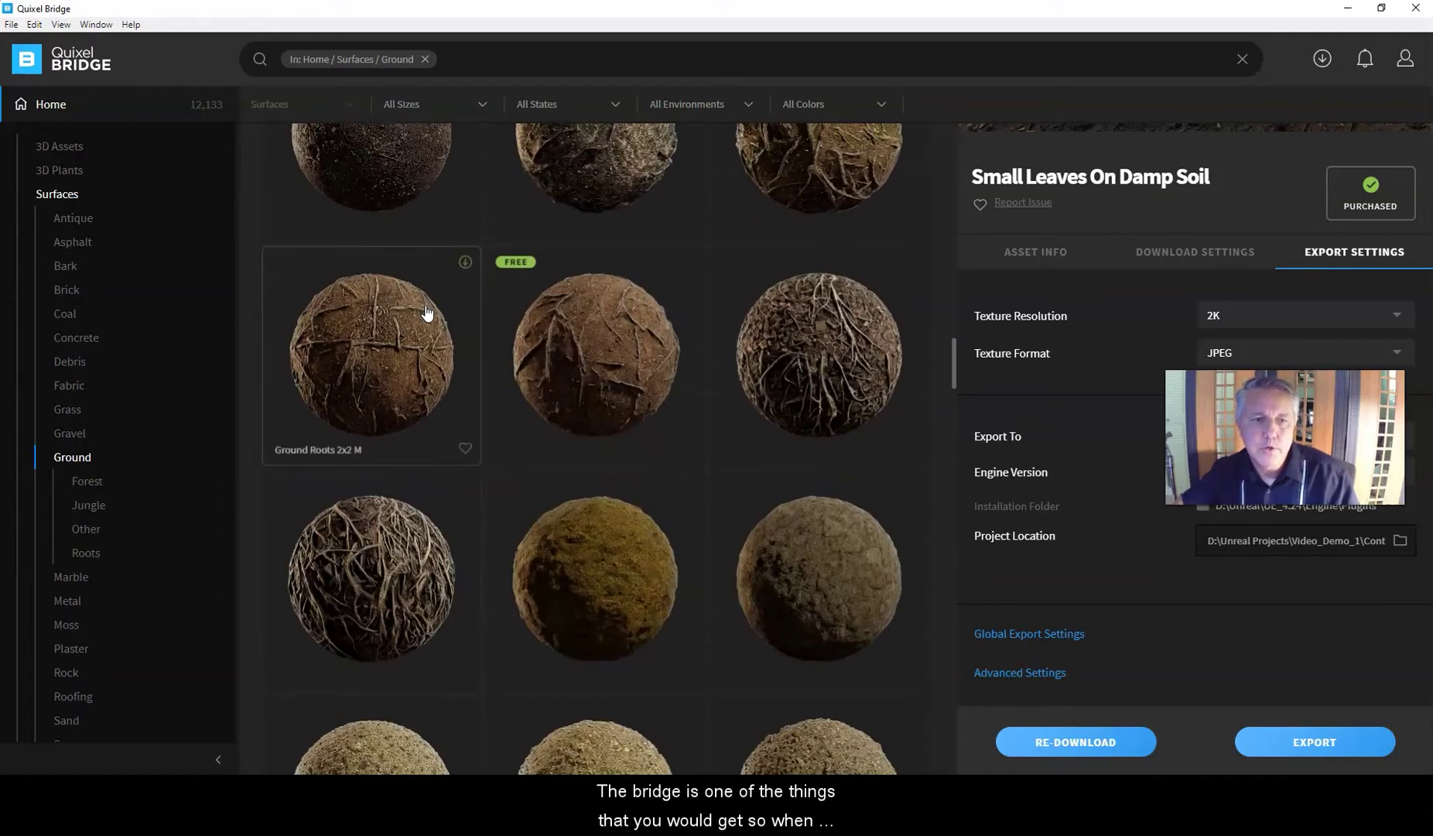
scroll(426, 311, "down", 5)
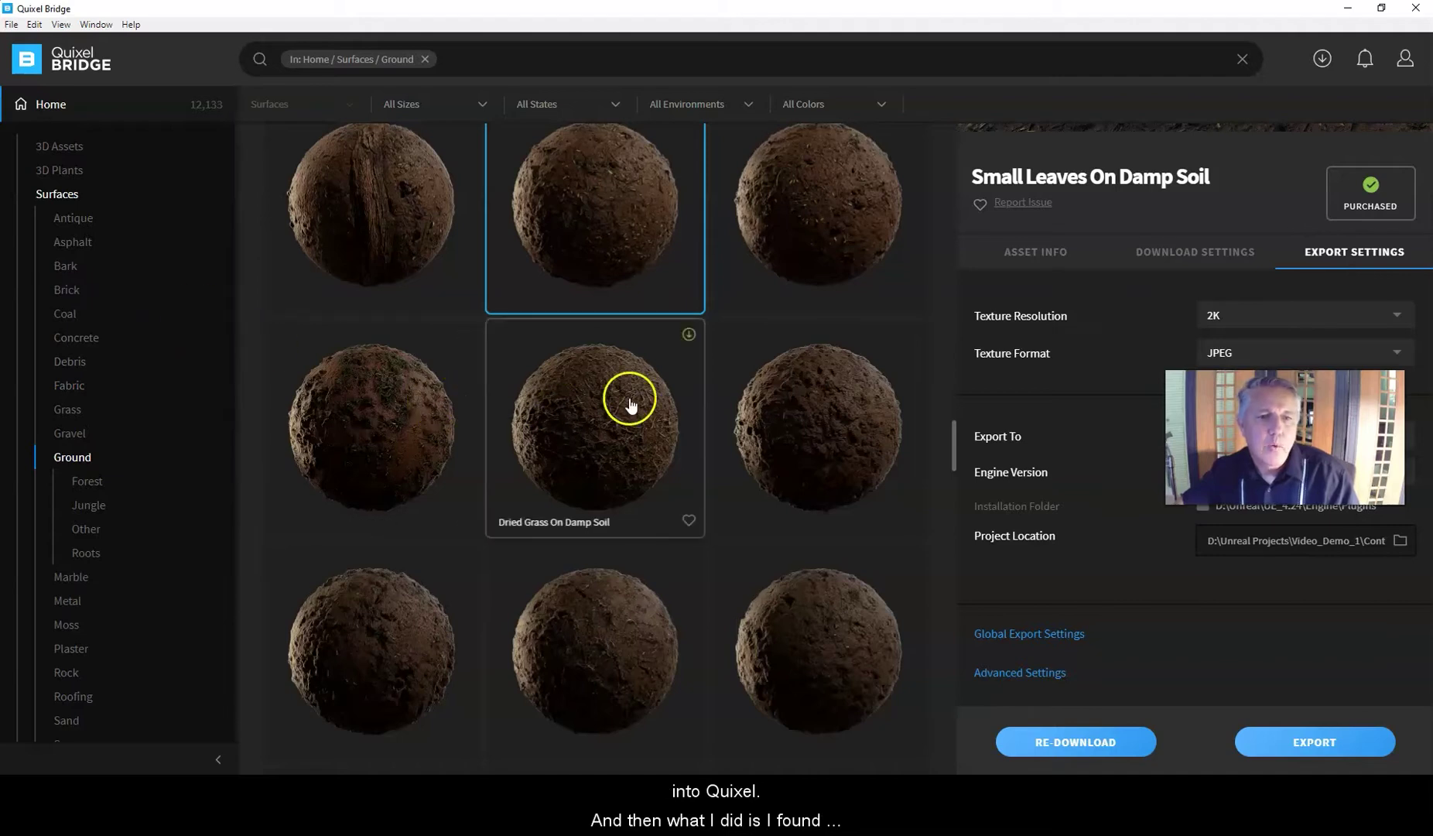
scroll(624, 403, "down", 5)
scroll(625, 404, "down", 5)
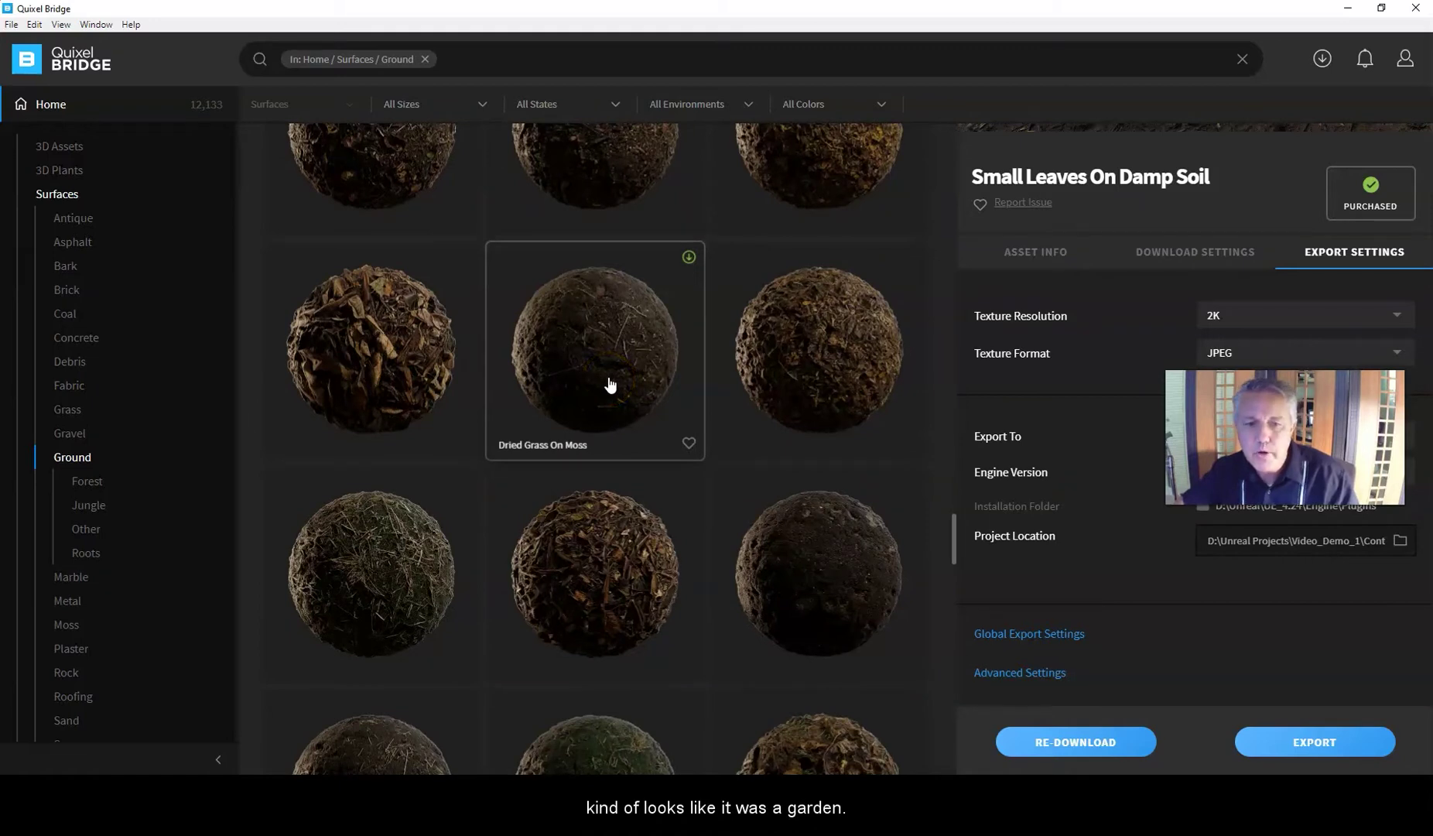
left_click(591, 365)
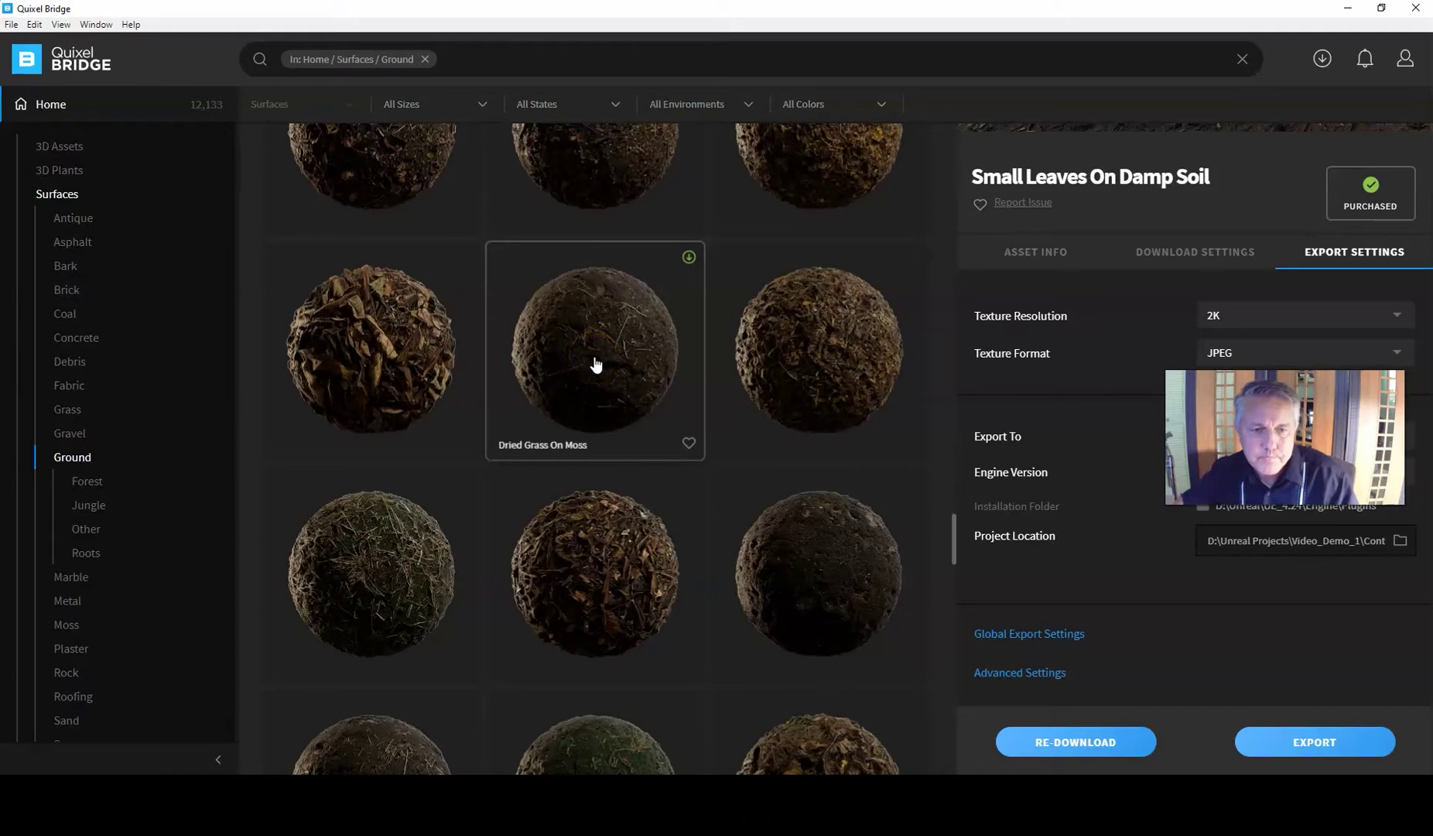
left_click(595, 360)
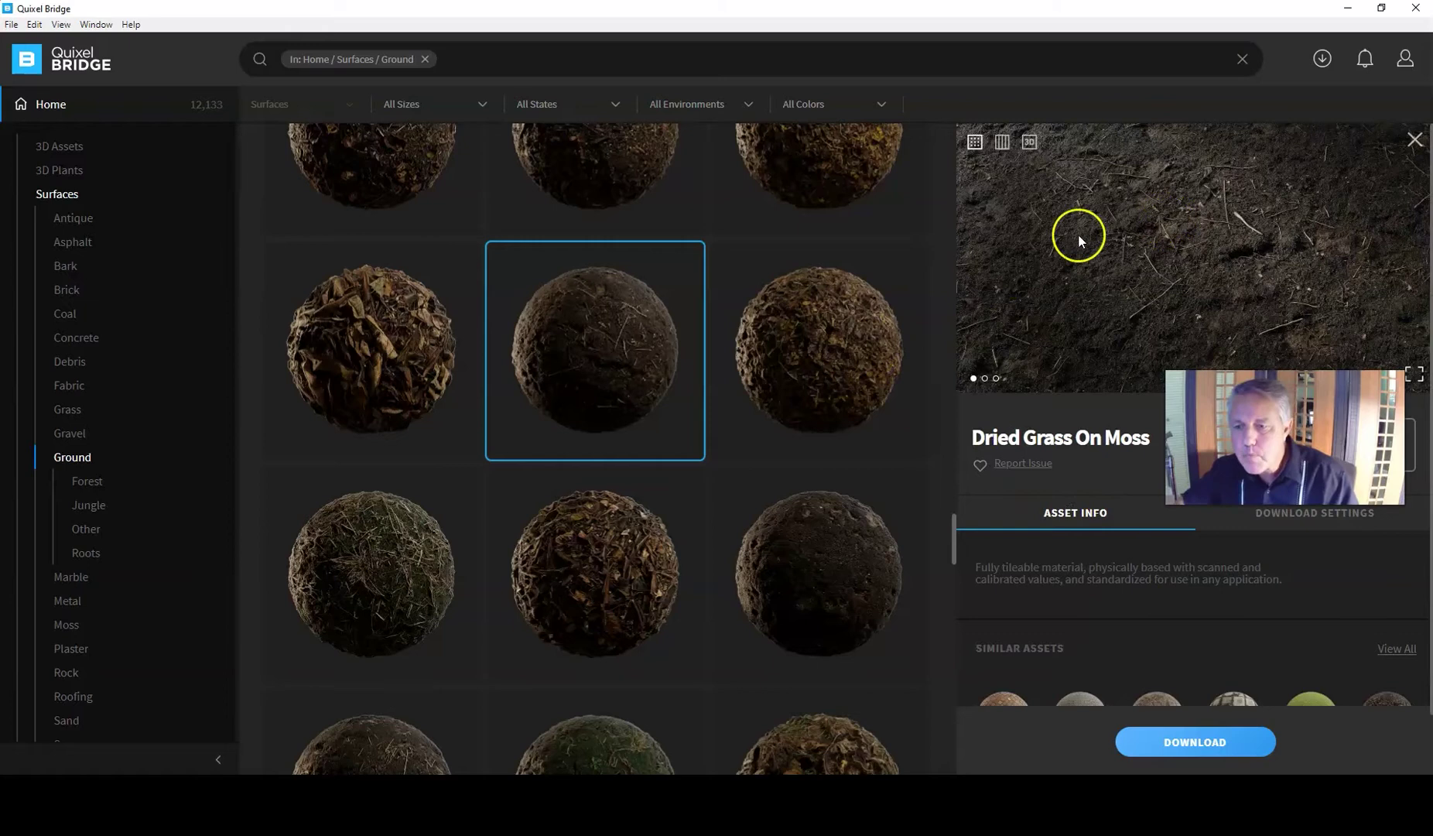
left_click(1208, 748)
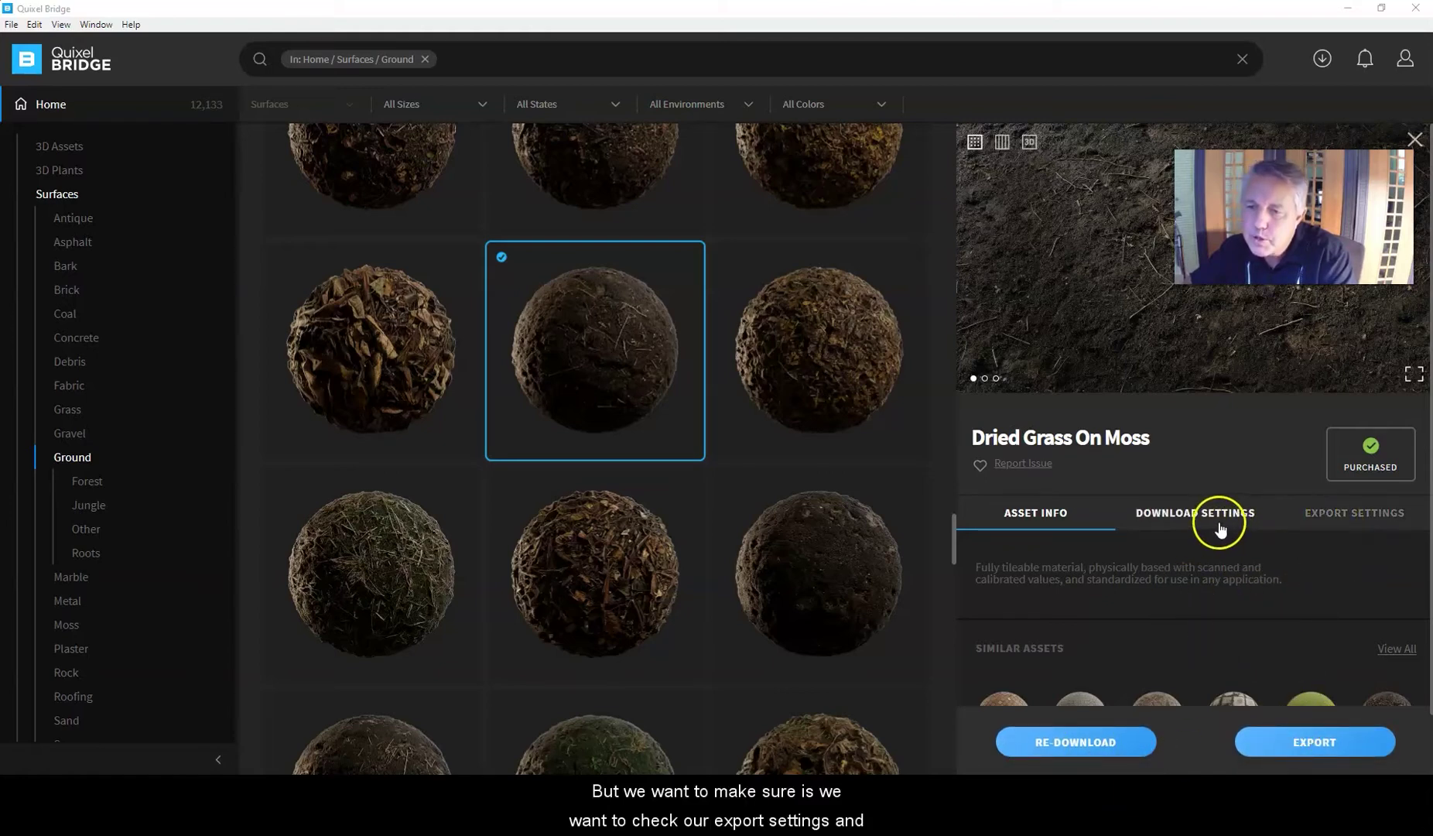
- Check the 2K JPEG export settings and the Video_Demo_1 Content folder as project location, and export Dried Grass On Moss to Unreal Engine 4.24
left_click(1331, 515)
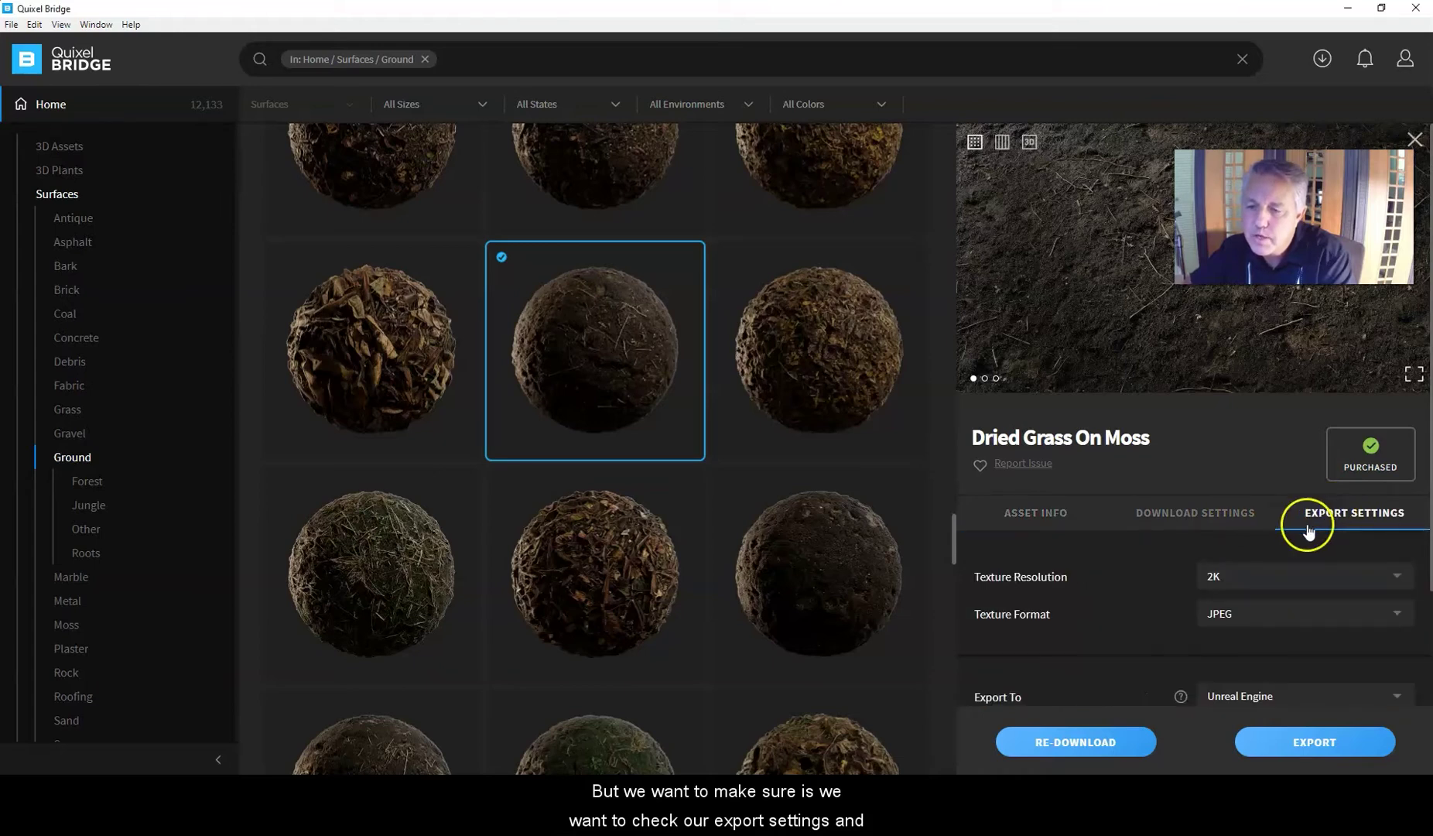
scroll(1211, 550, "down", 2)
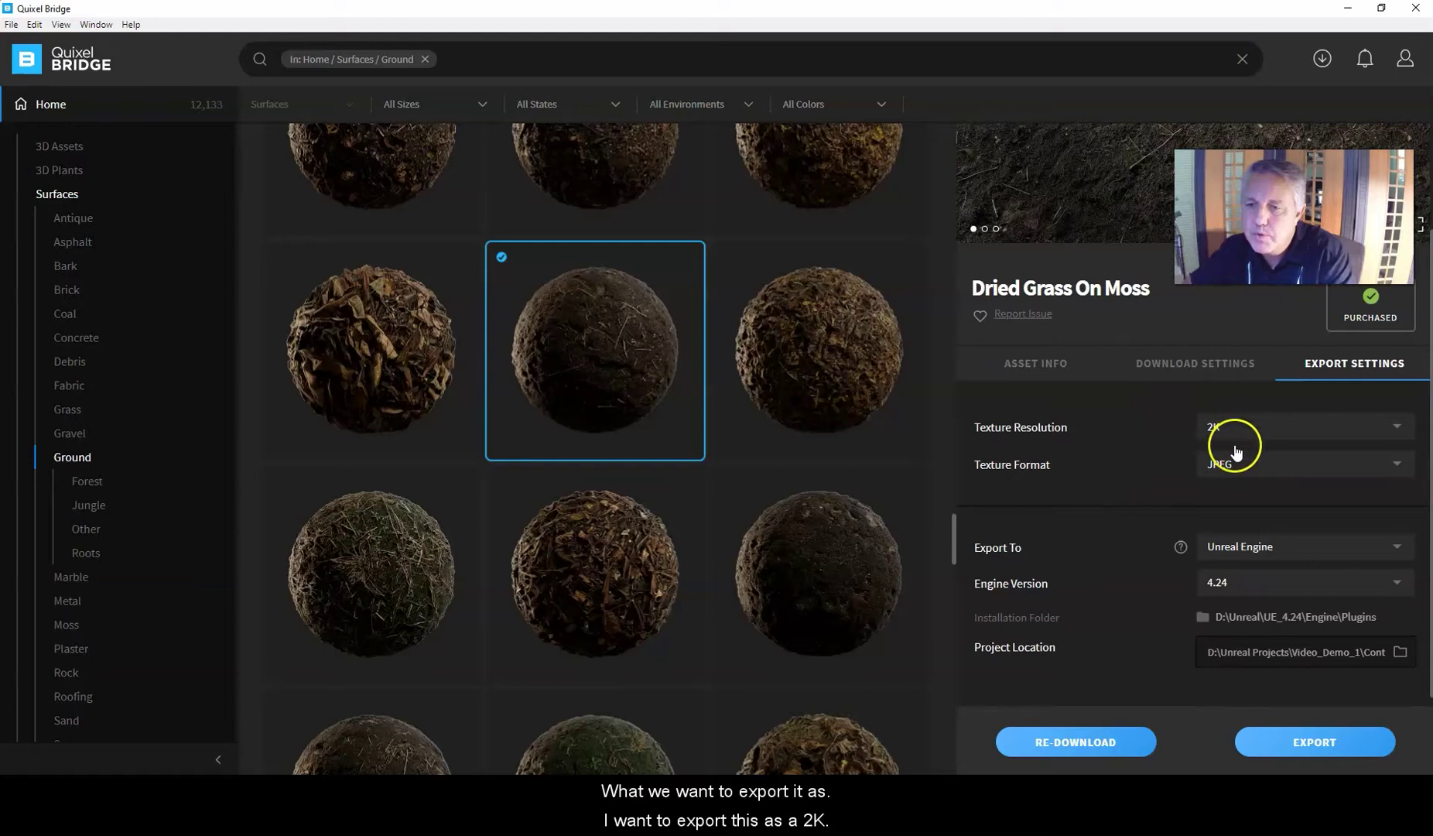
scroll(1196, 468, "down", 1)
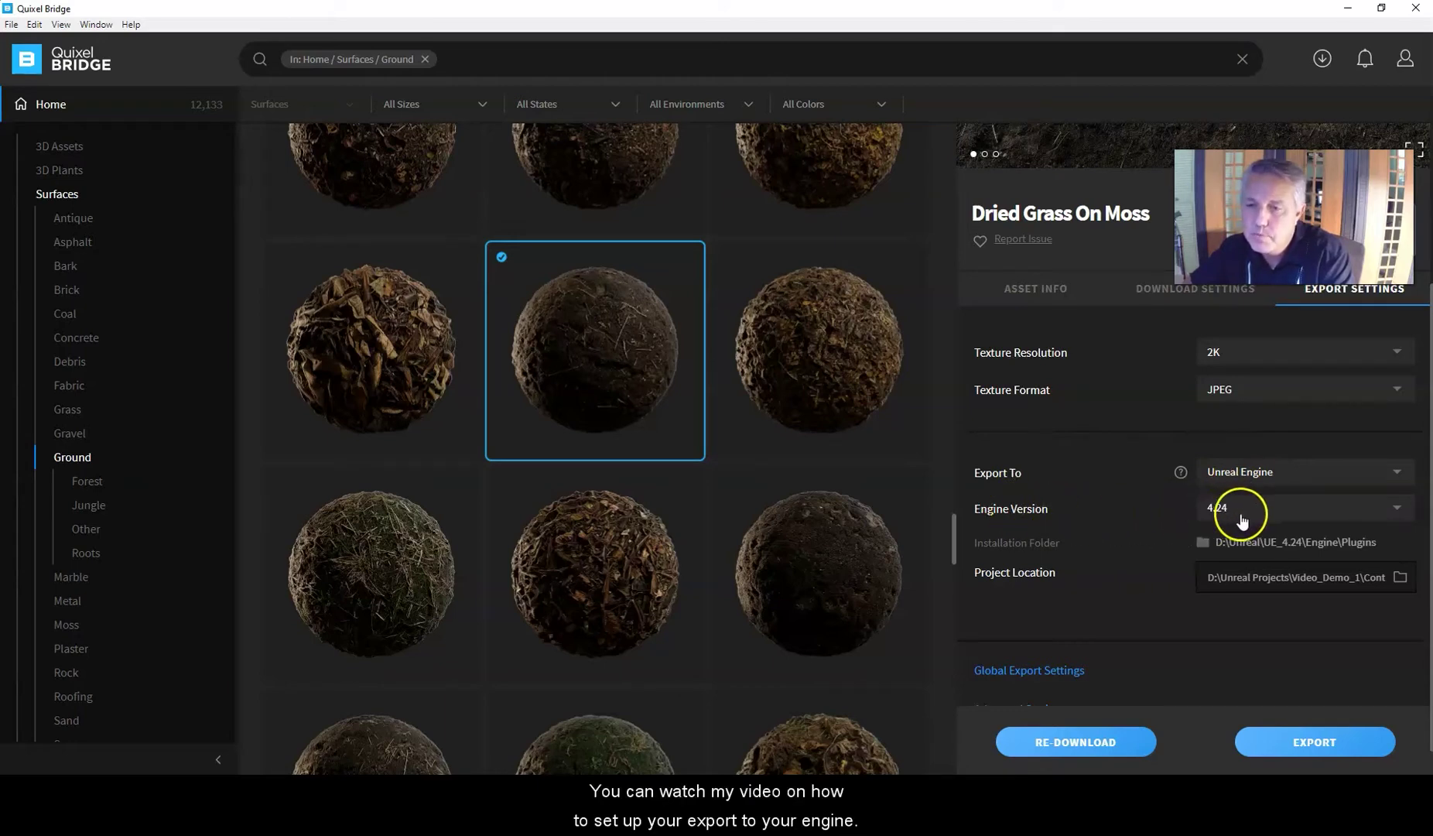
scroll(1162, 520, "down", 1)
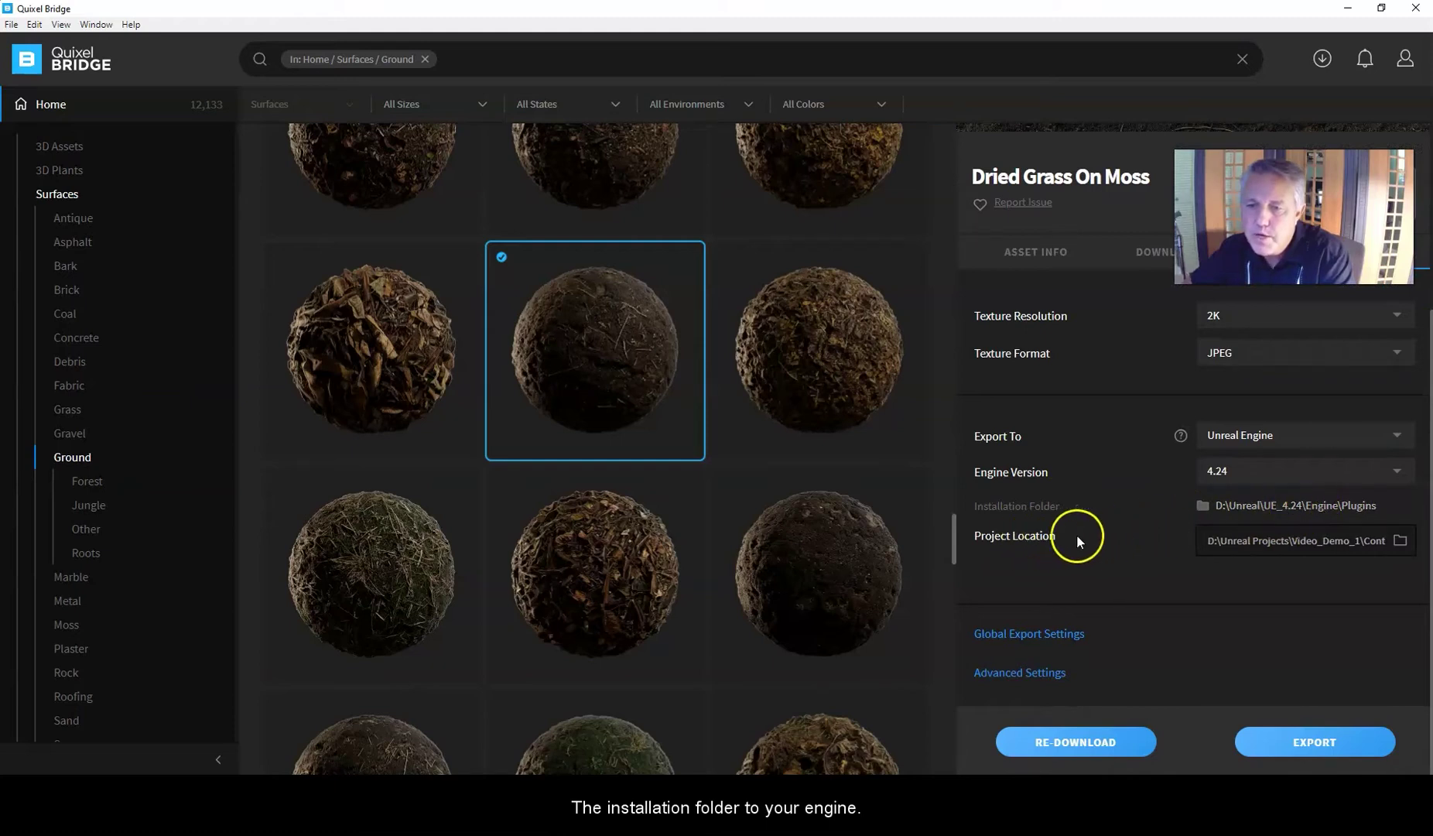
left_click(1401, 541)
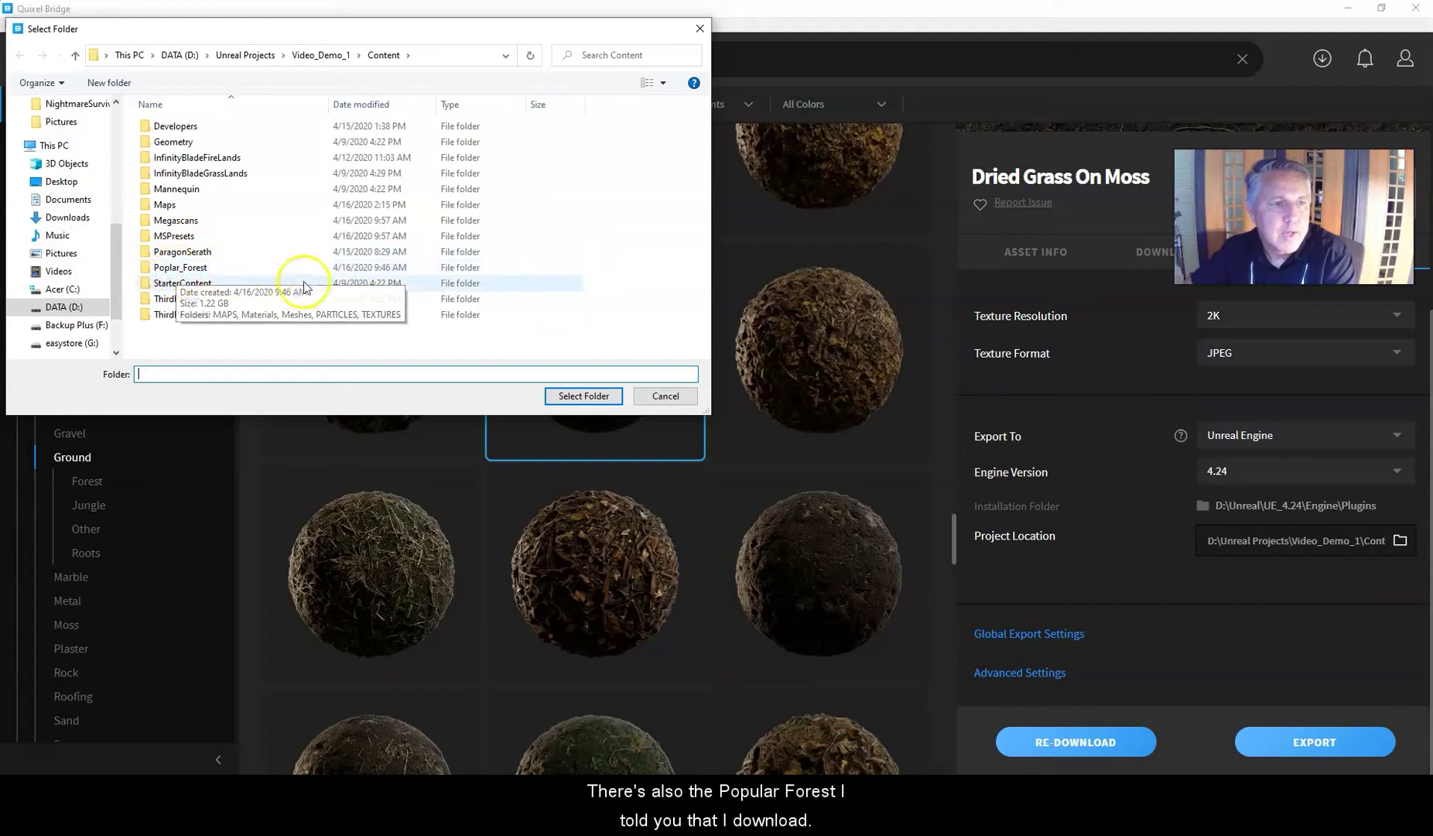
left_click(665, 397)
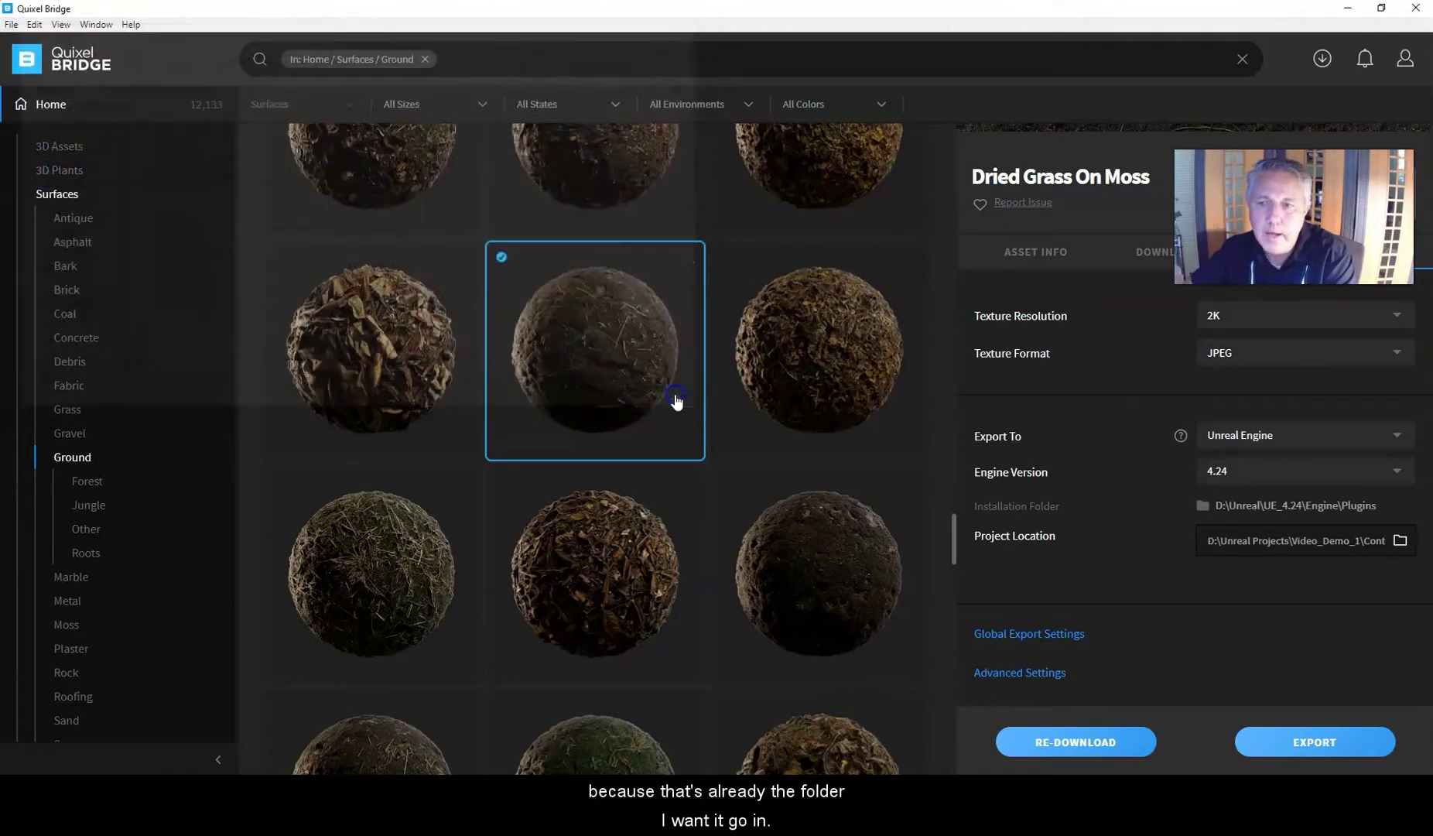
left_click(1319, 736)
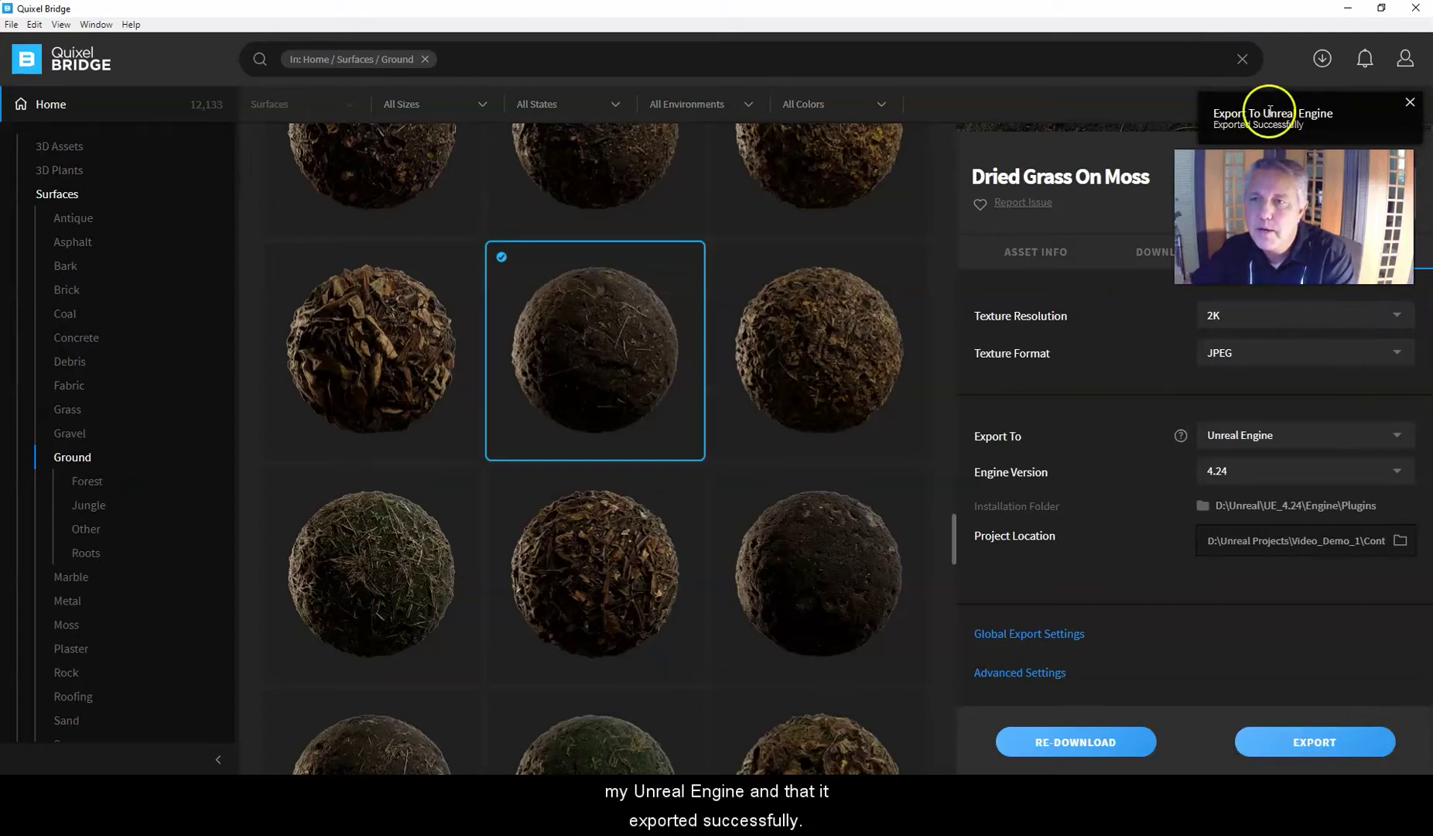
- Switch to the Unreal Editor and accept the import of the sb1hqap_2K_Normal texture as a normal map
left_click(1346, 9)
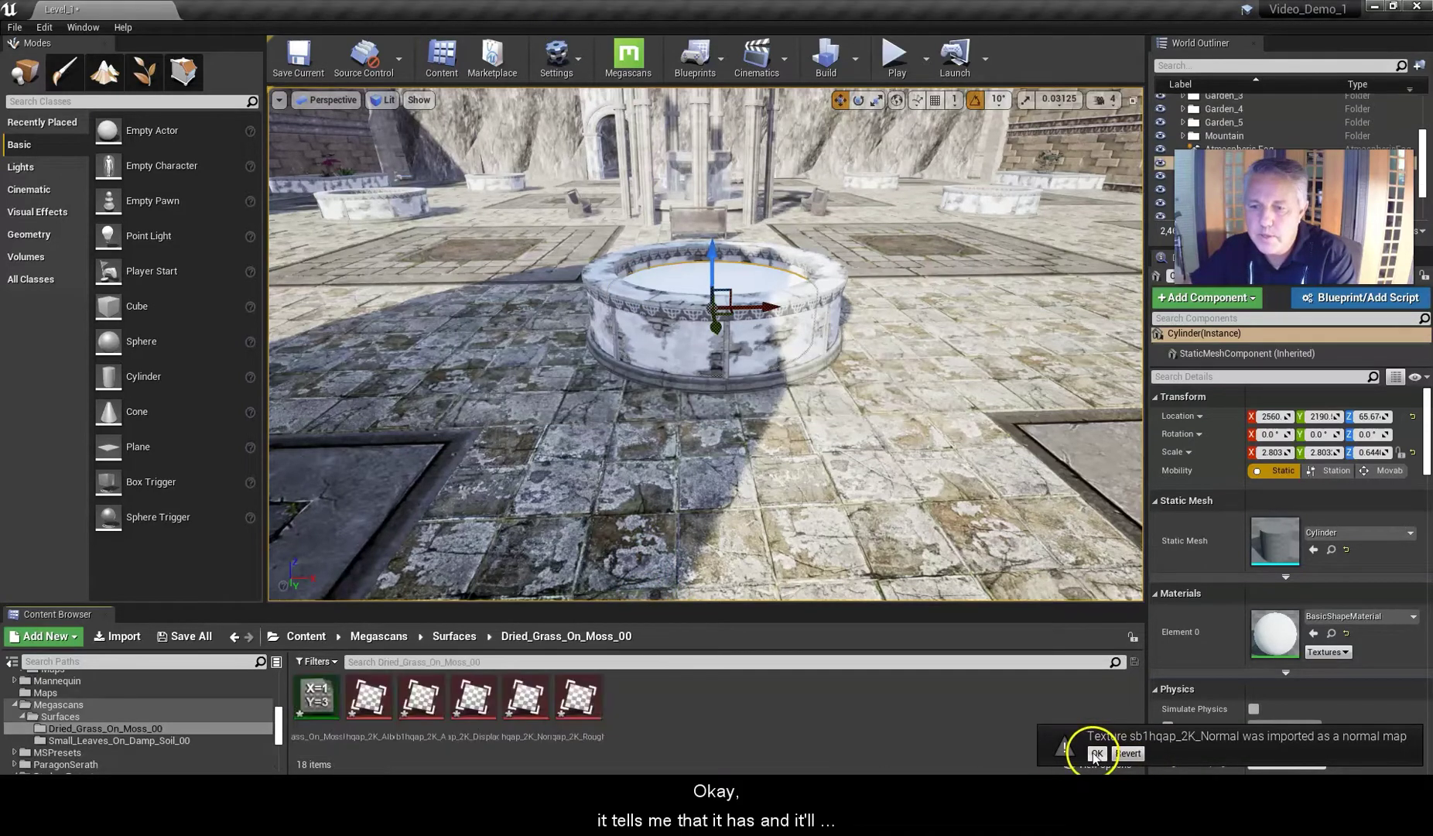
mouse_move(520, 700)
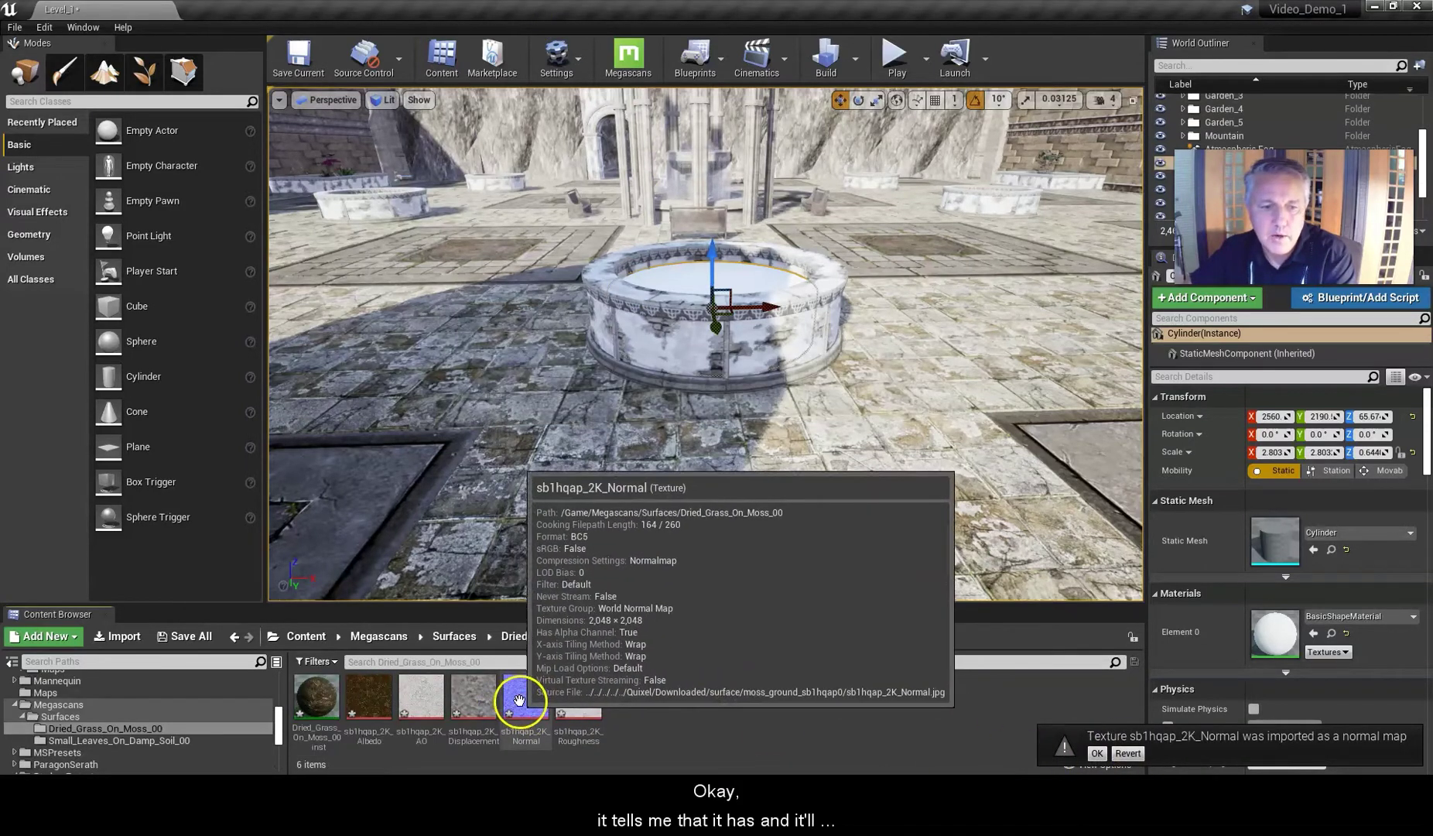
left_click(1098, 754)
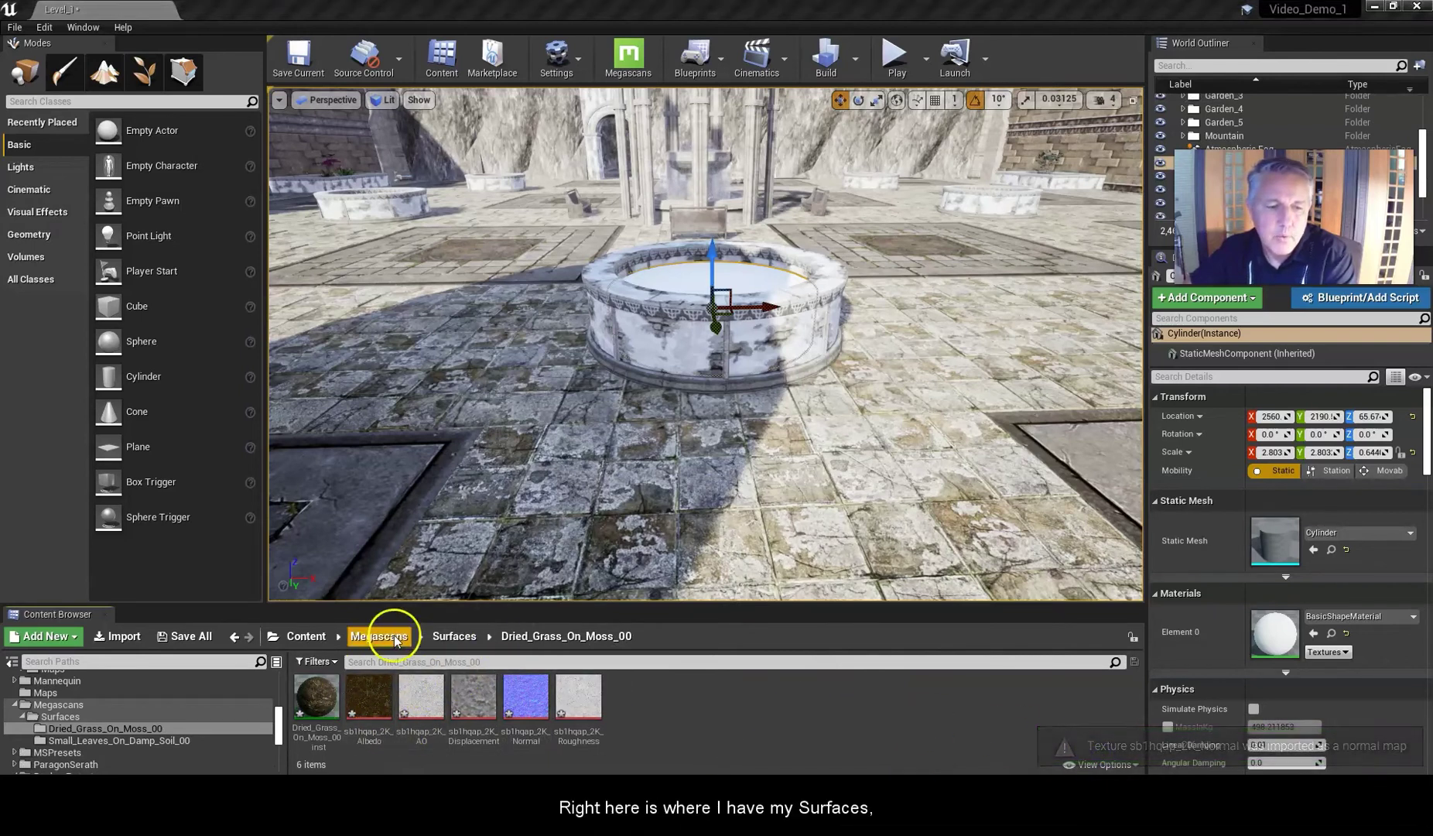
- Show where the imported surface is stored by browsing from Content through Megascans and Surfaces into Dried_Grass_On_Moss_00
mouse_move(368, 695)
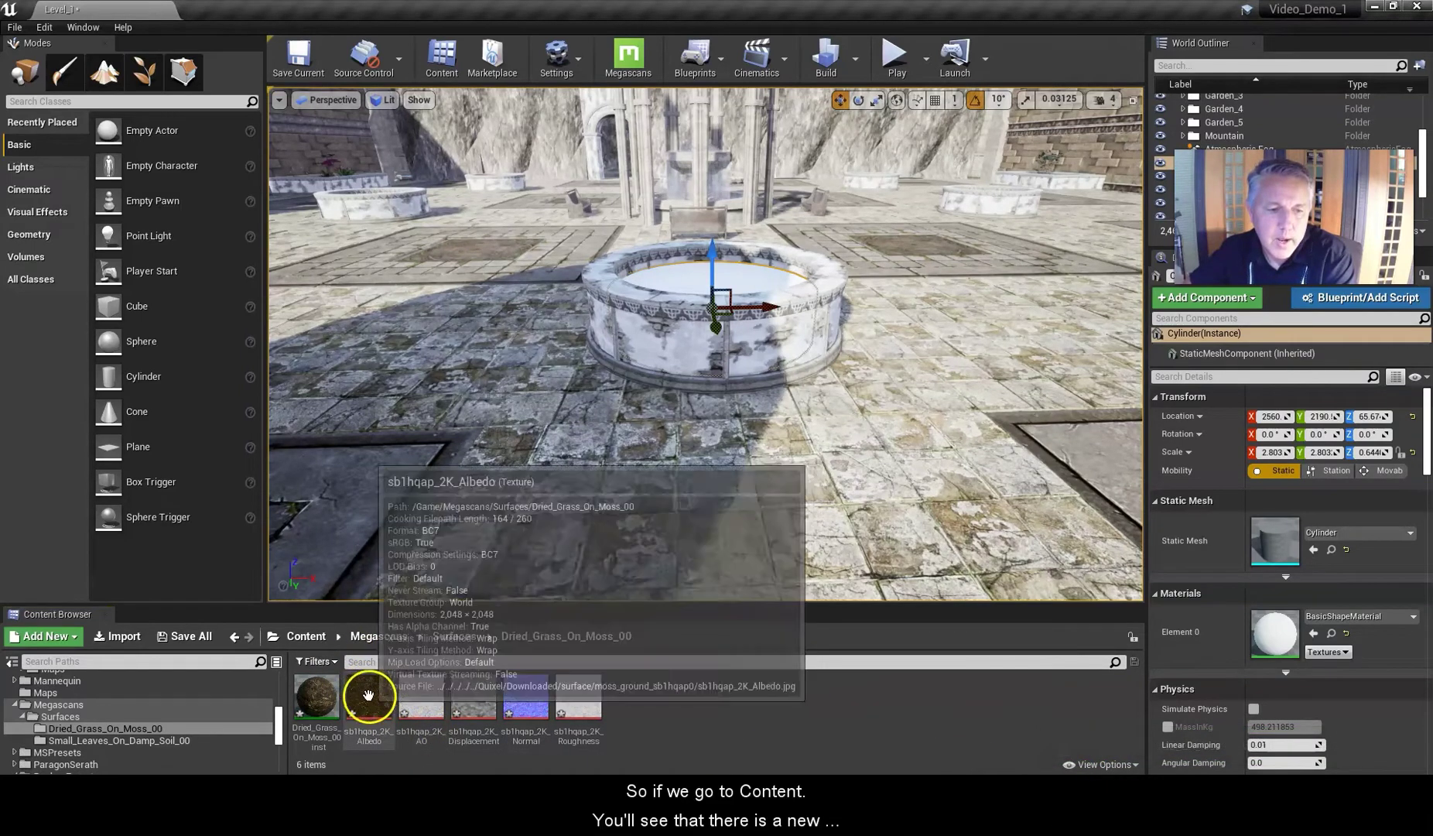
left_click(326, 636)
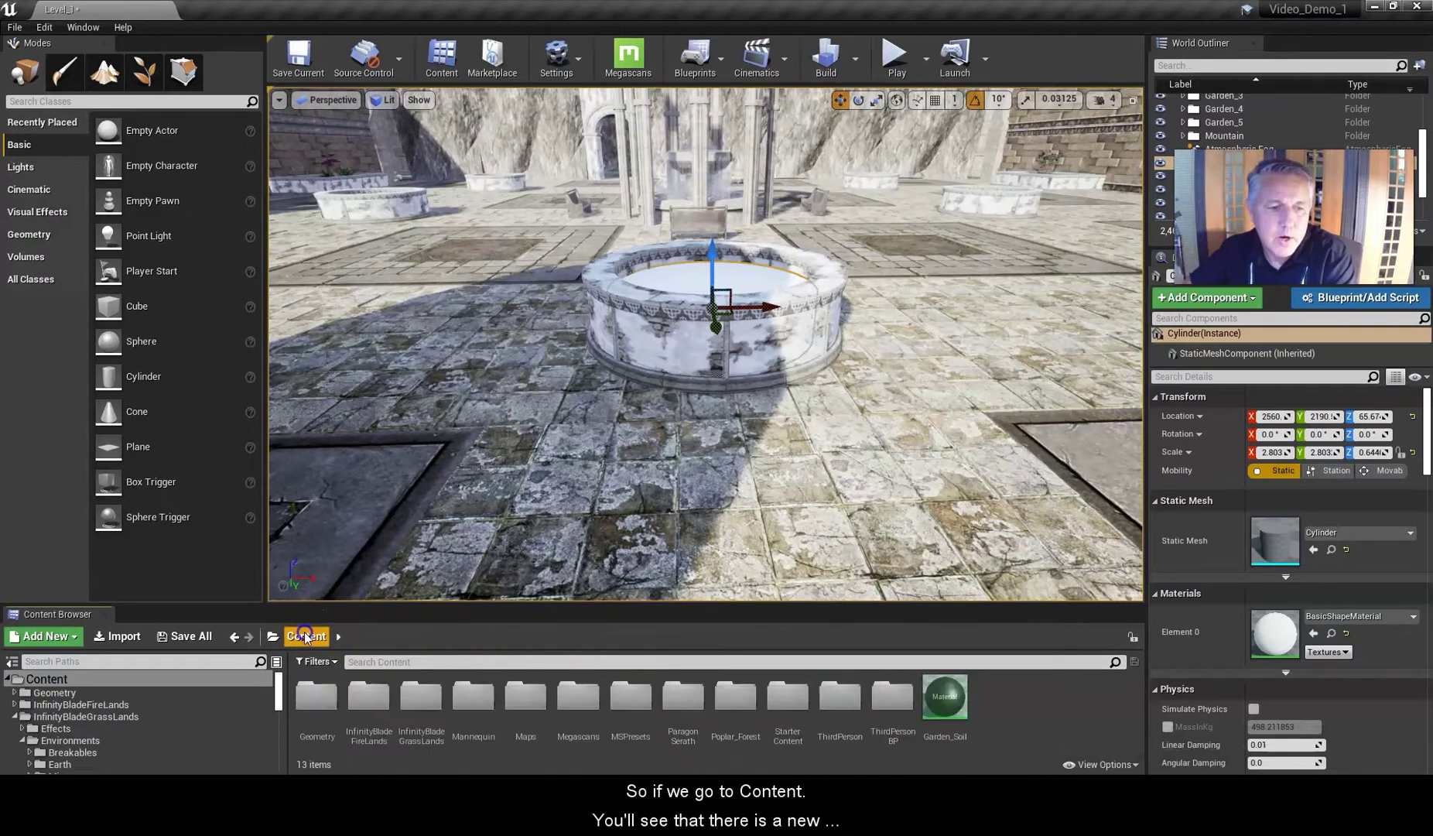
double_click(577, 697)
double_click(318, 692)
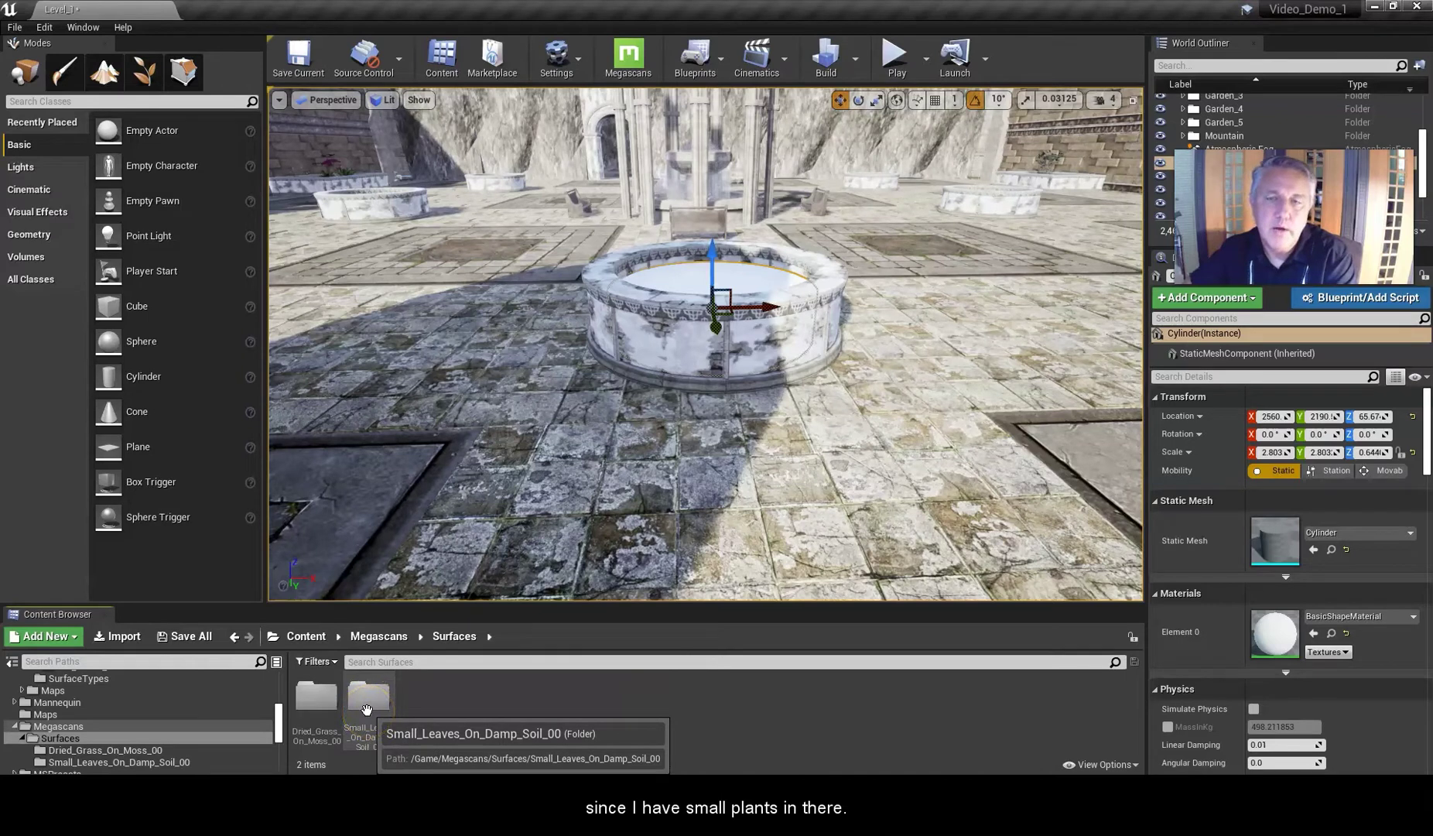
left_click(324, 709)
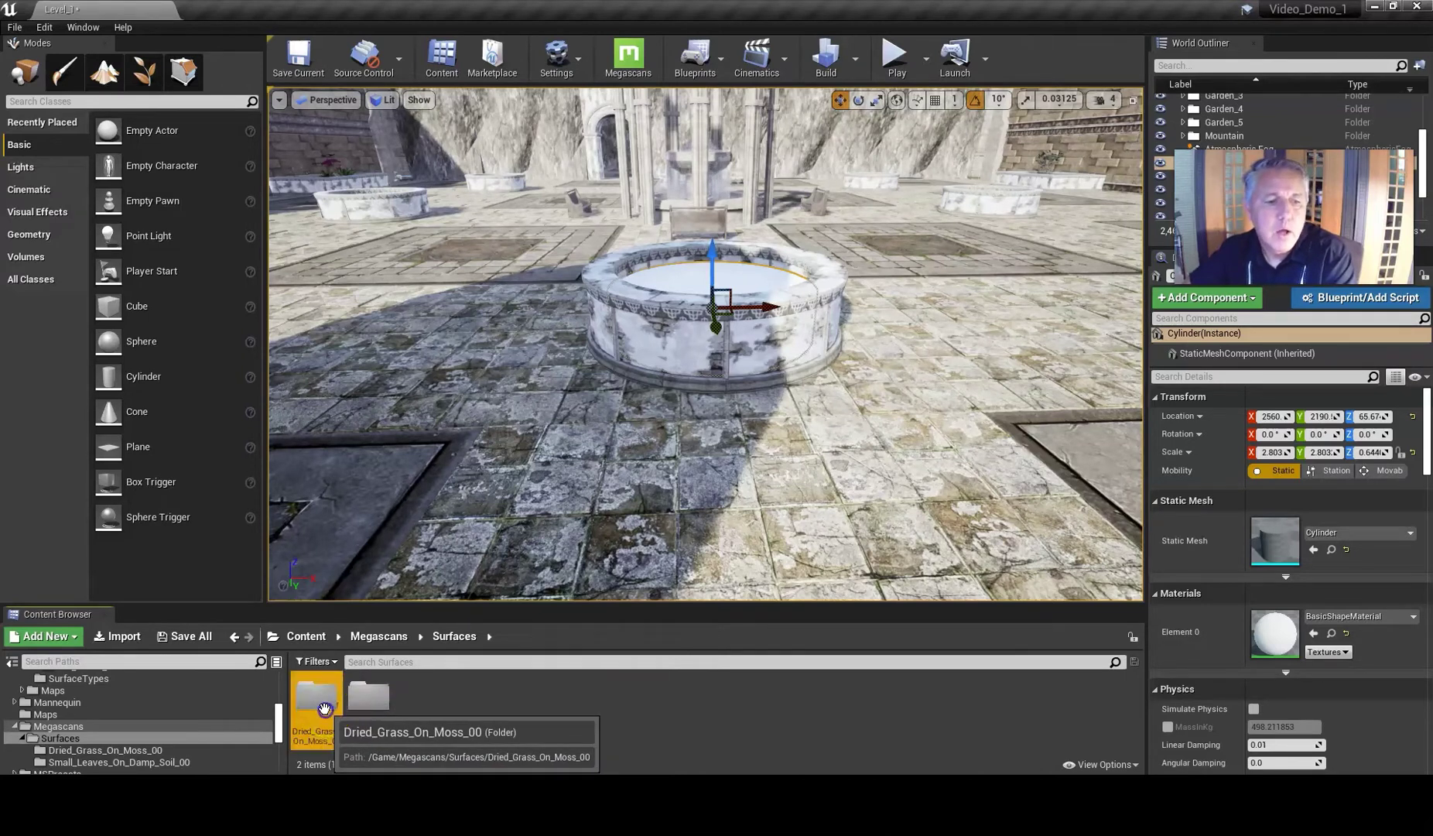
double_click(324, 708)
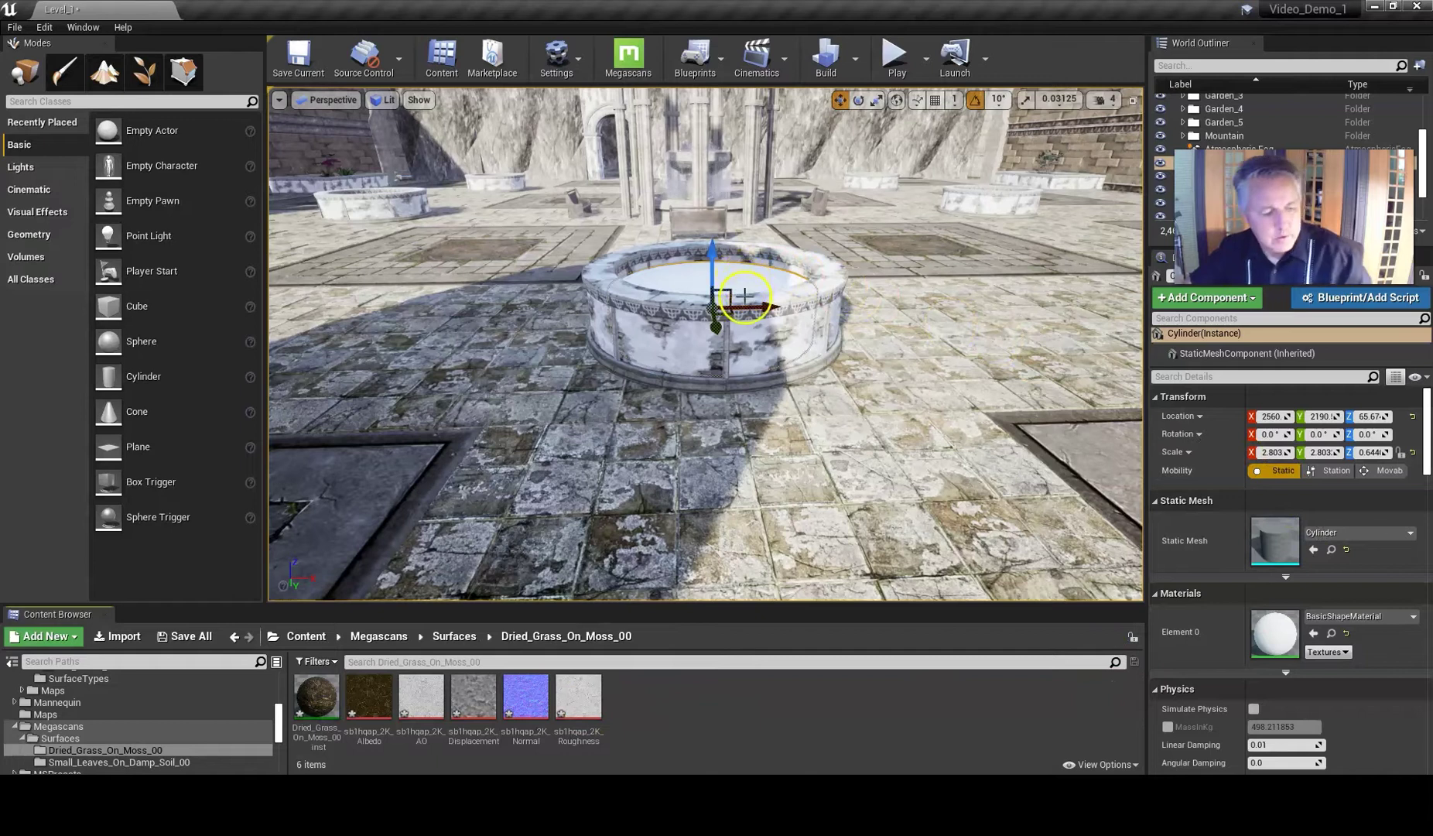
- Assign the Dried_Grass_On_Moss_00_inst material instance to Element 0 of the cylinder in the round planter
left_click_drag(664, 401, 623, 427, "alt")
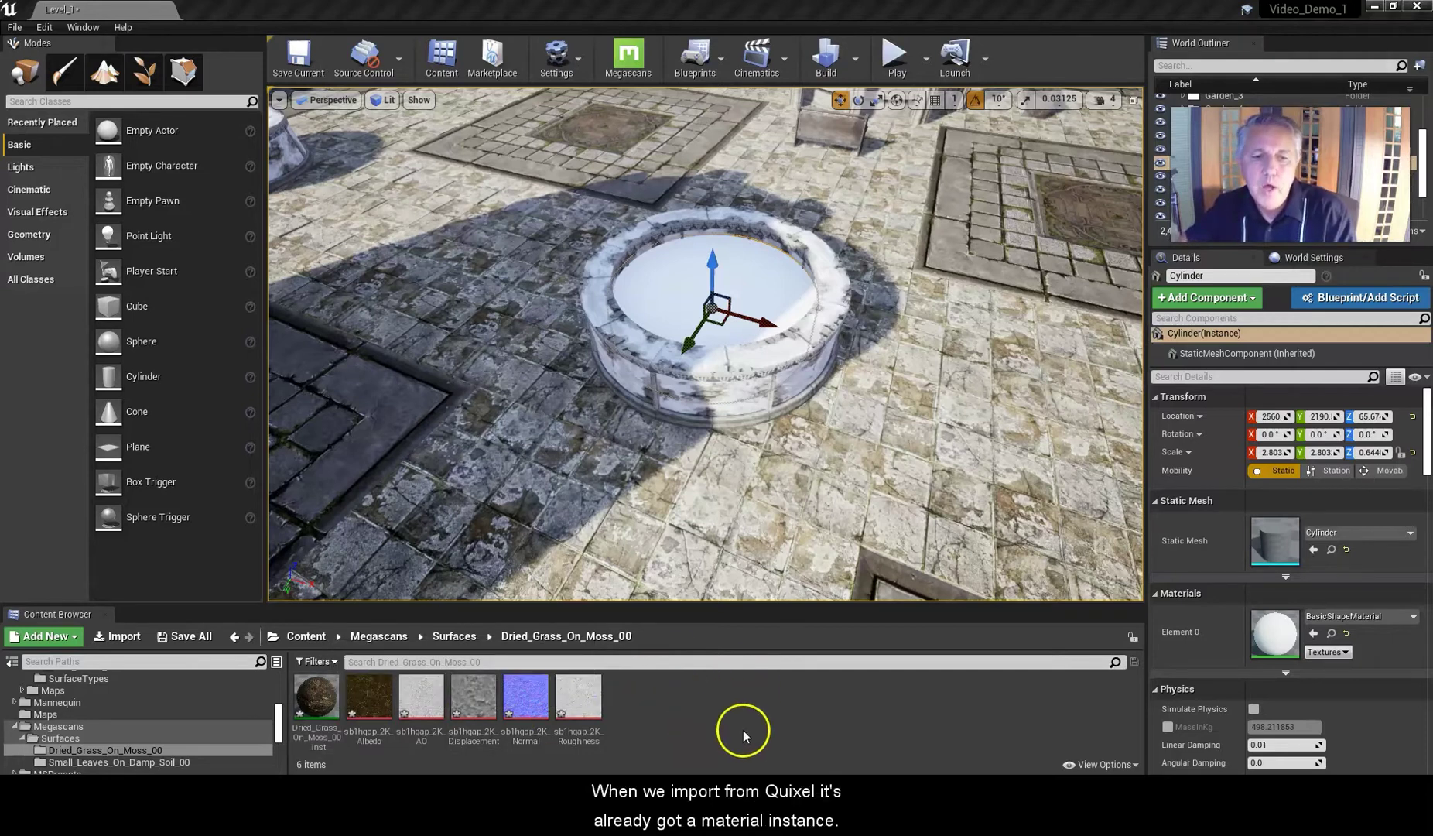
mouse_move(544, 695)
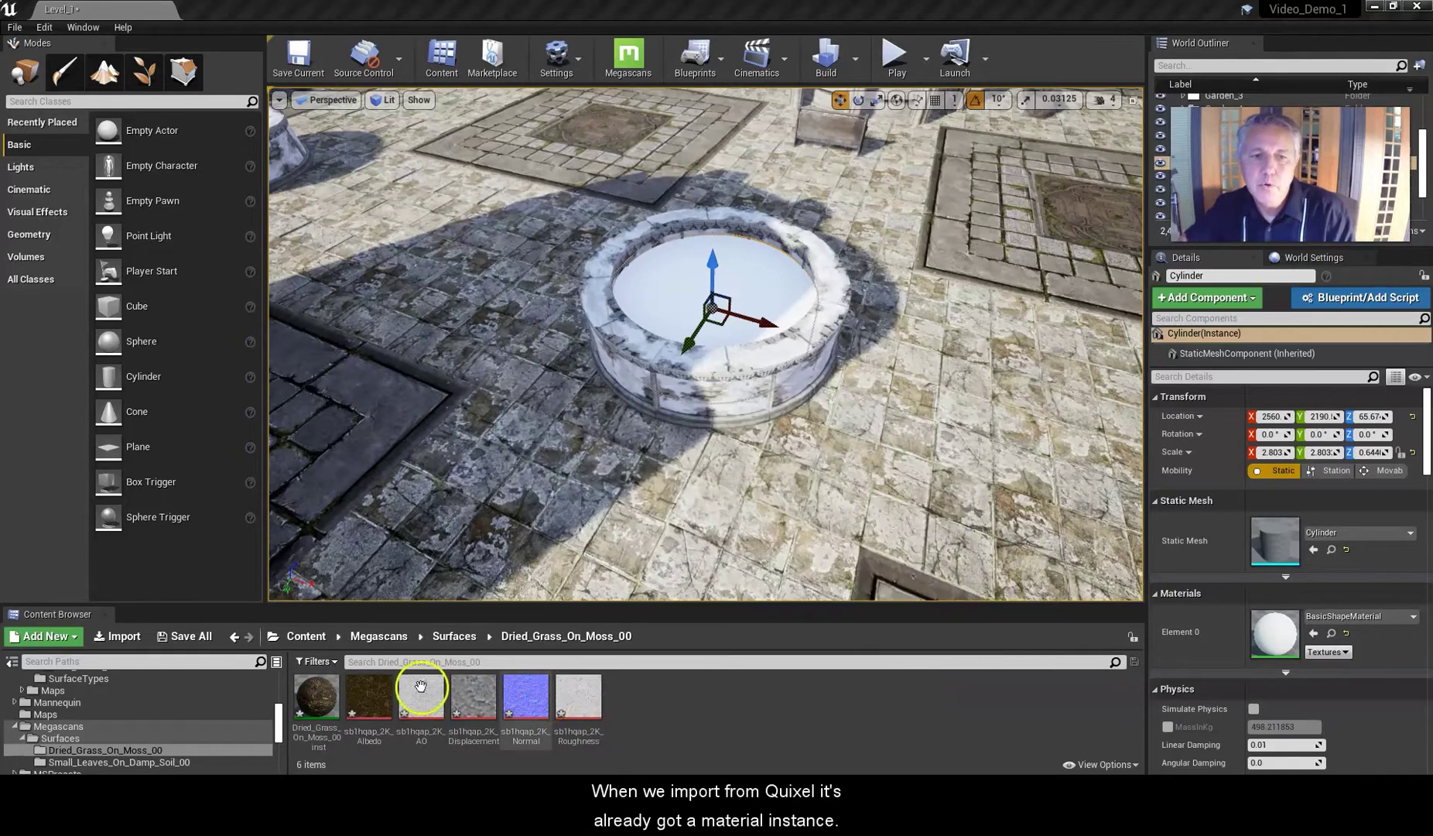
mouse_move(321, 706)
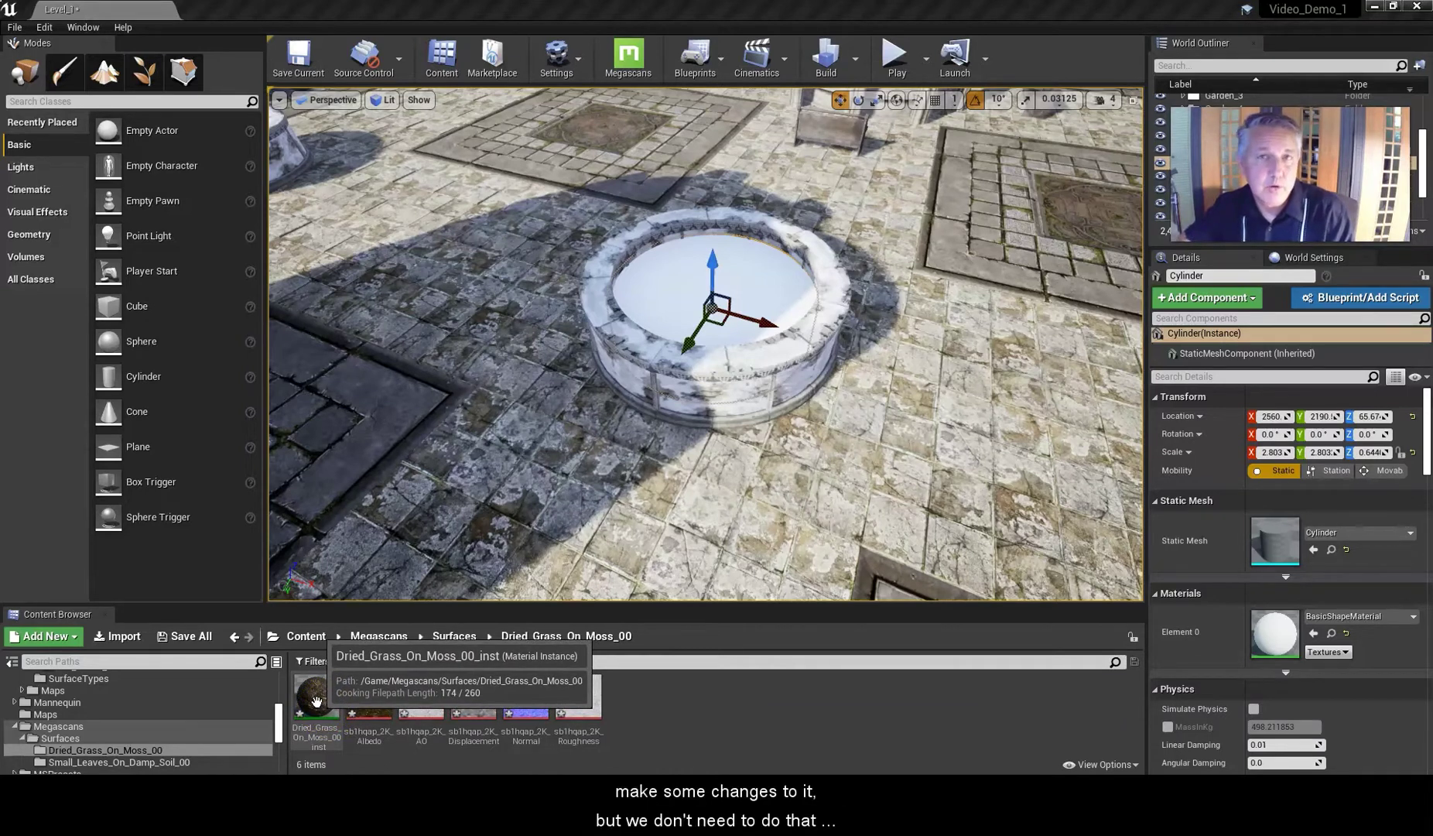
left_click(317, 699)
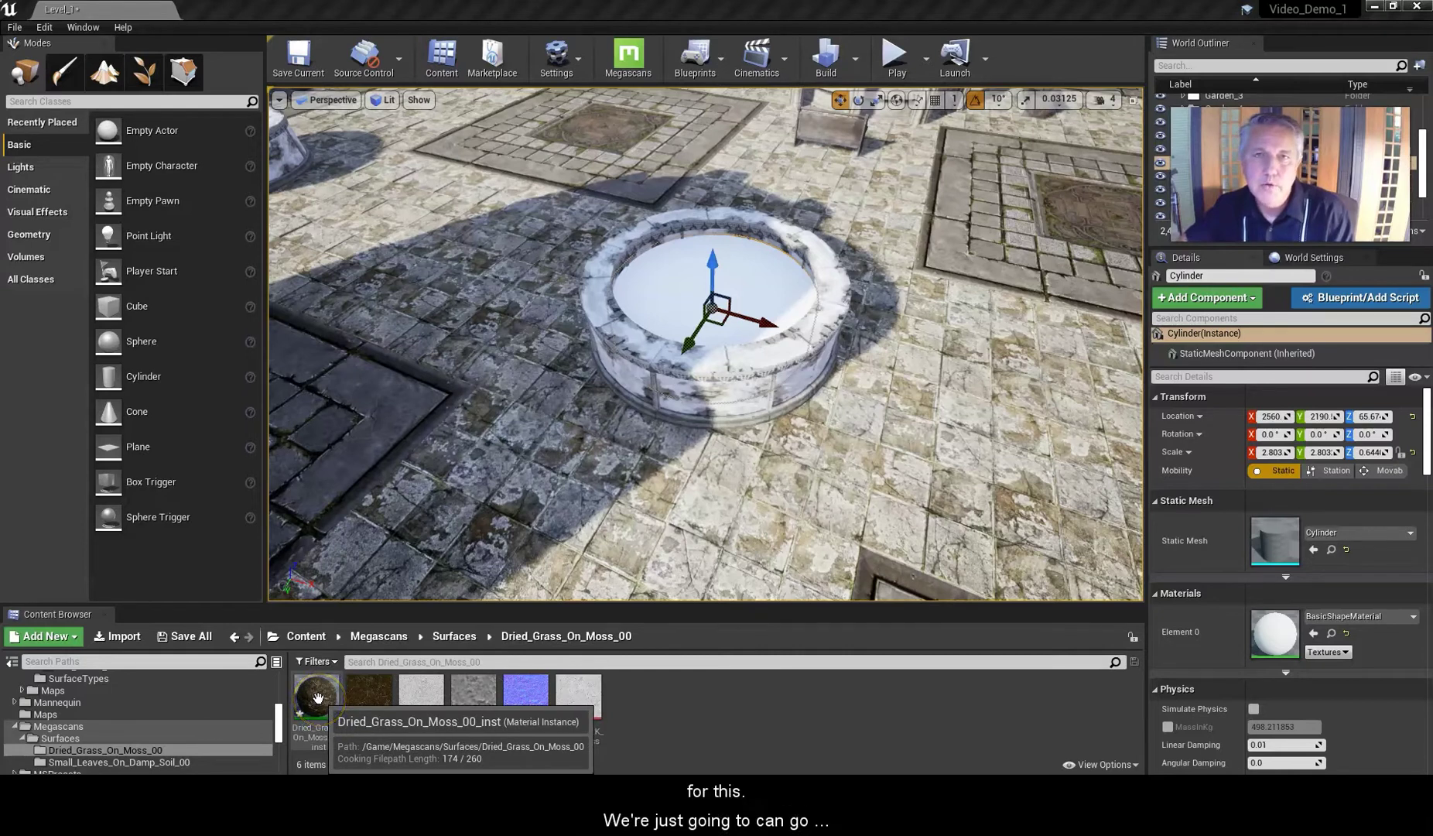
left_click(317, 698)
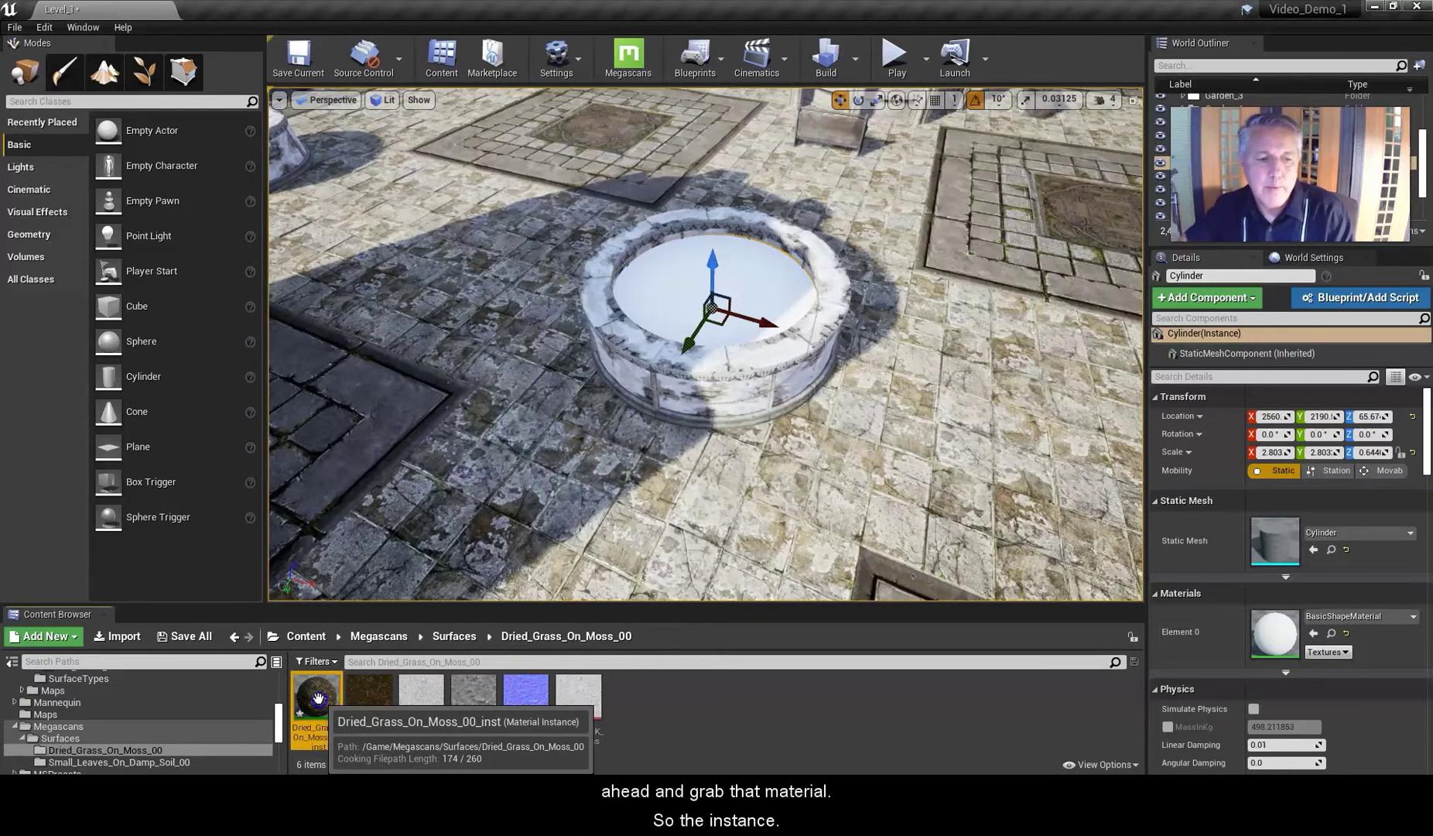
left_click_drag(317, 699, 1279, 639)
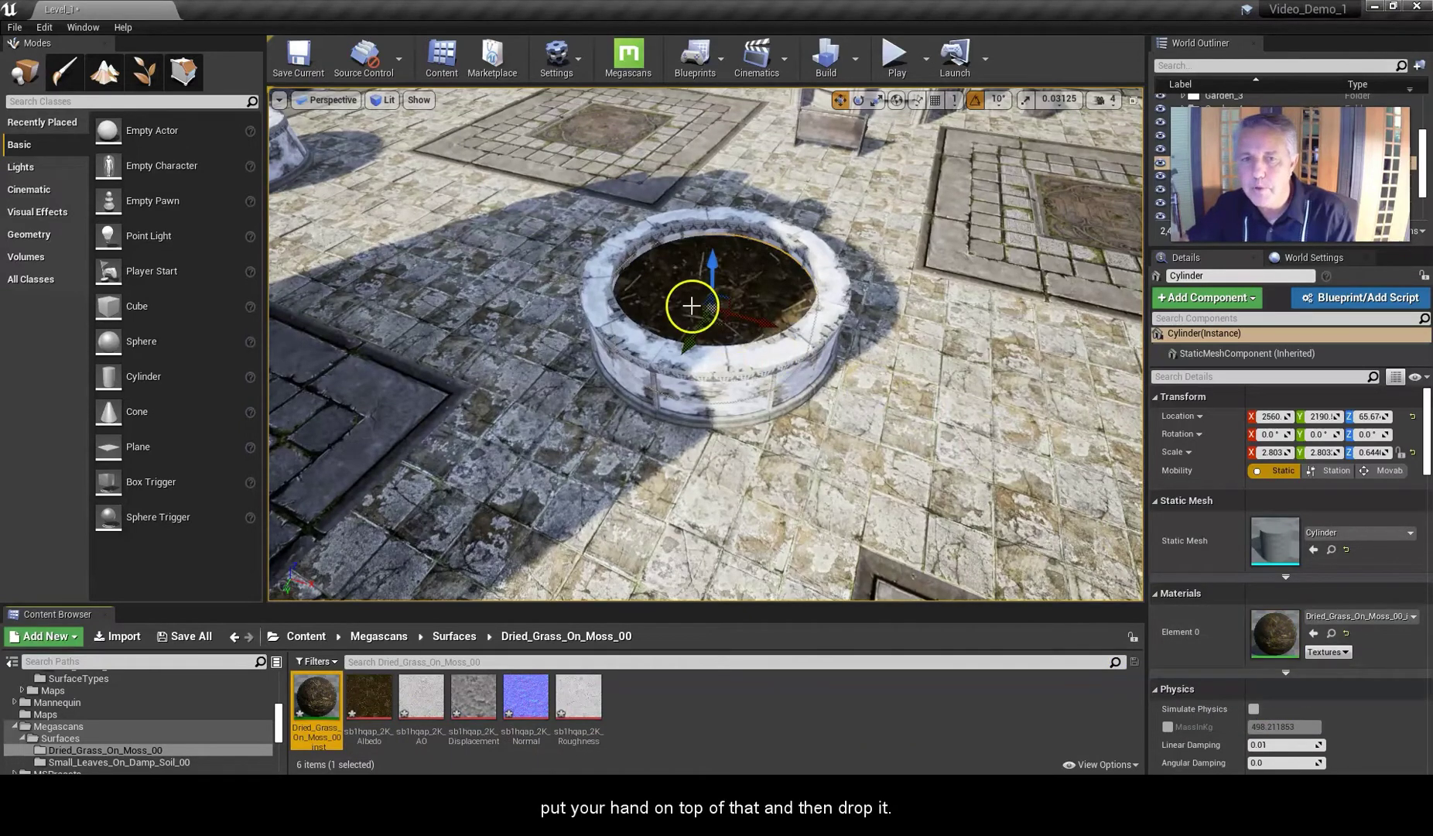
- Examine the soil surface inside the round planter up close and from several angles
scroll(702, 309, "up", 2)
scroll(702, 309, "up", 3)
scroll(678, 320, "up", 3)
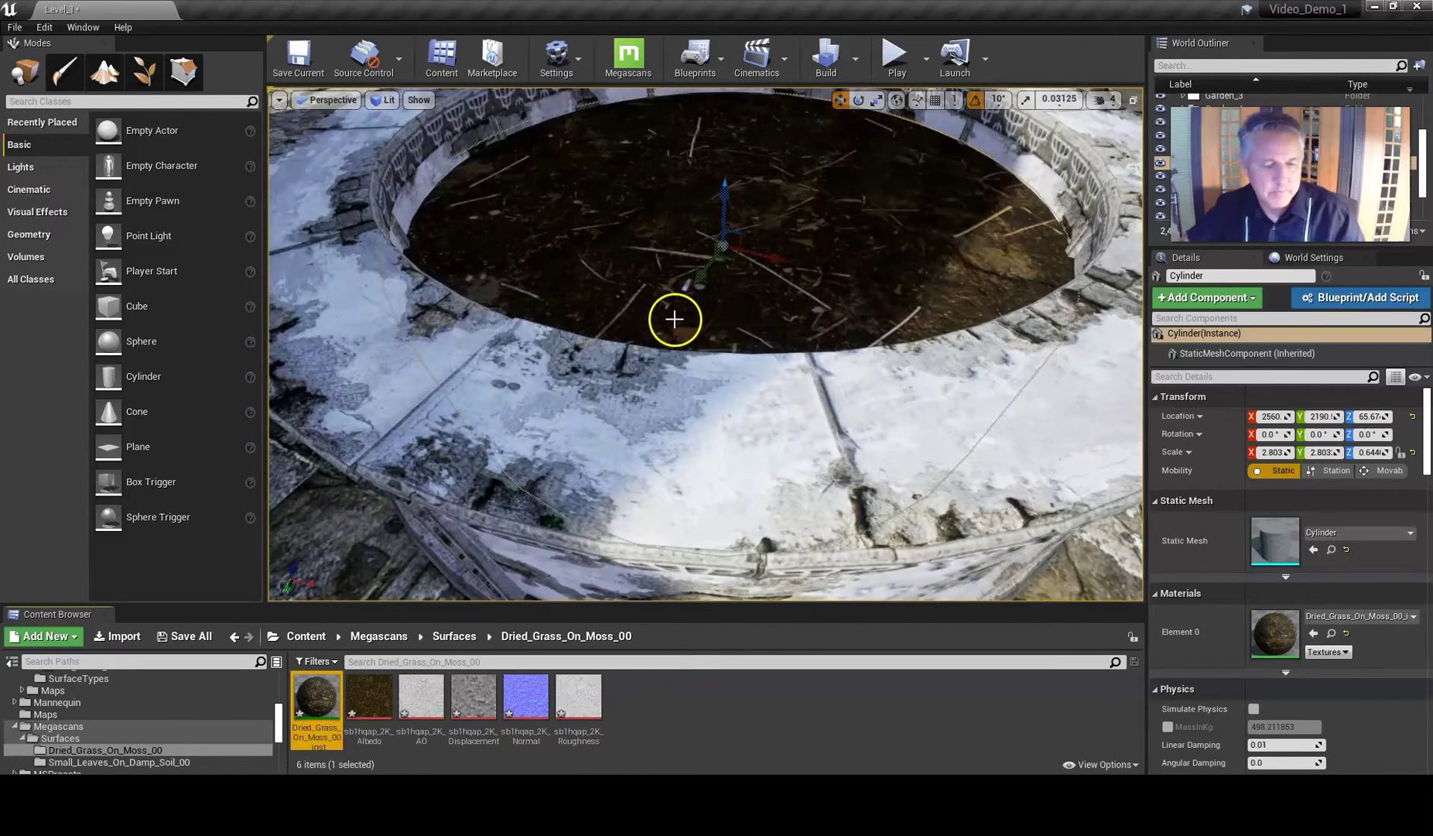
right_click_drag(660, 326, 672, 308)
mouse_move(671, 308)
left_mouse_down()
mouse_move(644, 342)
mouse_move(667, 333)
mouse_move(666, 308)
left_mouse_up()
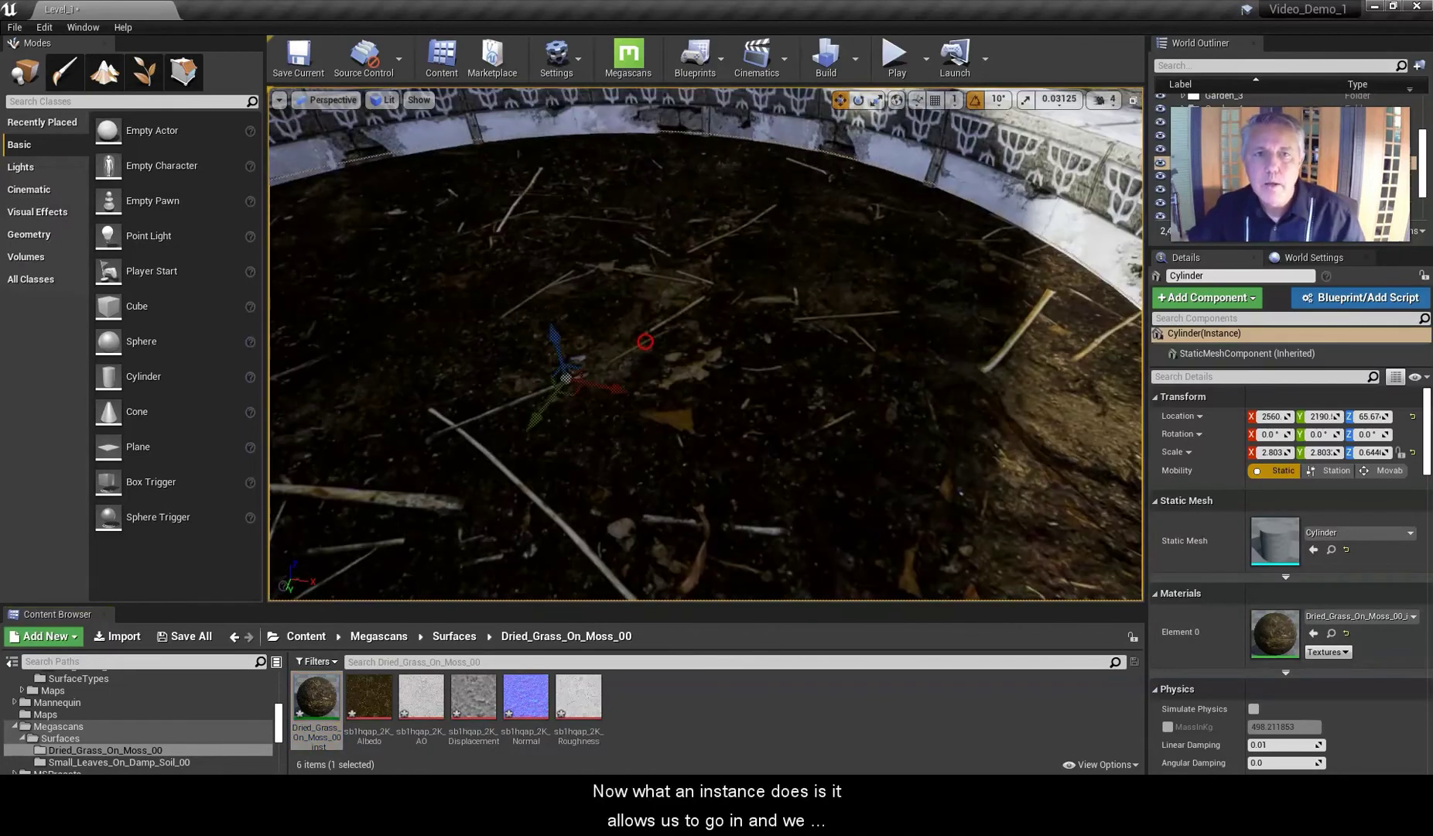
scroll(663, 308, "down", 5)
scroll(664, 309, "up", 4)
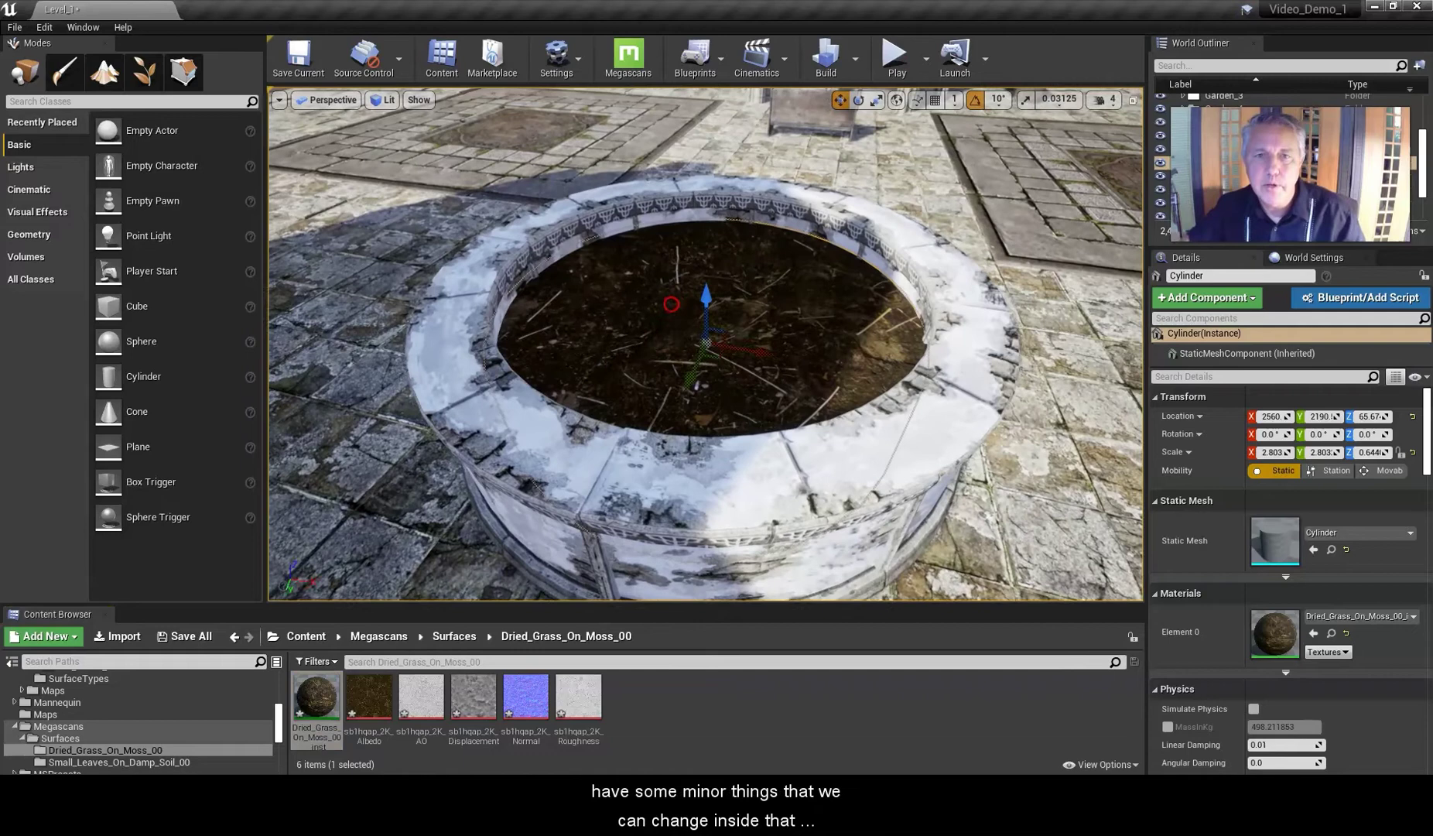
right_click_drag(662, 309, 685, 298)
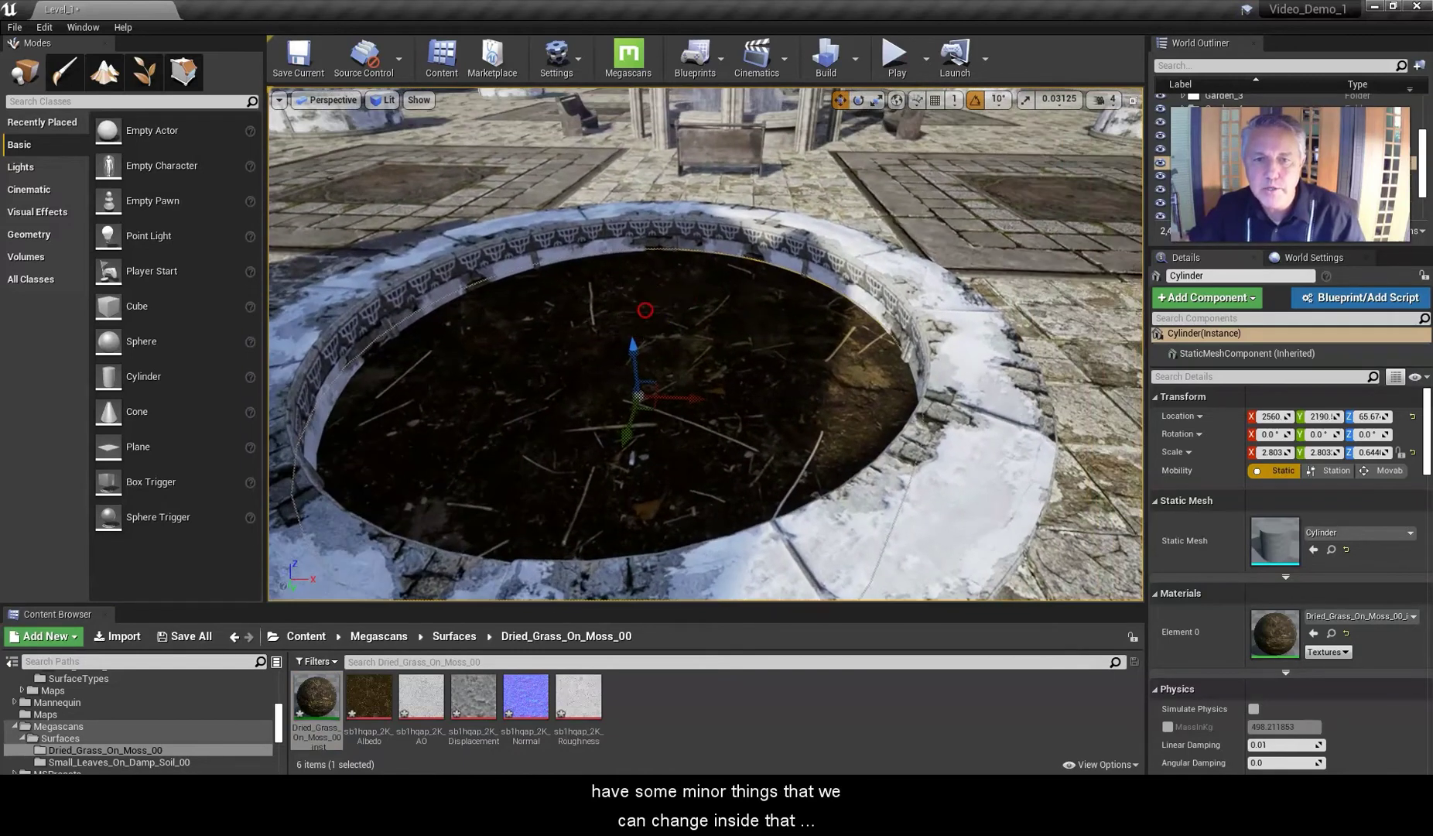
mouse_move(646, 311)
middle_mouse_down()
mouse_move(685, 279)
mouse_move(660, 296)
middle_mouse_up()
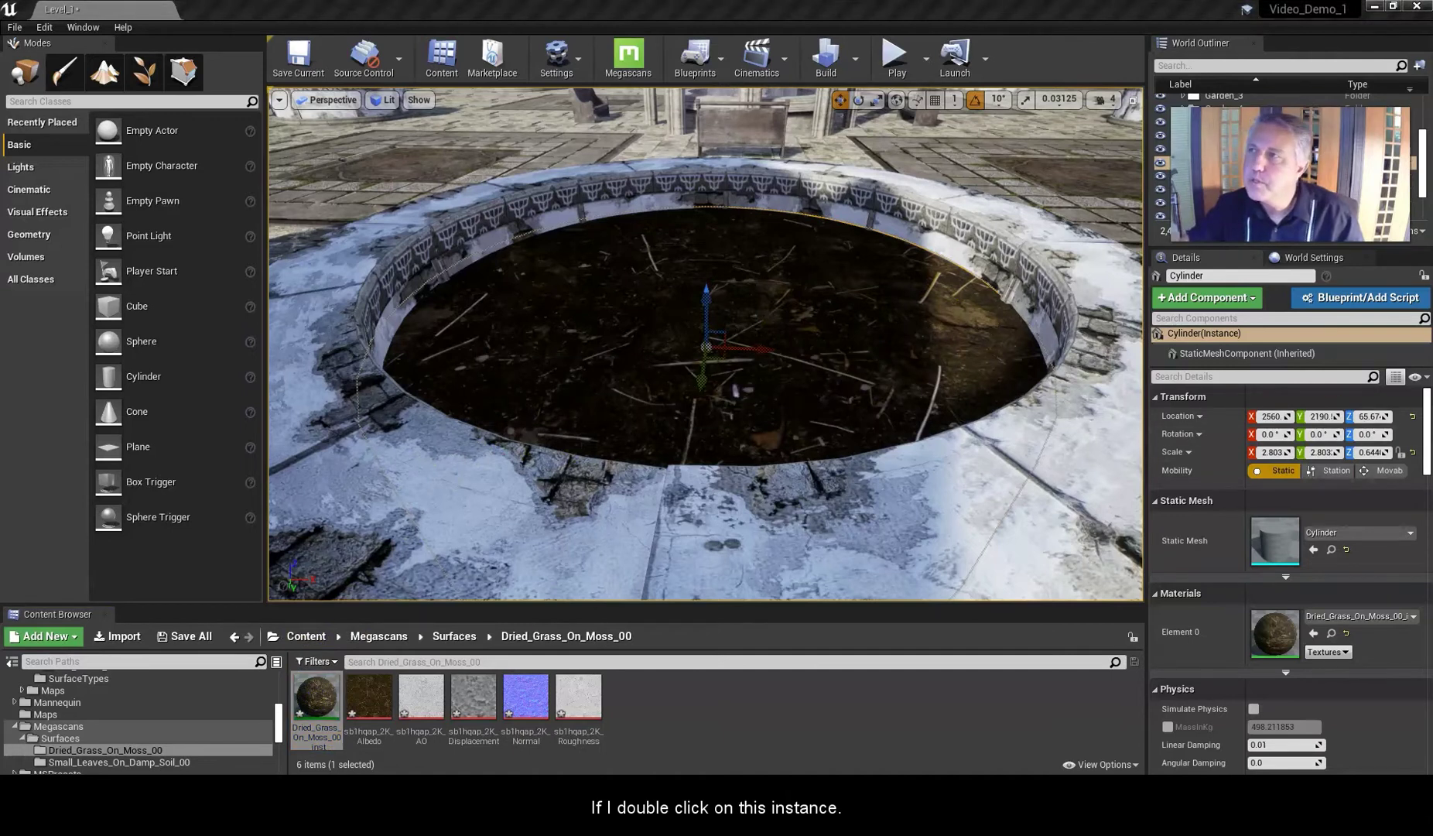
- Open the Dried_Grass_On_Moss_00_inst material instance in its editor with the whole preview sphere in view
left_click_drag(1432, 256, 735, 1)
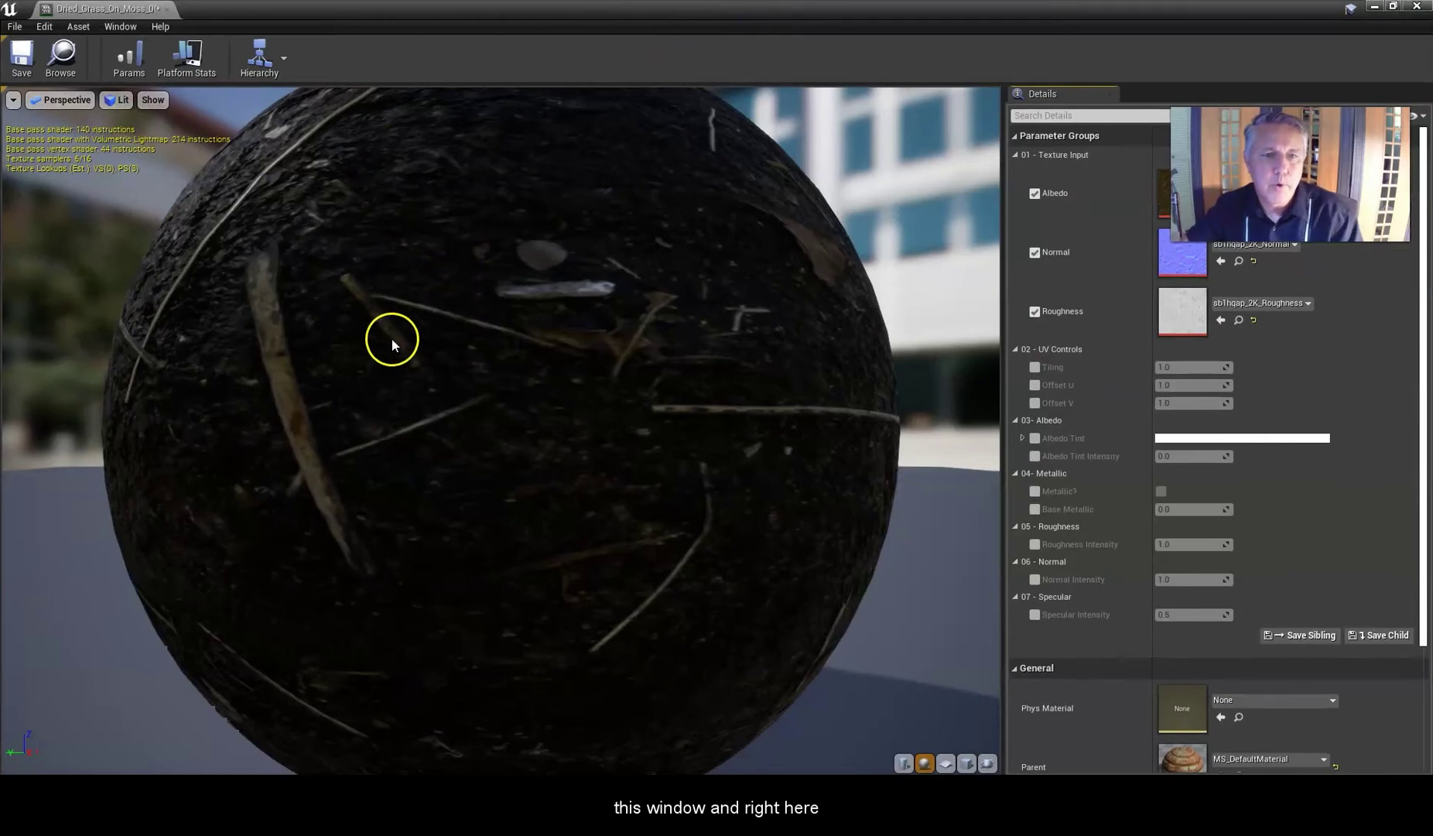
scroll(391, 339, "down", 3)
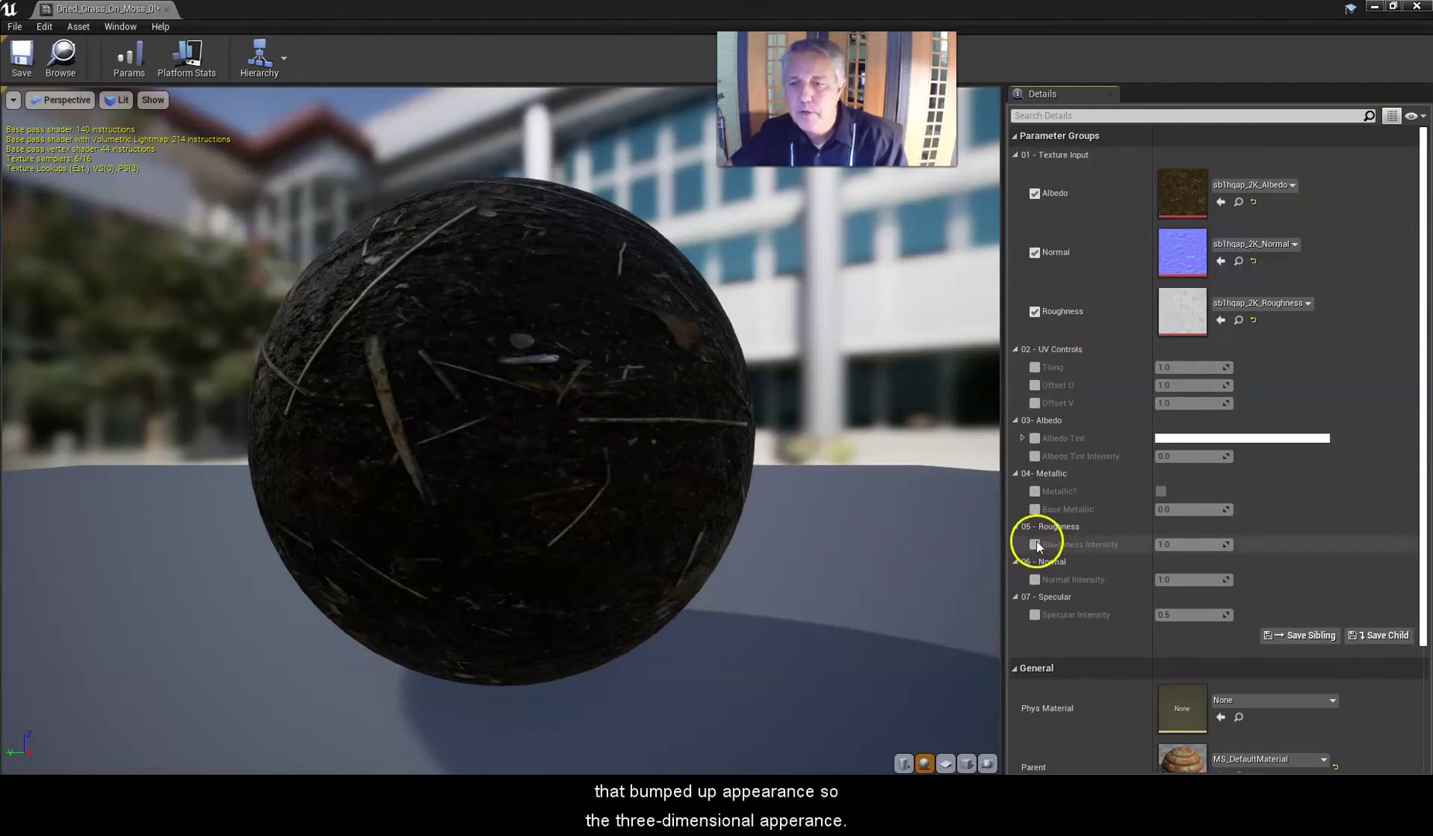
- Enable the Normal Intensity parameter, set it to about 1.59 and save the material instance
left_click(1035, 580)
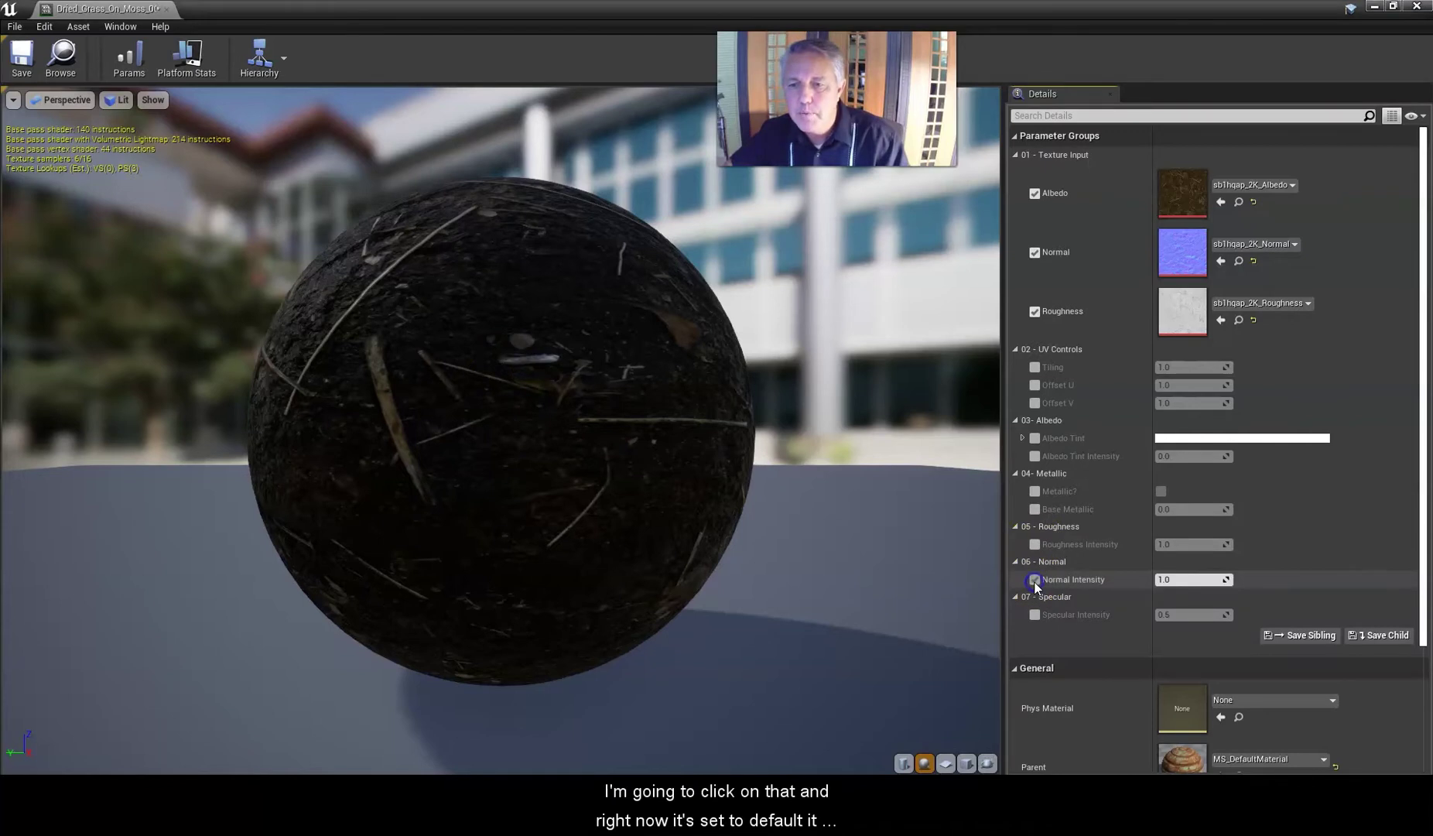
left_click(1175, 581)
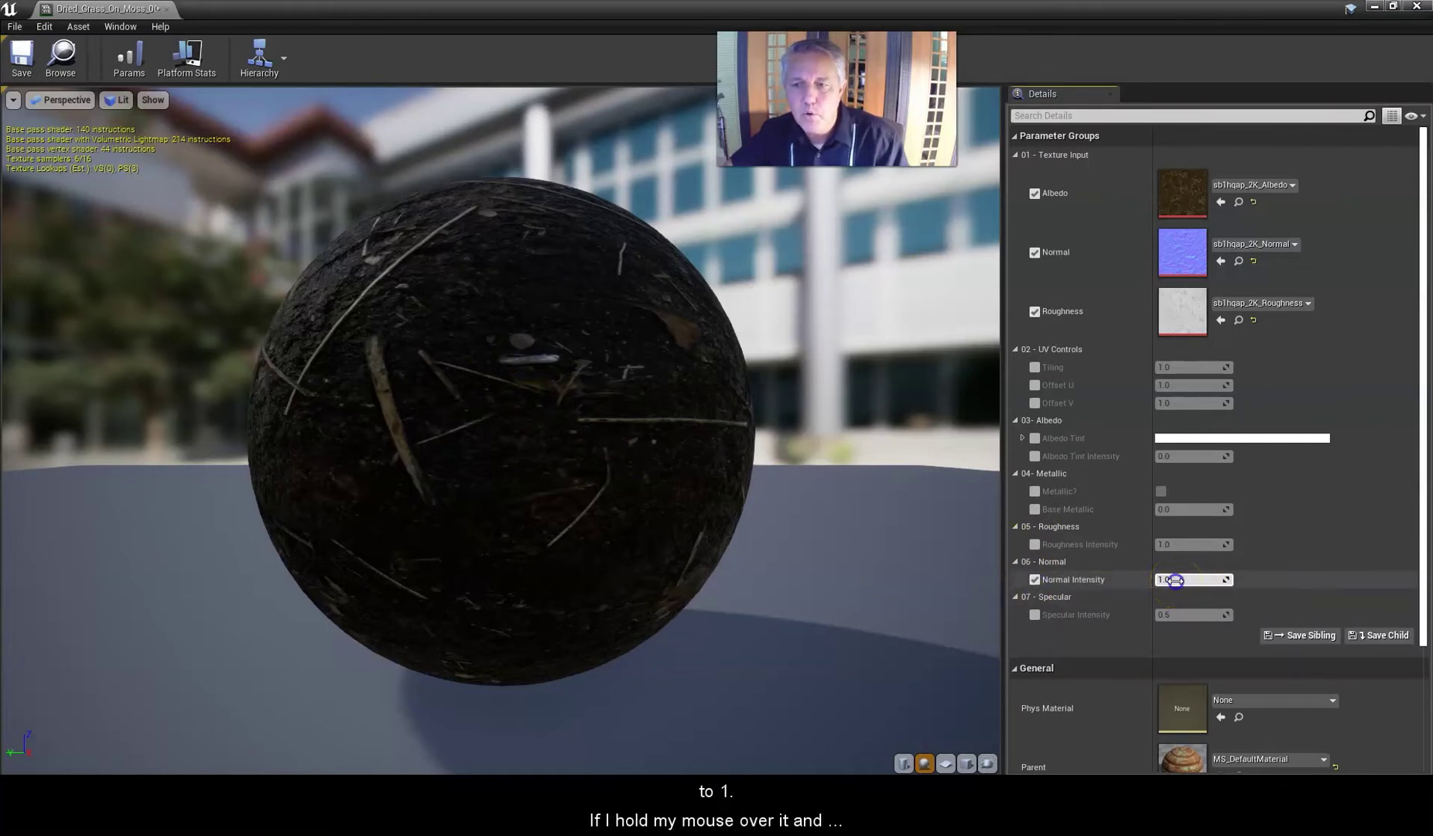
mouse_move(1176, 581)
left_mouse_down()
mouse_move(1354, 586)
mouse_move(1190, 586)
left_mouse_up()
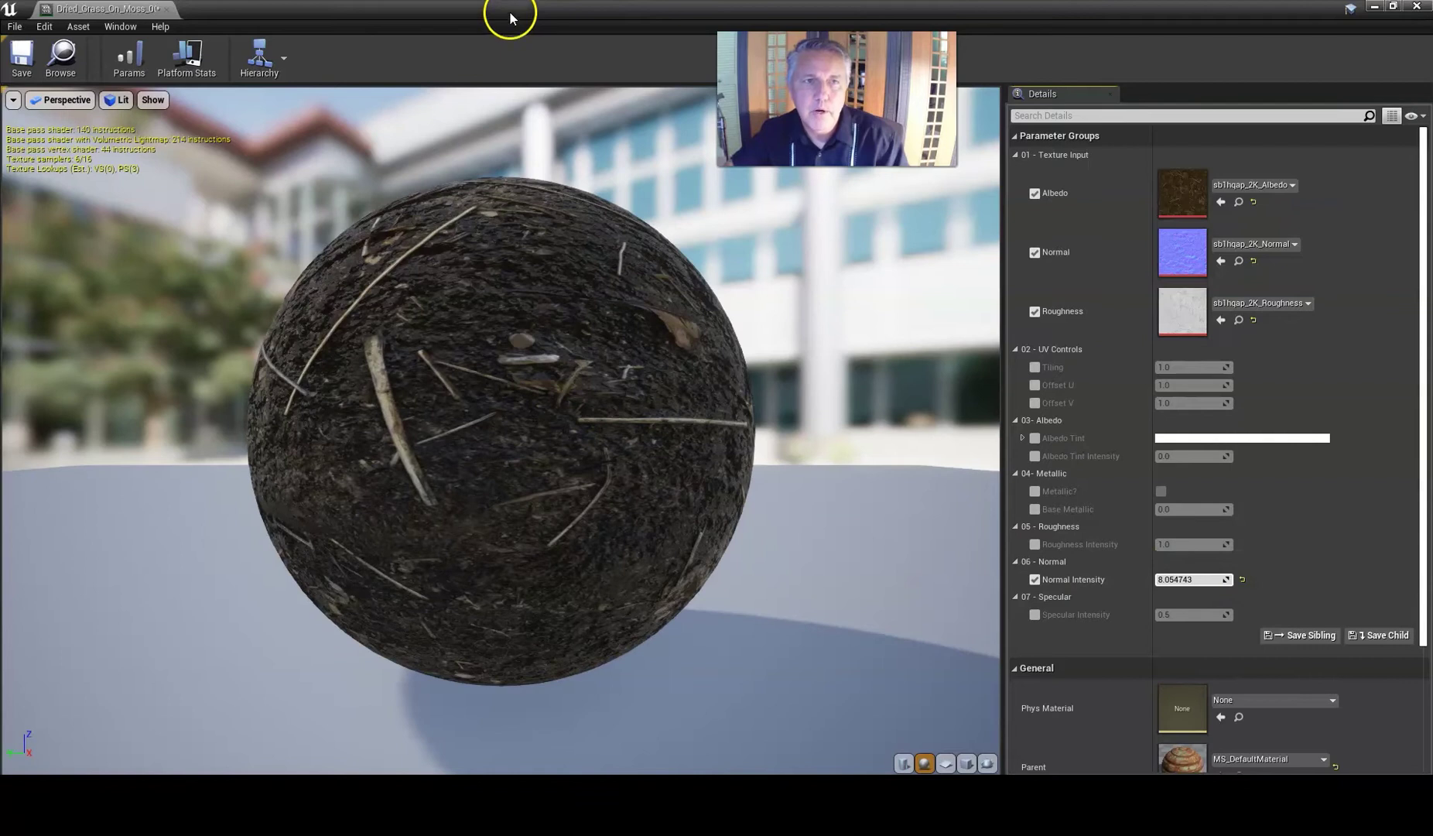
left_click_drag(330, 8, 1432, 101)
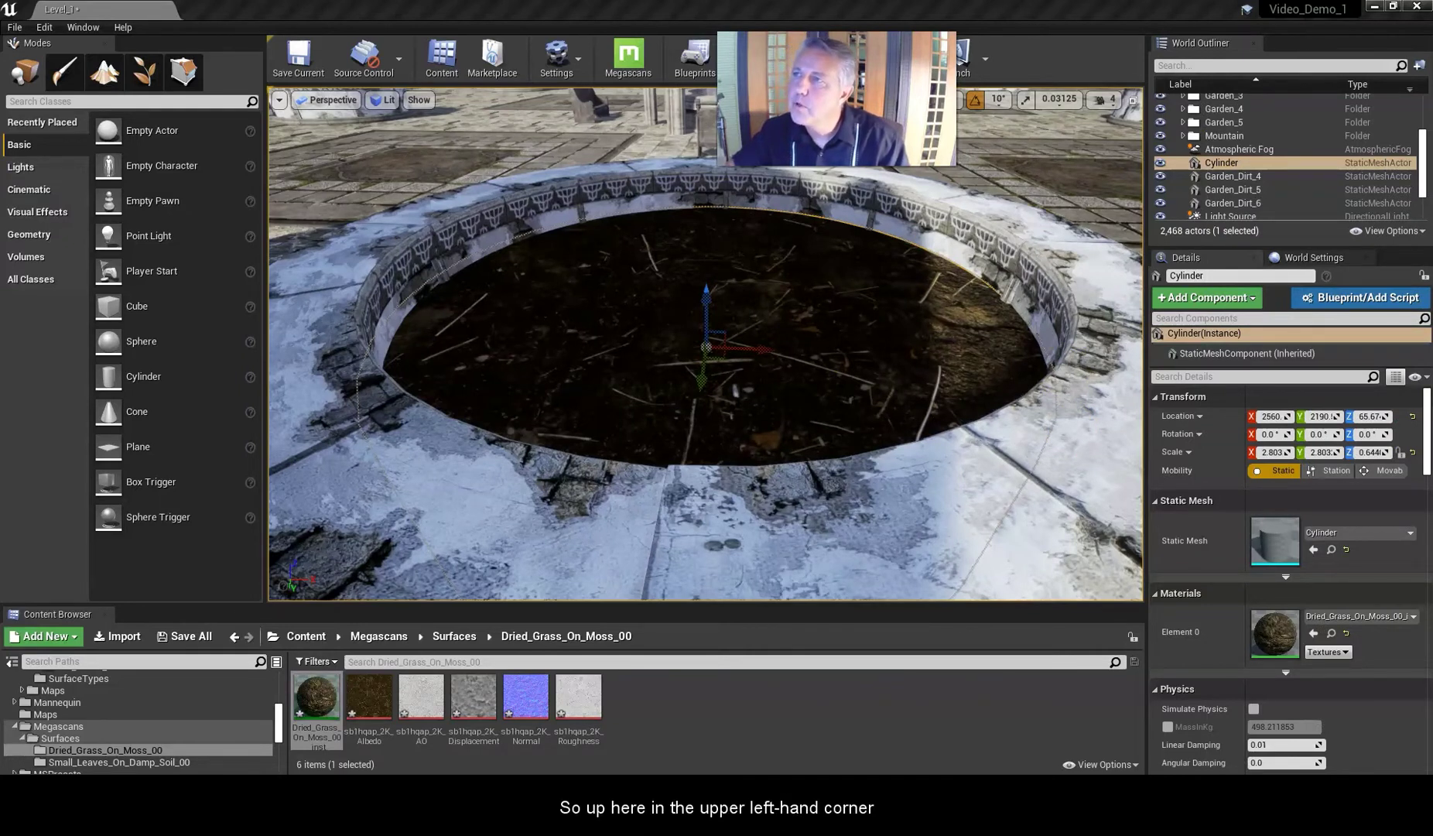
left_click_drag(1432, 40, 1046, 96)
left_click(533, 158)
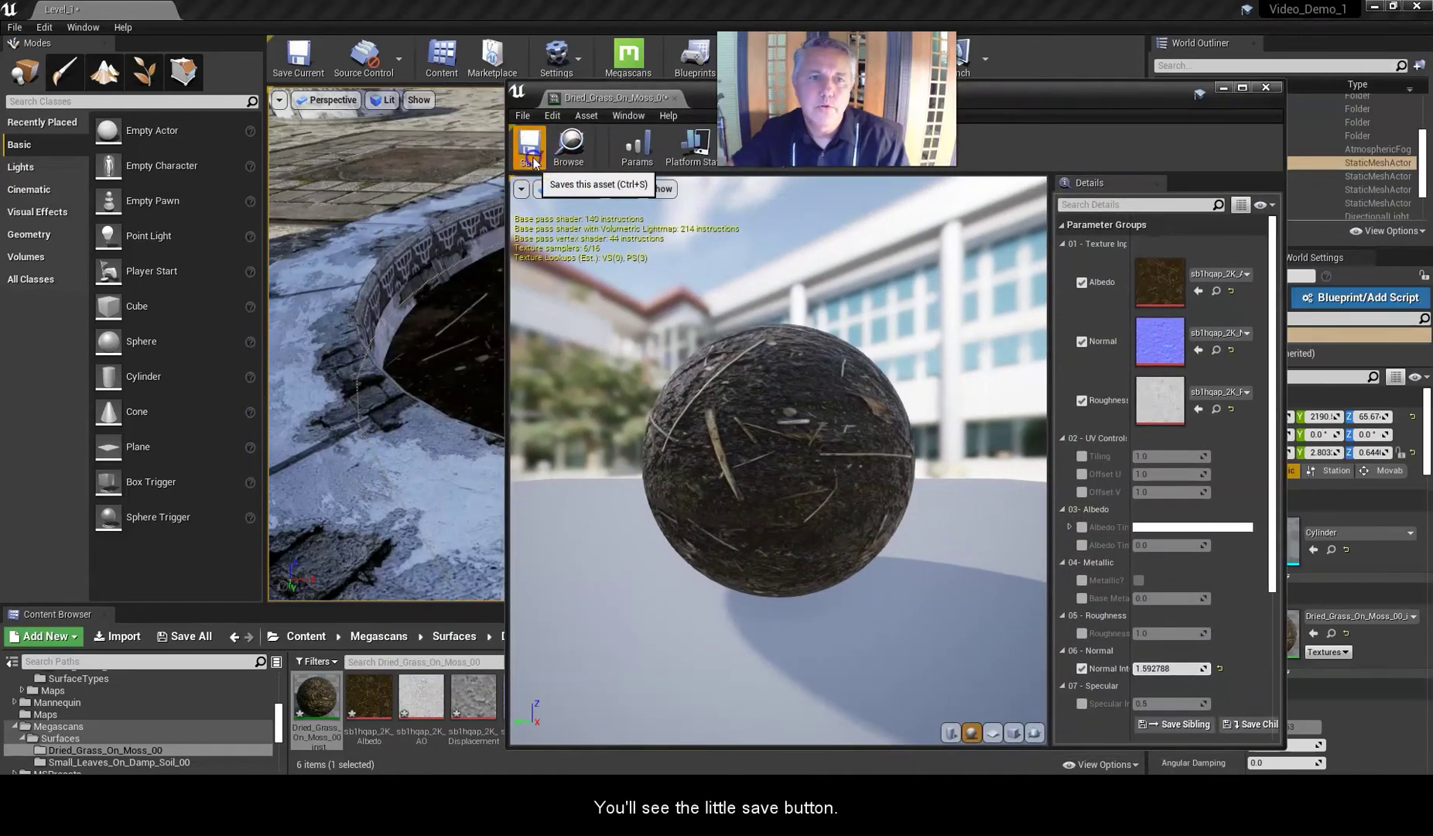
left_click(533, 158)
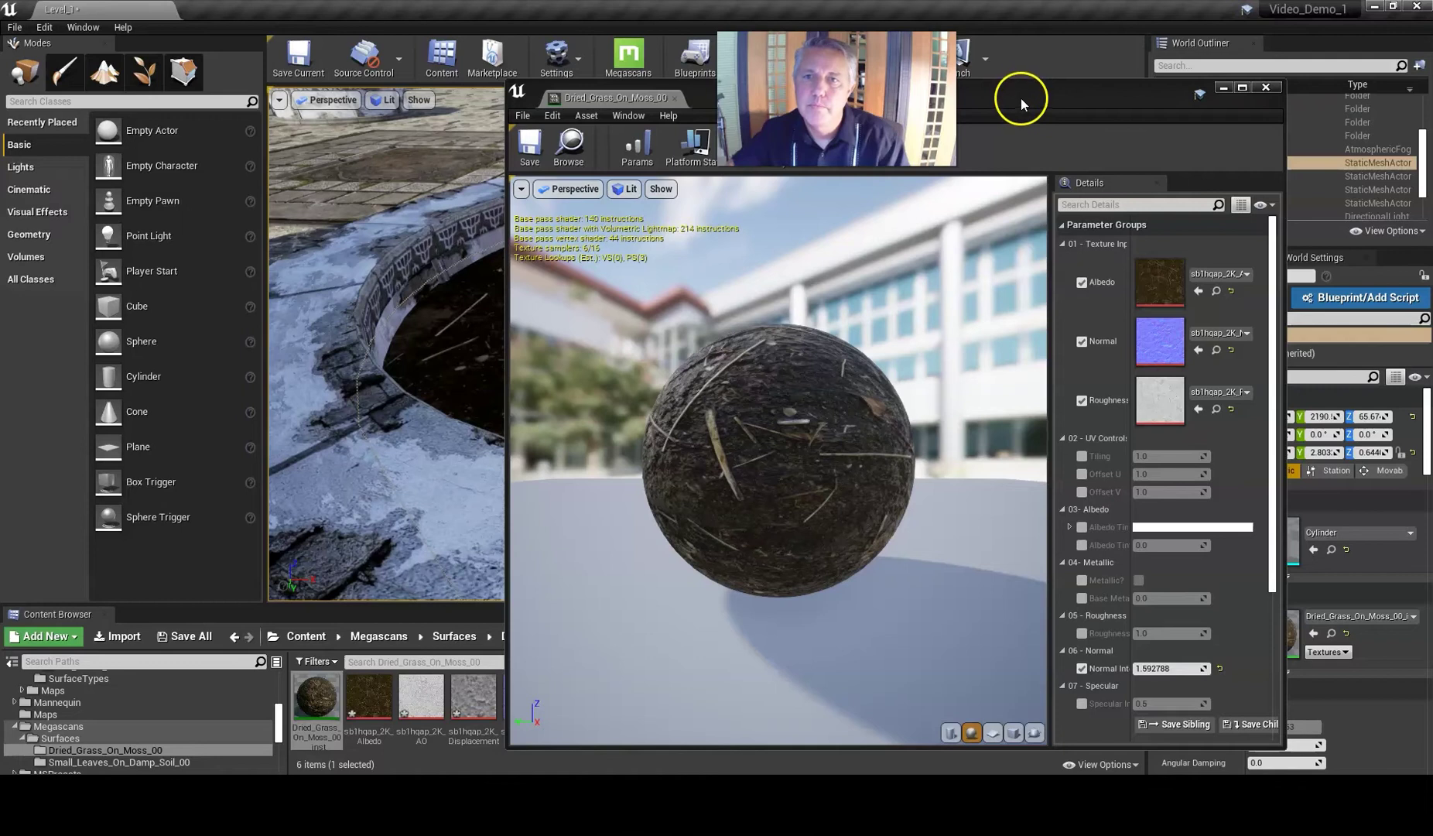
- Move the material instance editor out of the way and examine the planter's soil surface up close and from farther out
left_click_drag(1022, 99, 1432, 206)
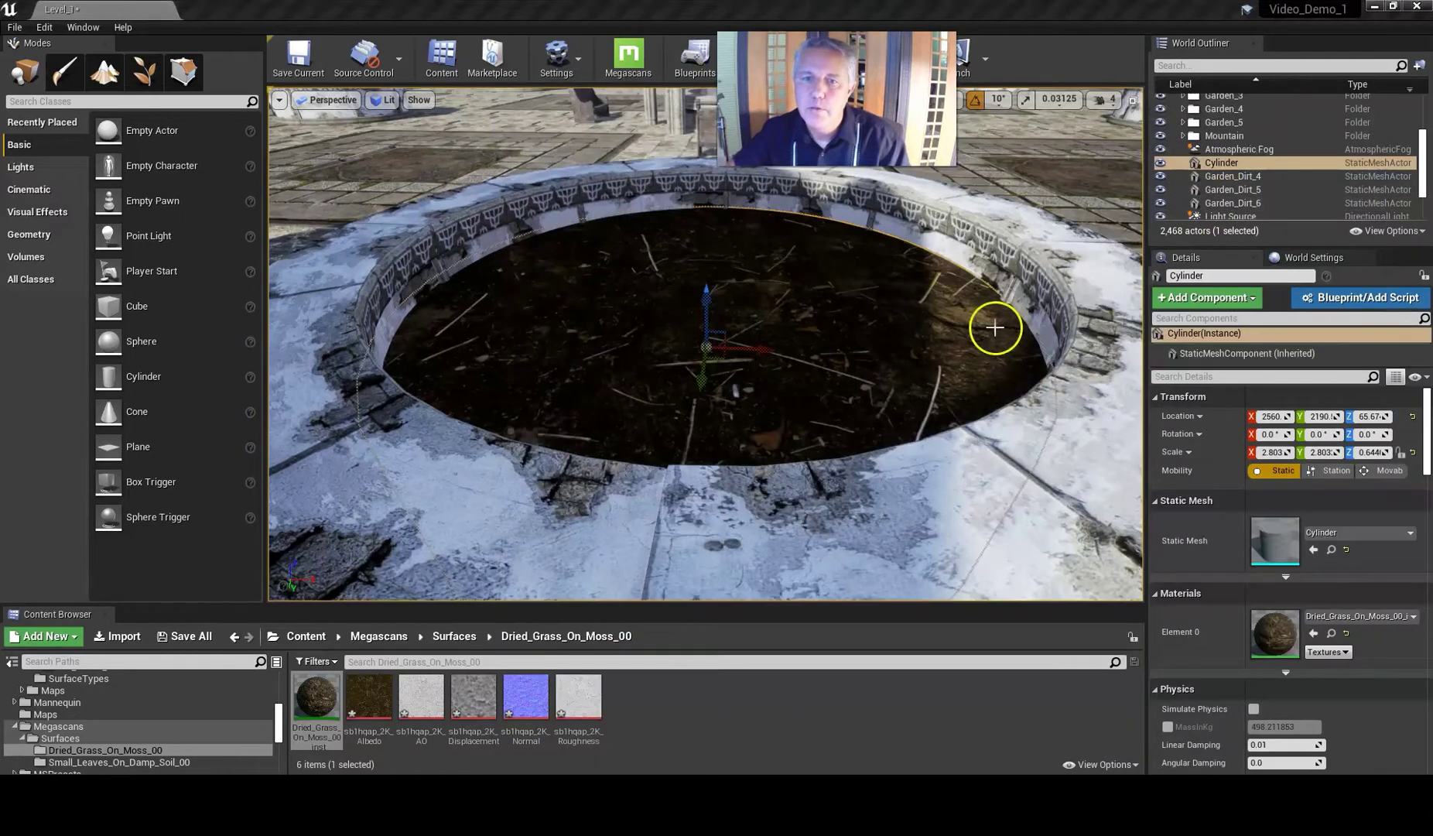
scroll(769, 320, "up", 5)
right_click_drag(805, 295, 753, 360)
scroll(748, 350, "up", 3)
scroll(755, 352, "down", 2)
left_click_drag(754, 360, 681, 346)
right_click_drag(670, 340, 602, 343)
scroll(603, 342, "down", 4)
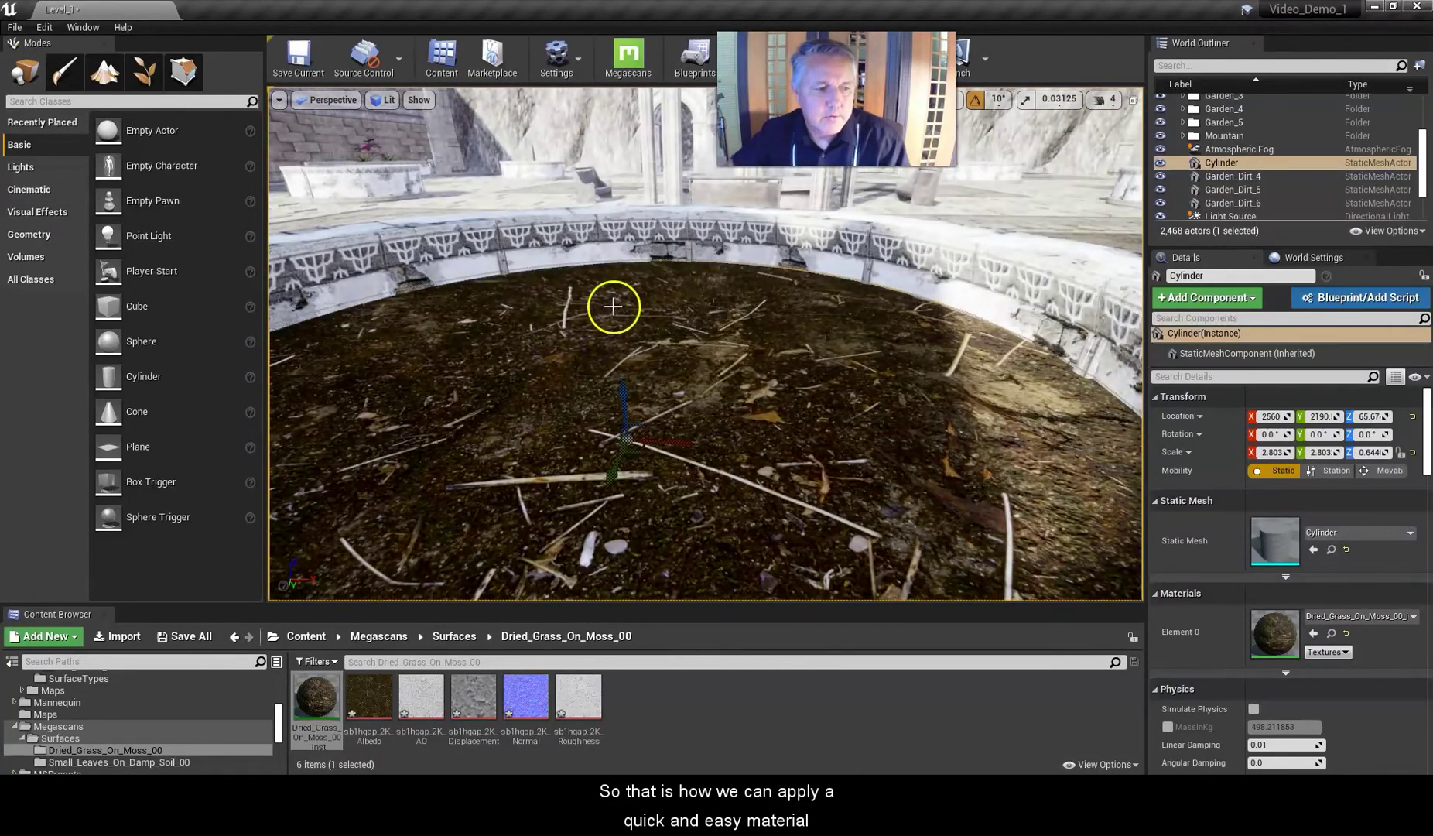
left_click_drag(614, 307, 615, 307)
right_click_drag(612, 306, 615, 328)
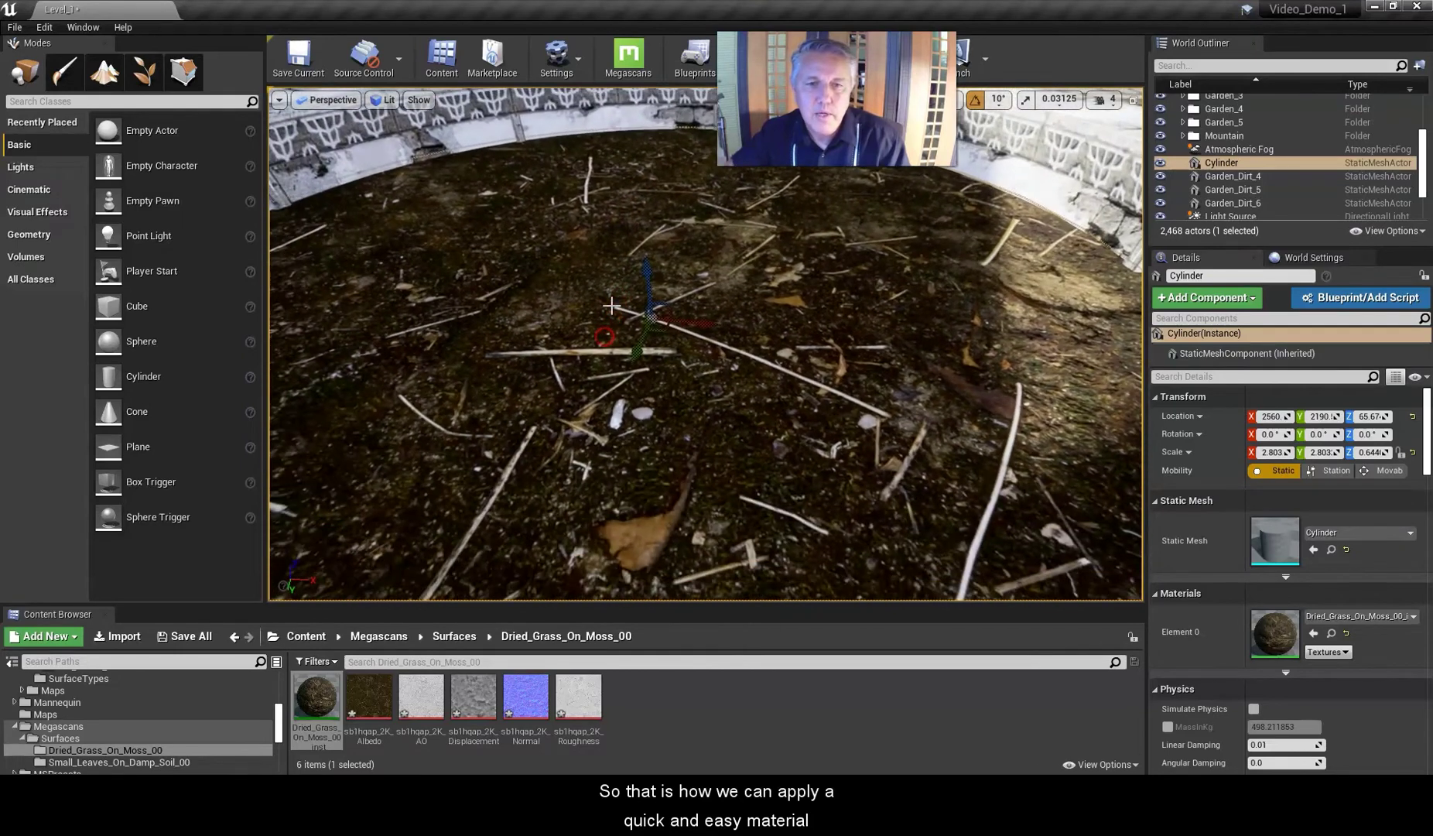
scroll(611, 305, "down", 5)
left_click_drag(597, 298, 595, 297)
scroll(705, 292, "up", 3)
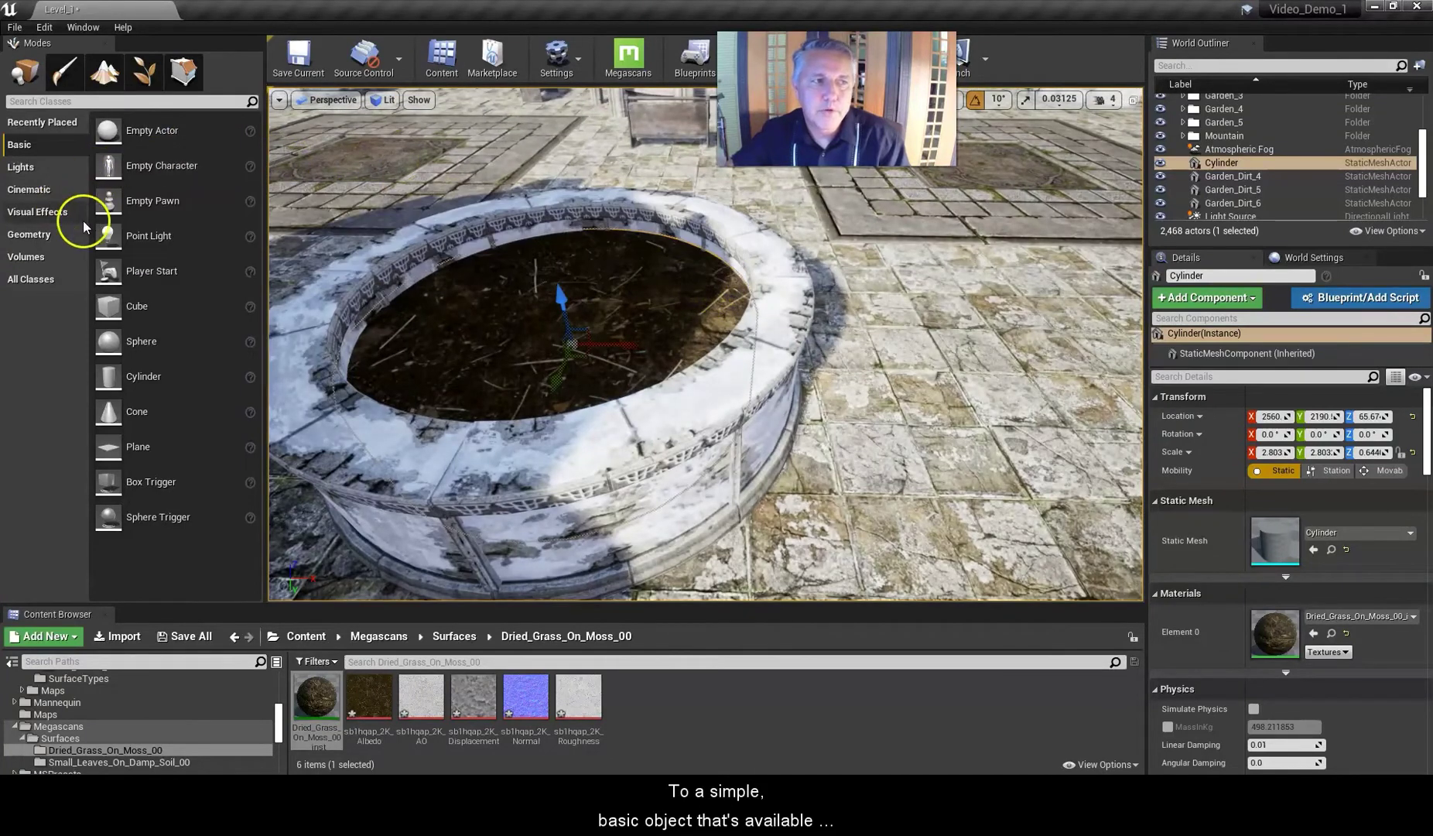
scroll(711, 336, "down", 3)
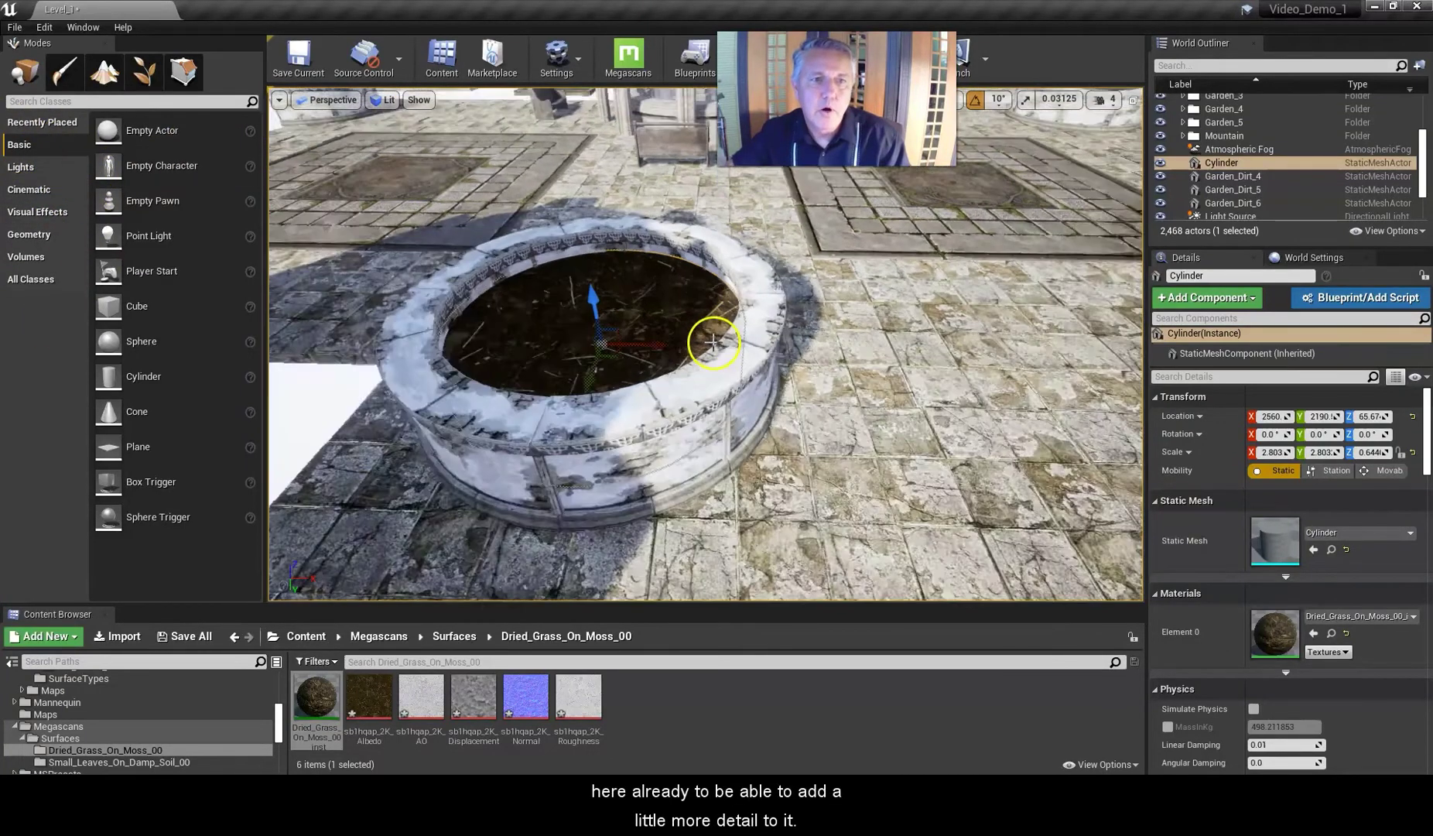
- Select the SM_Exo_Archway_8 archway against the courtyard's rock wall and frame its near pillar in the viewport
right_click_drag(872, 345, 732, 298)
scroll(883, 402, "up", 2)
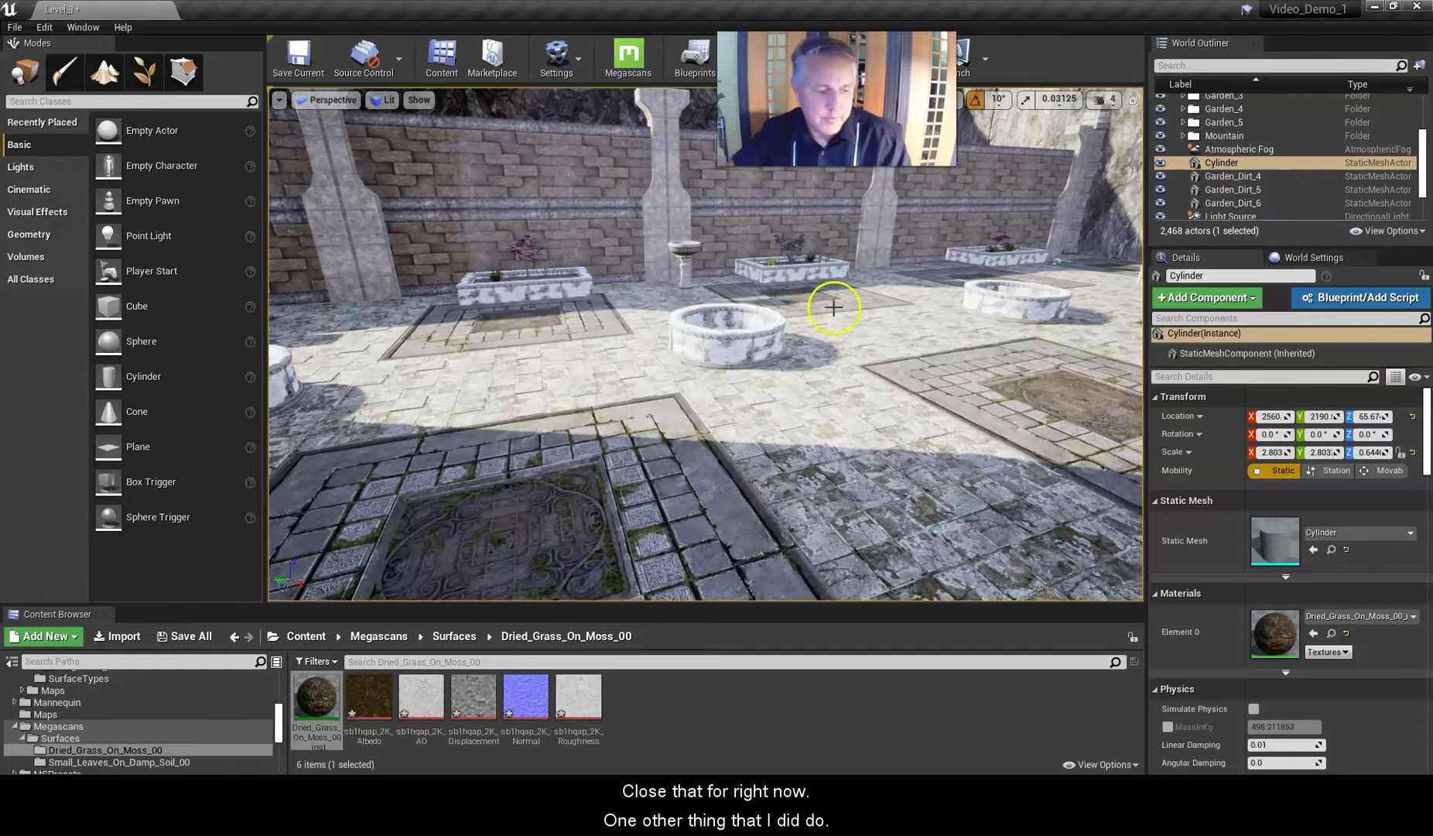
left_click_drag(850, 305, 214, 544)
right_click_drag(867, 290, 922, 284)
left_click(912, 251)
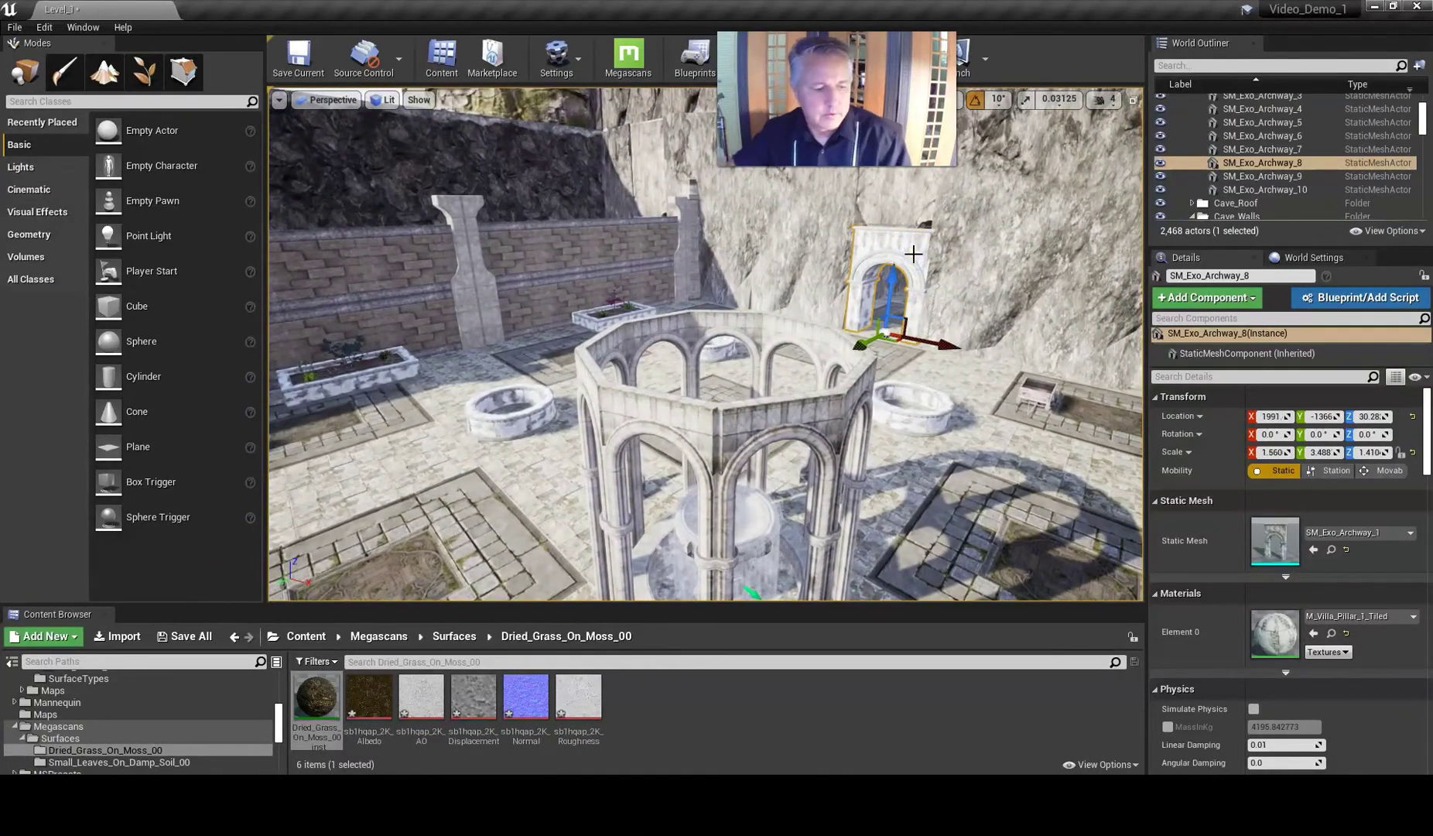
key("f")
right_click_drag(700, 271, 767, 340)
right_click_drag(852, 320, 673, 259)
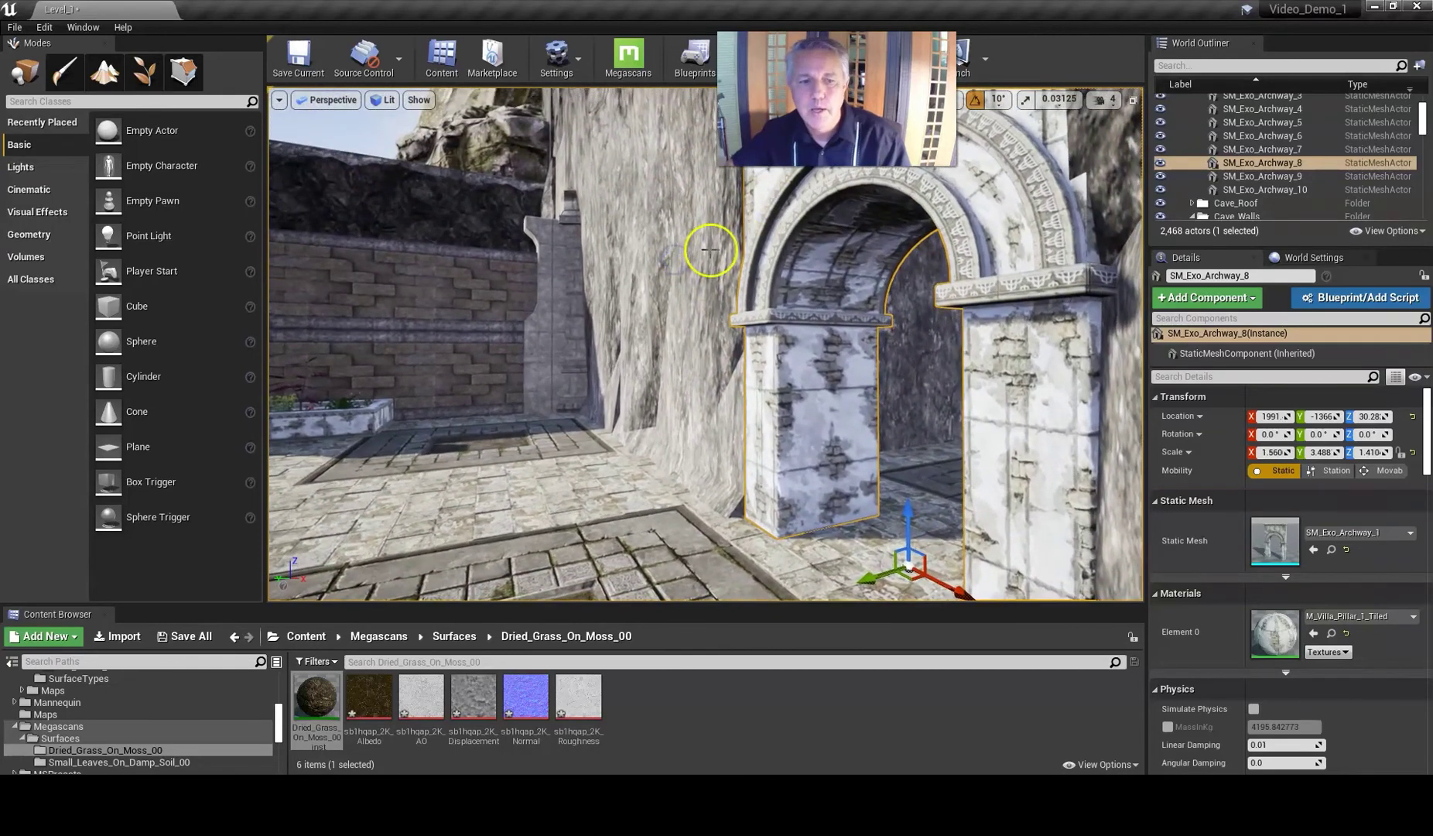
left_click(886, 324)
left_click(818, 244)
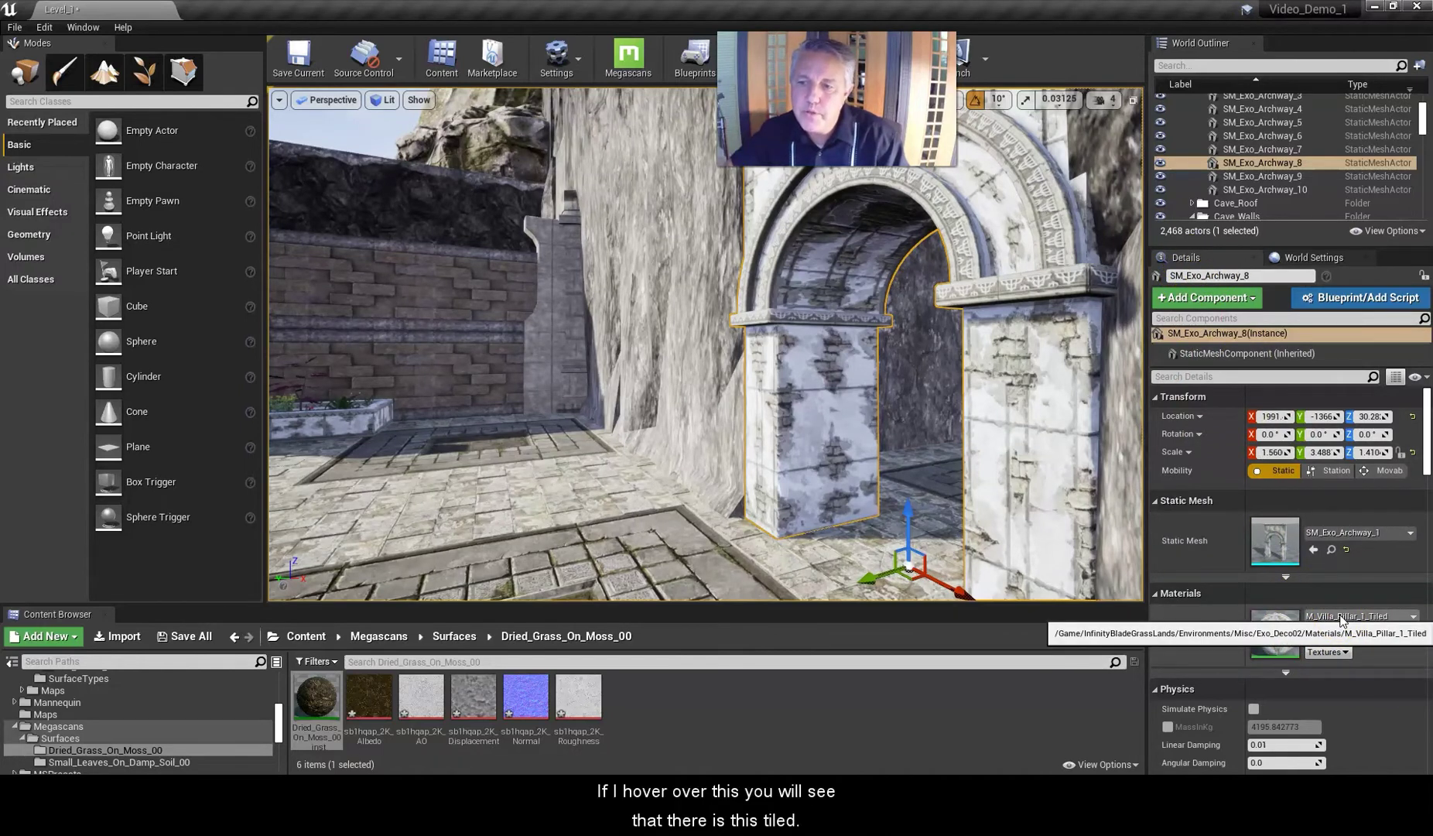
- Locate M_Villa_Pillar_1_Tiled among the available materials for Element 0 of the archway
left_click(1394, 614)
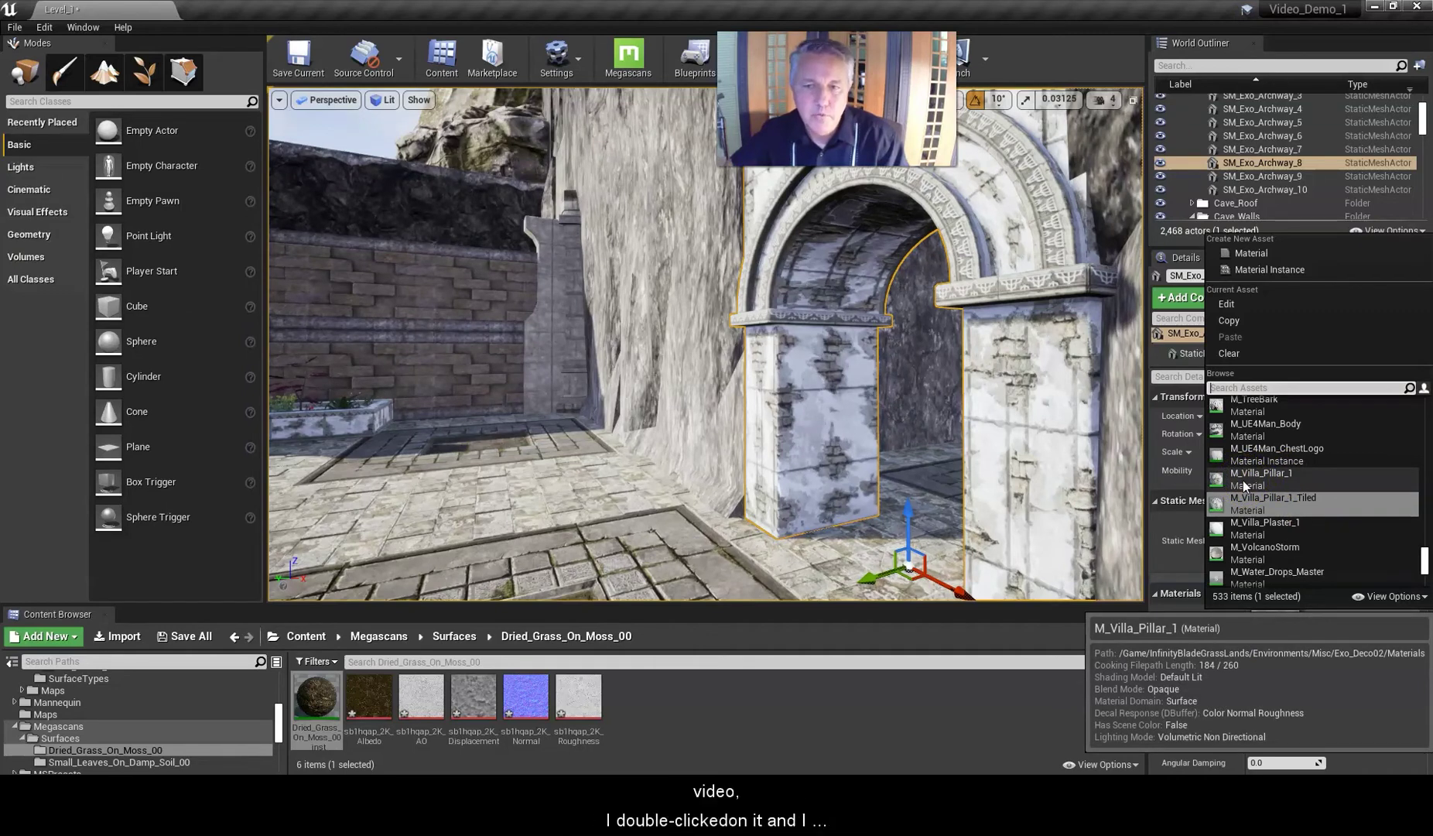
left_click(1254, 503)
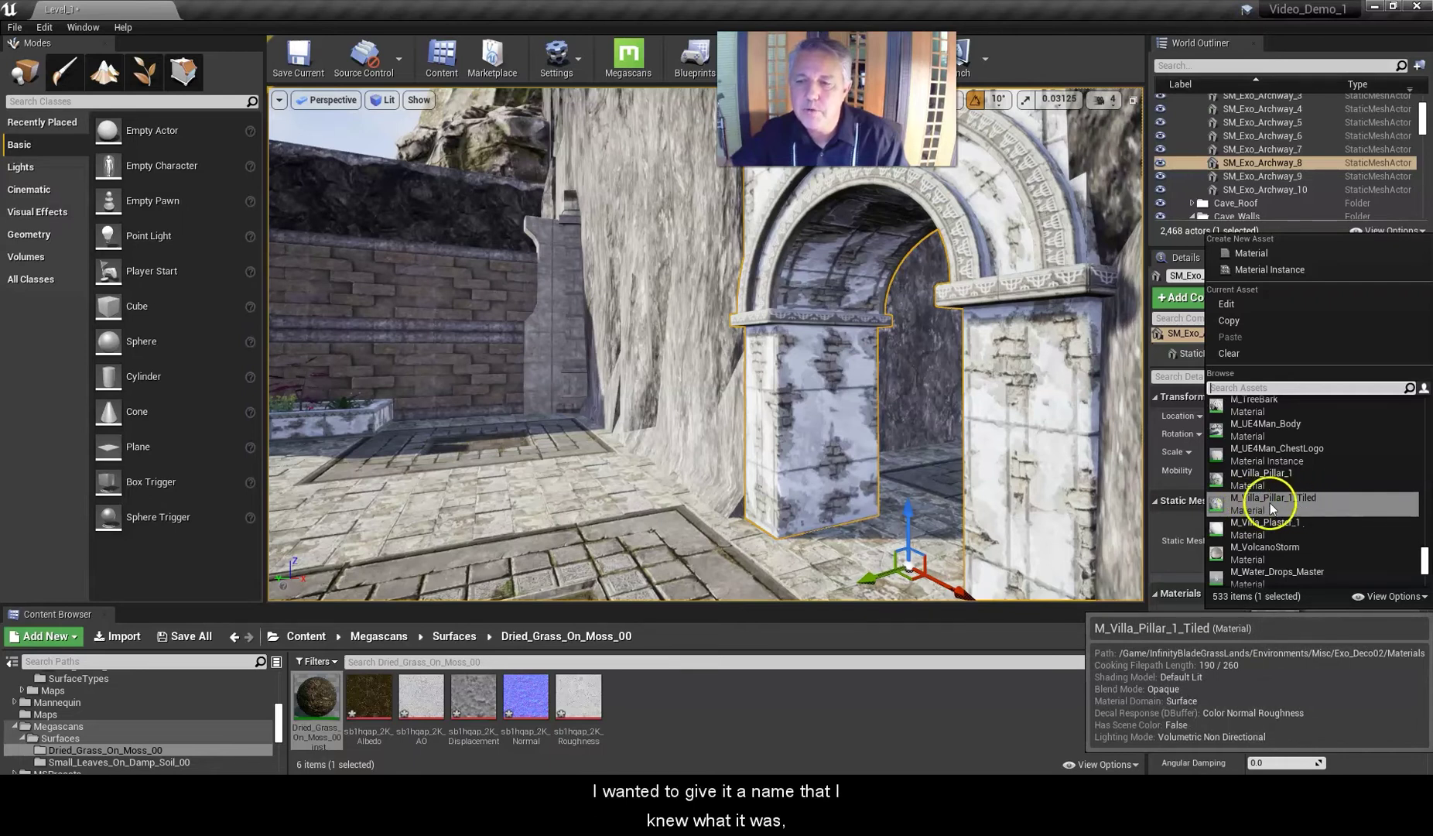
left_click(1231, 504)
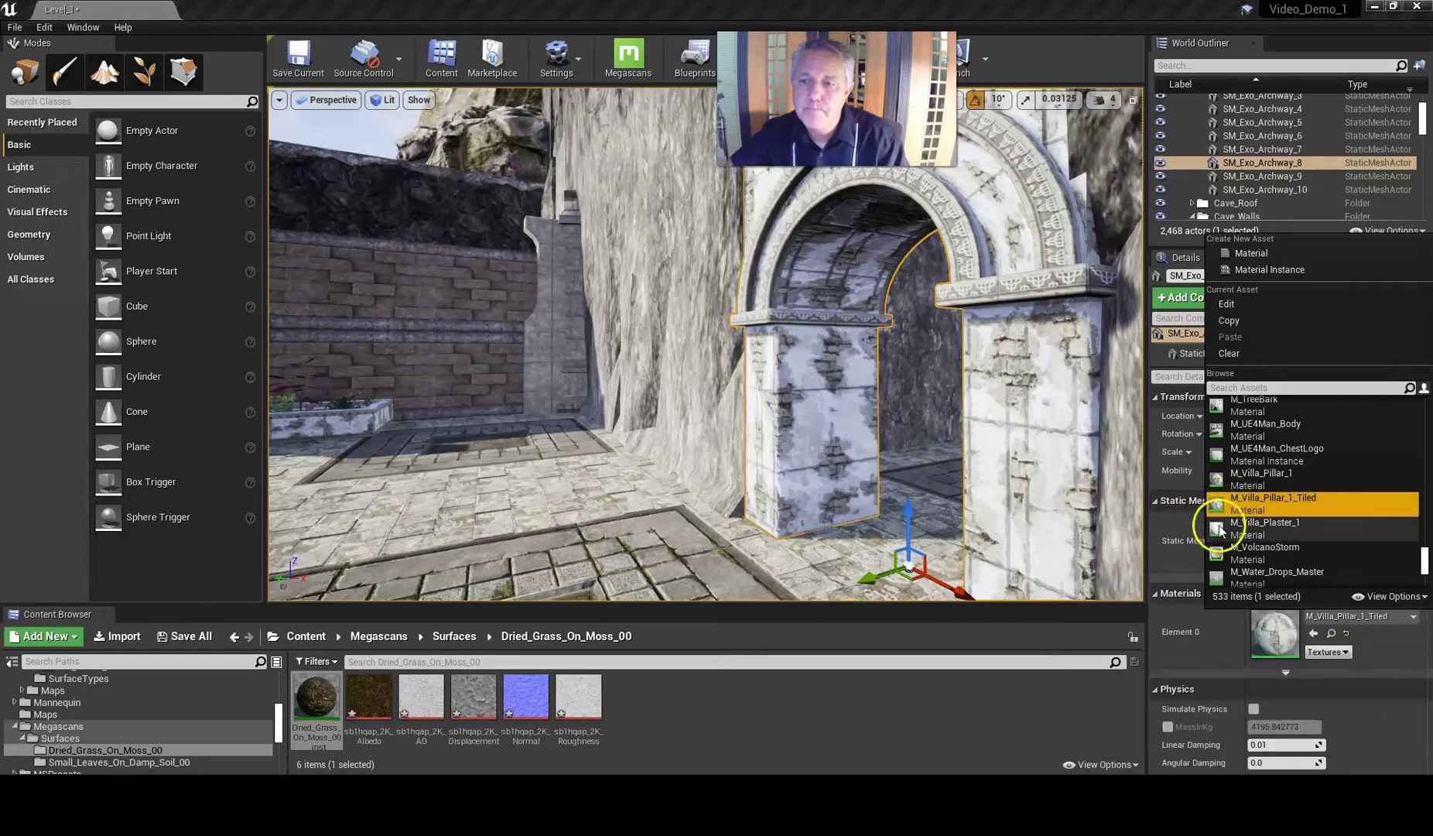
- Open the archway's M_Villa_Pillar_1_Tiled material in a maximized Material Editor with the whole node graph in view
double_click(1271, 634)
double_click(1270, 635)
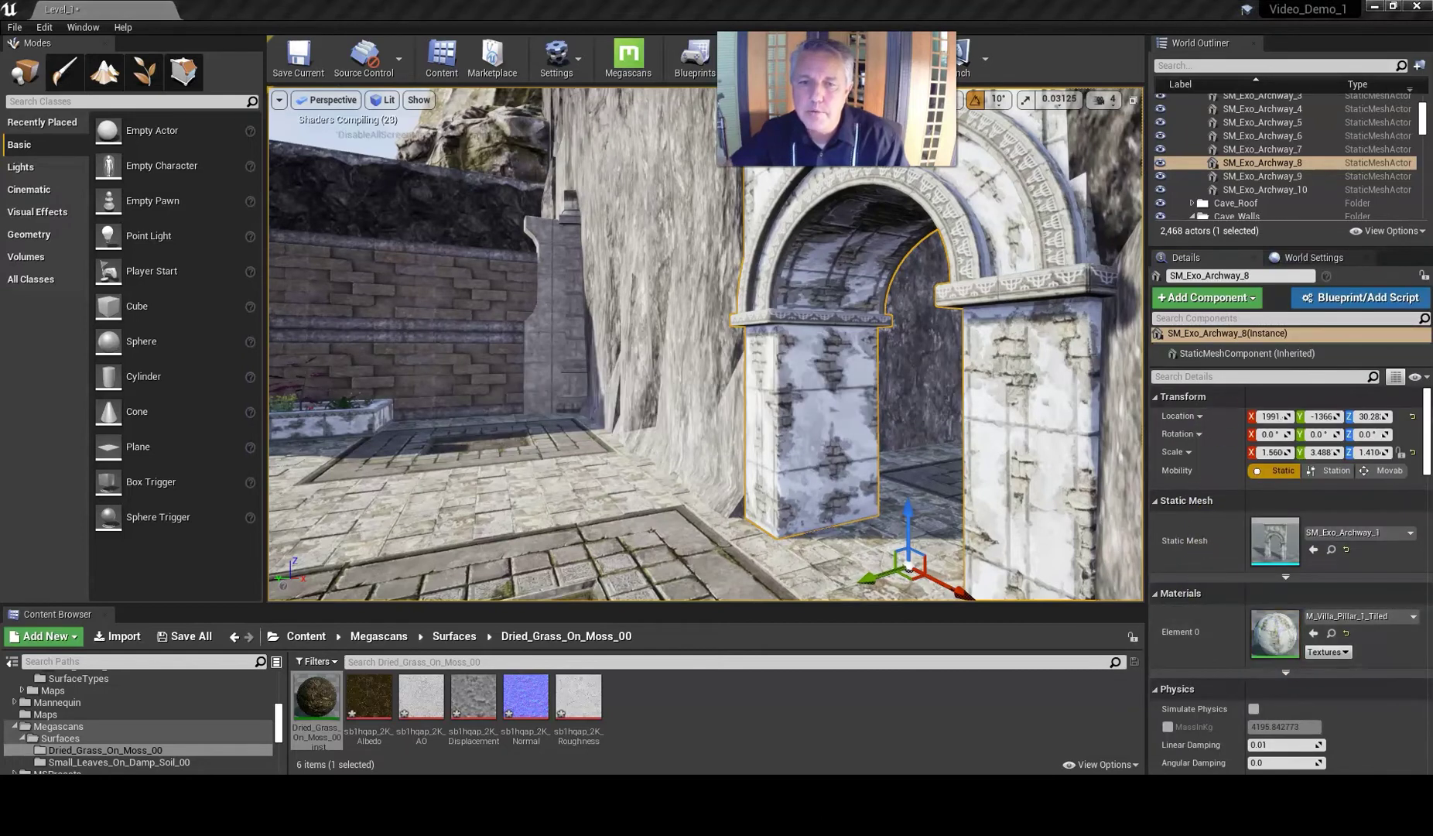
double_click(1362, 116)
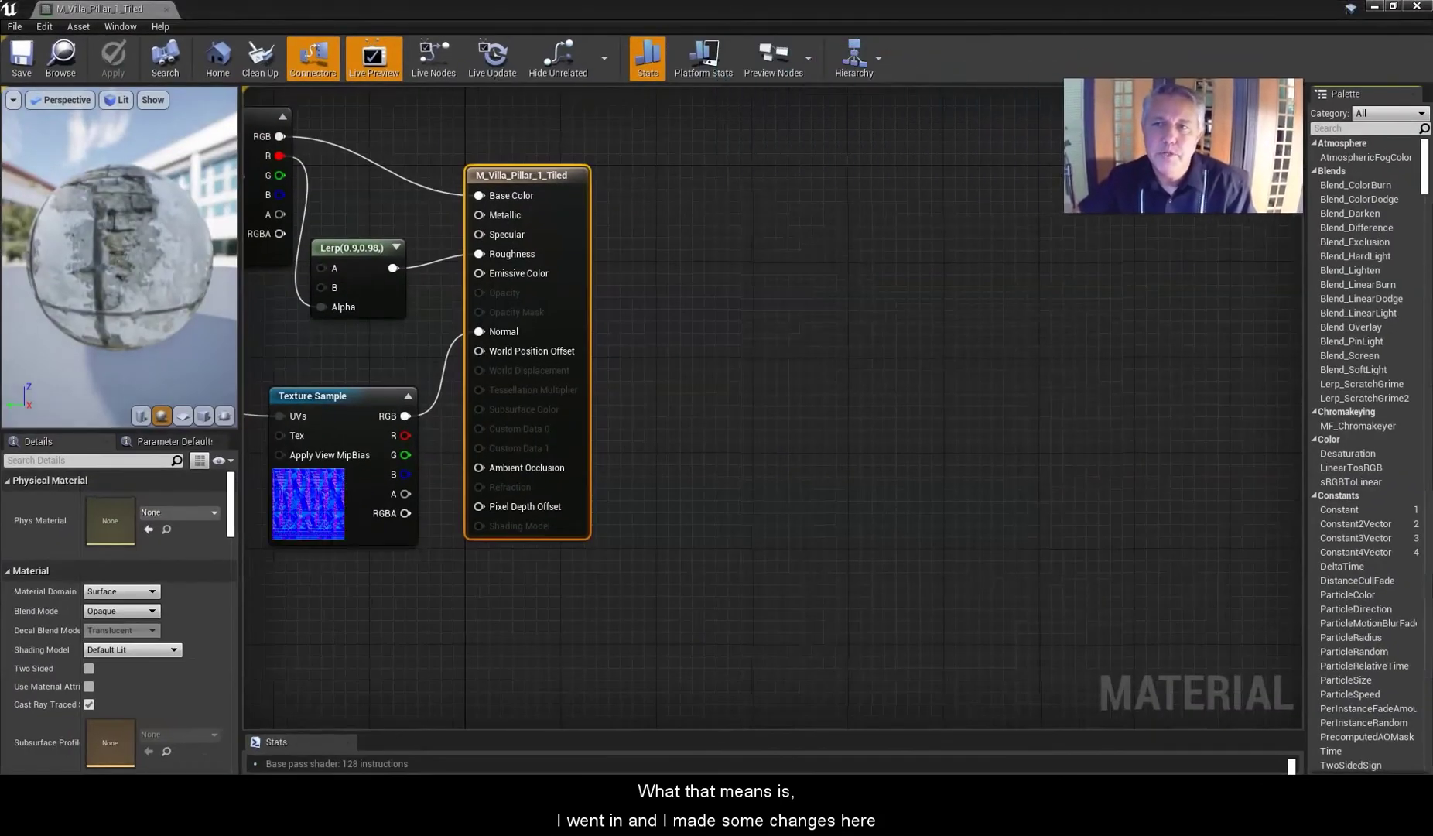
right_click_drag(732, 305, 1106, 373)
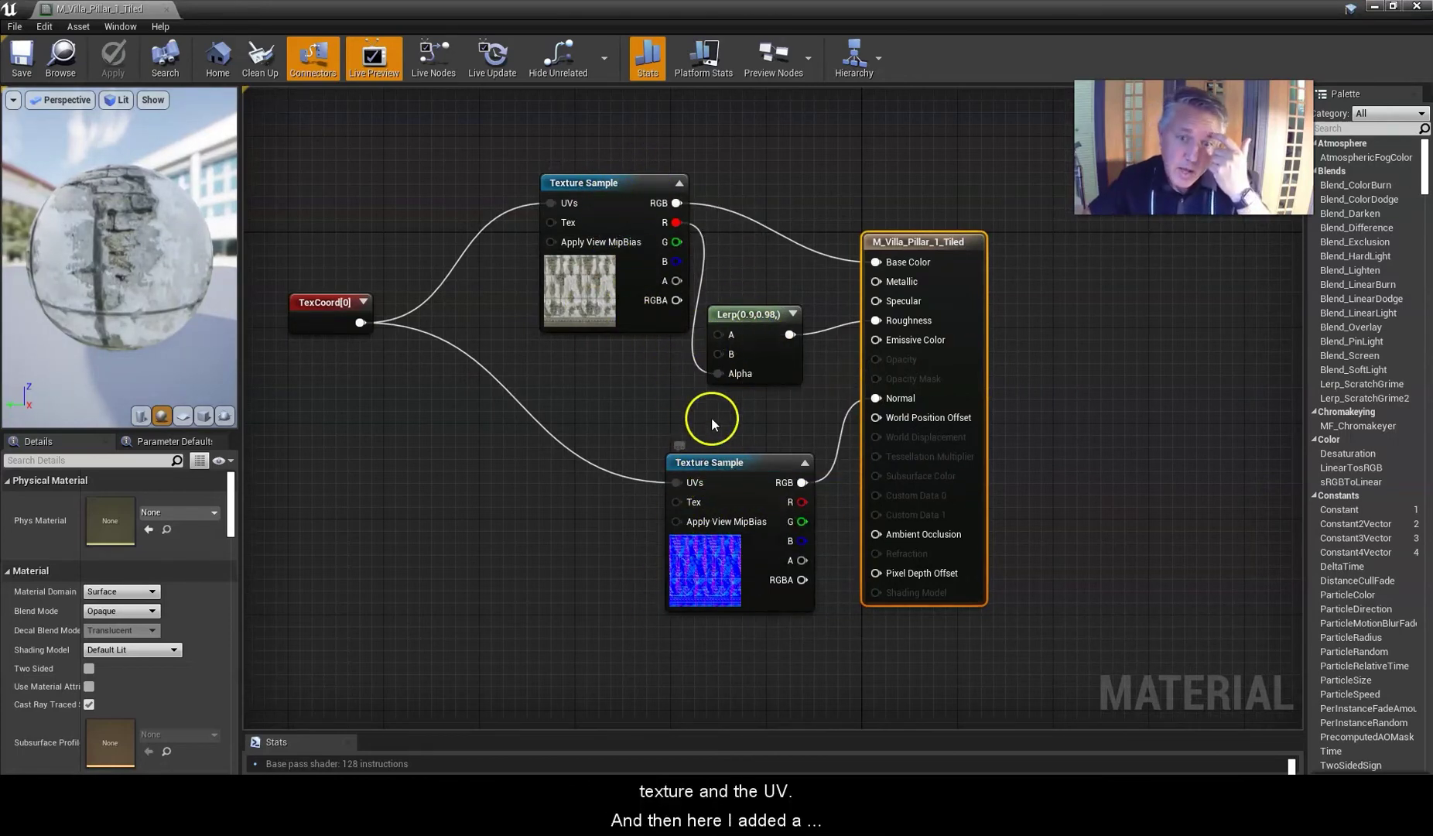
right_click_drag(409, 389, 500, 445)
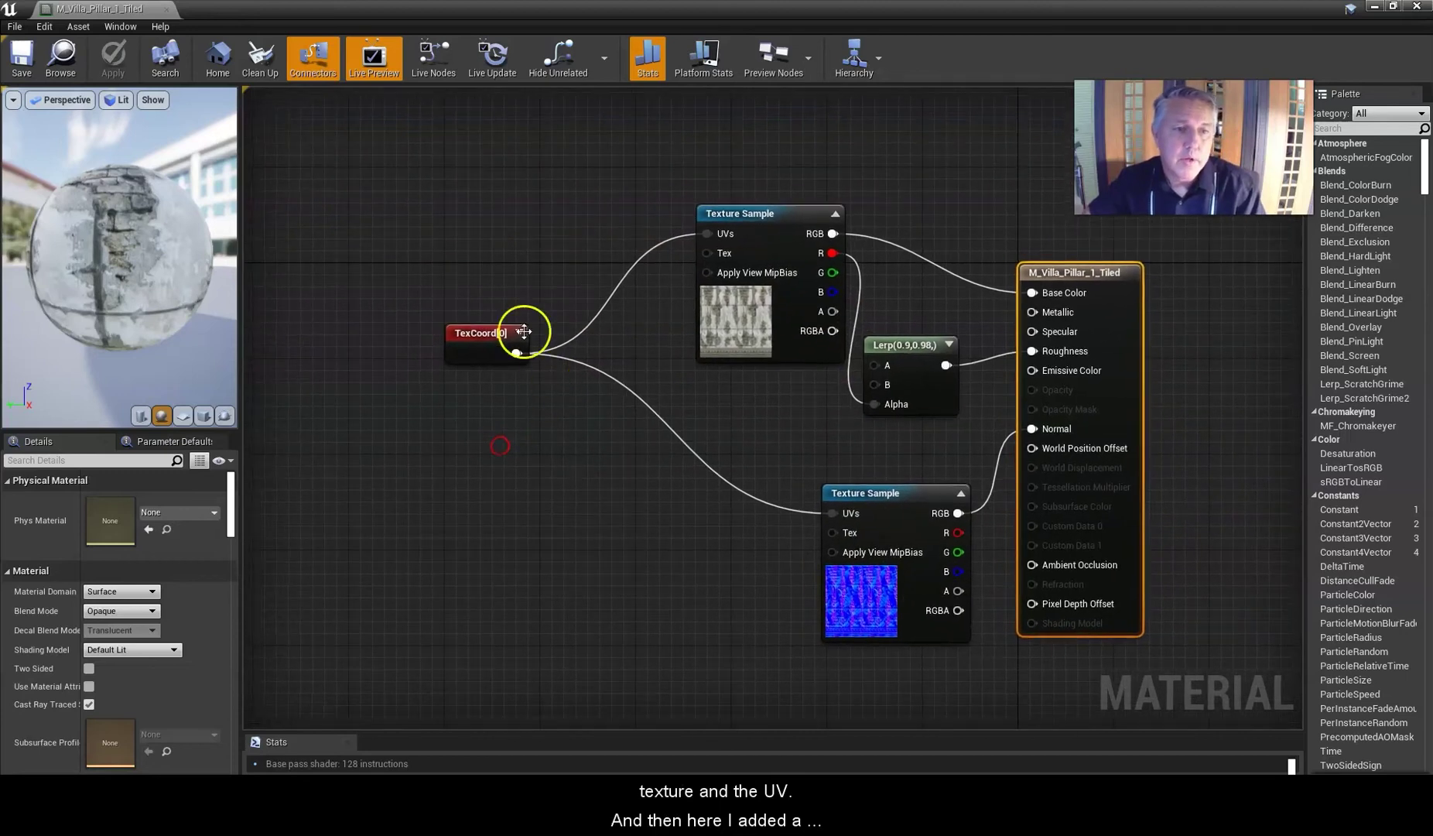
- Add a TextureCoordinate node below the existing TexCoord node and delete it again
left_click(473, 329)
right_click(470, 428)
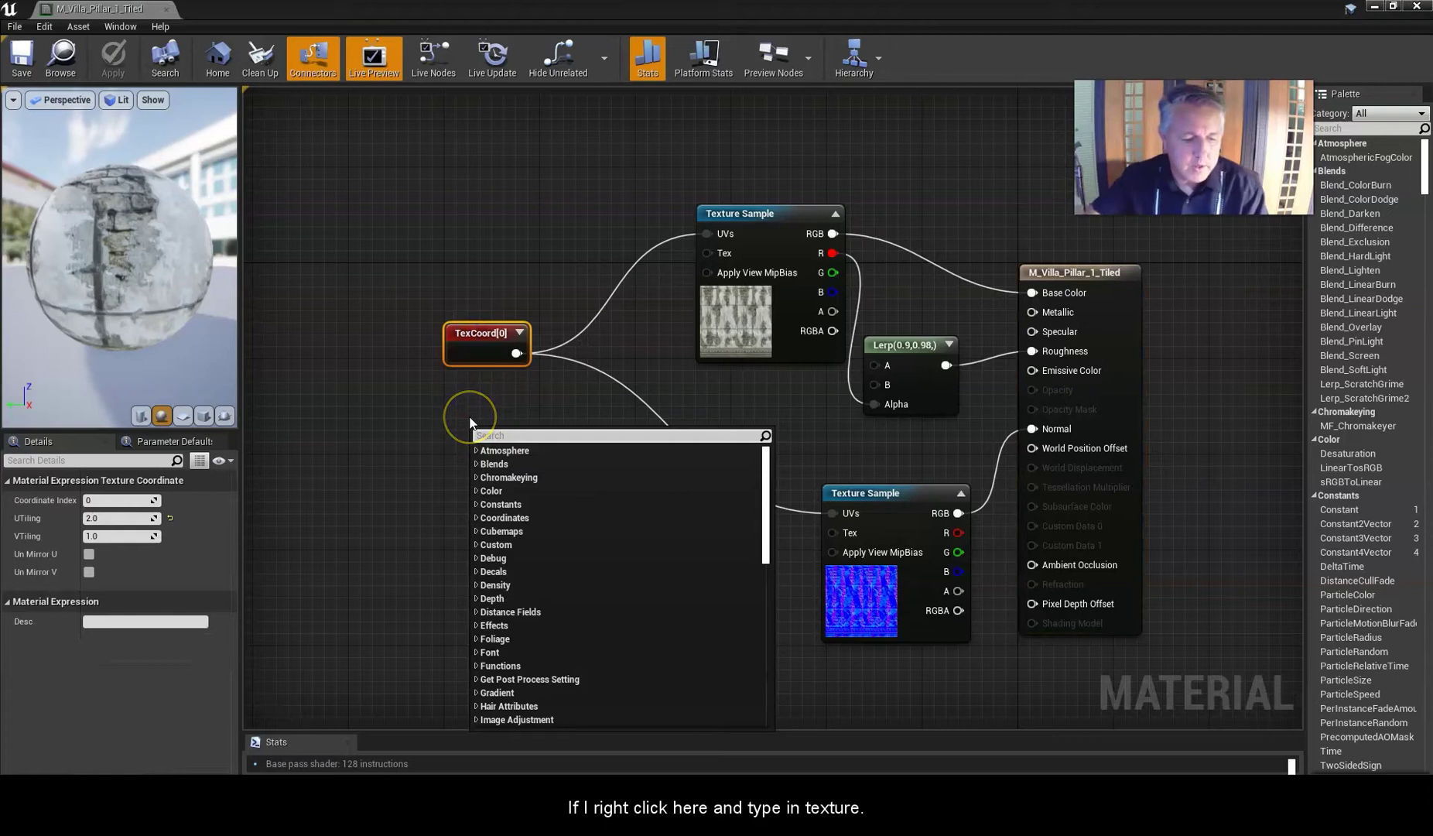
type("text")
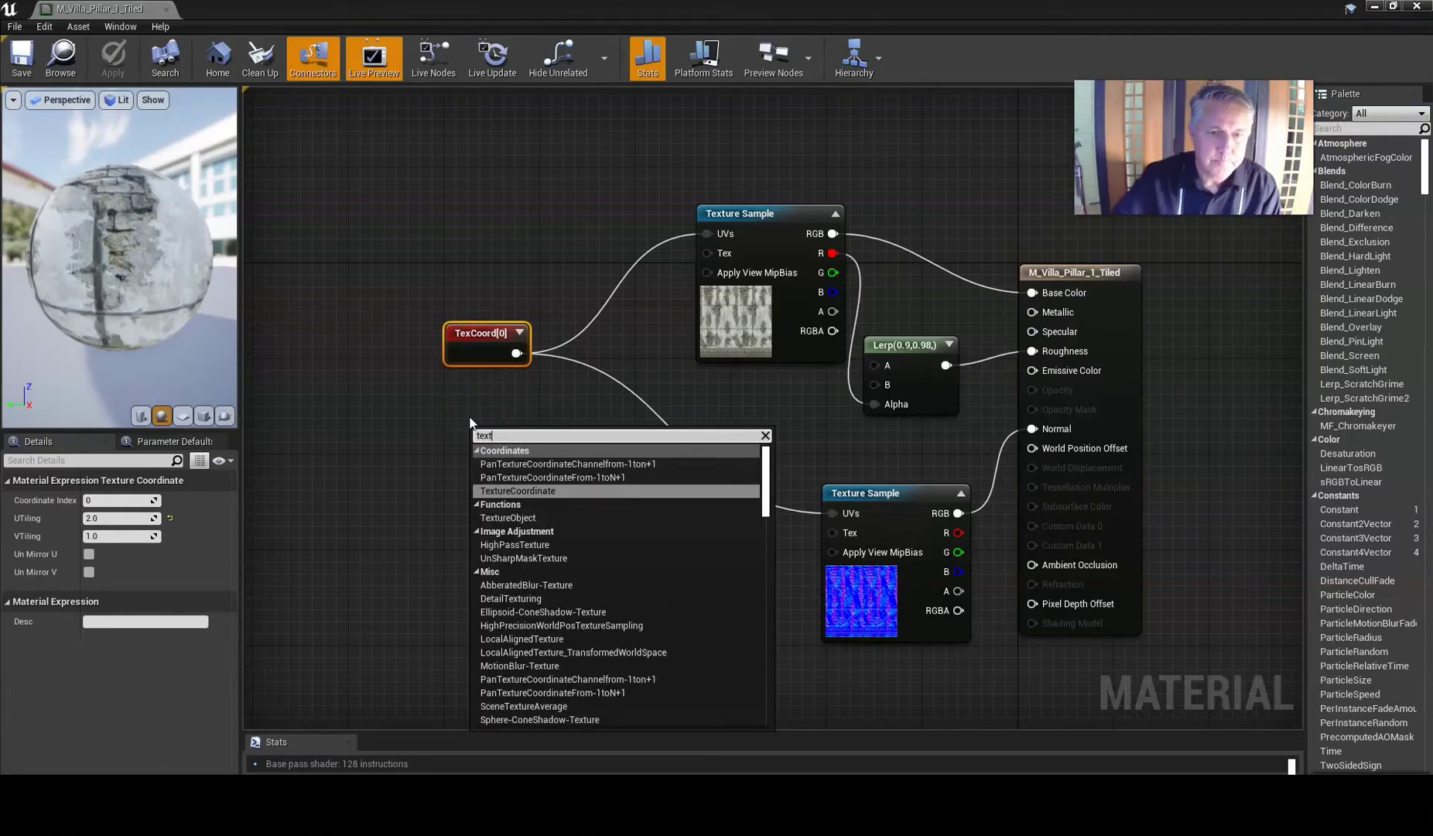
left_click(480, 494)
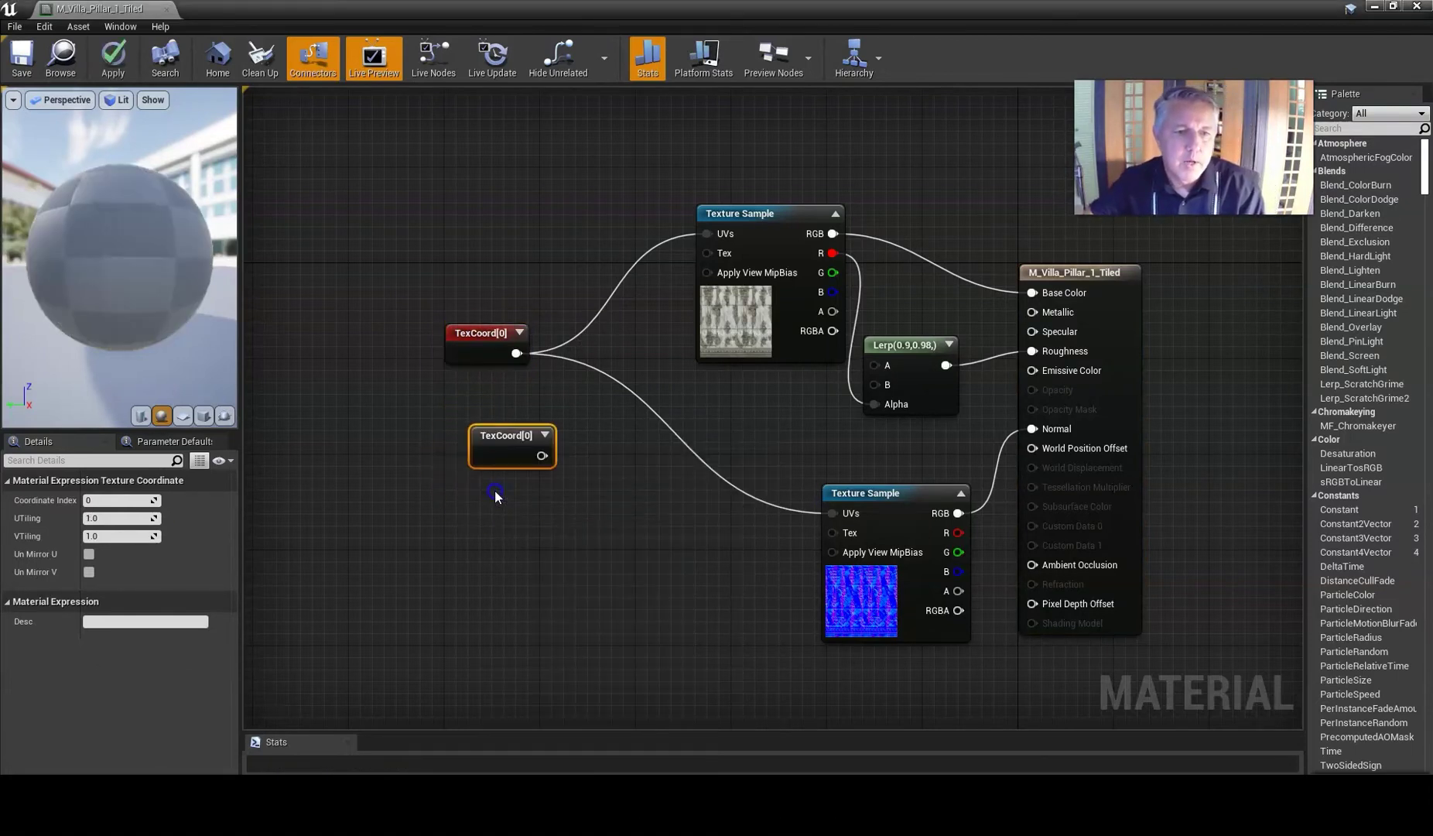
left_click(527, 393)
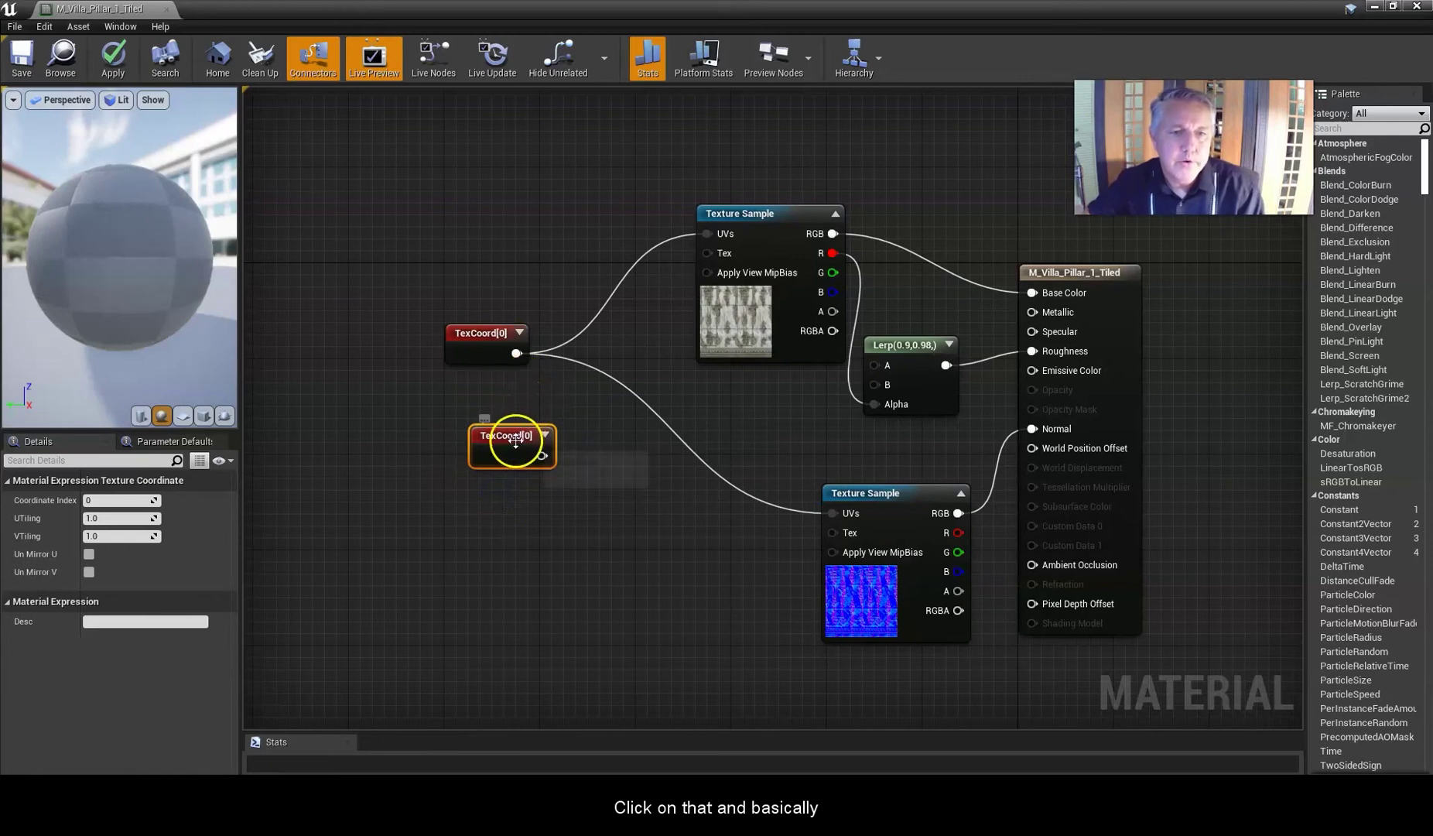
key("Delete")
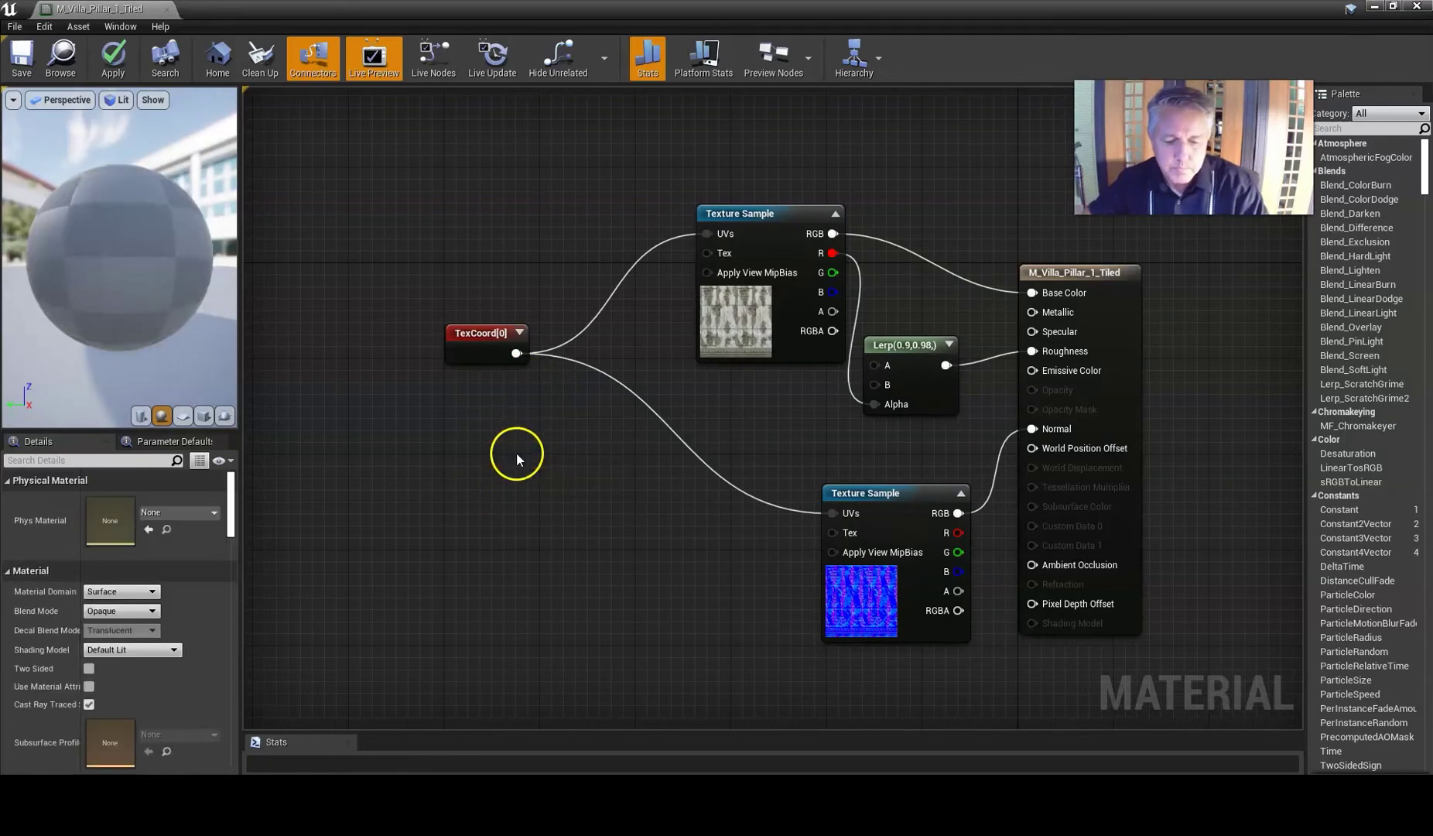
- Select the connected TexCoord node and place the Material Editor so the archway in the level viewport stays visible beside it
left_click(482, 334)
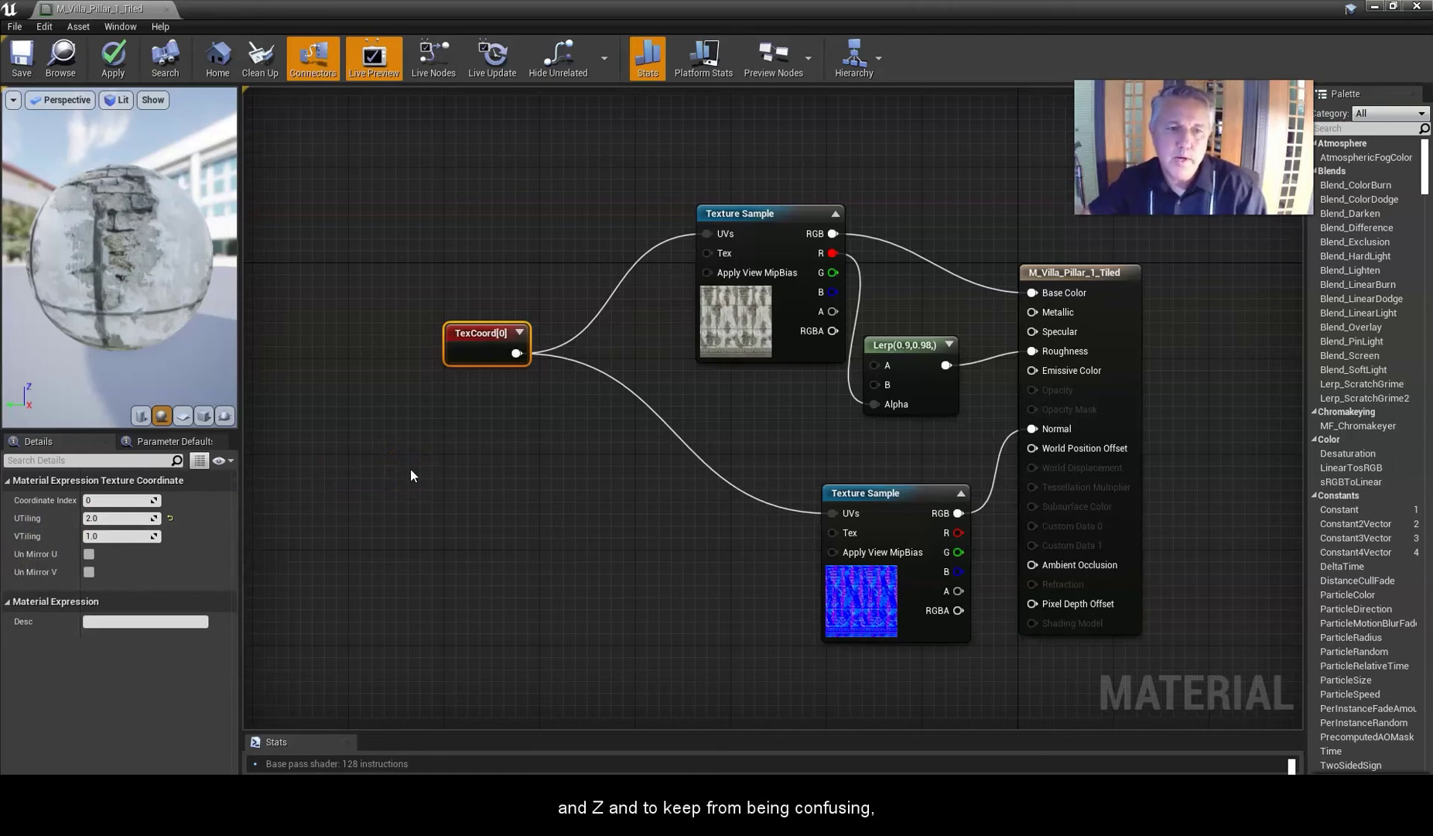
left_click_drag(170, 213, 115, 255)
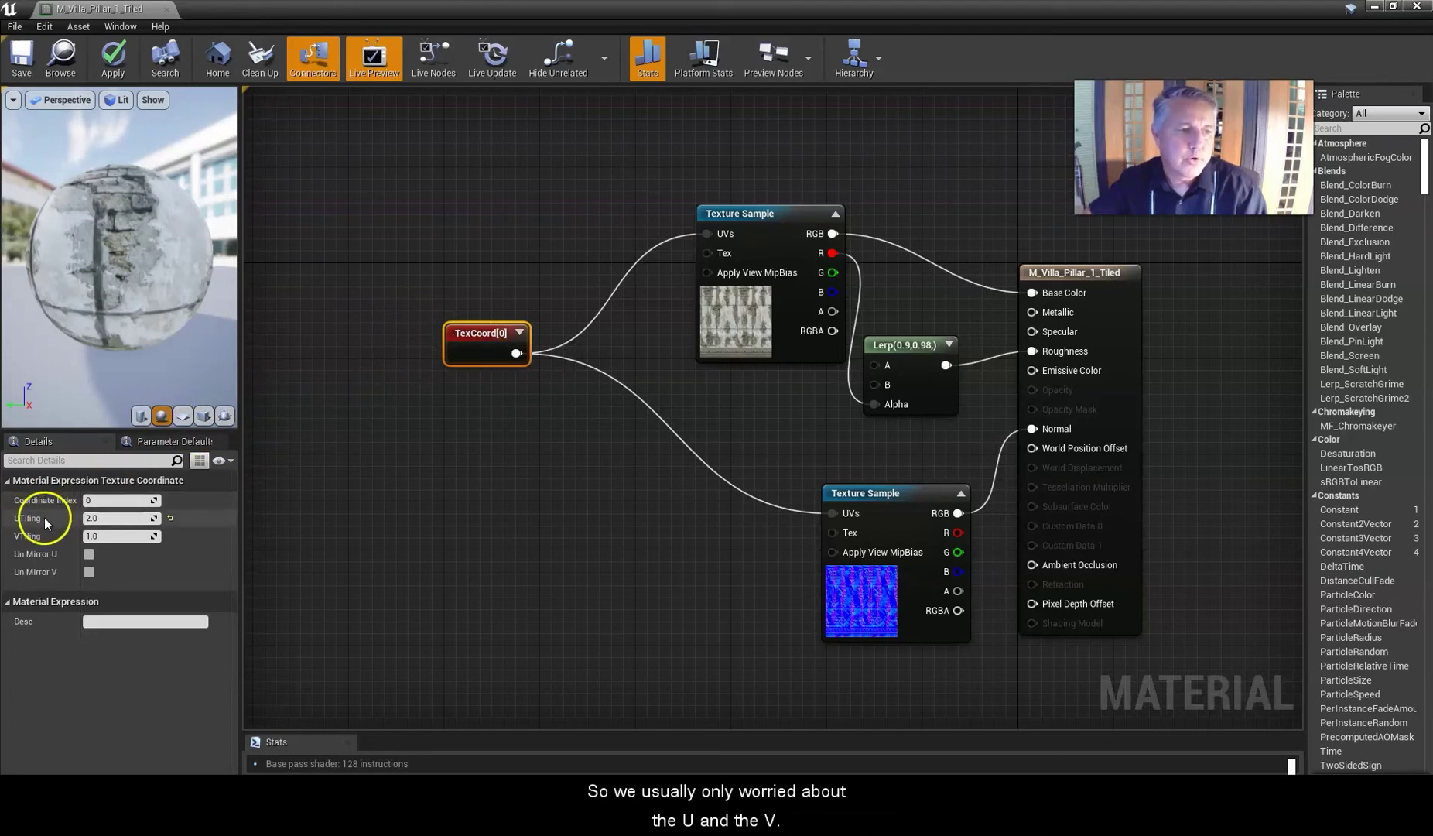
left_click(99, 520)
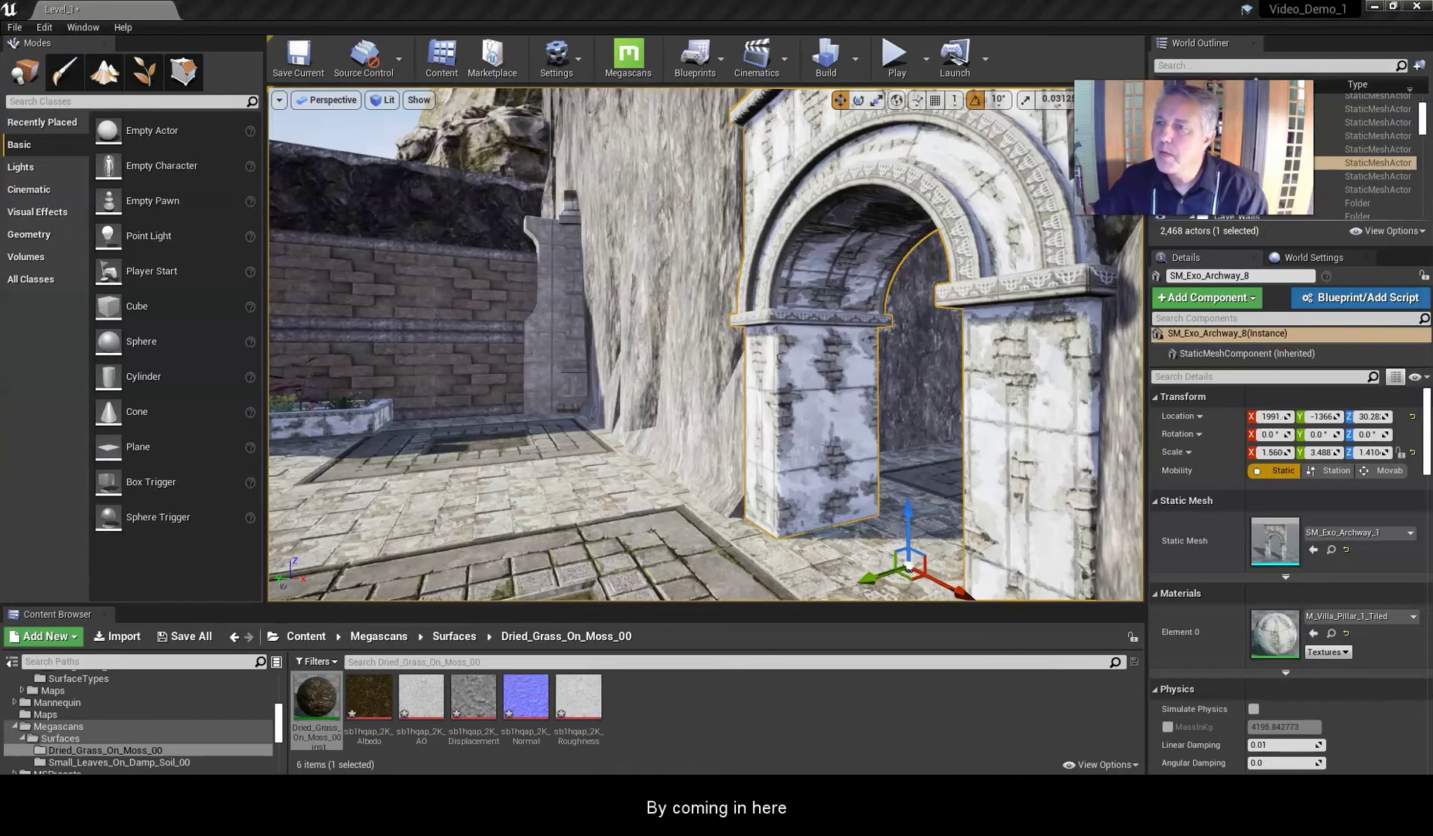
left_click_drag(1432, 65, 974, 71)
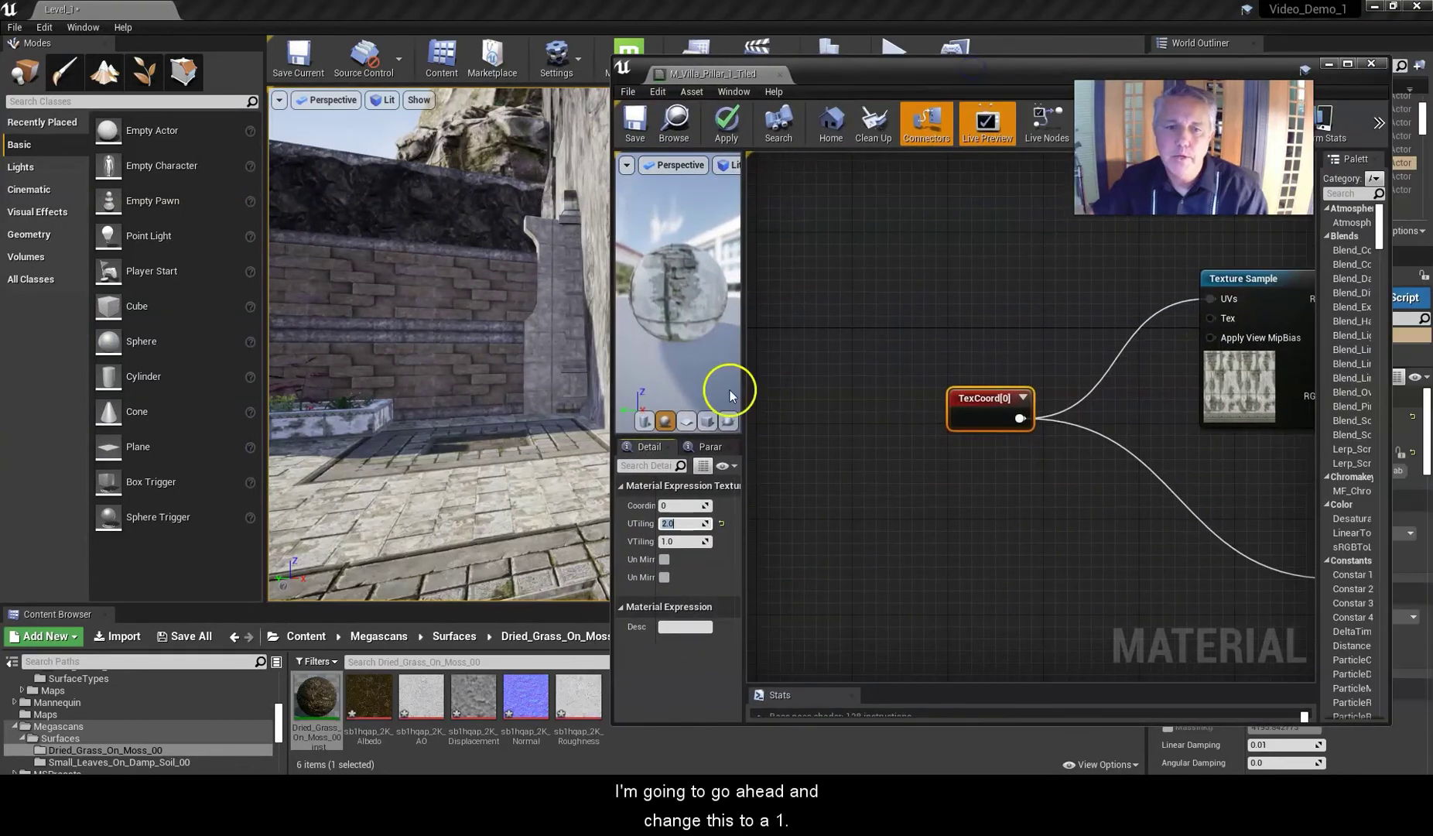
left_click_drag(908, 74, 308, 61)
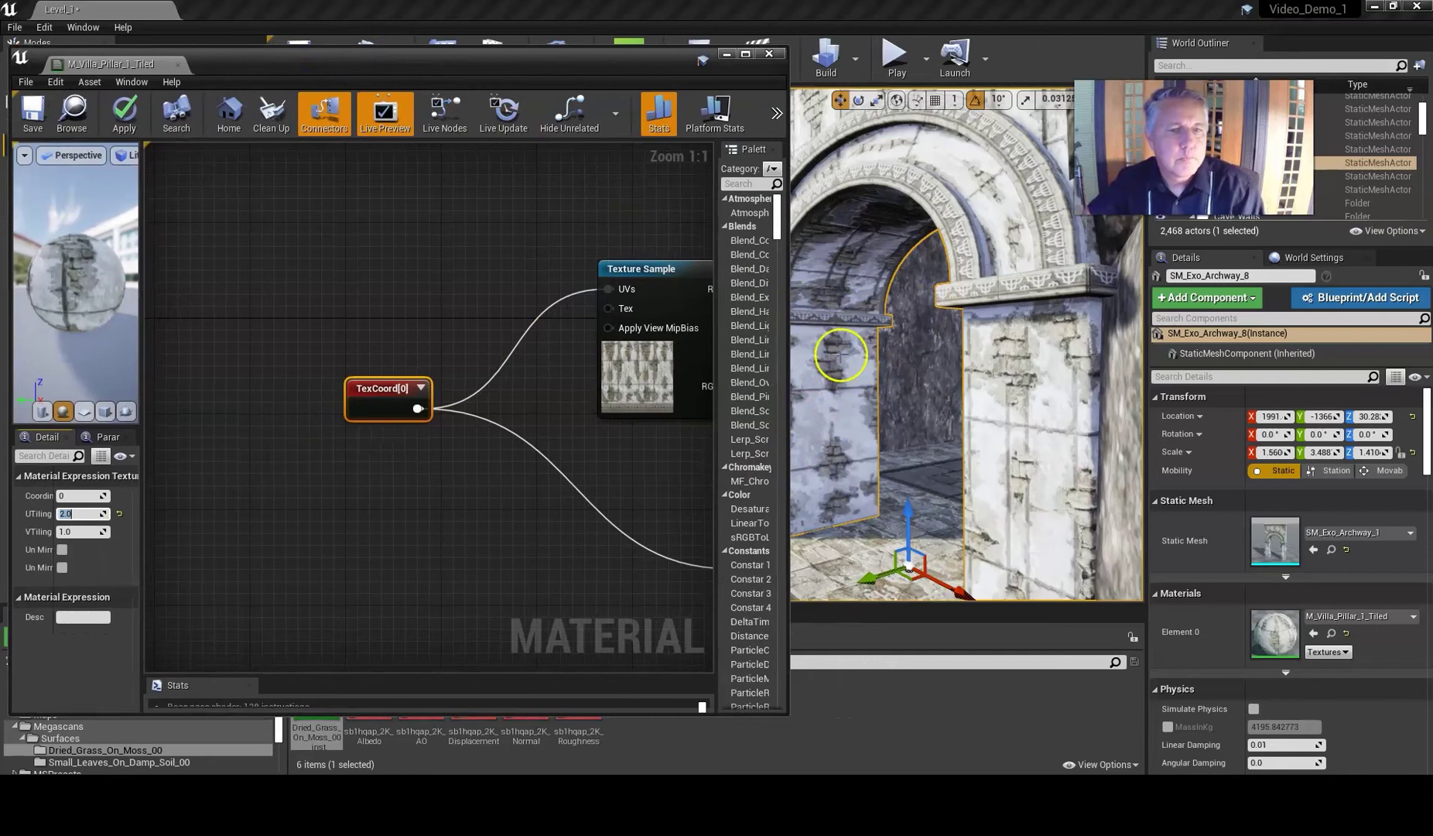
- Set the TexCoord node's UTiling to 1 and apply the change to the material
left_click(82, 514)
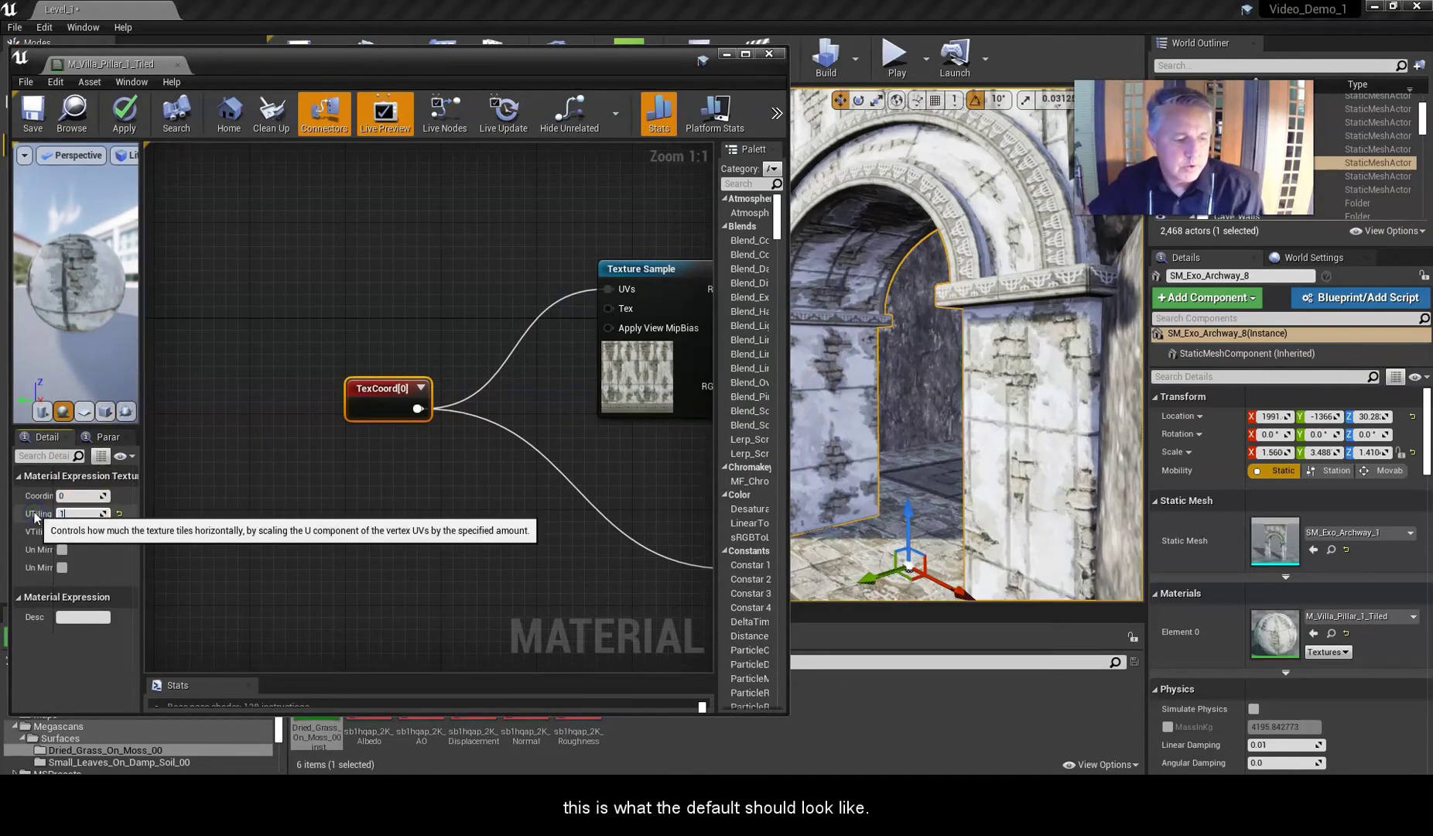
type("1")
key("Return")
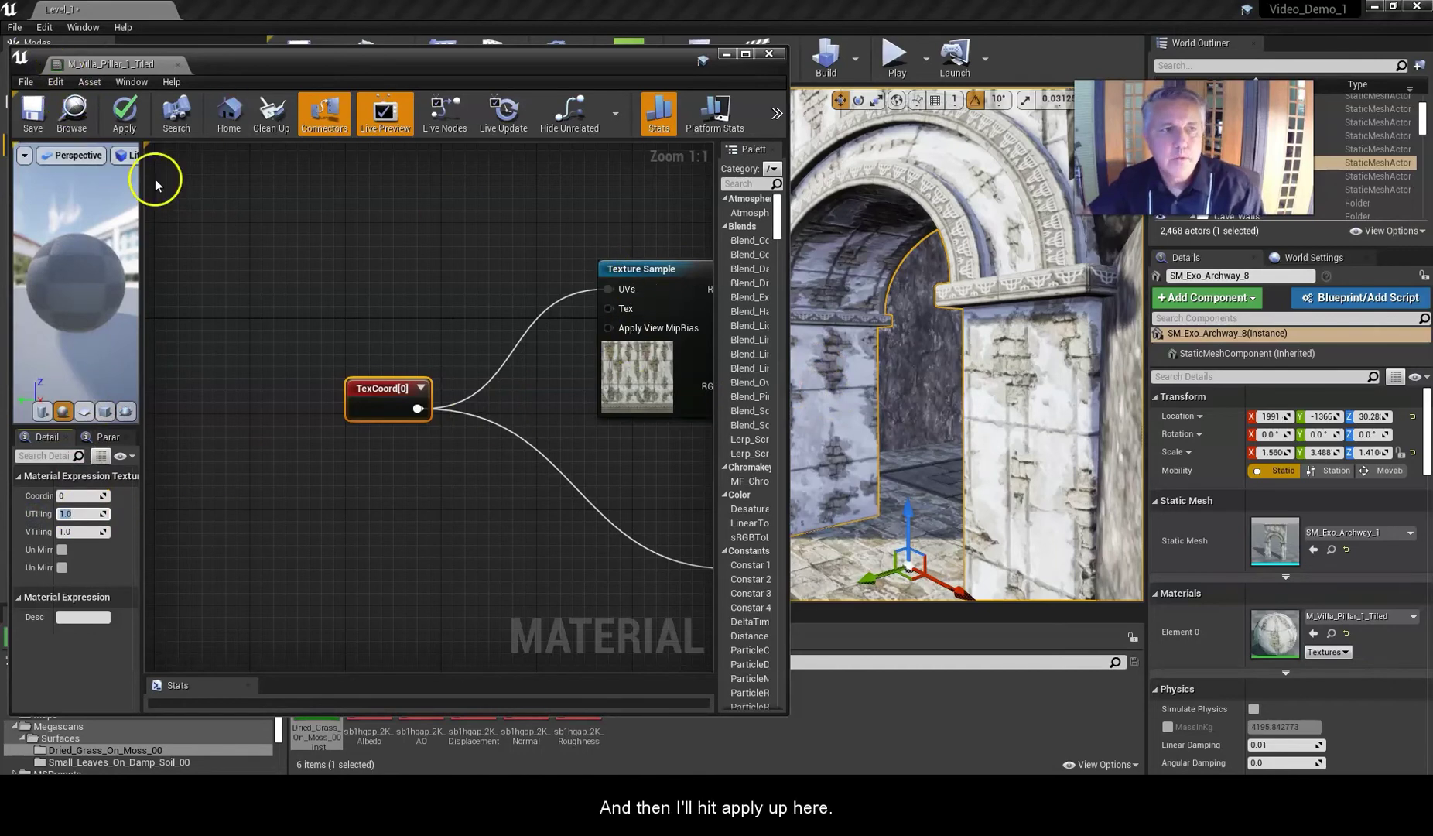
left_click(123, 113)
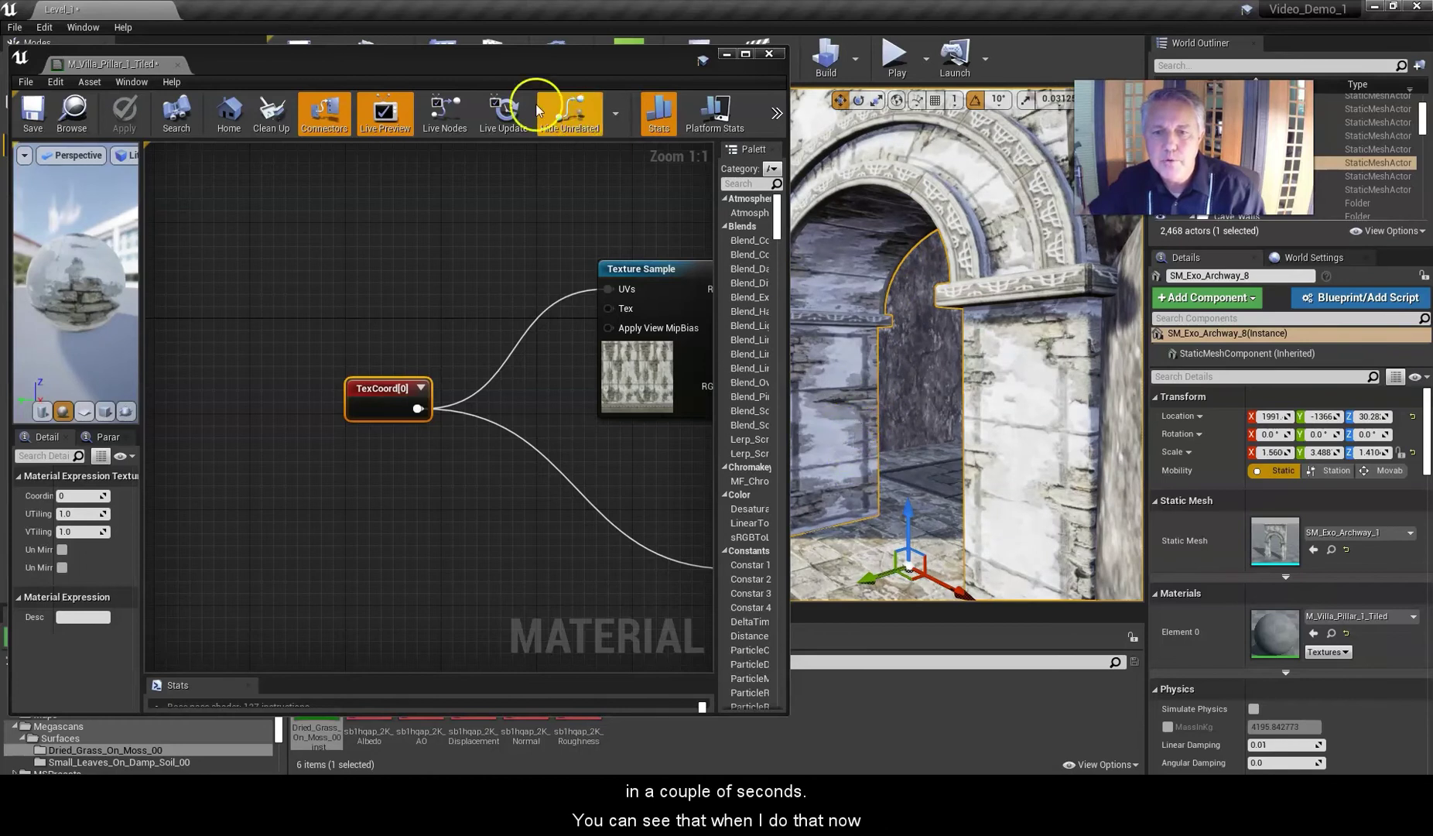
- Set the TexCoord node's UTiling to 2 in M_Villa_Pillar_1_Tiled and apply the change to the material
left_click_drag(475, 62, 310, 352)
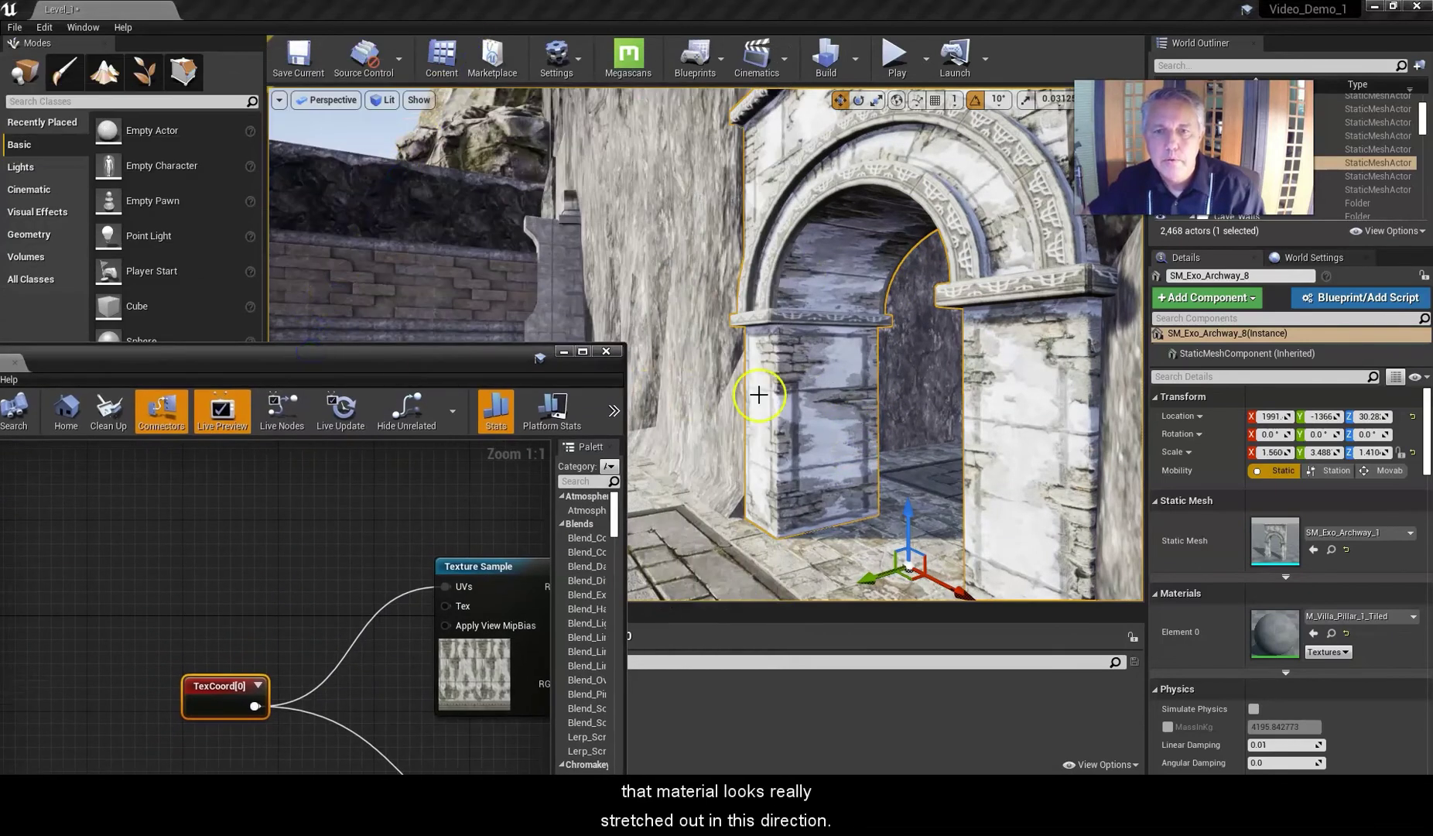
scroll(755, 390, "up", 5)
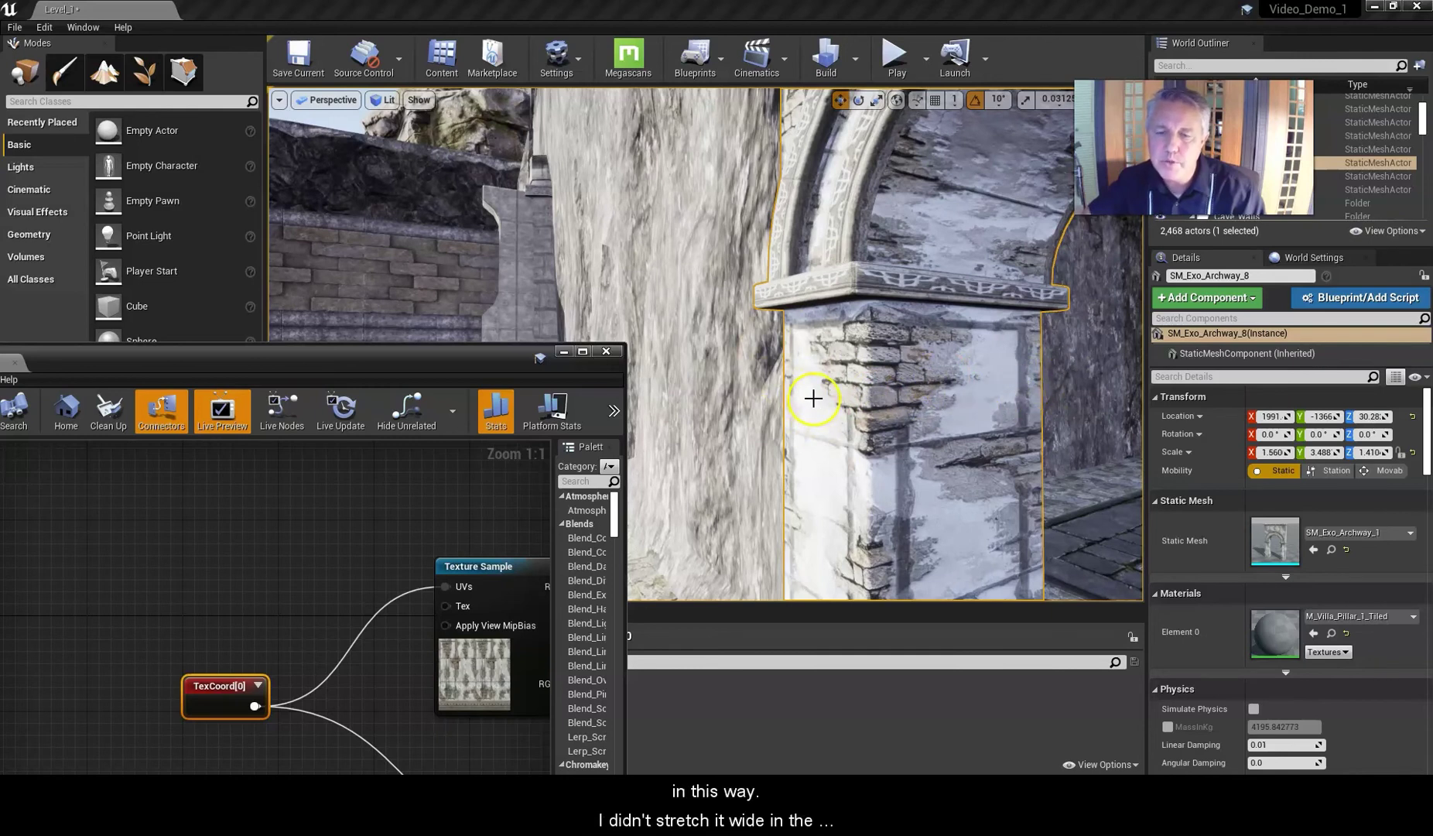
left_click_drag(404, 354, 532, 156)
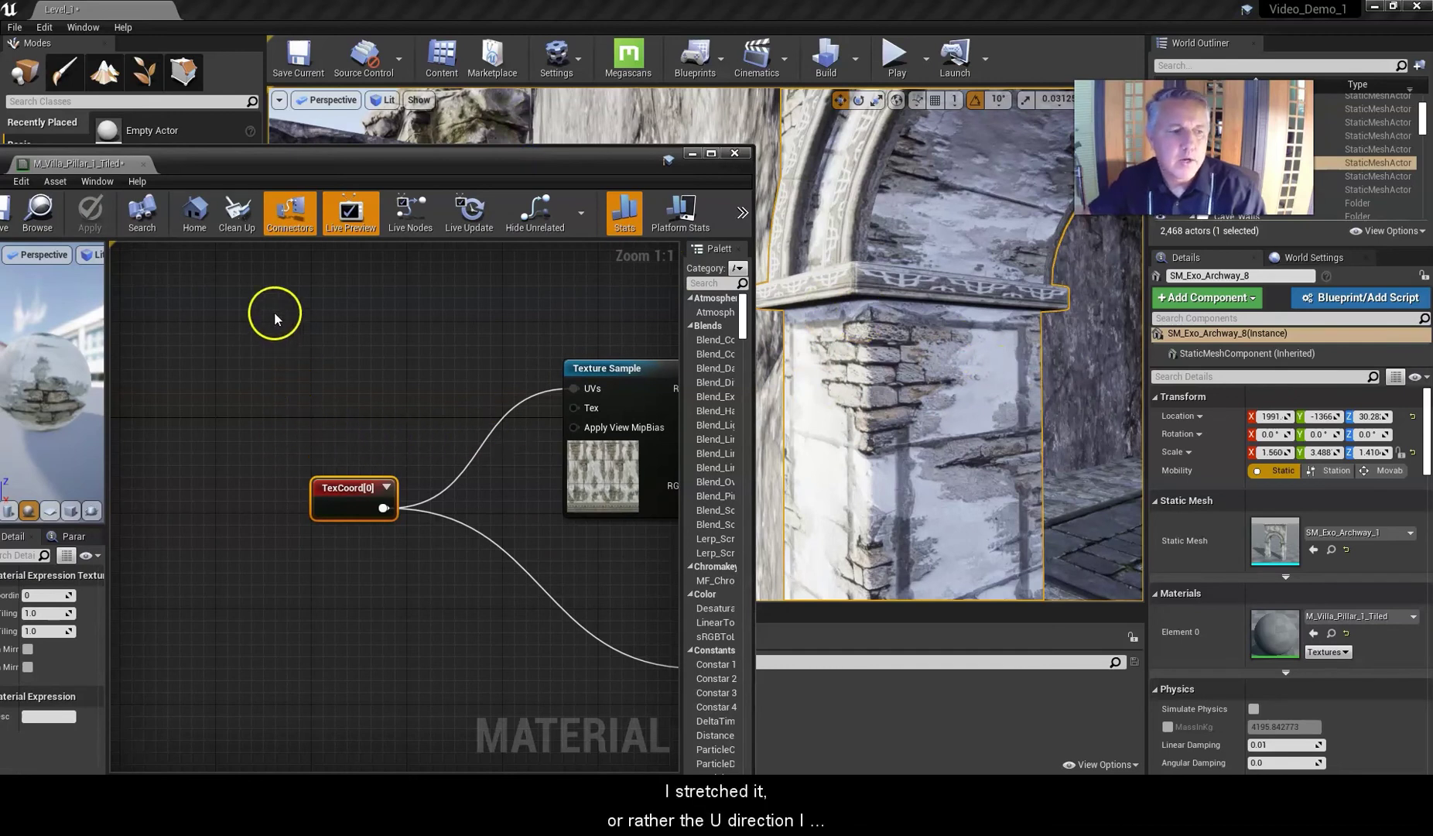
left_click_drag(283, 164, 321, 115)
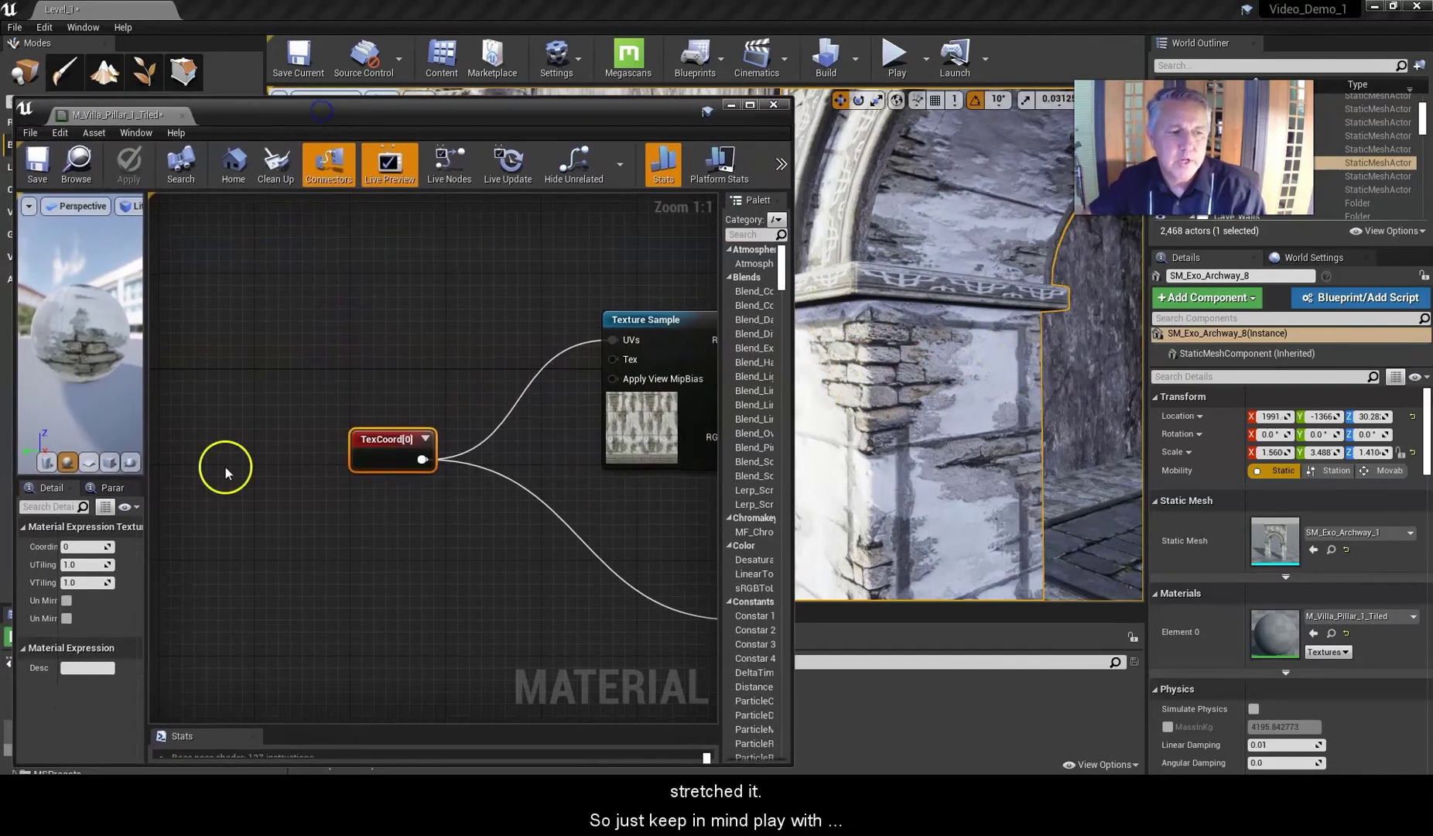
left_click(73, 565)
type("2")
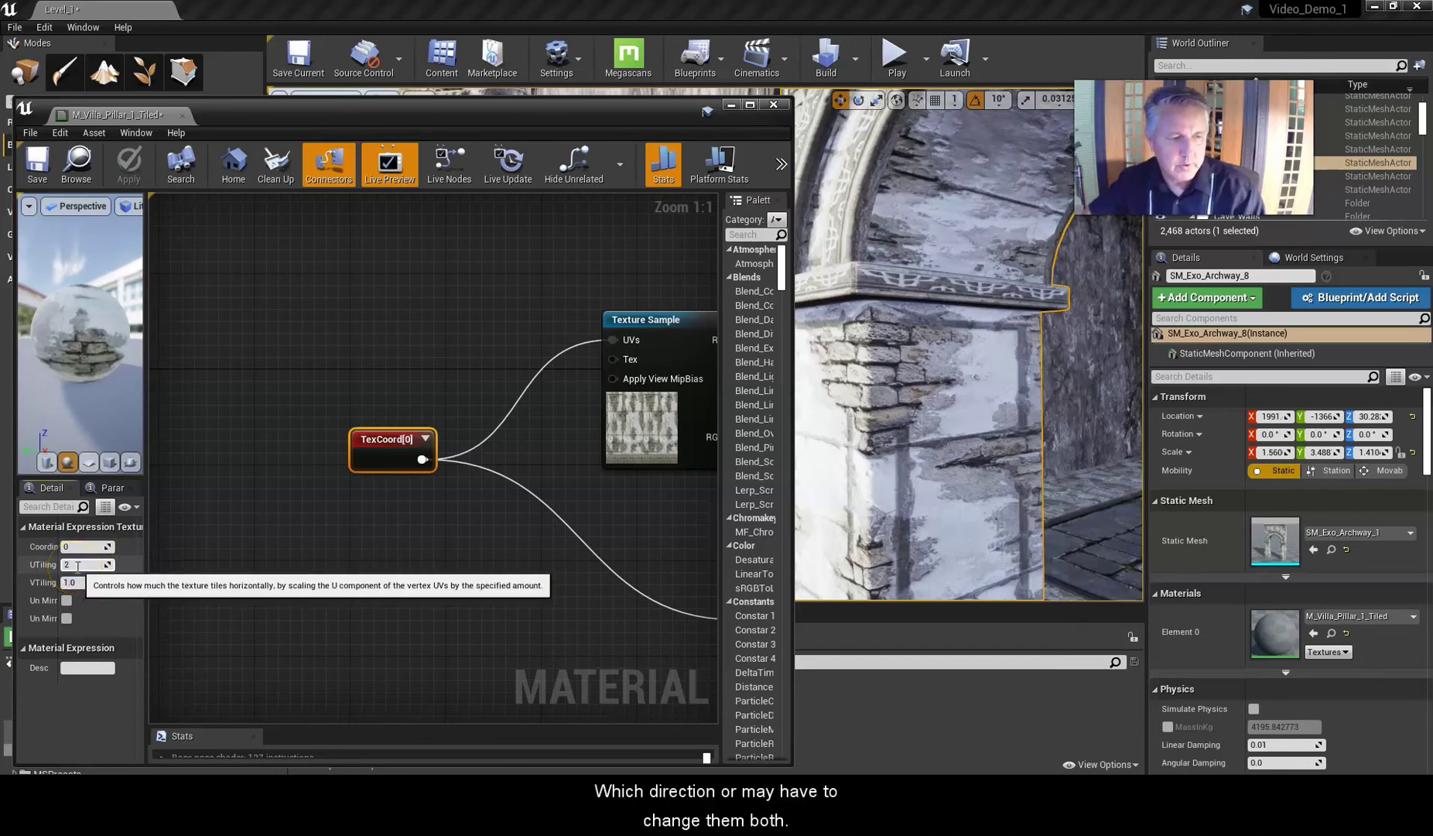
key("Return")
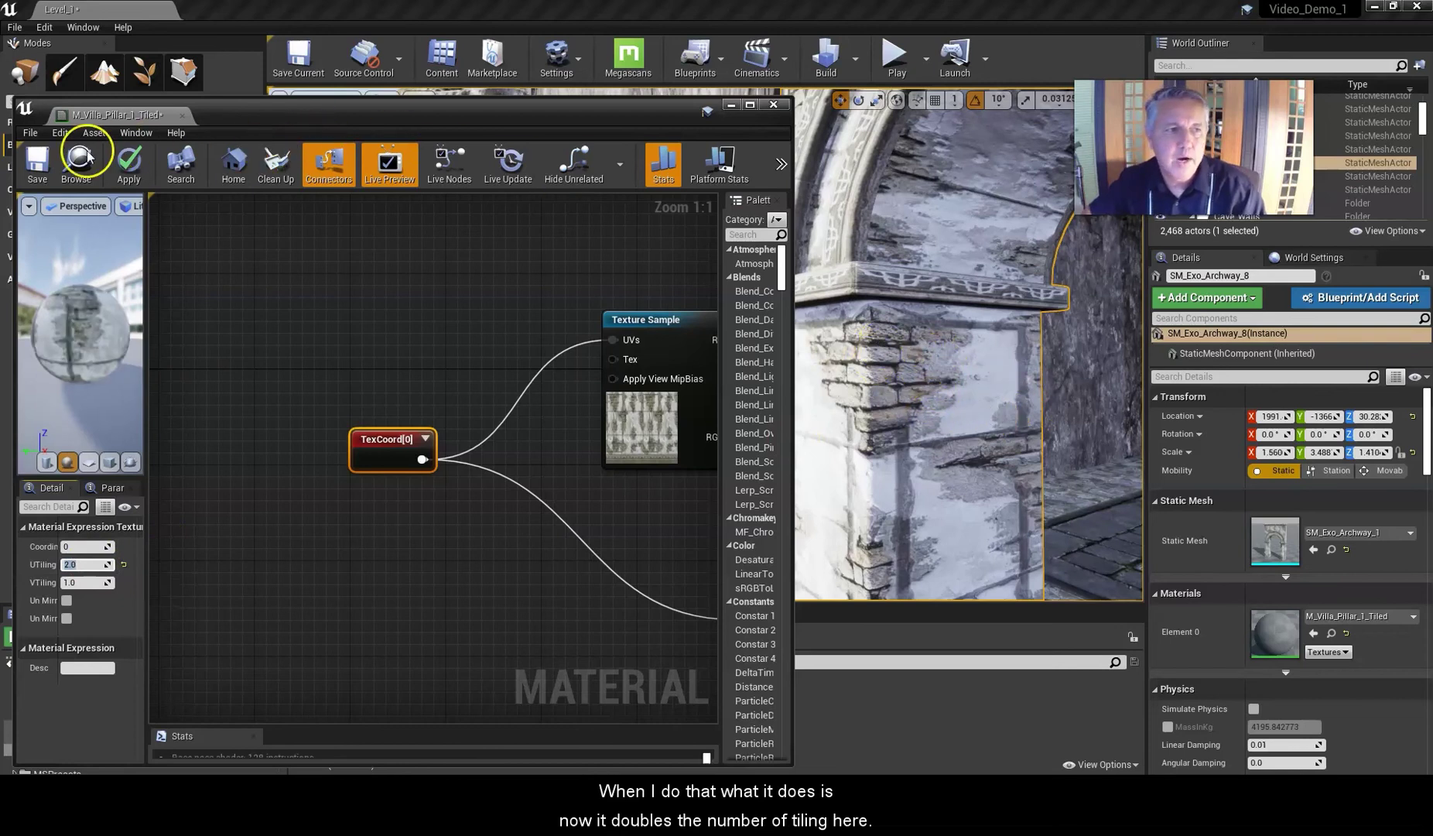
left_click(129, 162)
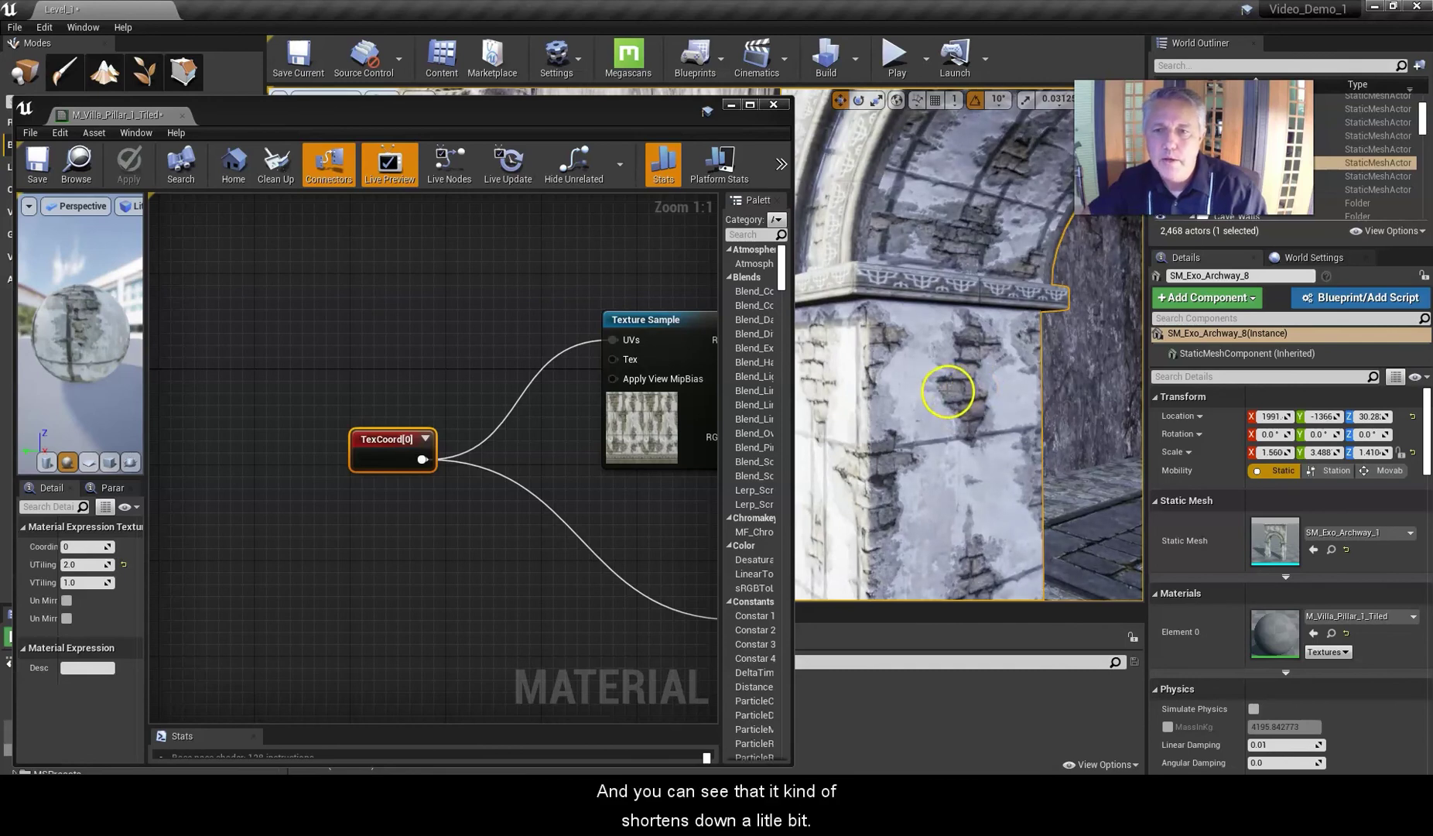
- Examine the horizontal texture tiling on the archway's pillar in the level viewport from several angles and up close
scroll(942, 400, "down", 1)
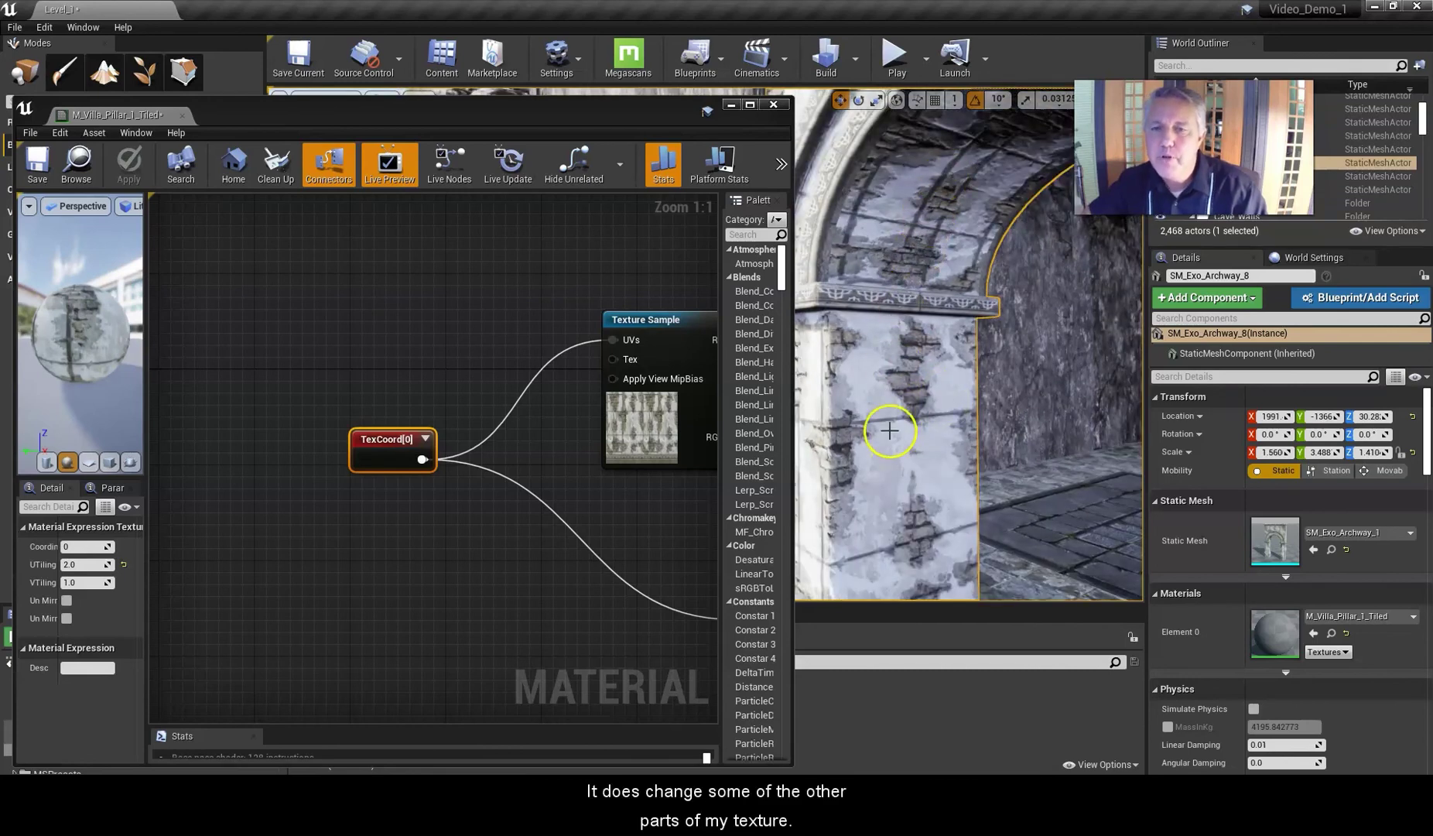
left_click_drag(912, 294, 1002, 257, "alt")
right_click_drag(911, 293, 916, 328)
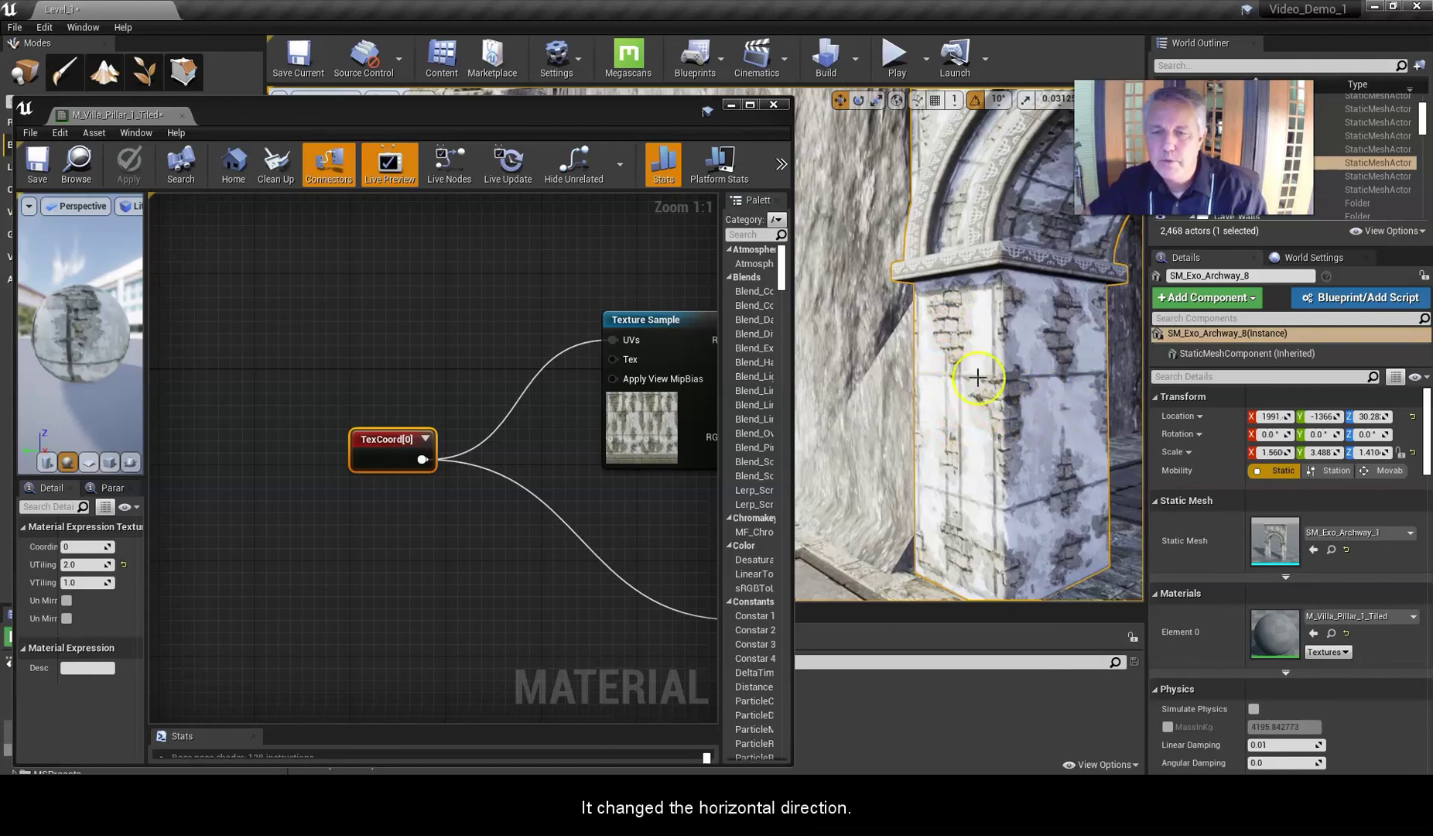
scroll(979, 377, "up", 2)
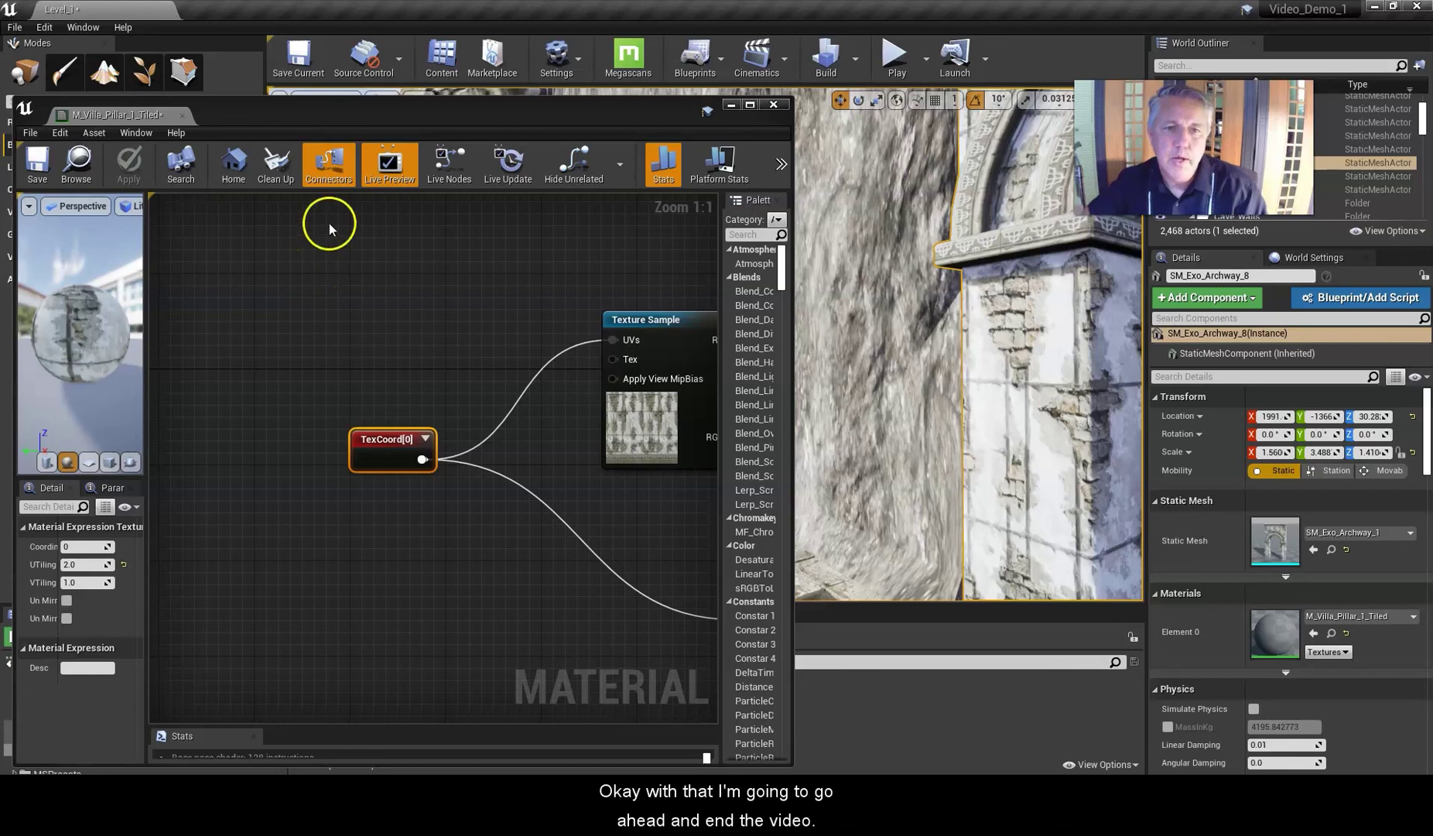
left_click_drag(345, 116, 501, 91)
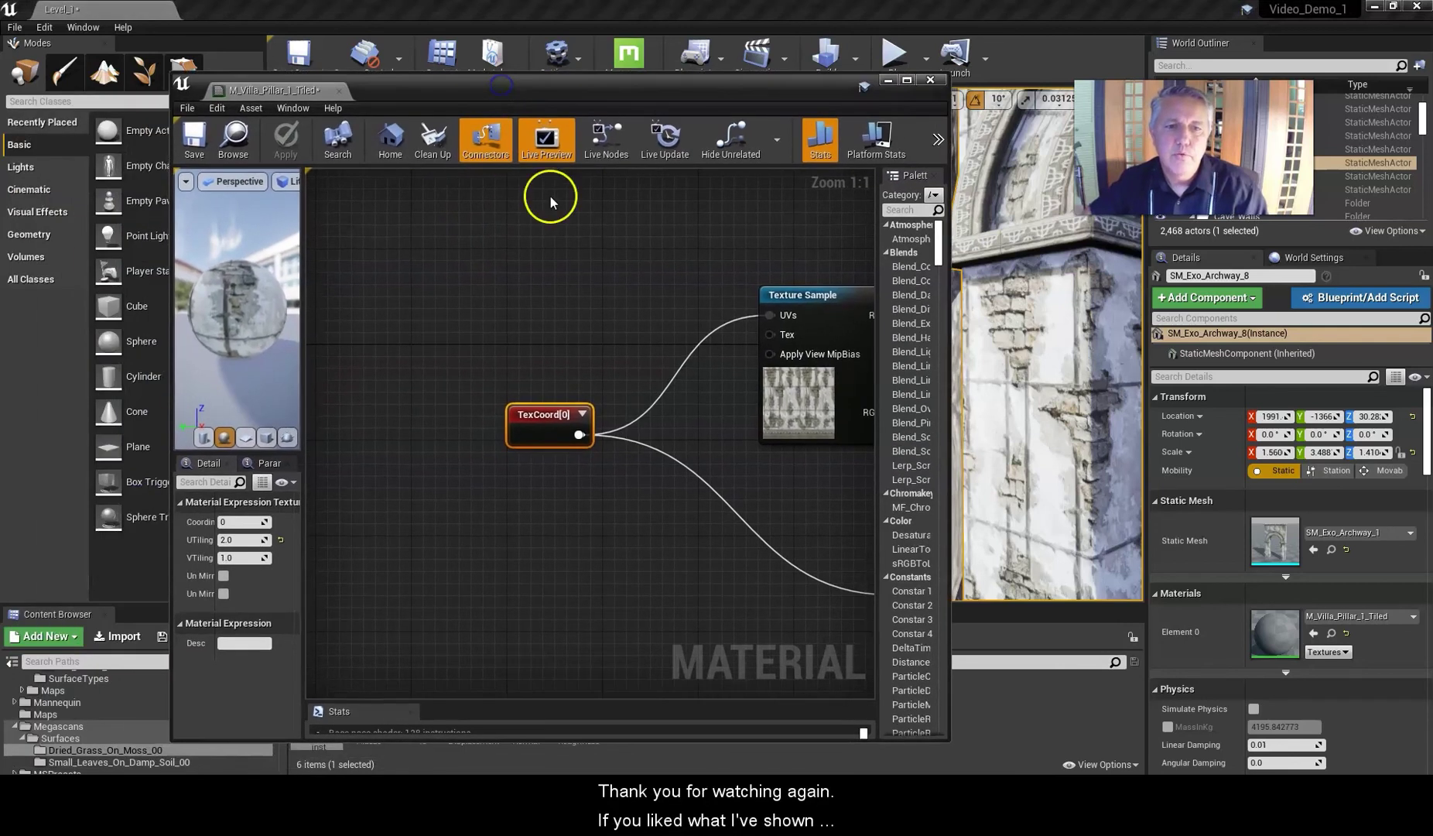